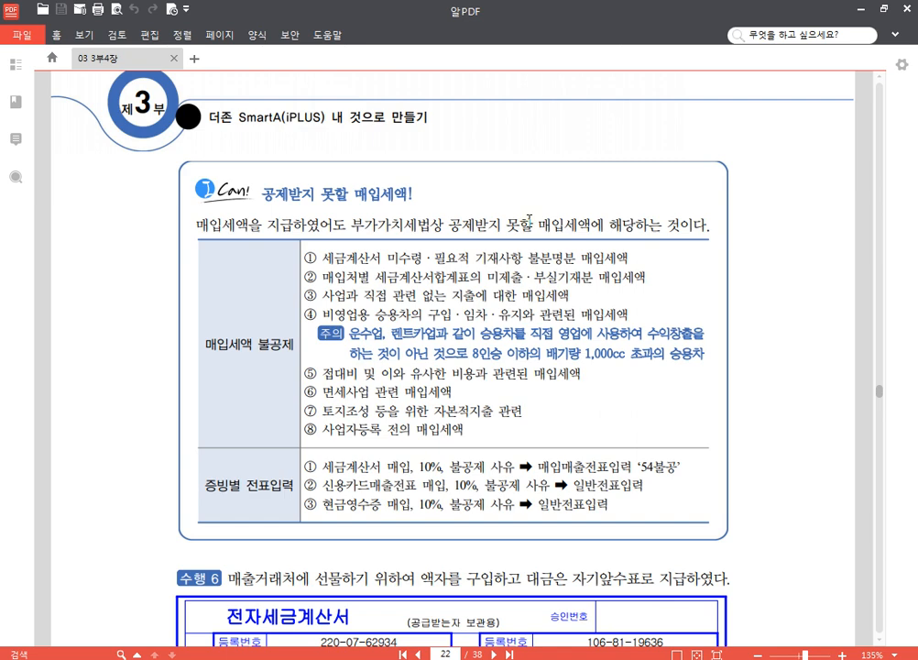
# Step: Highlight items ③, ④ and ⑤ in the 매입세액 불공제 list, leaving out the blue 주의 note
pyautogui.scroll(-2, 434, 205)
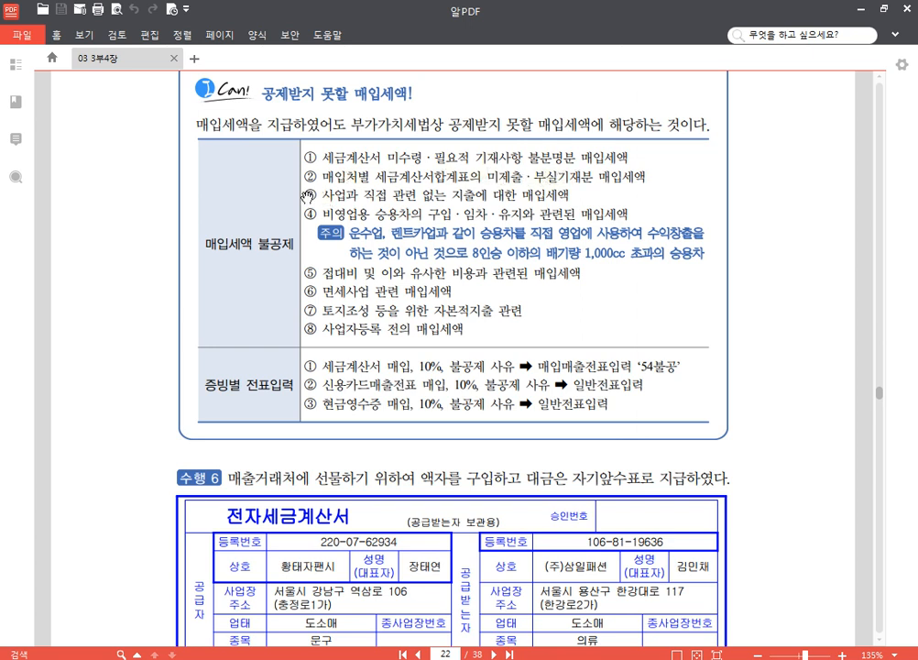
pyautogui.moveTo(570, 195); pyautogui.dragTo(305, 195)
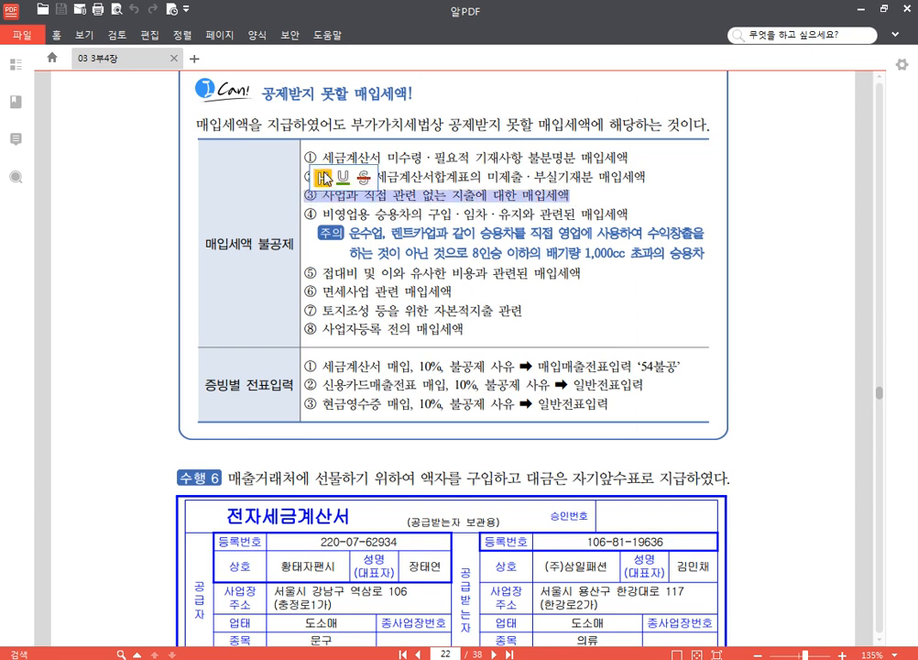
pyautogui.click(322, 178)
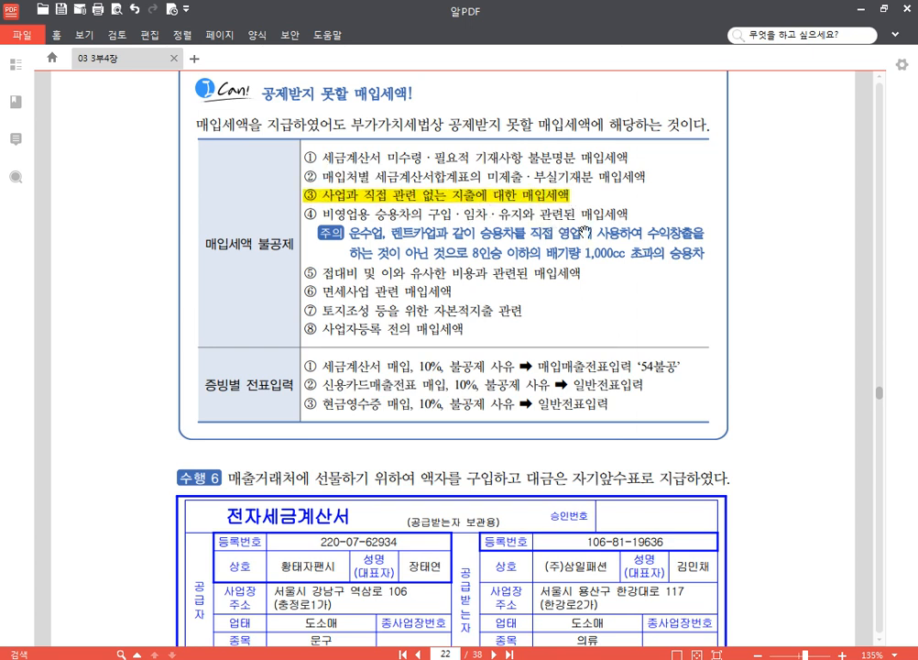
pyautogui.scroll(-2, 549, 229)
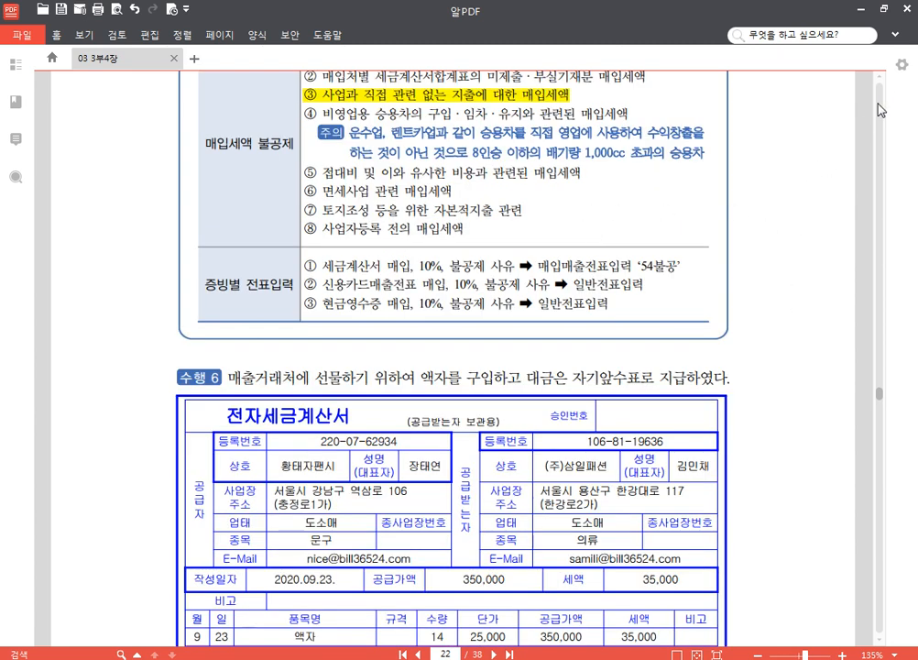
pyautogui.scroll(1, 689, 64)
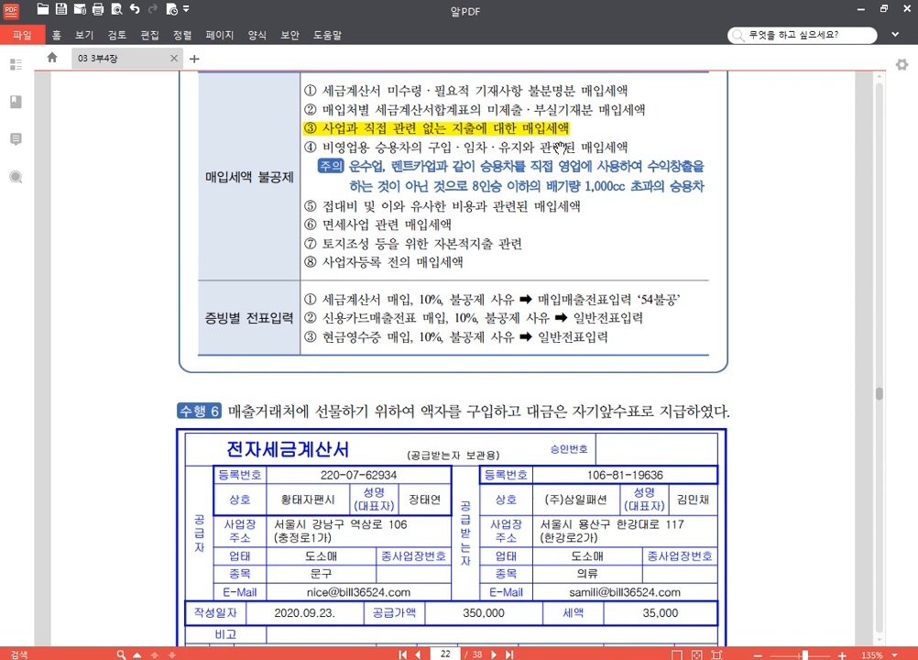
pyautogui.moveTo(627, 146); pyautogui.dragTo(312, 149)
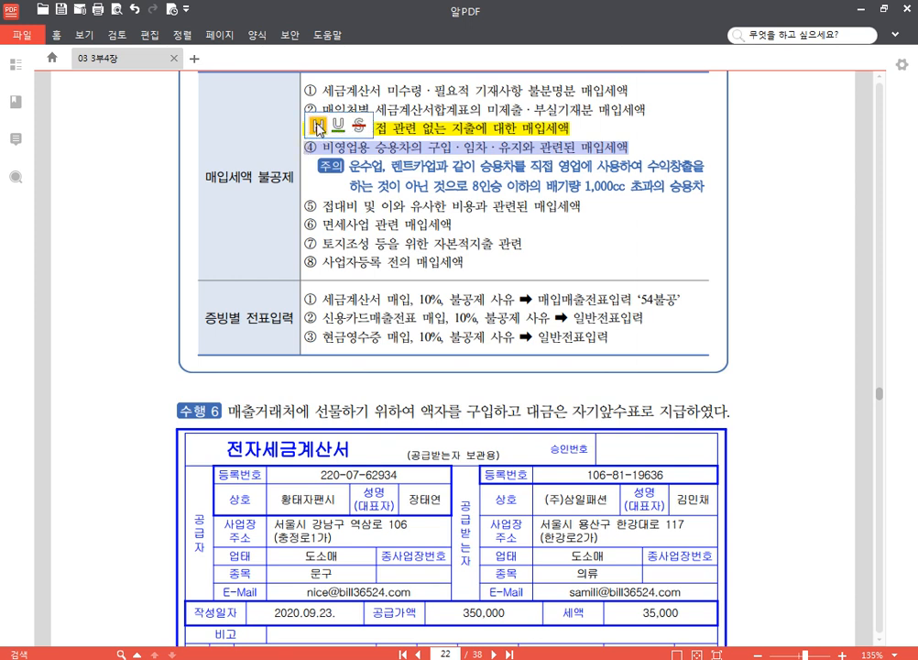
pyautogui.click(326, 128)
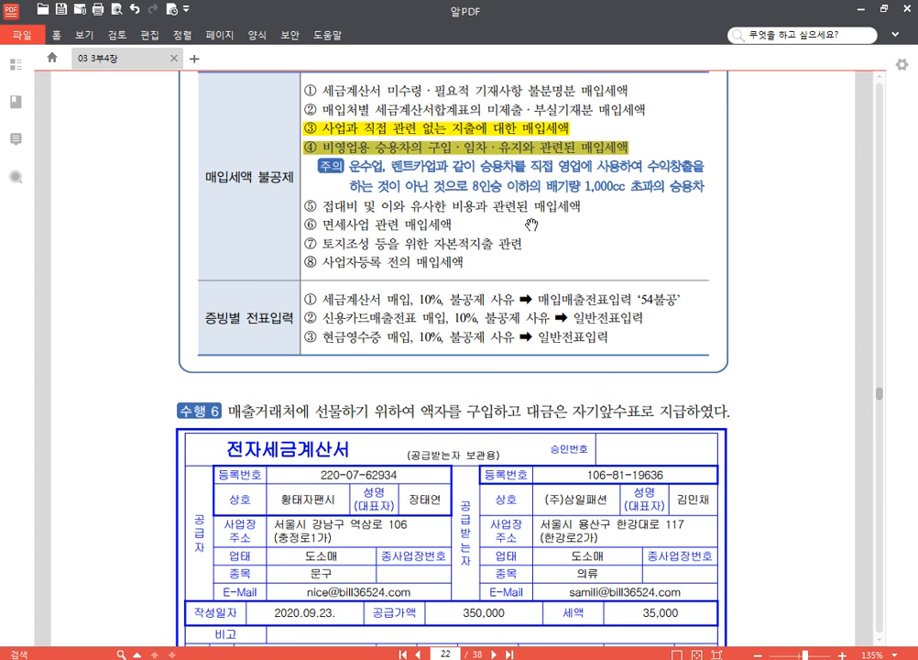
pyautogui.moveTo(580, 206); pyautogui.dragTo(303, 211)
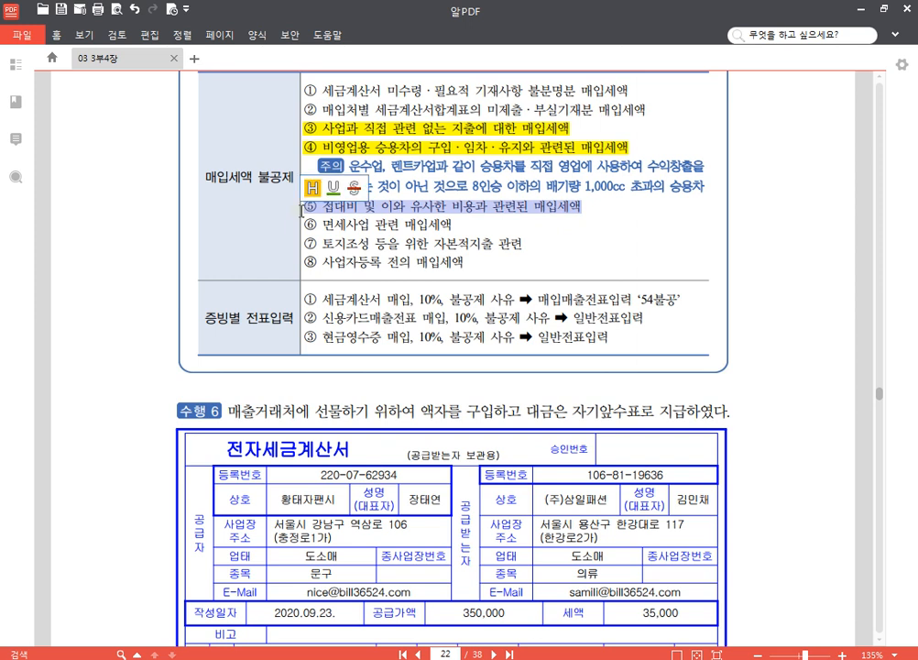
pyautogui.click(312, 188)
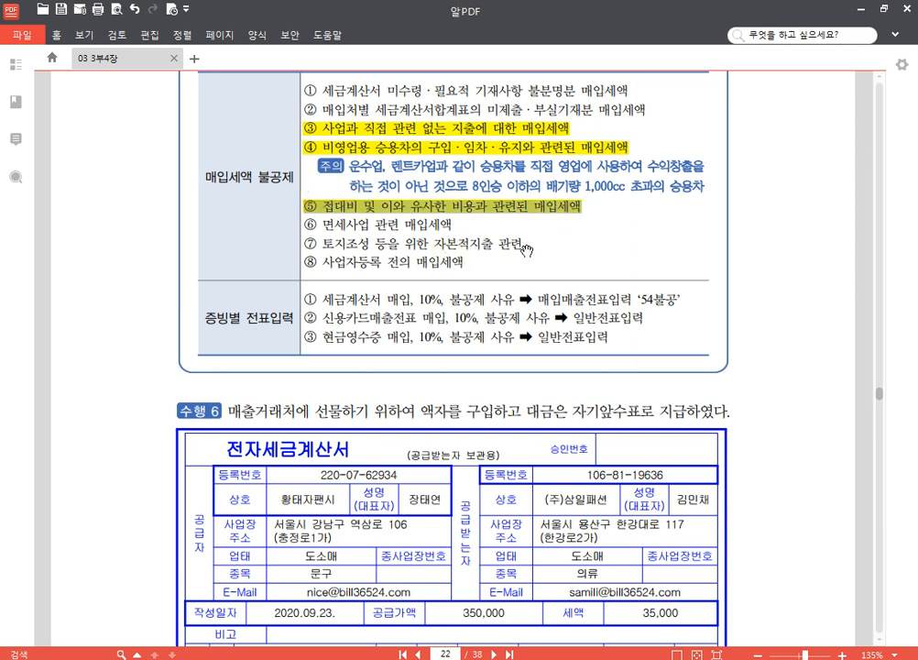
# Step: Highlight items ⑥ 면세사업 관련 매입세액 and ⑦ 토지조성 등을 위한 자본적지출 관련 in the 매입세액 불공제 list
pyautogui.click(456, 223)
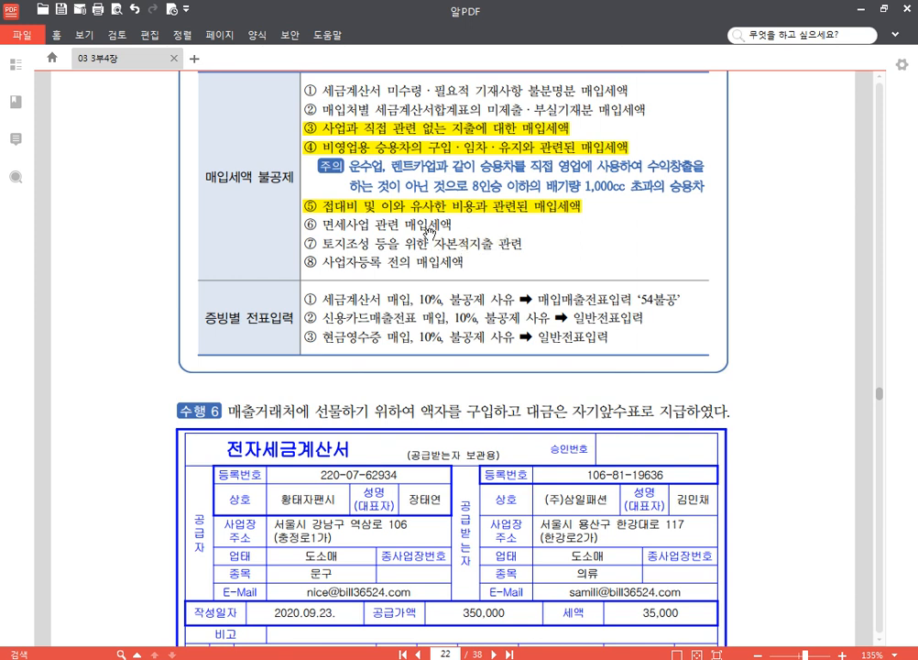
pyautogui.moveTo(449, 225); pyautogui.dragTo(310, 223)
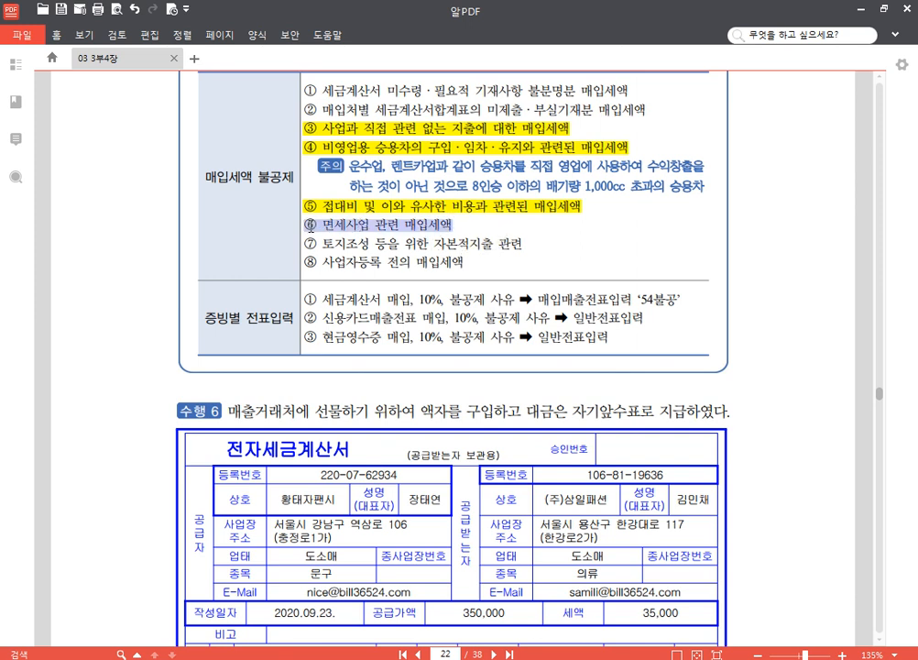
pyautogui.click(258, 165)
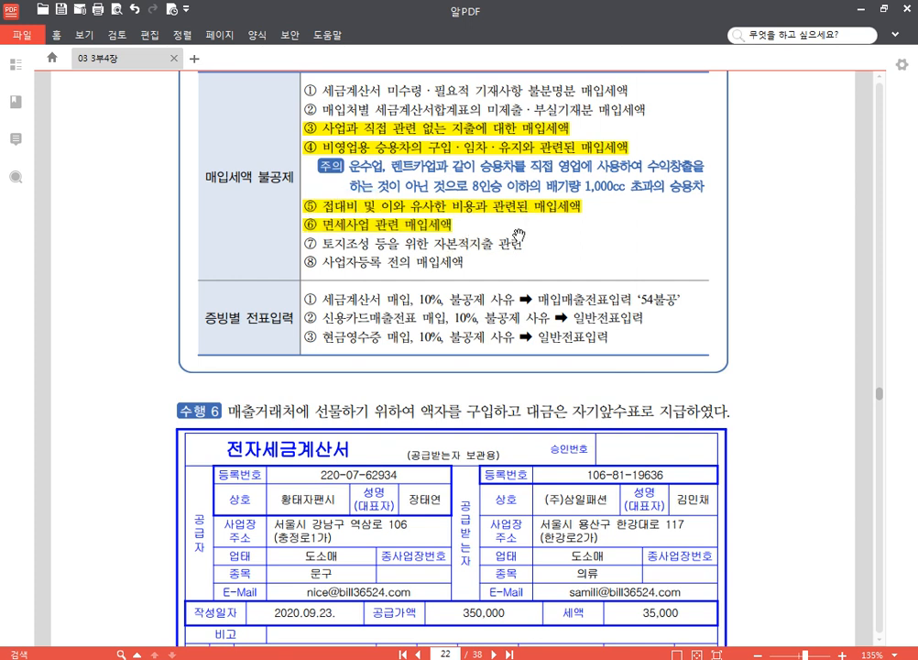
pyautogui.moveTo(522, 244); pyautogui.dragTo(310, 244)
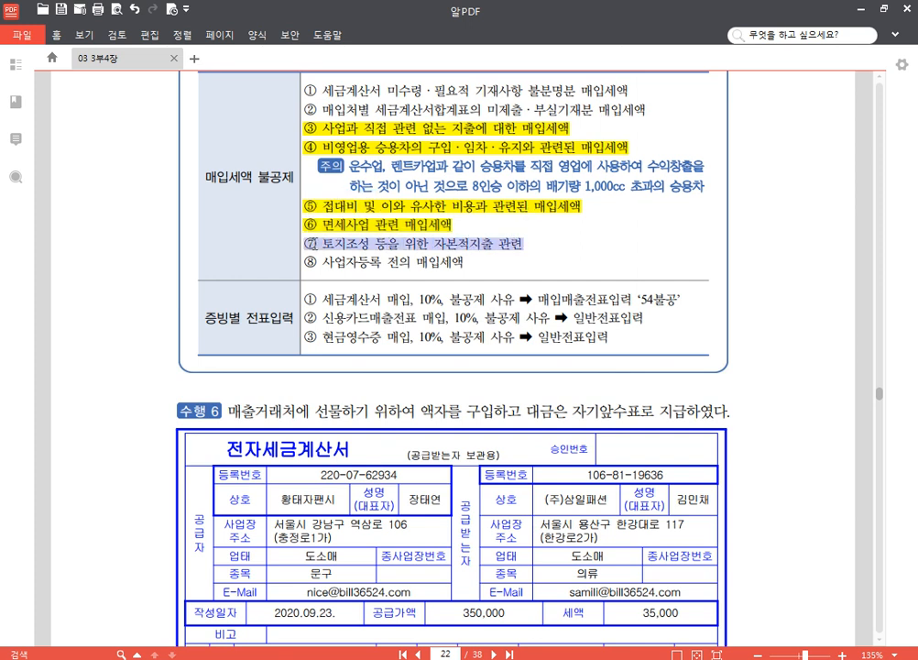
pyautogui.click(253, 170)
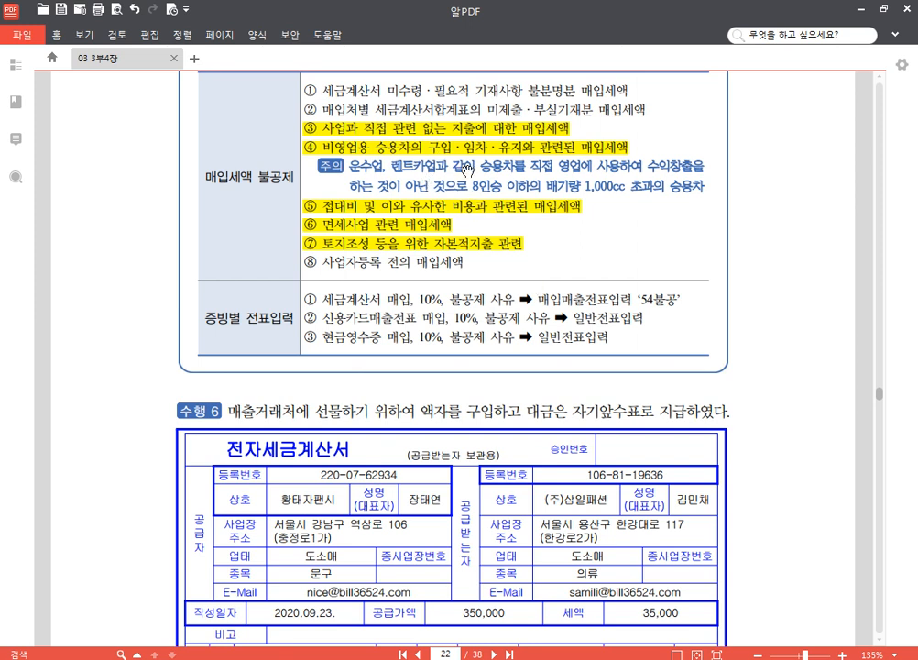
# Step: Highlight 세금계산서 매입 and 매입매출전표입력 '54불공' in line ① of the 증빙별 전표입력 row
pyautogui.moveTo(327, 300); pyautogui.dragTo(400, 299)
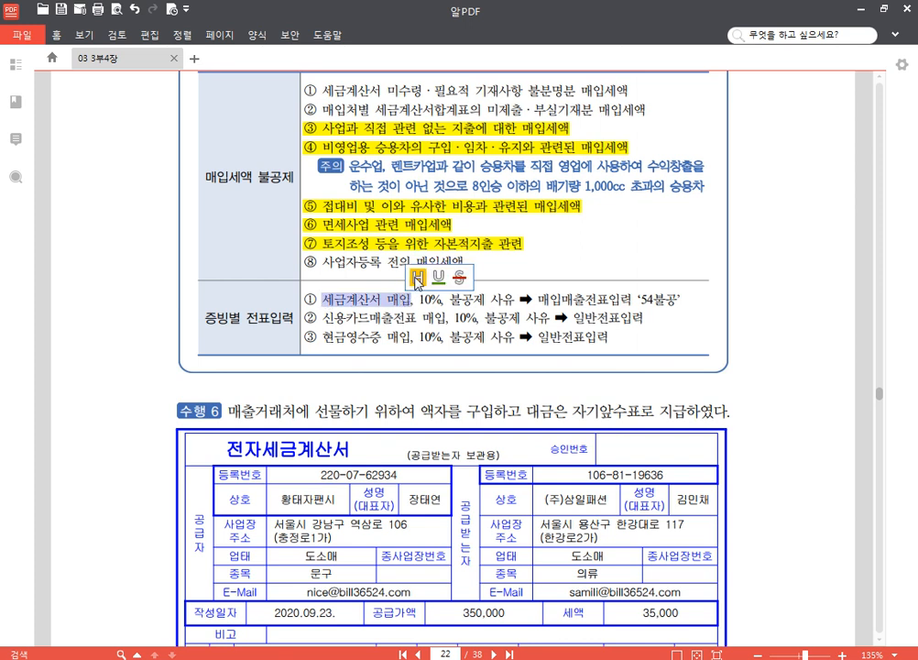
pyautogui.click(417, 277)
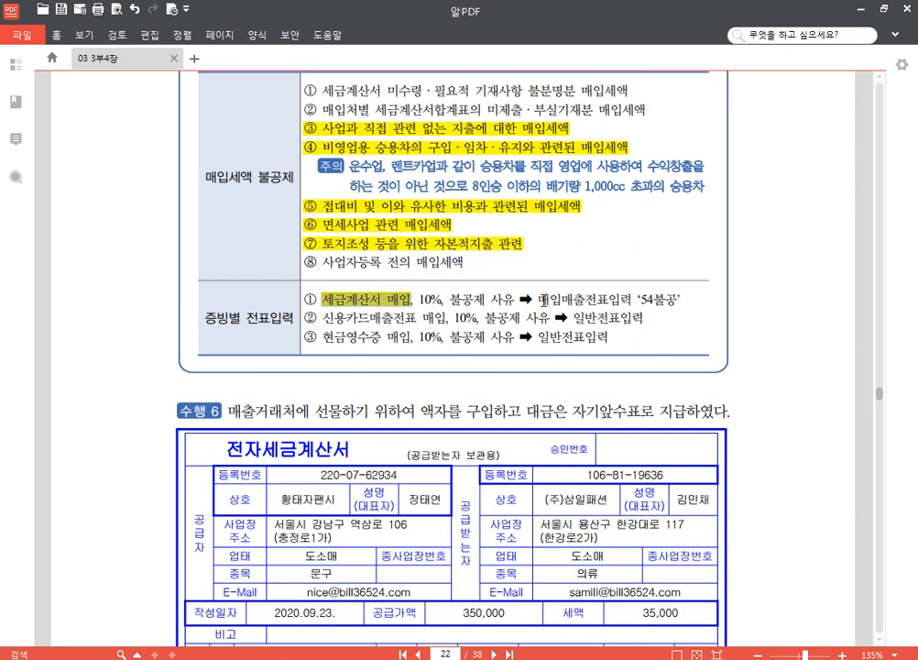
pyautogui.moveTo(539, 300); pyautogui.dragTo(682, 300)
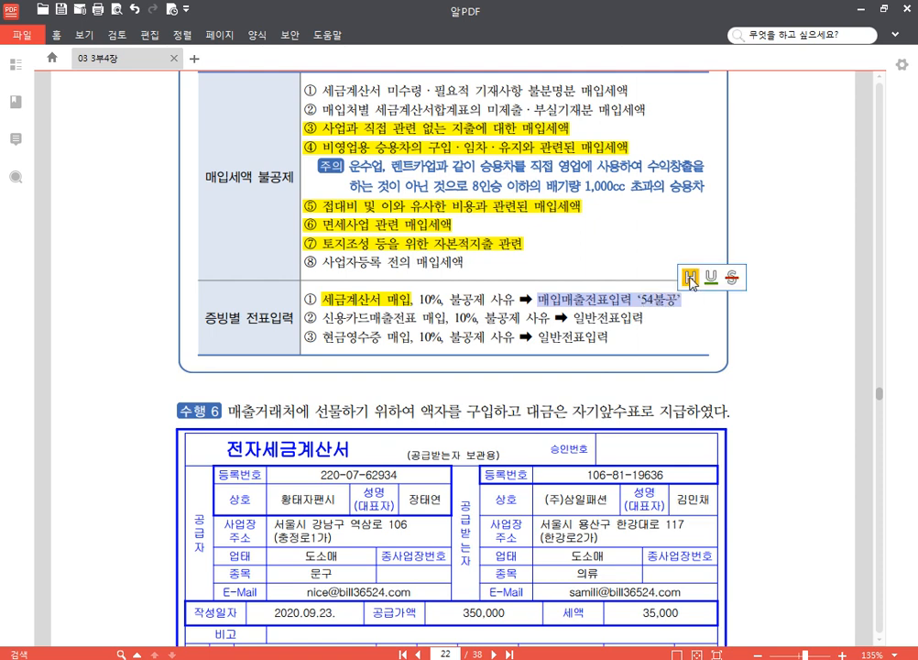
pyautogui.click(702, 276)
# Step: Highlight 신용카드매출전표 매입 in line ② and 현금영수증 매입 in line ③ of the 증빙별 전표입력 row
pyautogui.scroll(-2, 403, 247)
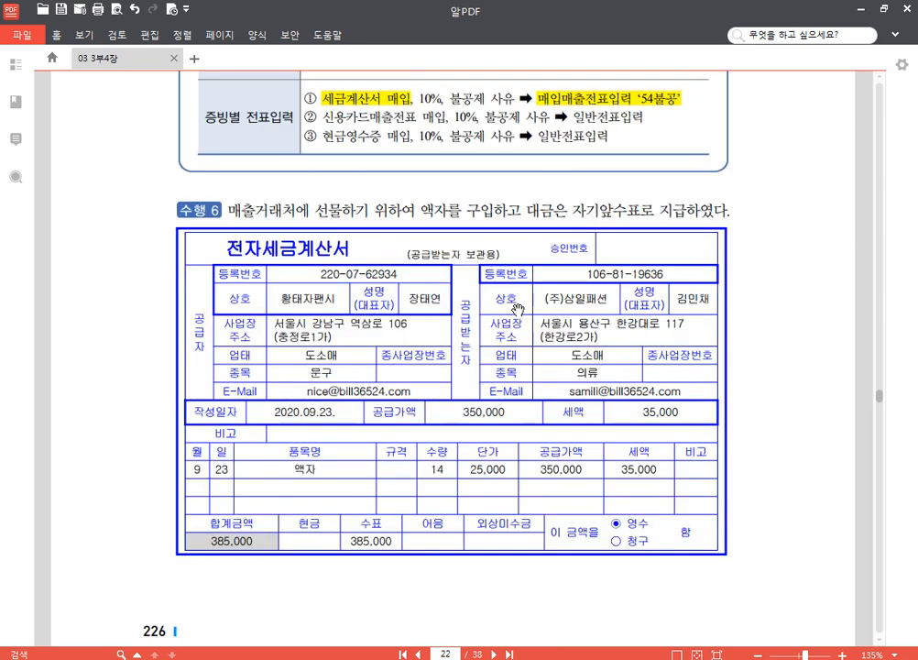
pyautogui.scroll(1, 385, 237)
pyautogui.moveTo(325, 217); pyautogui.dragTo(441, 217)
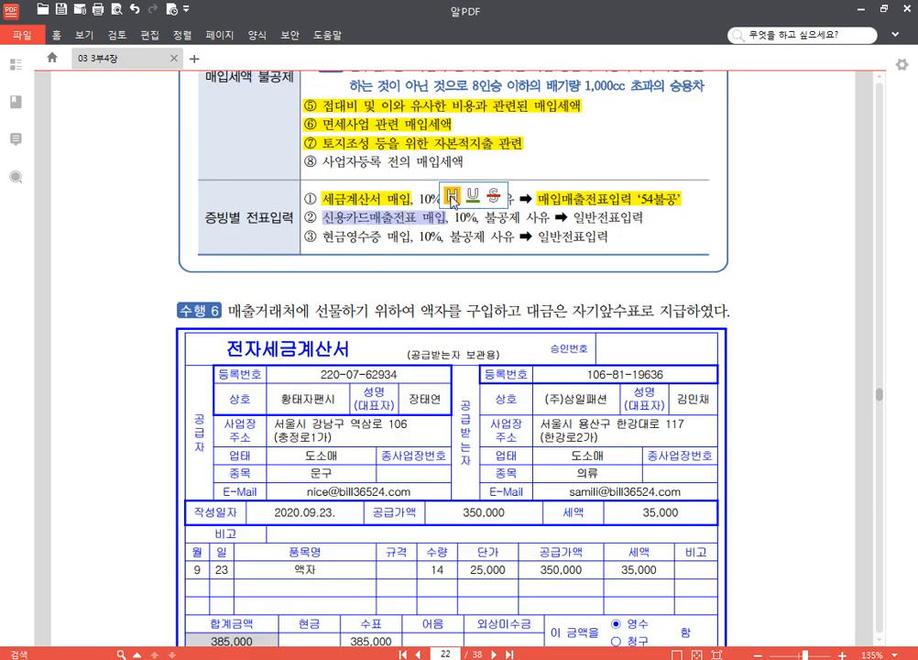
pyautogui.click(467, 192)
pyautogui.moveTo(325, 237); pyautogui.dragTo(410, 236)
pyautogui.click(418, 217)
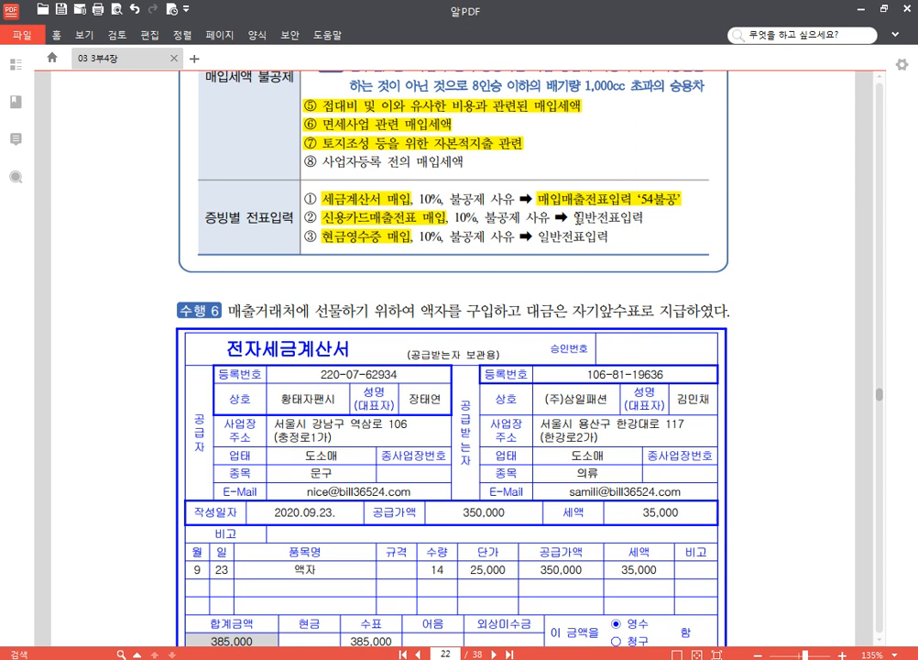
# Step: Highlight 일반전표입력 at the end of lines ② and ③ of the 증빙별 전표입력 row
pyautogui.moveTo(574, 218); pyautogui.dragTo(644, 217)
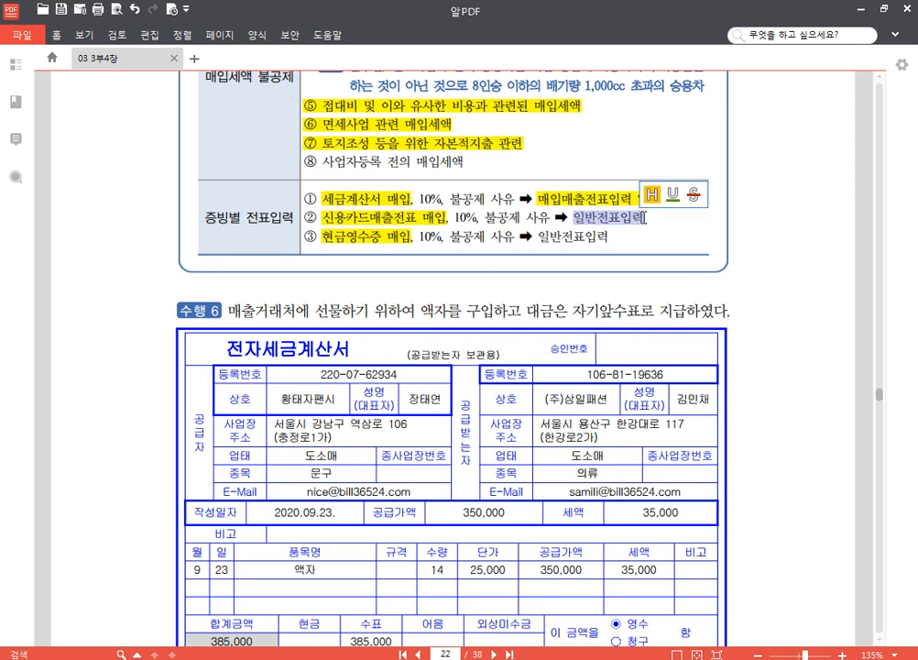
pyautogui.click(652, 194)
pyautogui.moveTo(538, 236); pyautogui.dragTo(614, 240)
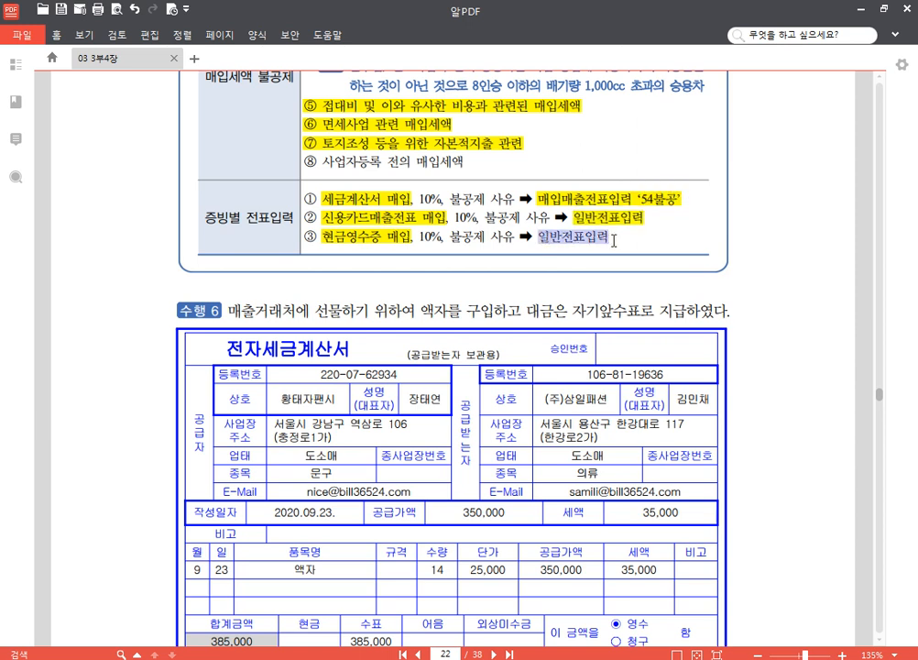
pyautogui.click(614, 212)
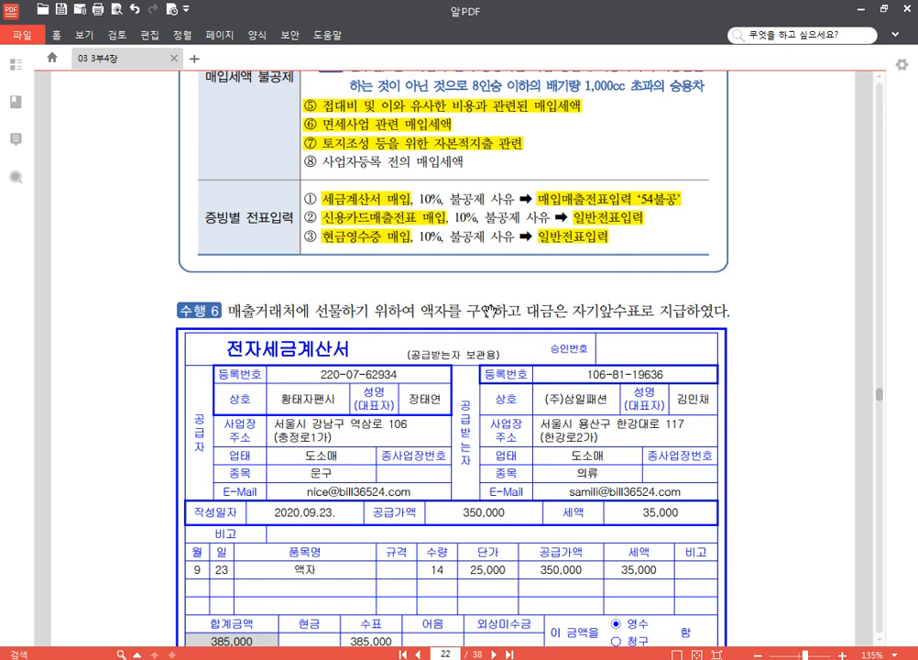
# Step: Highlight the phrase 매출거래처에 선물 in the 수행 6 task sentence
pyautogui.scroll(-2, 770, 476)
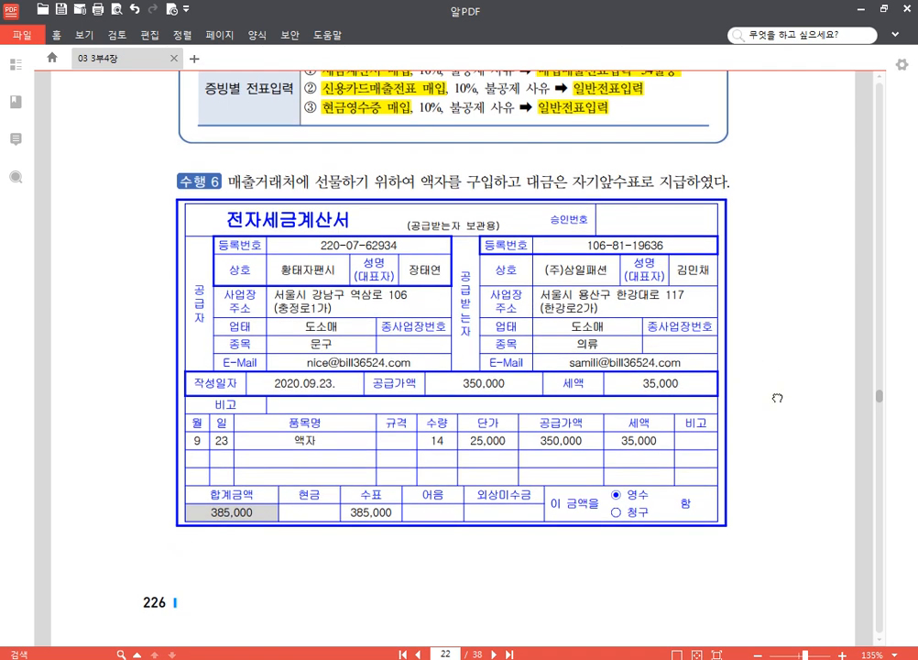
pyautogui.scroll(-1, 779, 403)
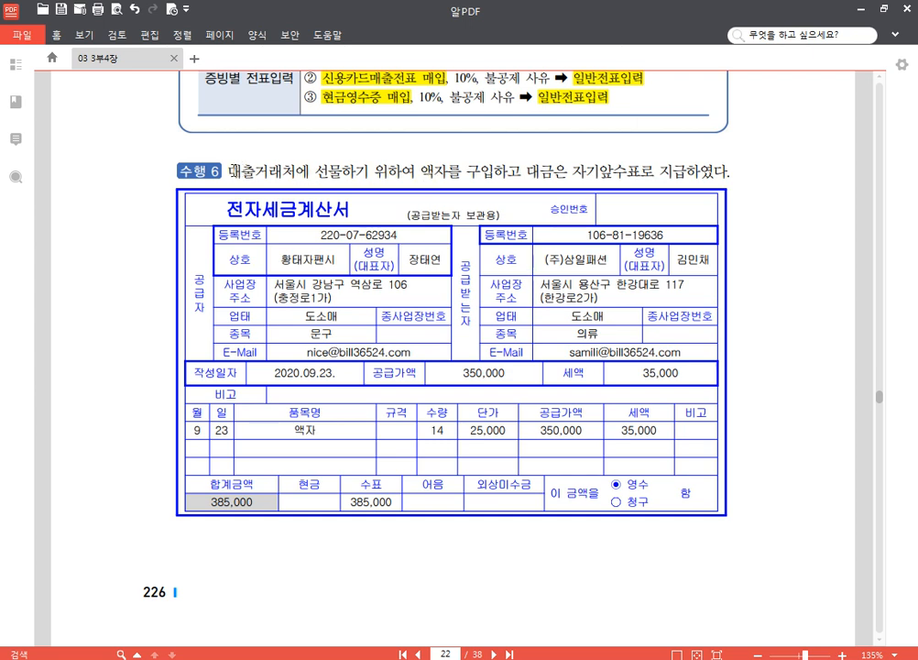
pyautogui.moveTo(229, 171); pyautogui.dragTo(343, 171)
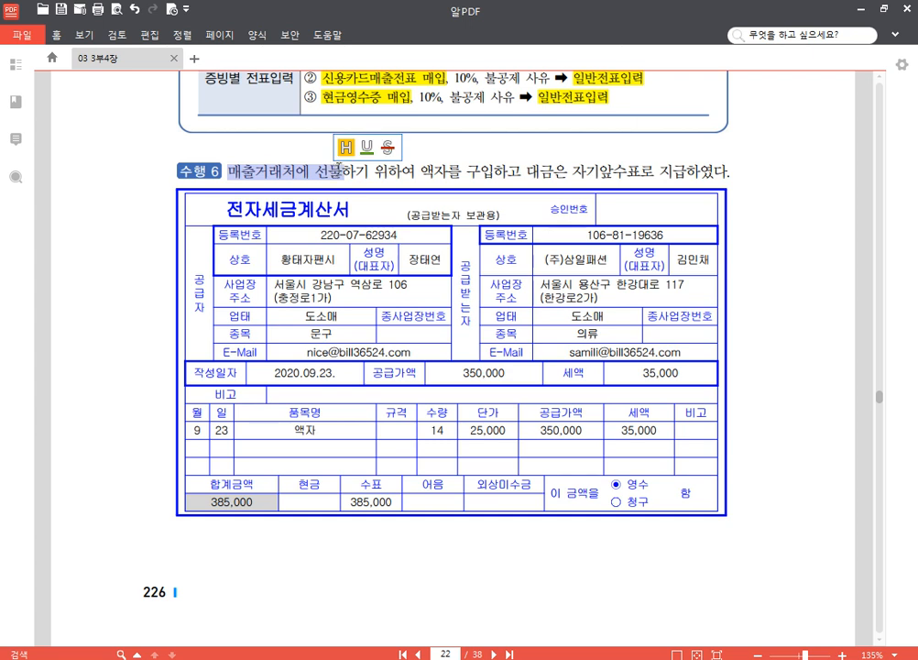
pyautogui.click(347, 149)
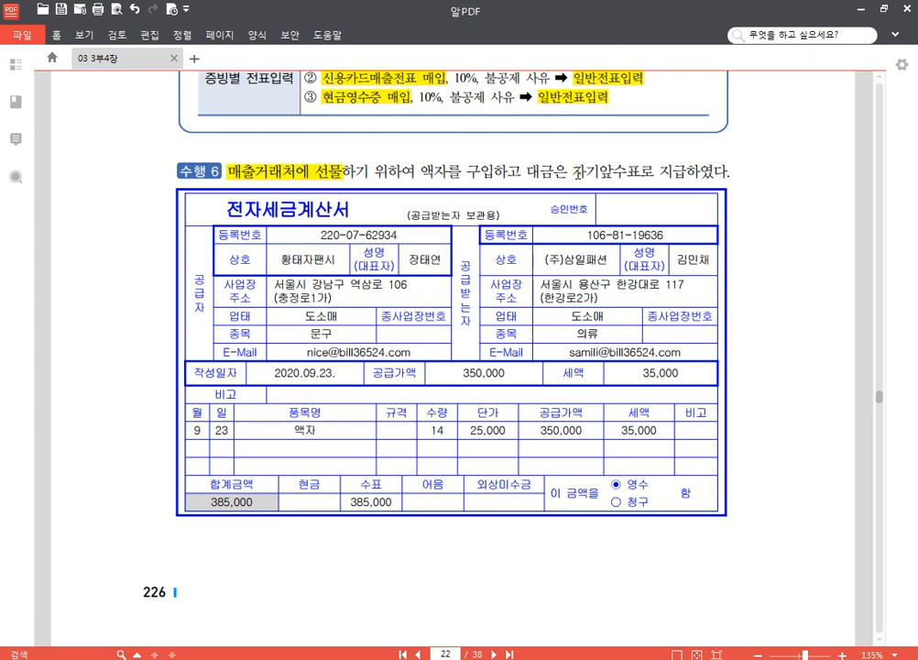
# Step: Switch to the SmartA 매입매출전표입력 window and set the entry date to day 23 of month 09
pyautogui.scroll(-1, 751, 294)
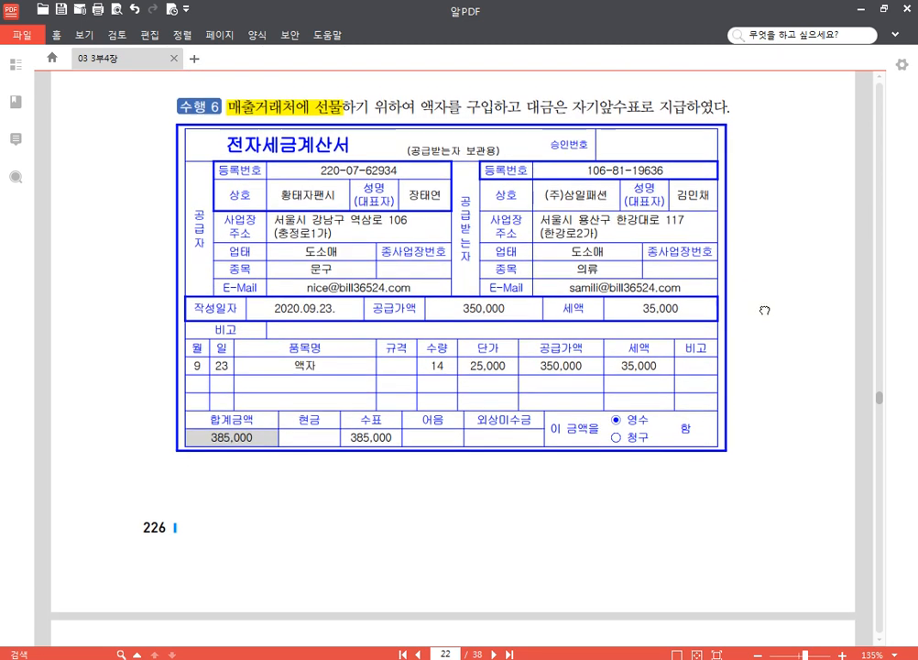
pyautogui.hotkey('alt', 'Tab')
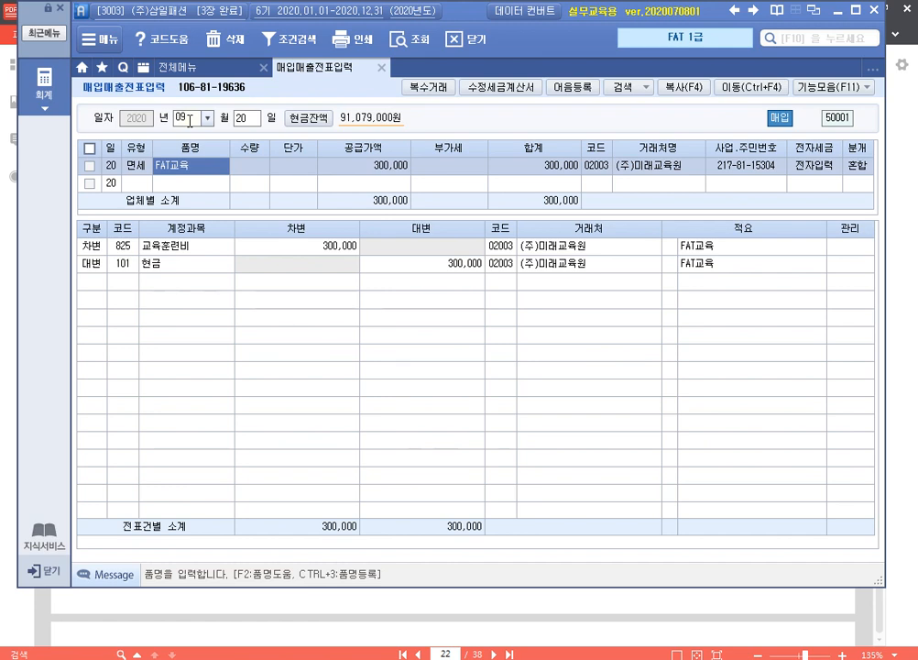
pyautogui.click(249, 119)
pyautogui.write('23')
pyautogui.press('Return')
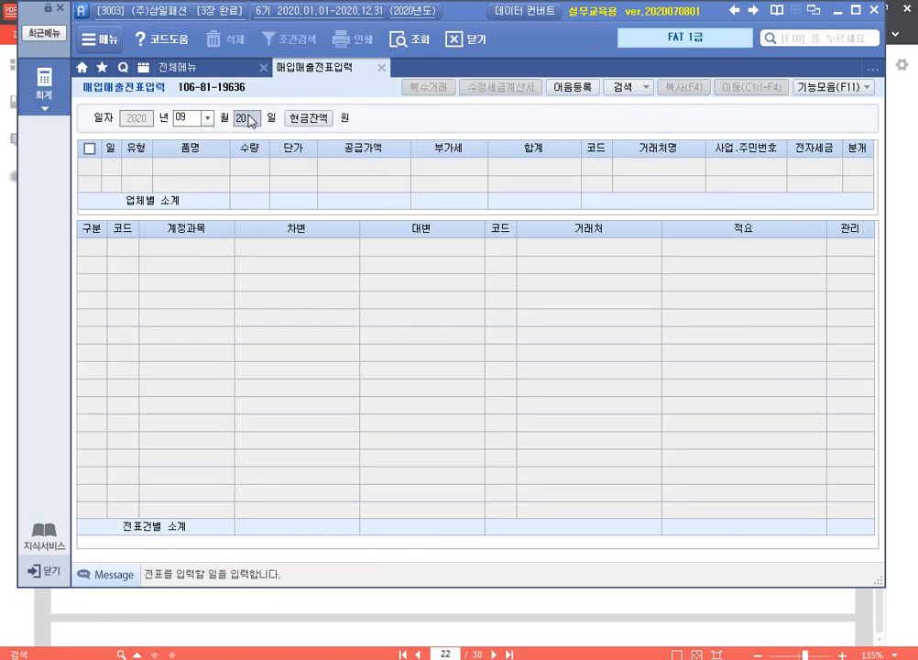
pyautogui.press('Return')
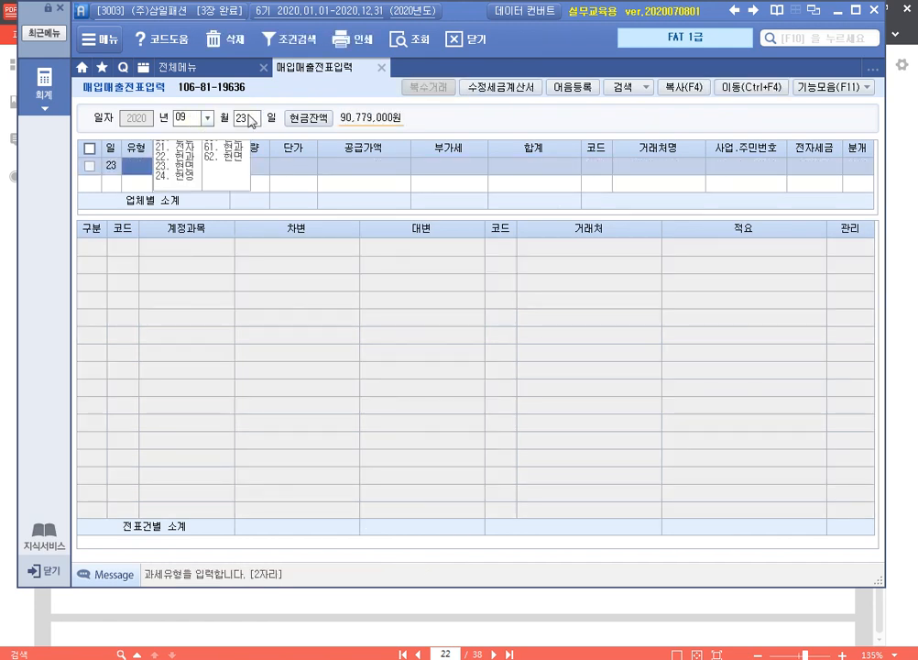
# Step: Set the transaction type to 54 (불공) with the non-deduction reason 9. 접대비 관련 매입세액
pyautogui.write('54')
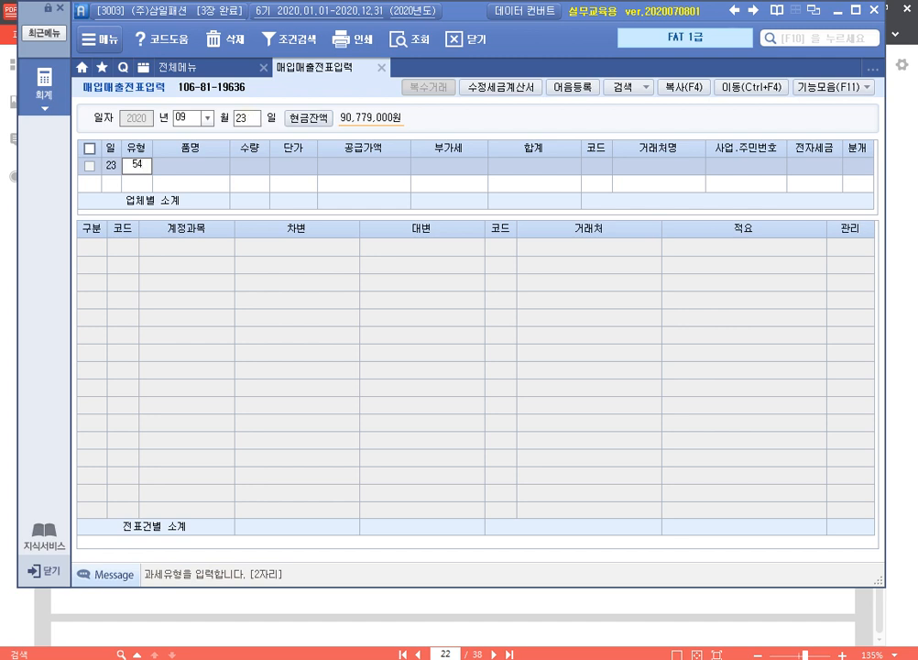
pyautogui.press('Return')
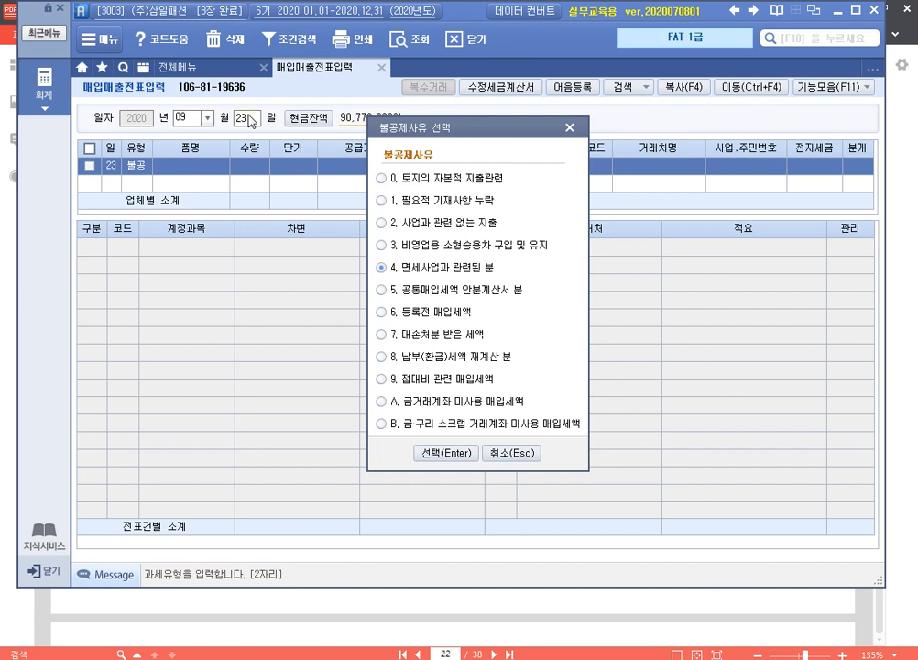
pyautogui.press('Down')
pyautogui.press('Down')
pyautogui.press('Down')
pyautogui.press('Down')
pyautogui.press('Down')
pyautogui.click(507, 382)
pyautogui.click(507, 382)
pyautogui.click(465, 455)
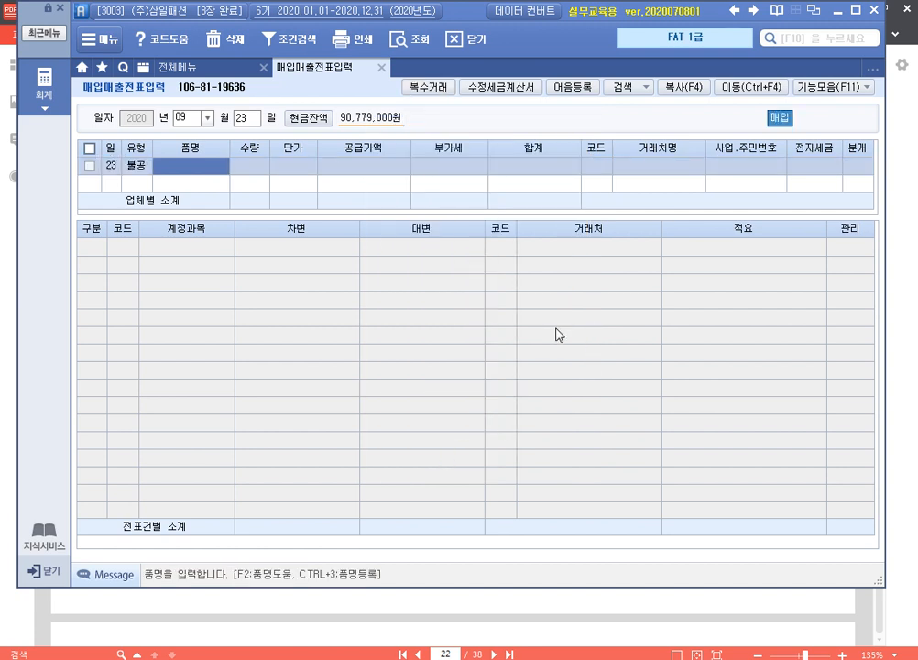
# Step: Enter the purchased item 액자 with quantity 14 and unit price 25,000, accepting the calculated supply amount
pyautogui.write('액자')
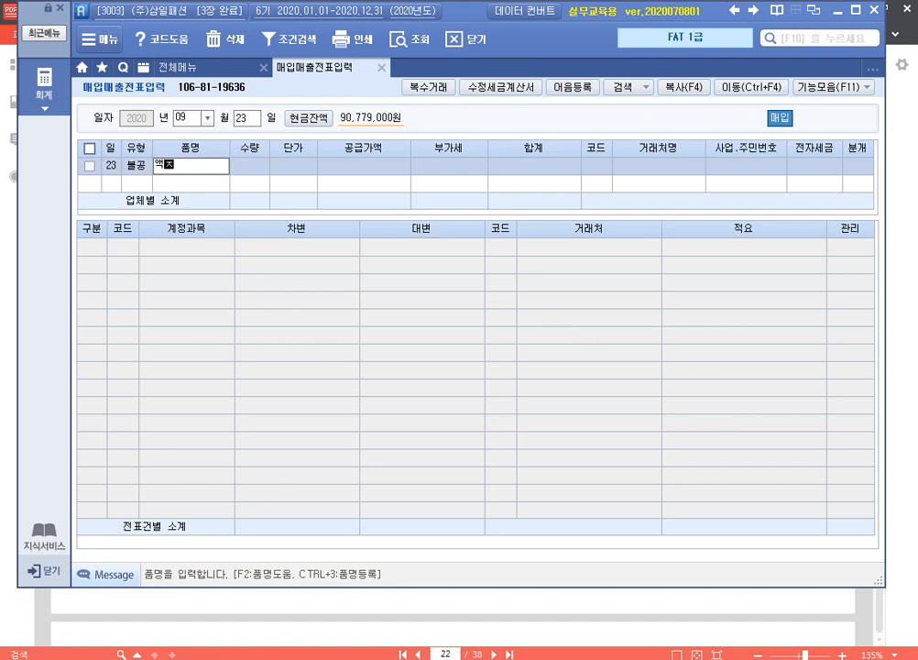
pyautogui.press('Return')
pyautogui.write('14')
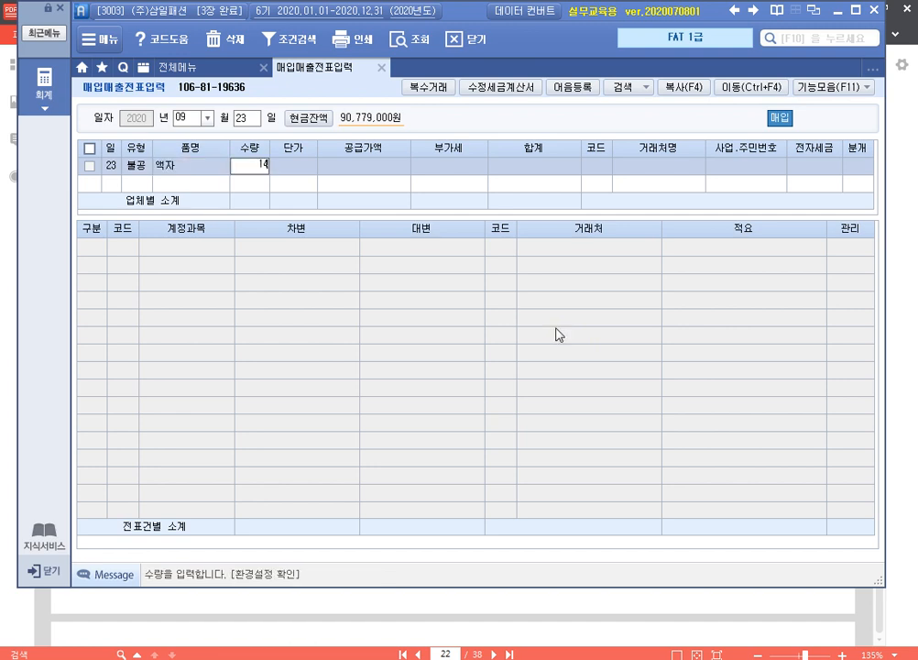
pyautogui.press('Return')
pyautogui.write('25000')
pyautogui.press('Return')
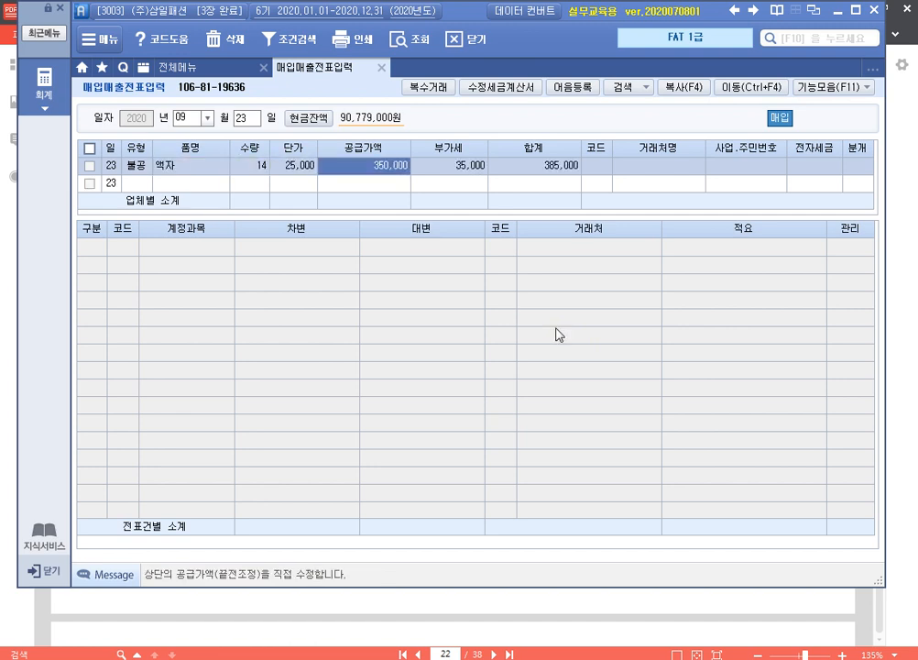
pyautogui.press('Return')
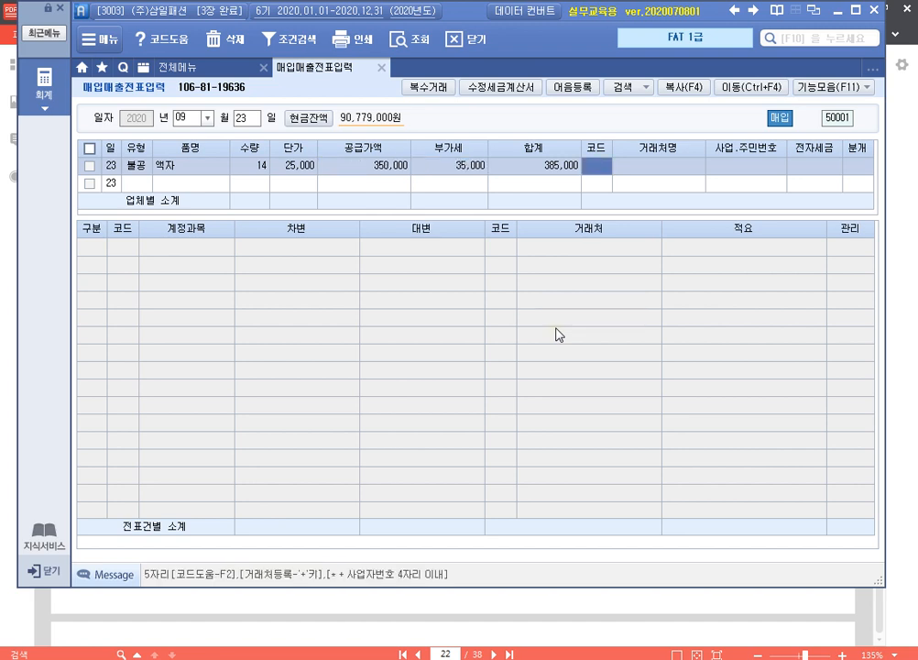
# Step: Assign 황태자팬시 as the supplier of the 액자 purchase and mark its tax invoice as 전자입력
pyautogui.write('황태')
pyautogui.press('Return')
pyautogui.press('Return')
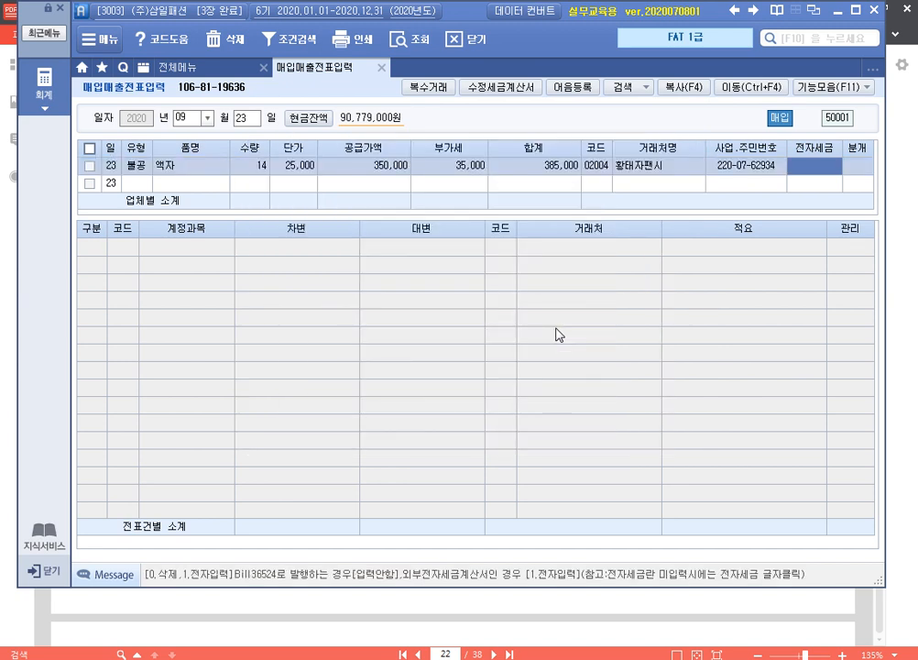
pyautogui.write('1')
pyautogui.press('Return')
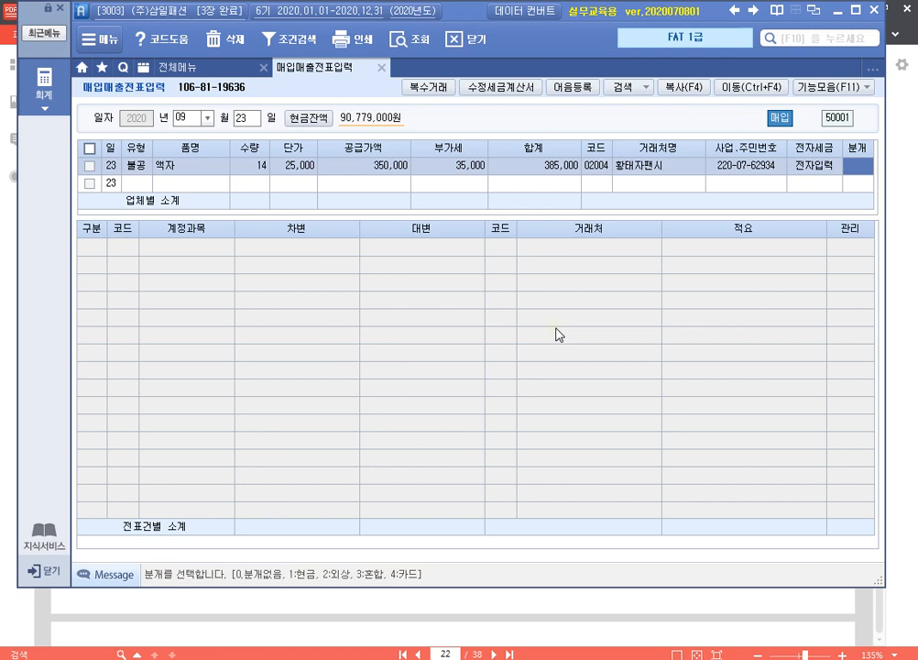
# Step: Set the journal type of the 액자 purchase to 혼합
pyautogui.write('3')
pyautogui.press('Return')
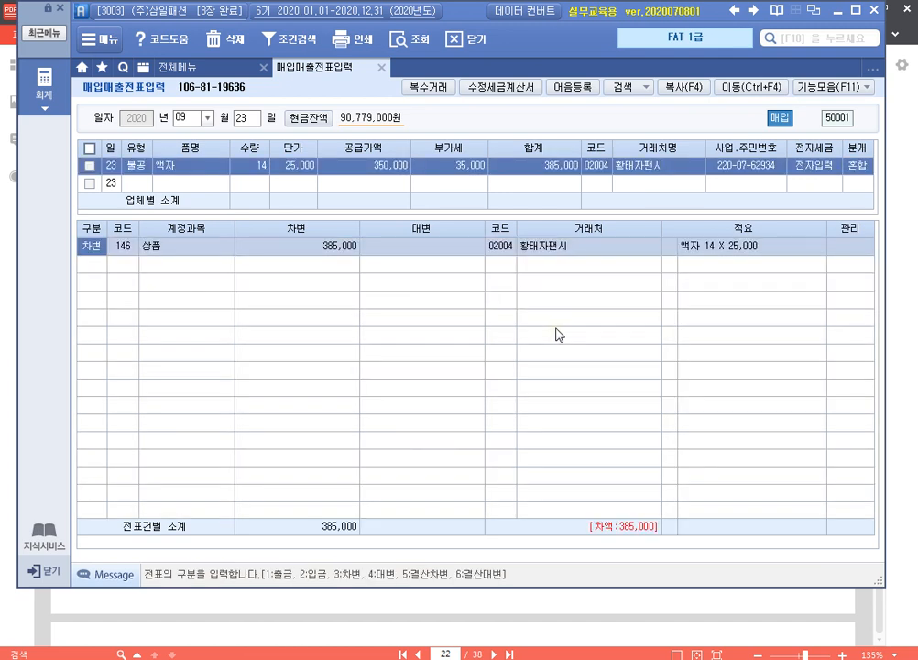
pyautogui.press('Return')
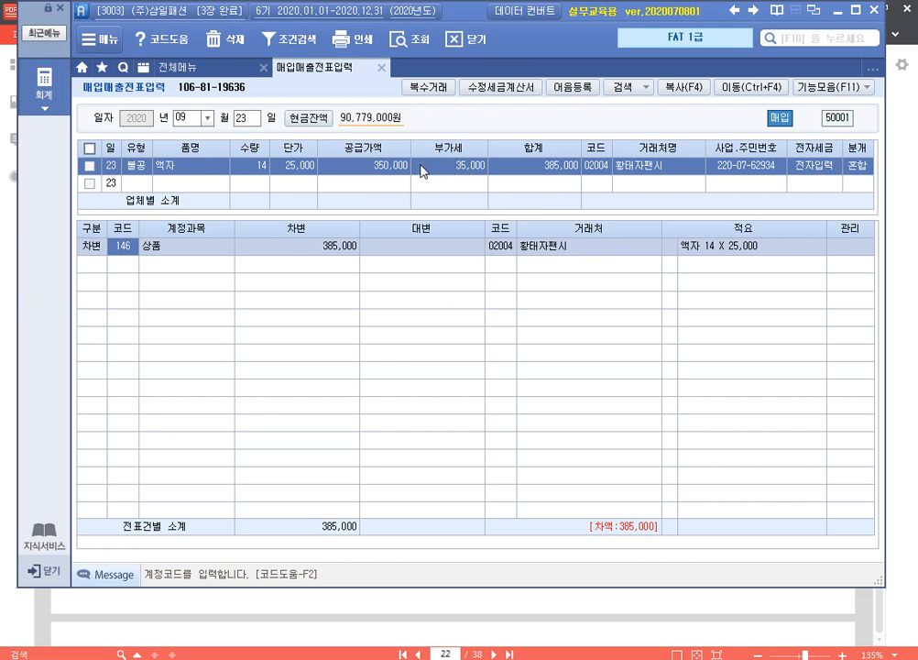
# Step: Compare the supply amount and VAT of the 액자 purchase with the debit amount in its journal line
pyautogui.click(385, 165)
pyautogui.click(463, 167)
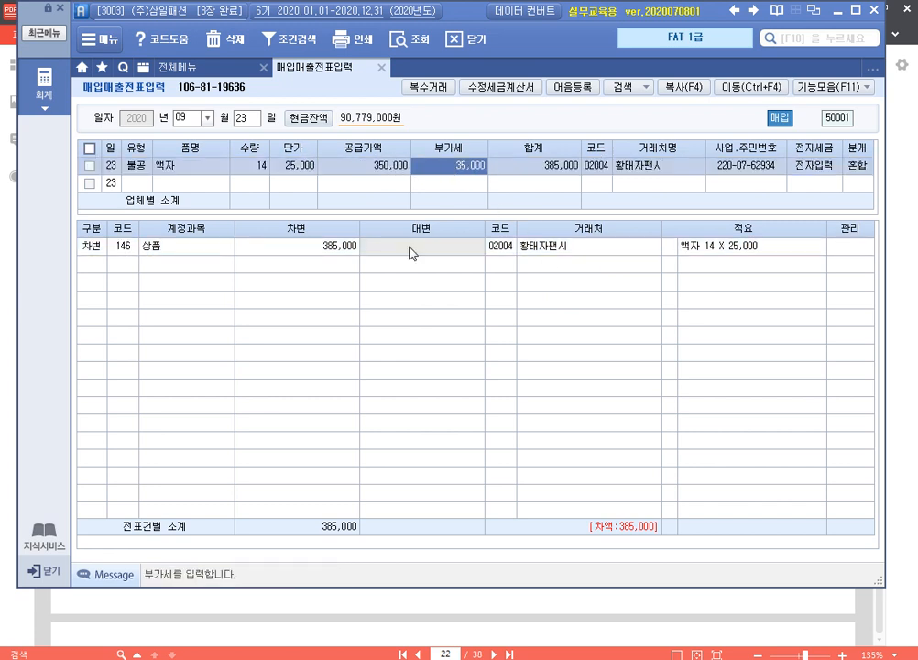
pyautogui.click(339, 251)
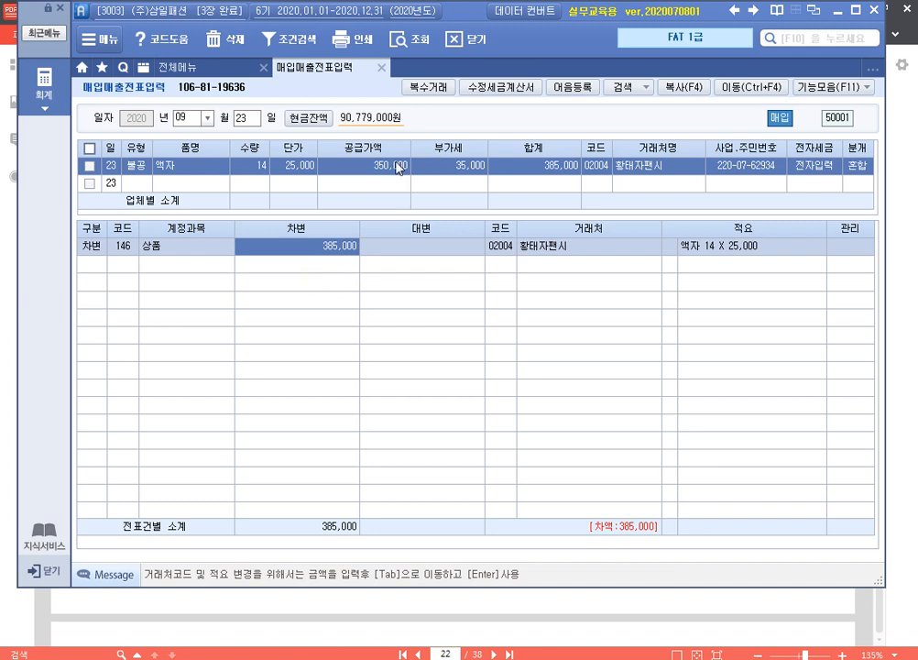
pyautogui.click(348, 166)
pyautogui.click(474, 171)
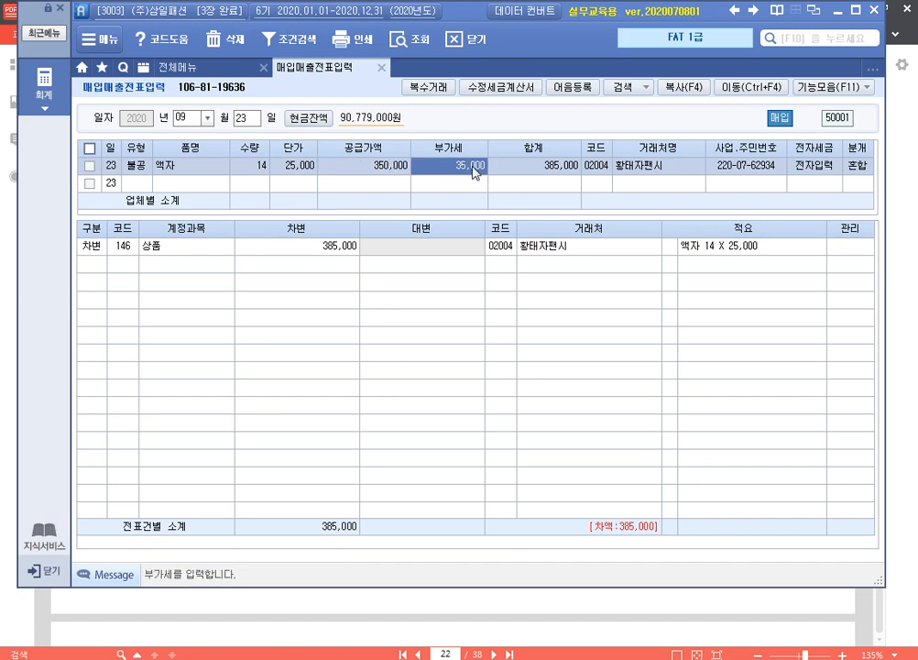
pyautogui.click(403, 167)
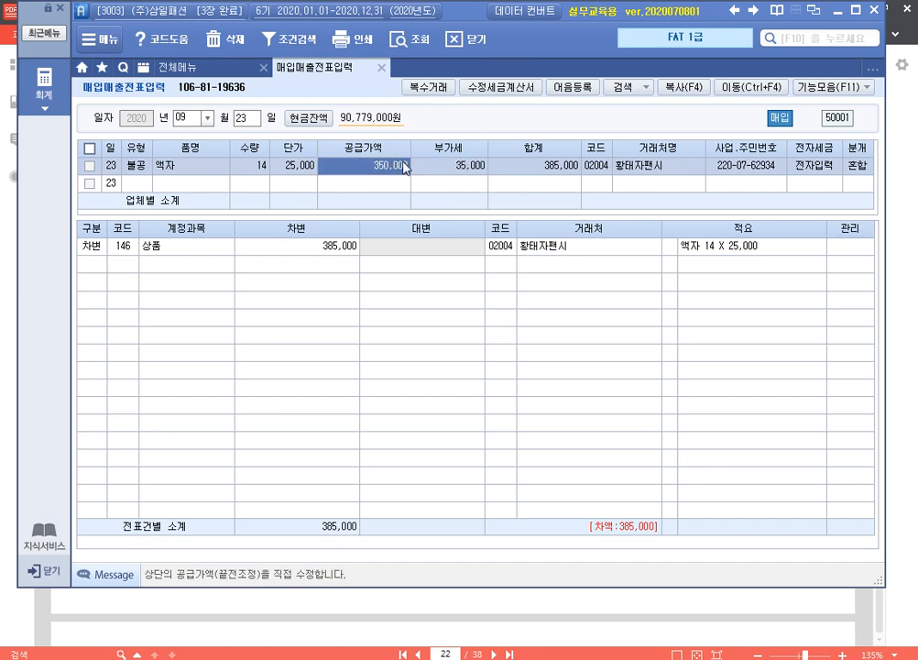
pyautogui.click(476, 168)
pyautogui.click(335, 250)
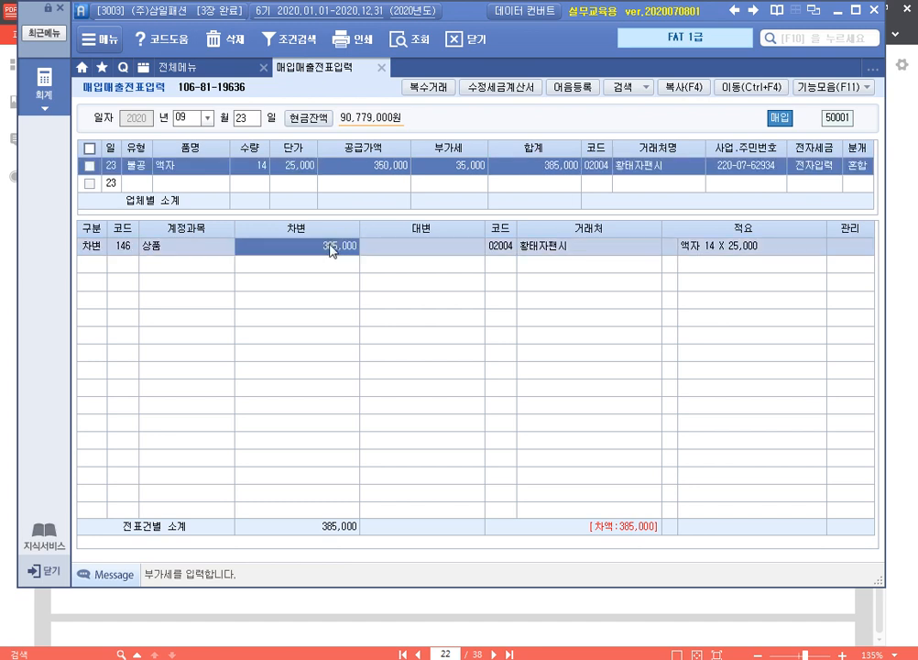
# Step: Change the debit account of the 액자 purchase from 상품 to 813 접대비
pyautogui.click(128, 250)
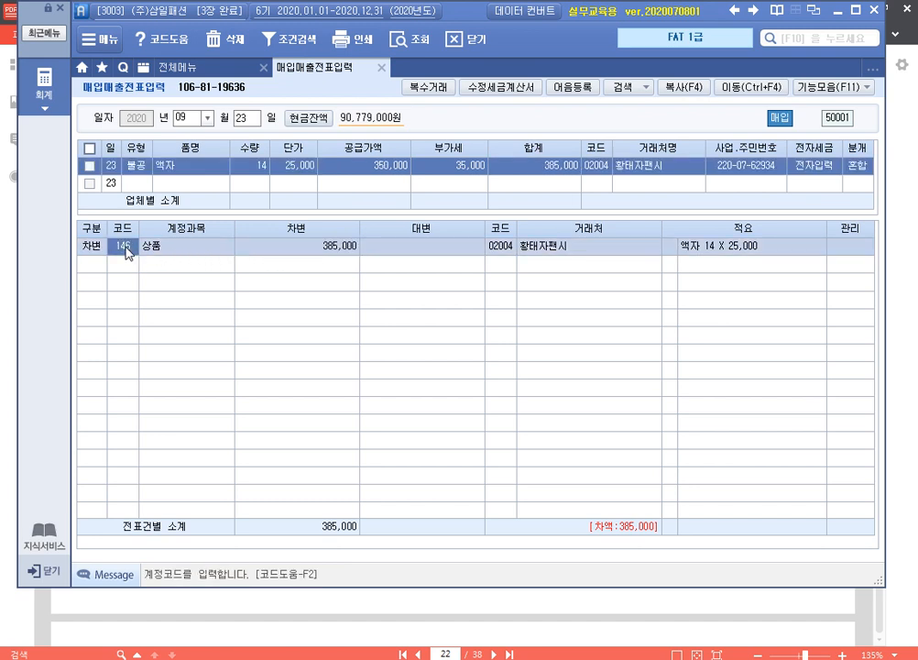
pyautogui.write('접대')
pyautogui.press('Return')
pyautogui.press('End')
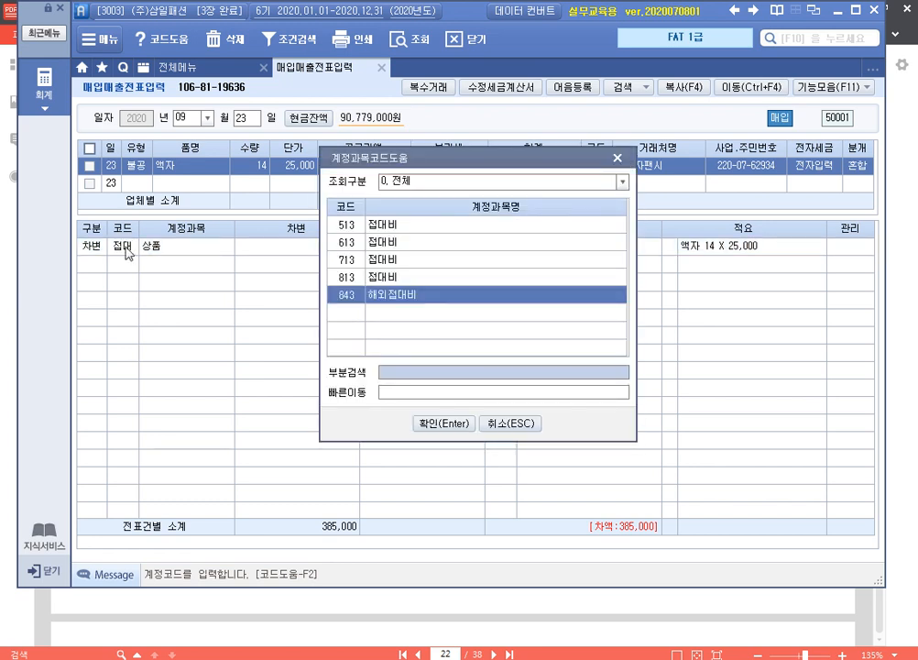
pyautogui.press('Up')
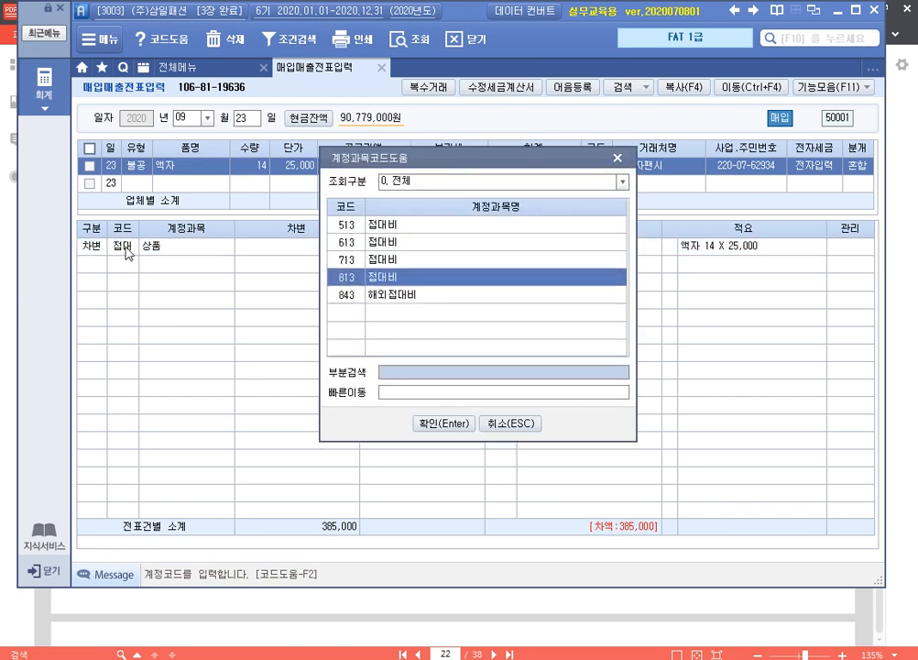
pyautogui.press('Return')
pyautogui.press('Return')
# Step: Add a credit line to account 101 현금 for 385,000 and keep non-deduction reason 9. 접대비 관련 매입세액
pyautogui.write('4')
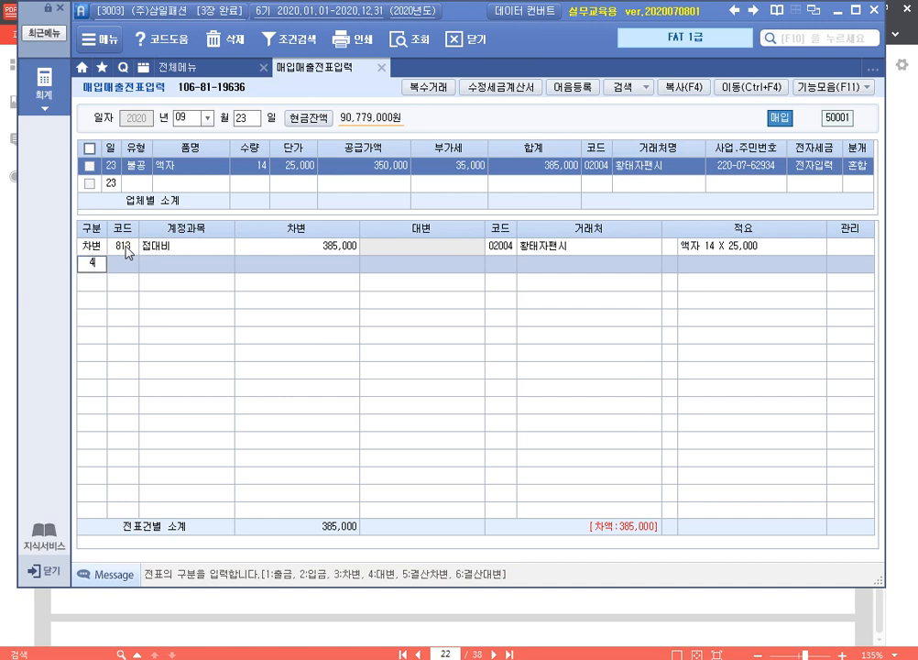
pyautogui.press('Return')
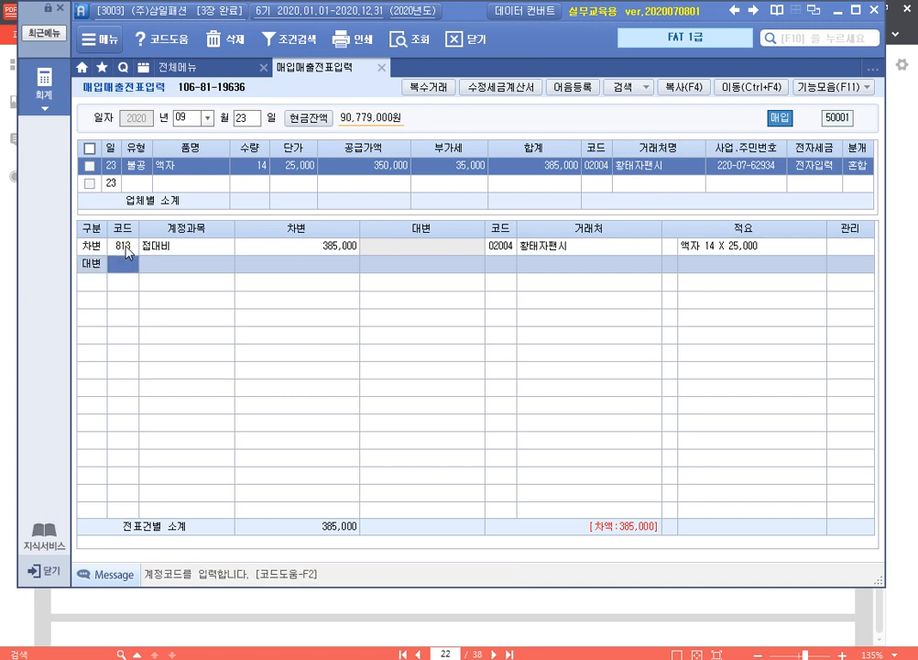
pyautogui.write('101')
pyautogui.press('Return')
pyautogui.write('3850000')
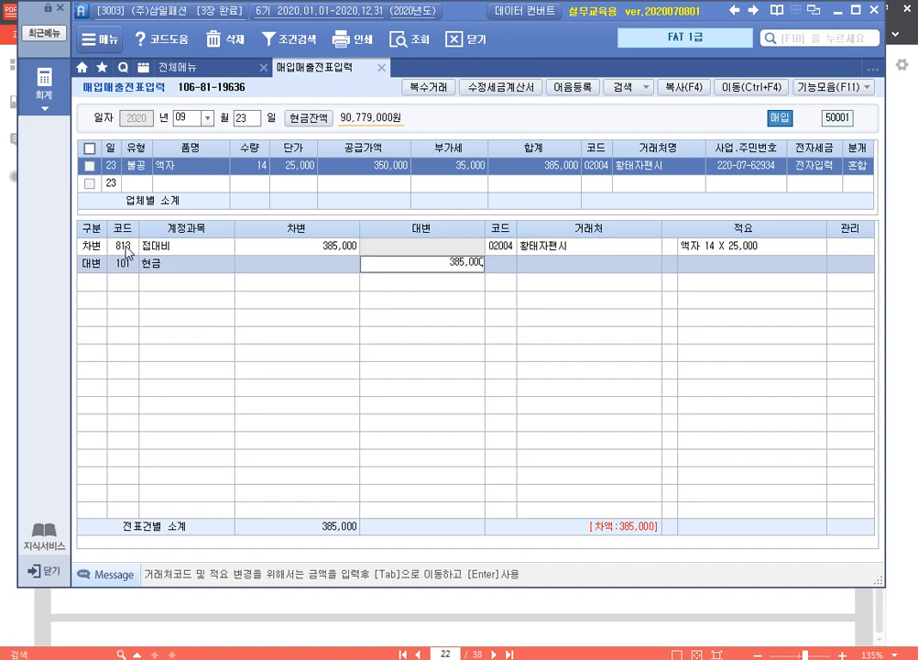
pyautogui.press('Return')
pyautogui.press('Return')
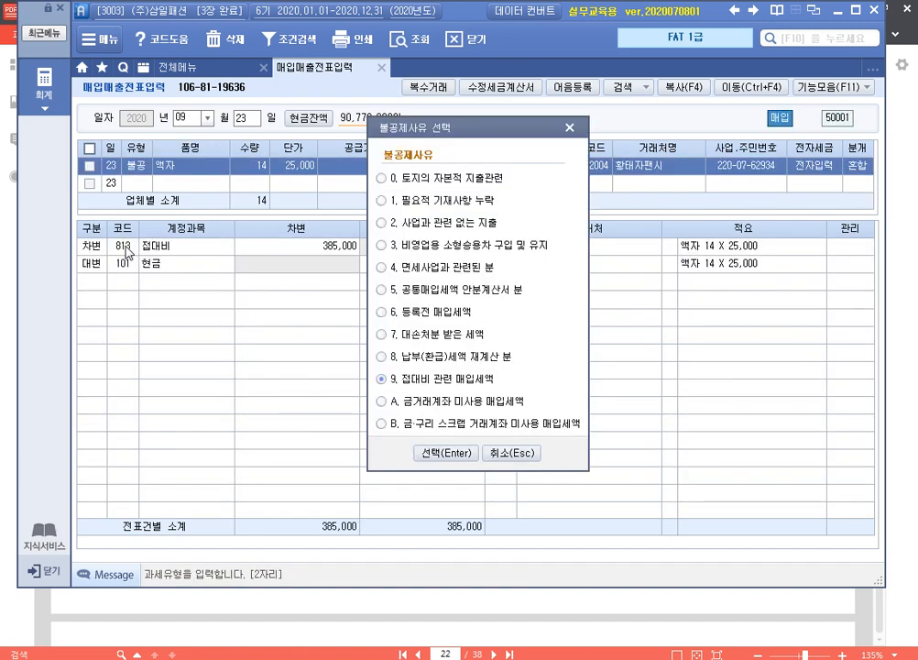
pyautogui.press('Return')
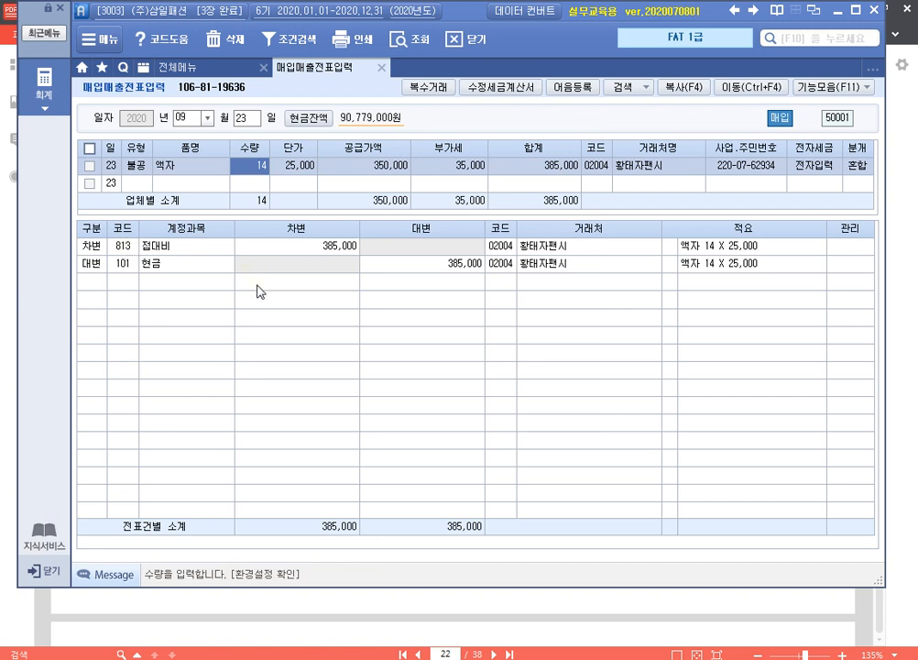
# Step: Switch to the 알PDF textbook and read the 수행 7 electronic tax invoice for the passenger car purchase
pyautogui.click(576, 619)
pyautogui.scroll(-8, 525, 509)
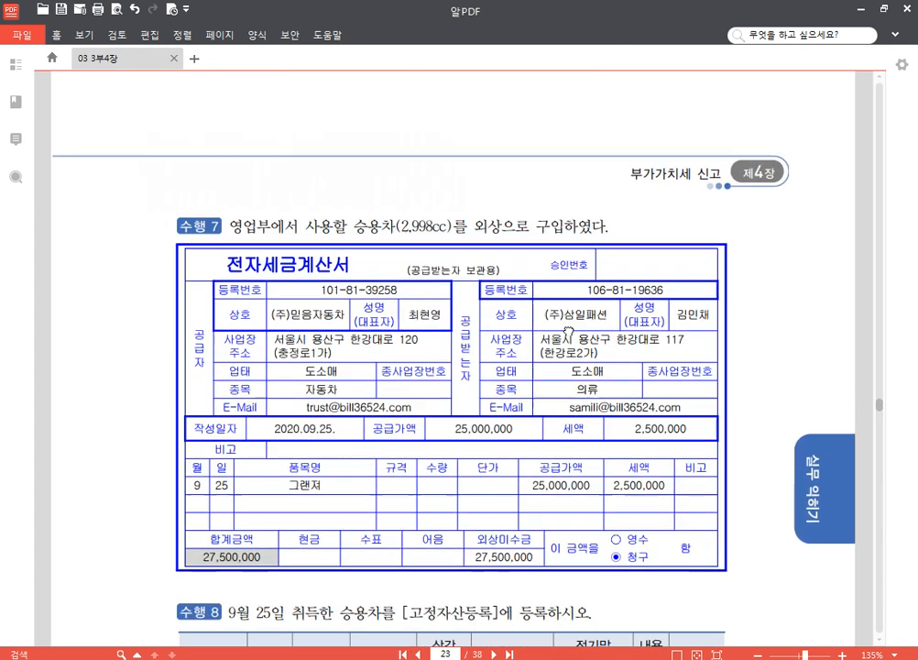
pyautogui.scroll(-2, 568, 334)
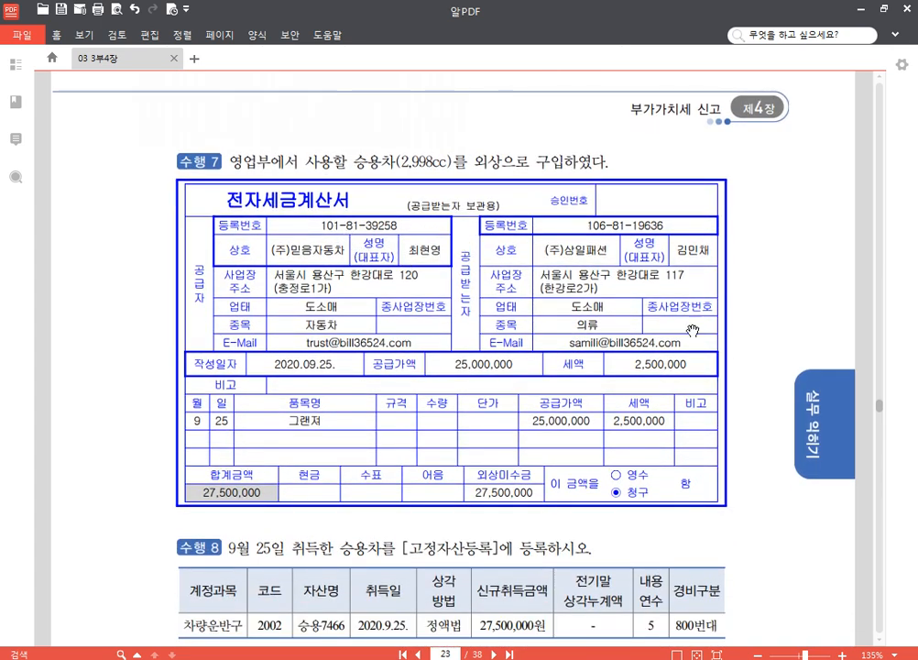
pyautogui.scroll(-1, 575, 236)
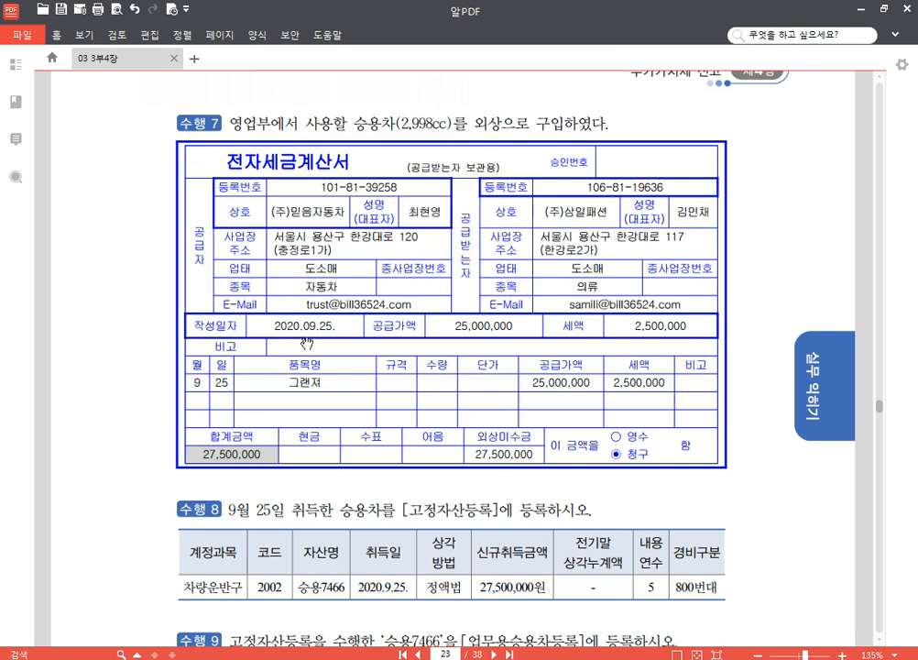
# Step: Switch back to the SmartA 매입매출전표입력 window and set the entry day to 25 in month 09
pyautogui.hotkey('alt', 'Tab')
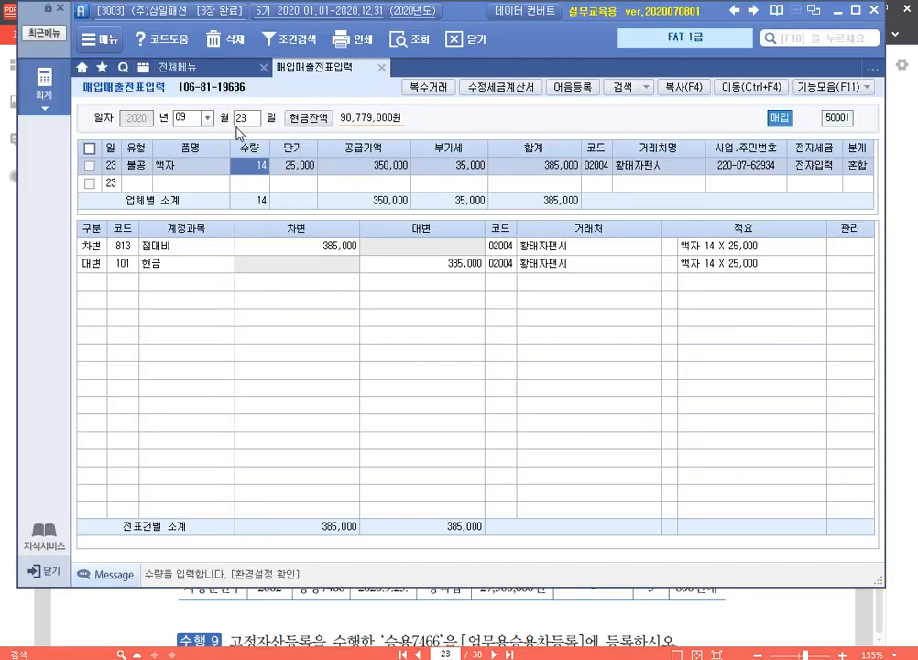
pyautogui.click(247, 119)
pyautogui.write('25')
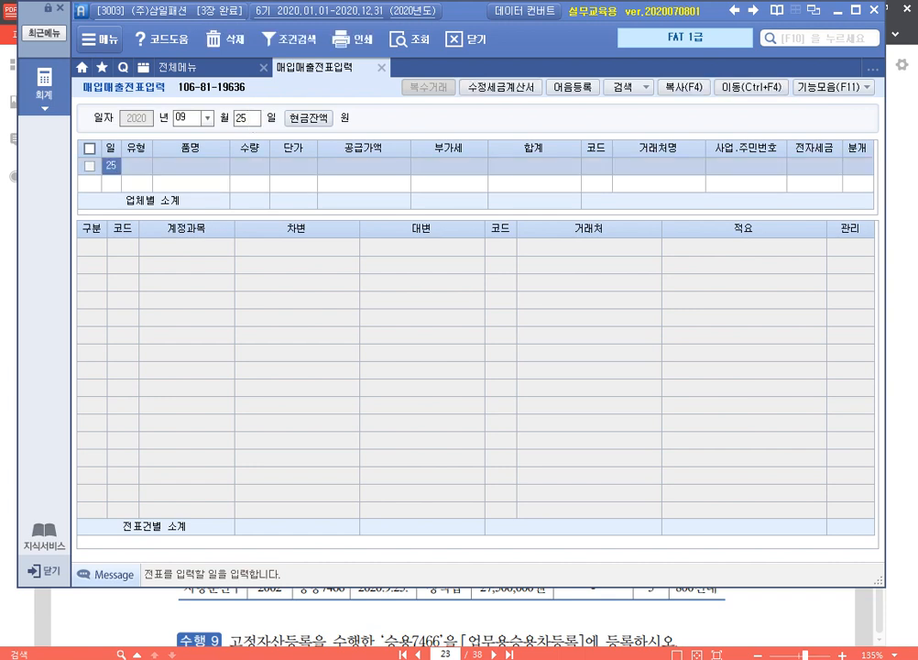
pyautogui.press('Return')
pyautogui.press('Return')
# Step: Set the transaction type to 54 (불공) with non-deduction reason 3. 비영업용 소형승용차 구입 및 유지
pyautogui.write('5')
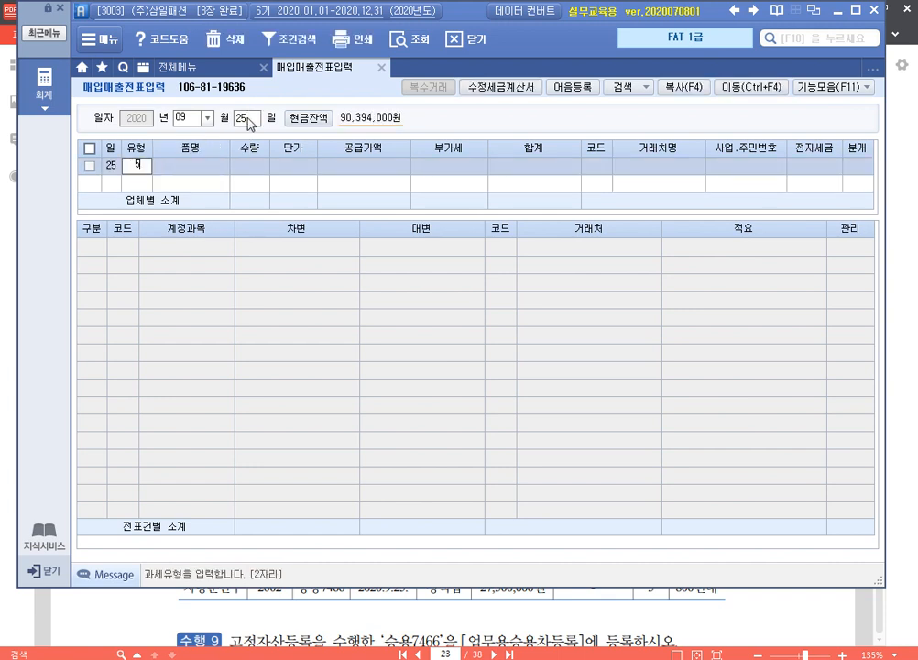
pyautogui.write('4')
pyautogui.press('Return')
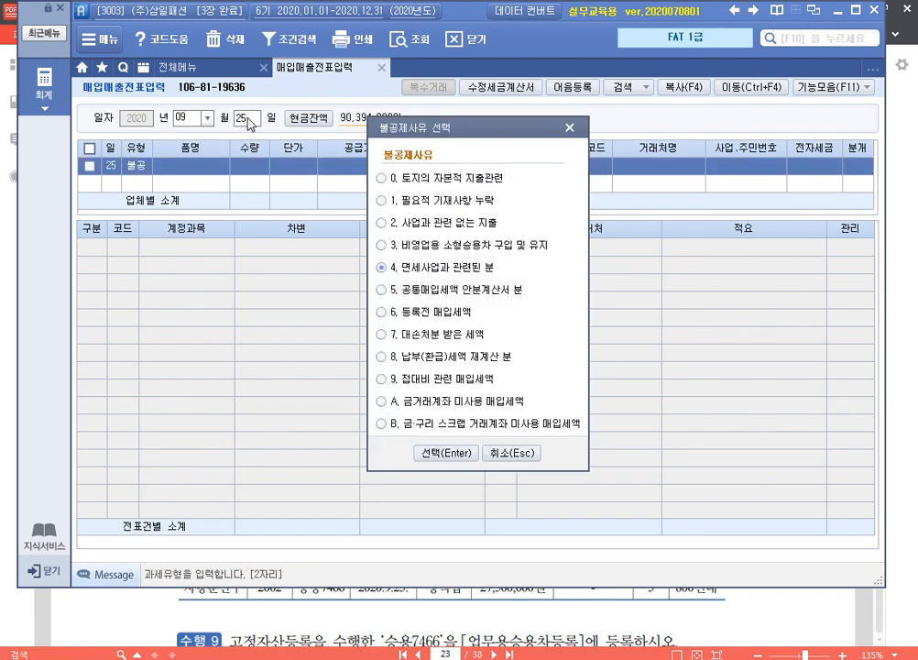
pyautogui.press('3')
pyautogui.press('Return')
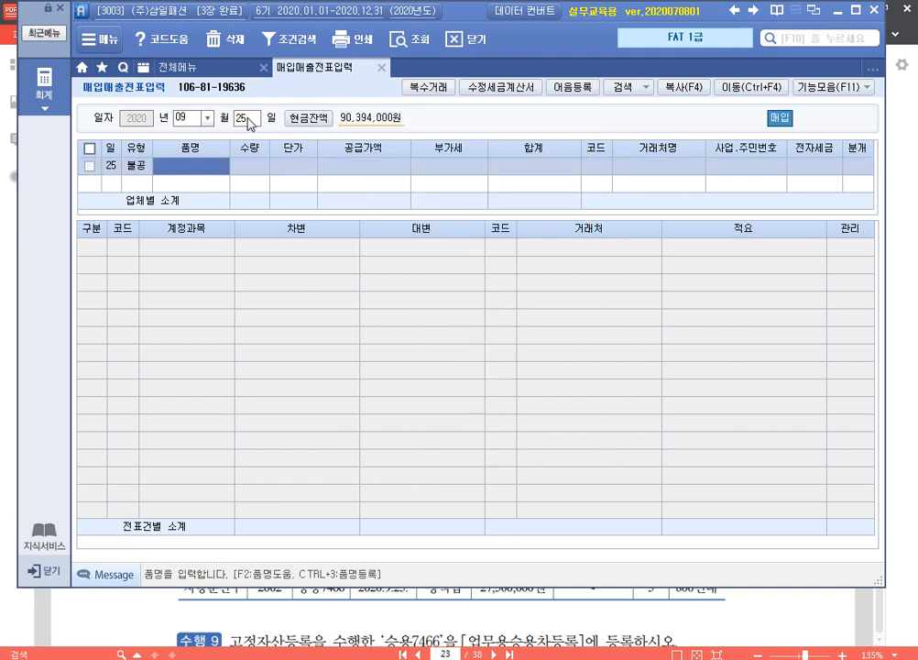
# Step: Enter the item 그랜져 with a supply amount of 25,000,000 and assign 02001 (주)믿음자동차 as its supplier
pyautogui.write('그랜져')
pyautogui.press('Return')
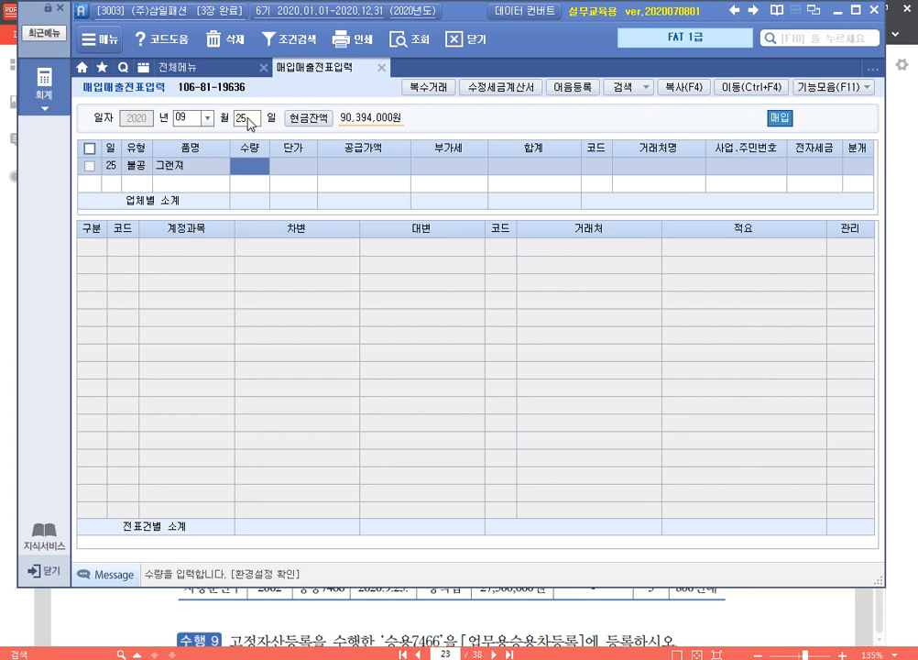
pyautogui.press('Return')
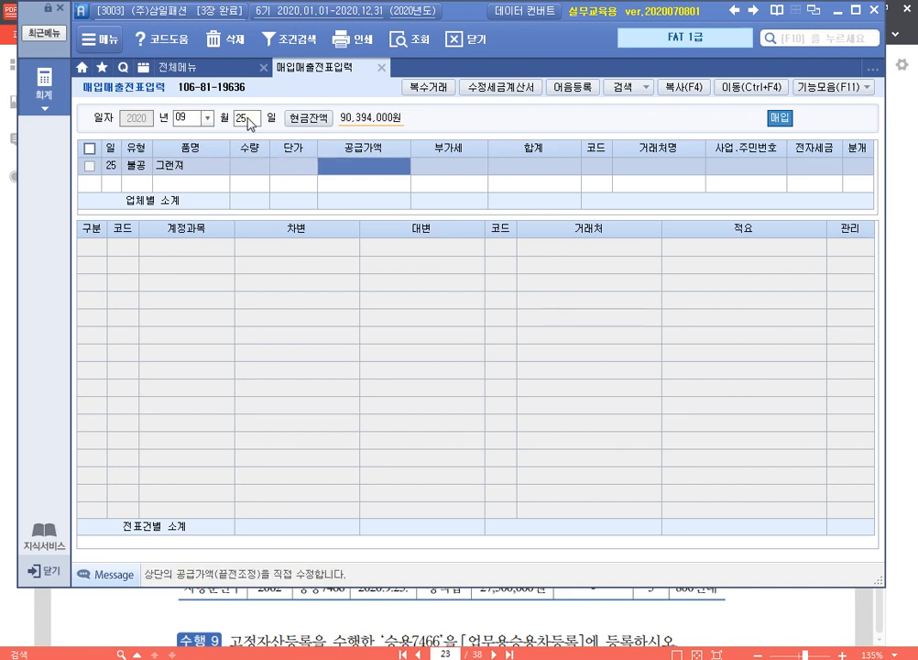
pyautogui.write('25000000')
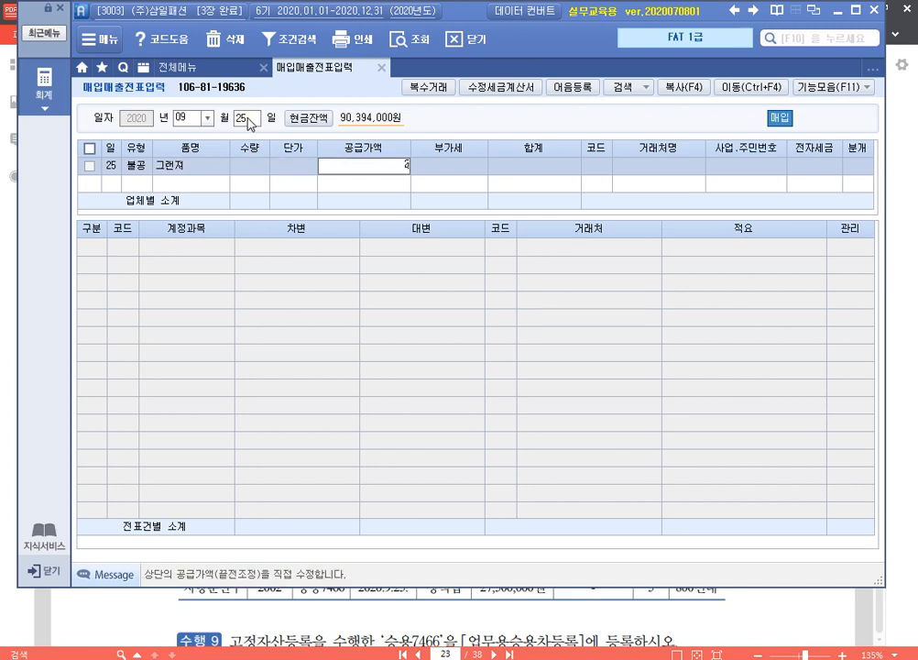
pyautogui.press('Return')
pyautogui.press('Return')
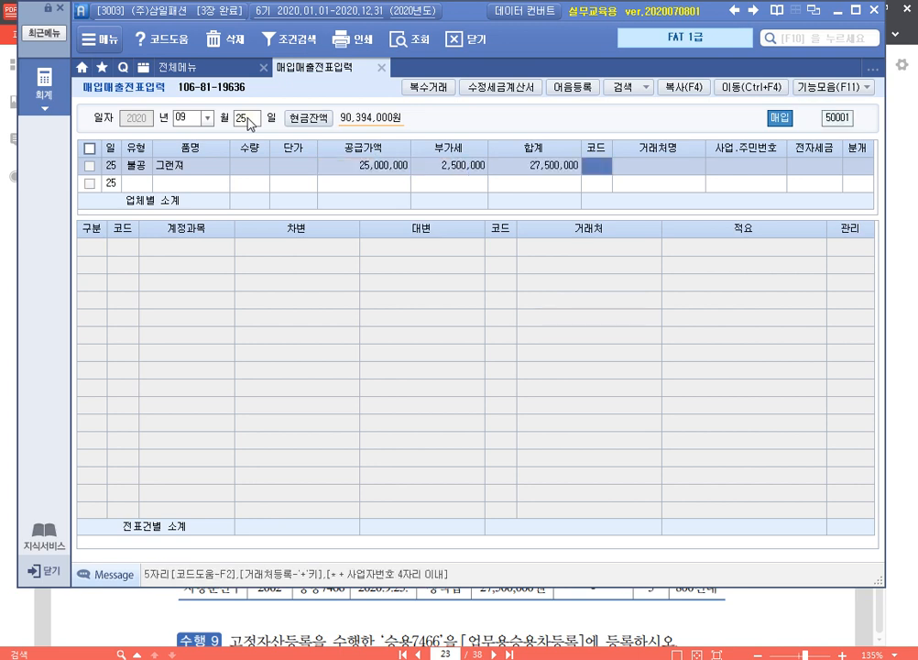
pyautogui.press('F2')
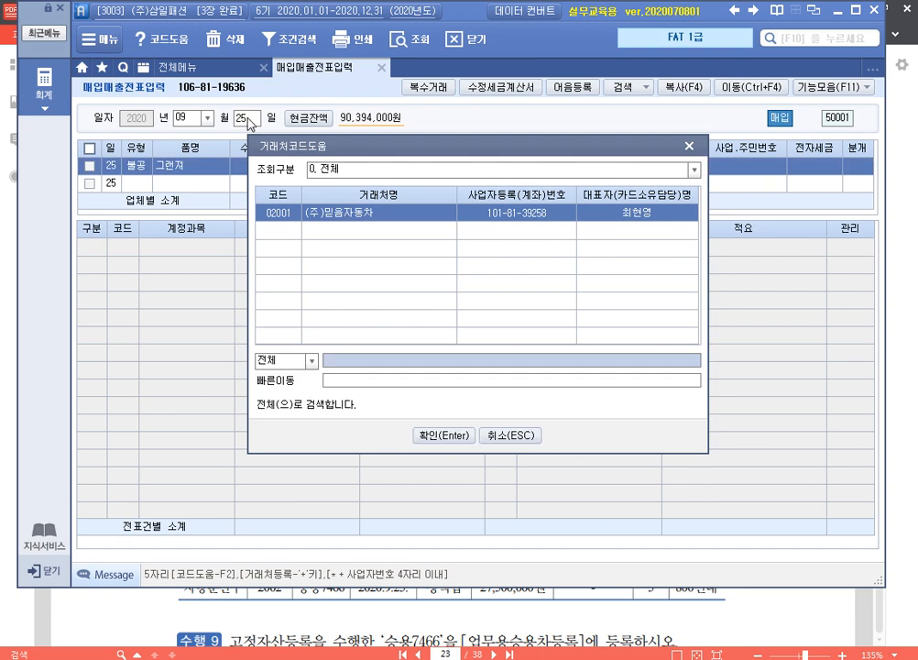
pyautogui.press('Return')
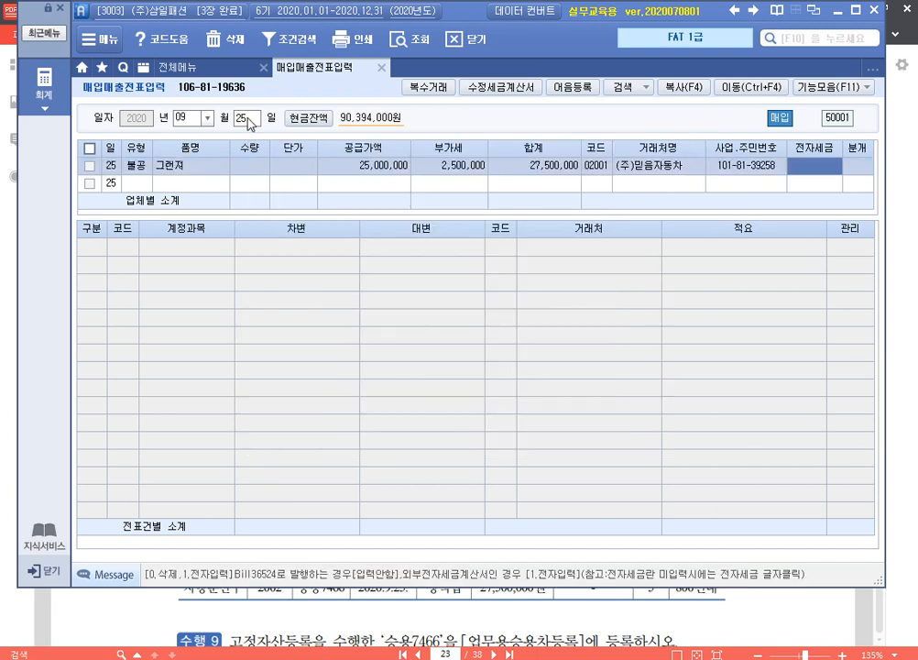
# Step: Mark the 그랜져 tax invoice as 전자입력 and set its journal type to 3 (혼합)
pyautogui.write('1')
pyautogui.press('Return')
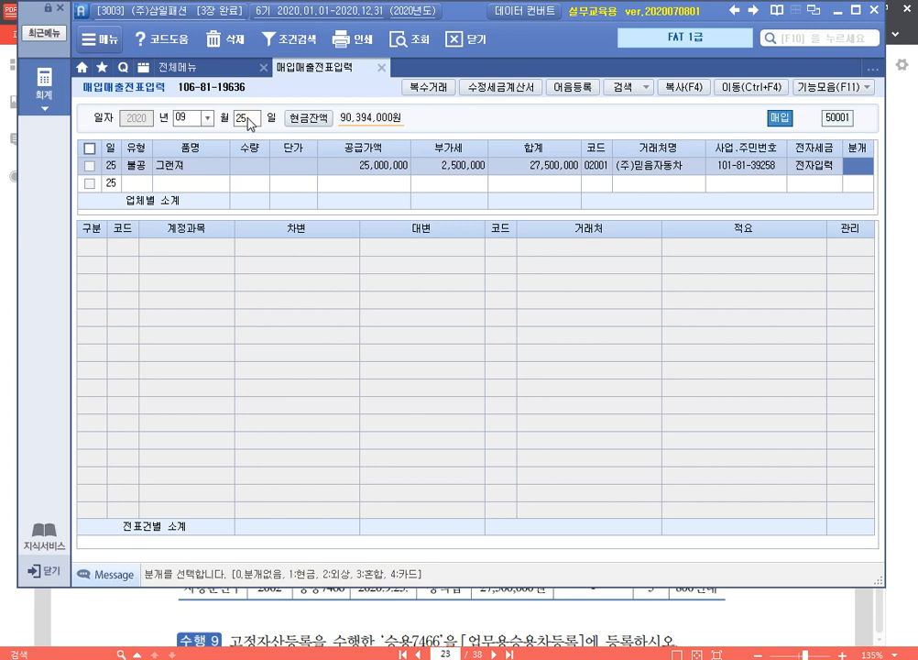
pyautogui.write('3')
pyautogui.press('Return')
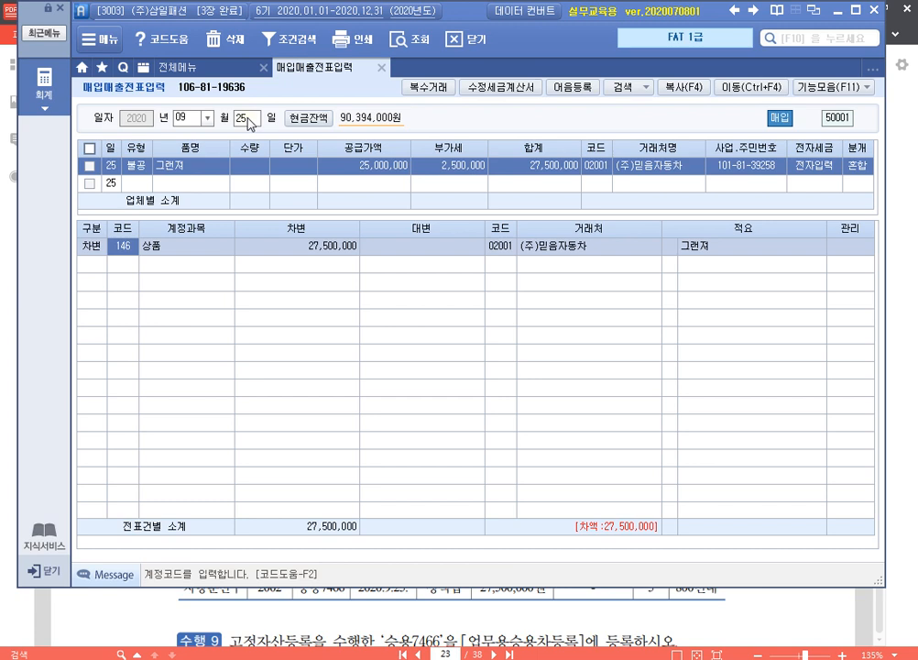
# Step: Journalize the 그랜져 purchase by debiting account 208 차량운반구 and crediting 253 미지급금 for 27,500,000
pyautogui.write('208')
pyautogui.press('Return')
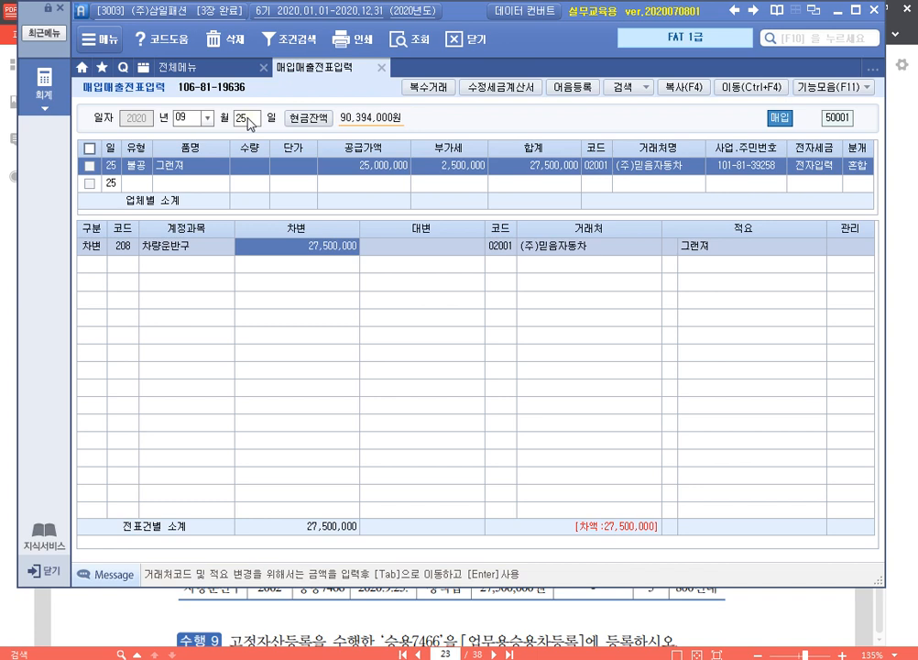
pyautogui.press('Return')
pyautogui.write('4')
pyautogui.press('Return')
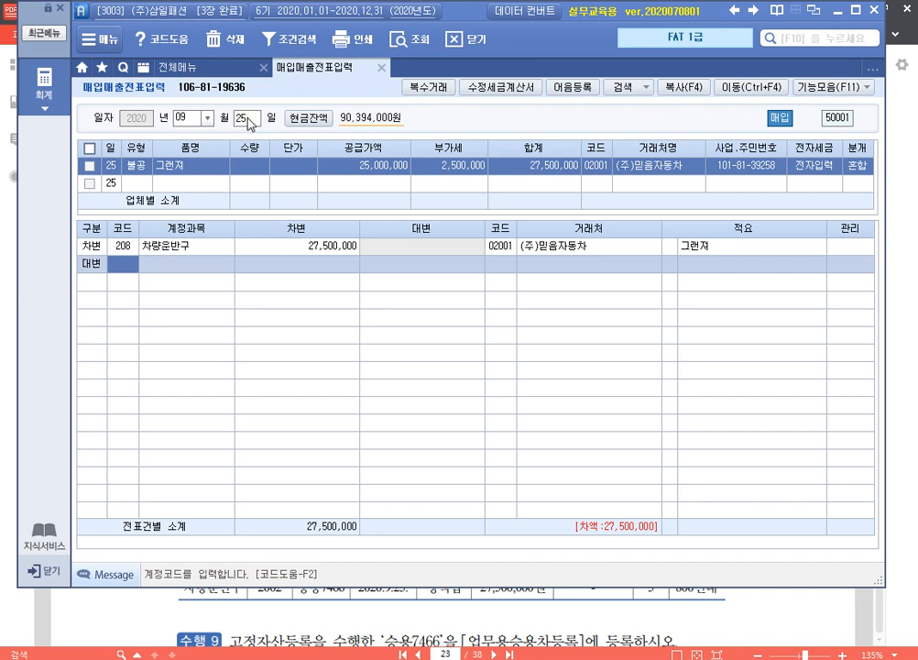
pyautogui.write('253')
pyautogui.press('Return')
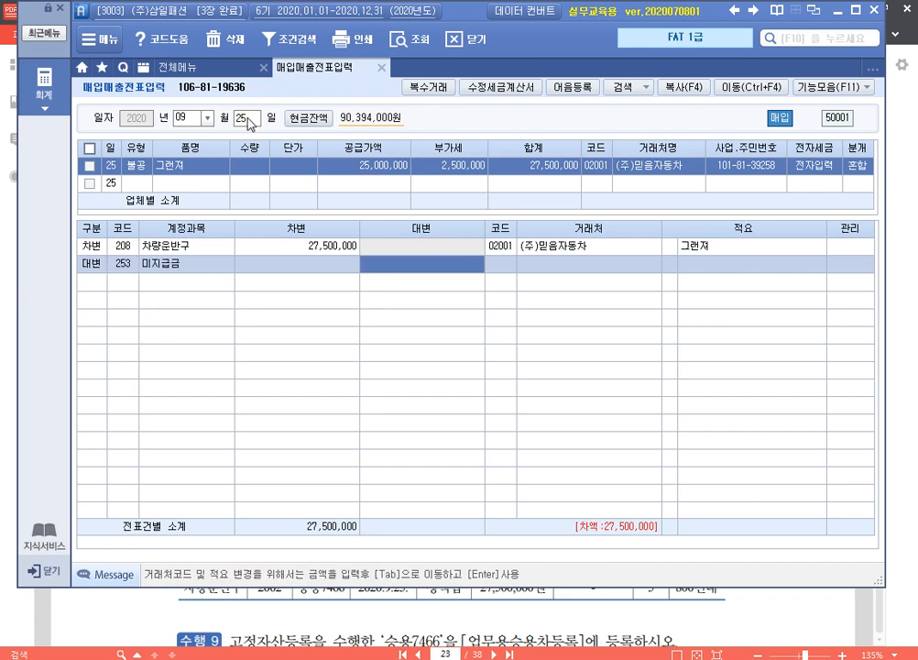
pyautogui.write('27500000')
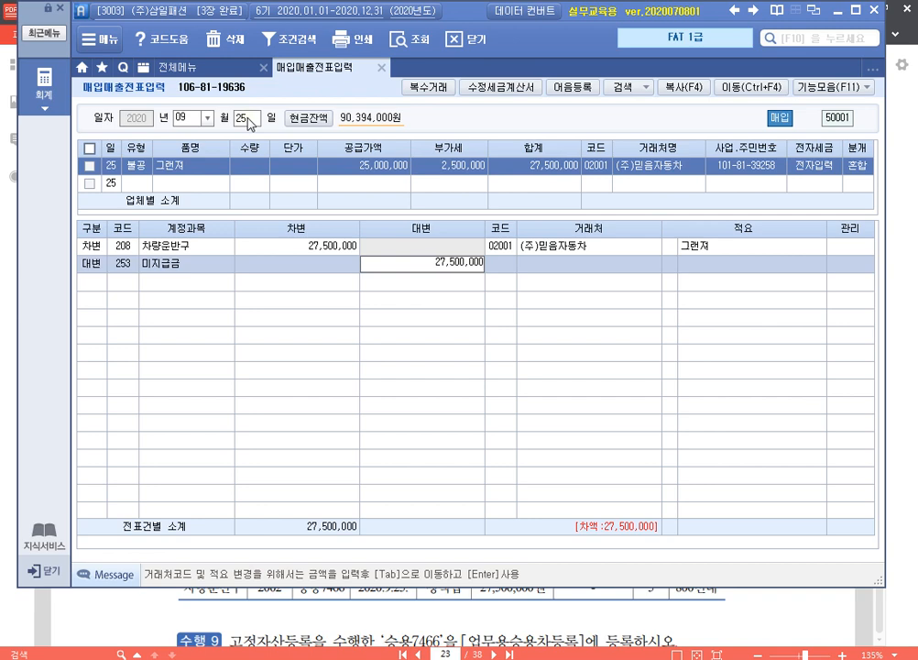
pyautogui.press('Return')
# Step: Reopen the 그랜져 entry's non-deduction reason and keep 3. 비영업용 소형승용차 구입 및 유지
pyautogui.press('Up')
pyautogui.press('Return')
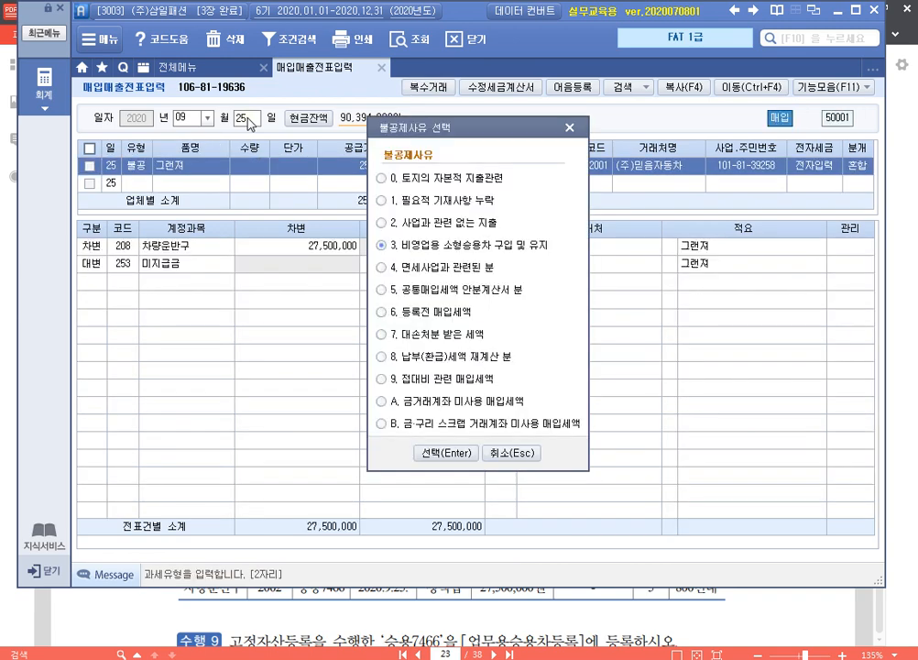
pyautogui.press('Return')
pyautogui.press('Return')
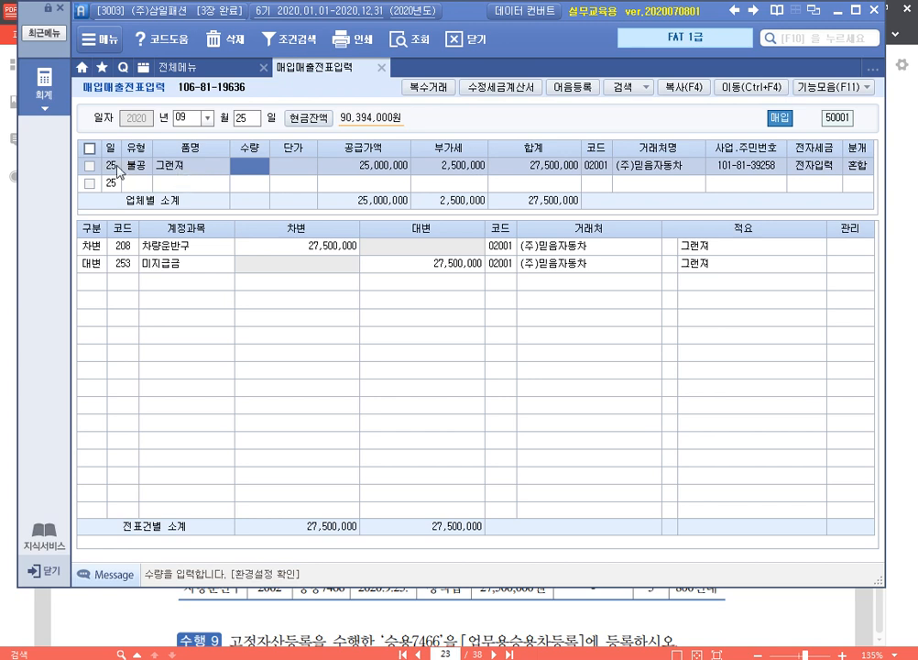
# Step: Add a day-25 entry of type 51 (과세) for 공장화물차 with a supply amount of 25,000,000
pyautogui.click(189, 180)
pyautogui.write('51')
pyautogui.press('Return')
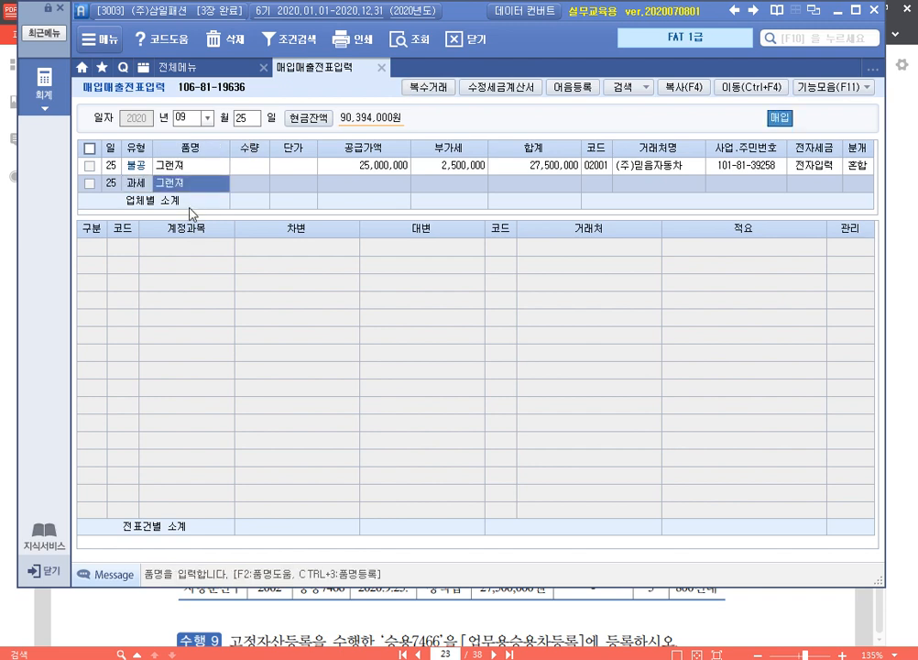
pyautogui.write('공장화물')
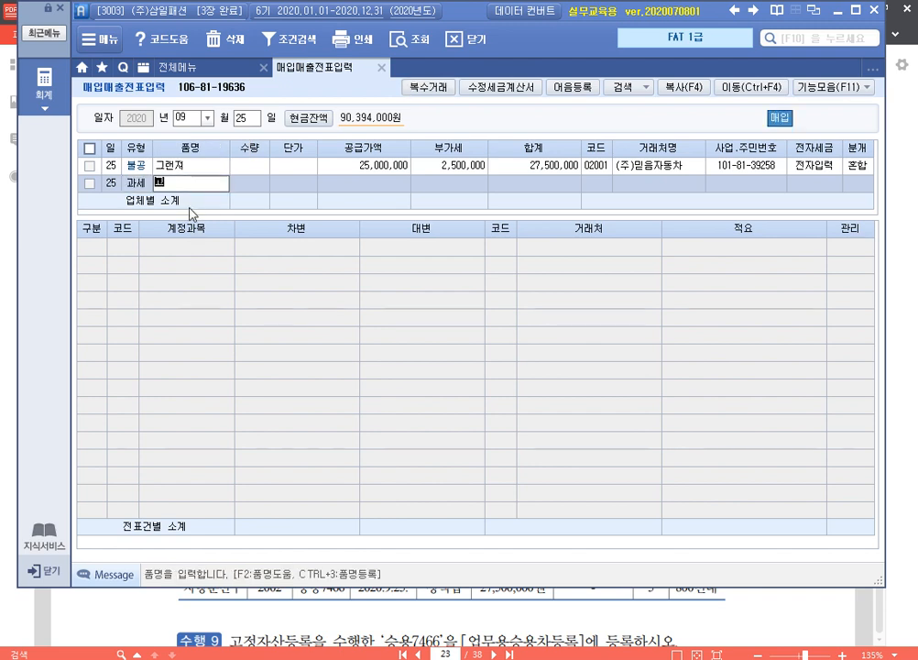
pyautogui.write('차')
pyautogui.press('Return')
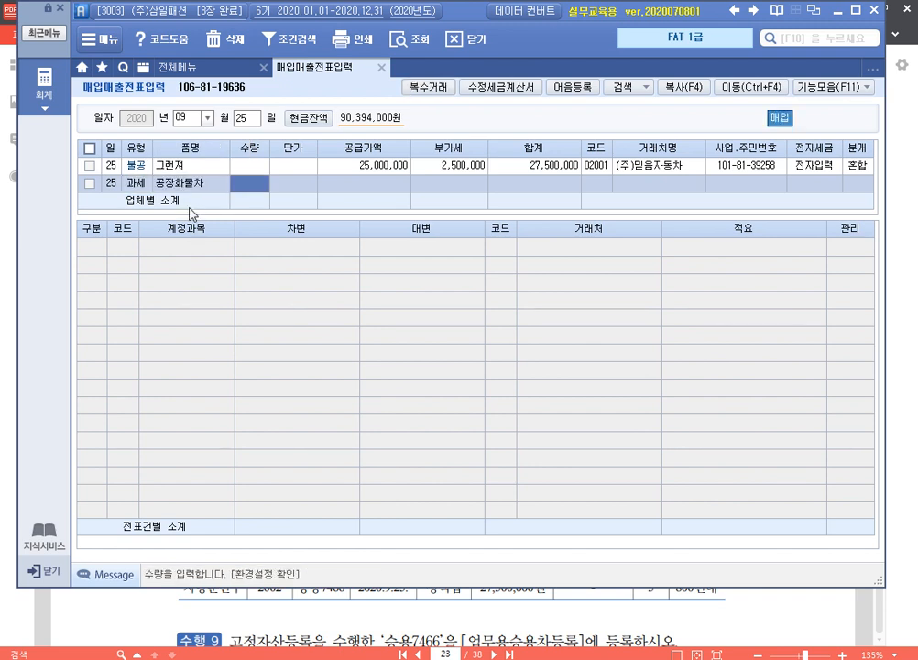
pyautogui.press('Return')
pyautogui.press('Return')
pyautogui.write('25000000')
pyautogui.press('Return')
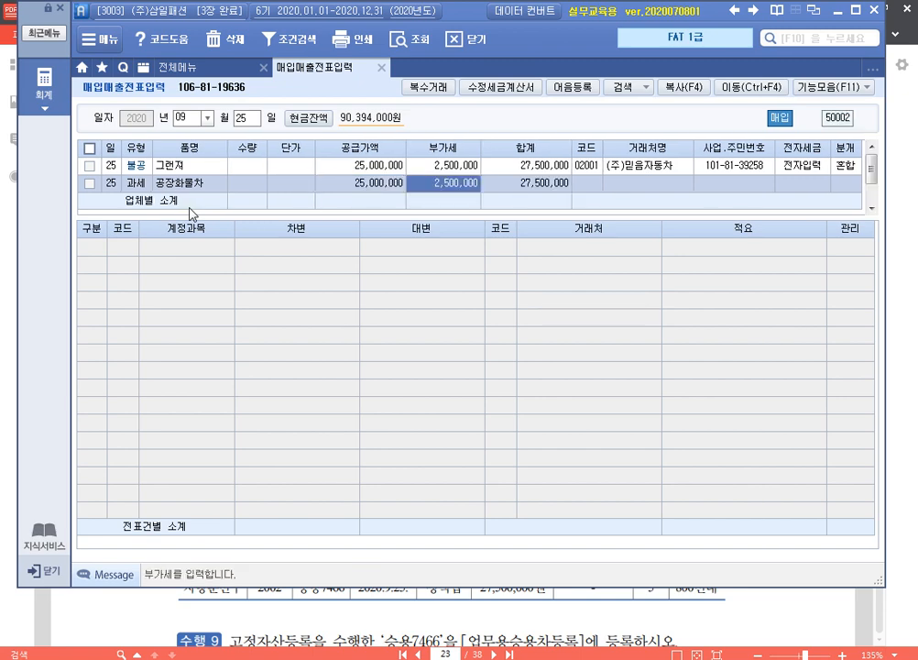
# Step: Assign (주)믿음자동차 as the 공장화물차 supplier and set the entry to 전자입력 with journal type 3 (혼합)
pyautogui.press('Return')
pyautogui.press('Return')
pyautogui.press('Return')
pyautogui.press('Return')
pyautogui.write('3')
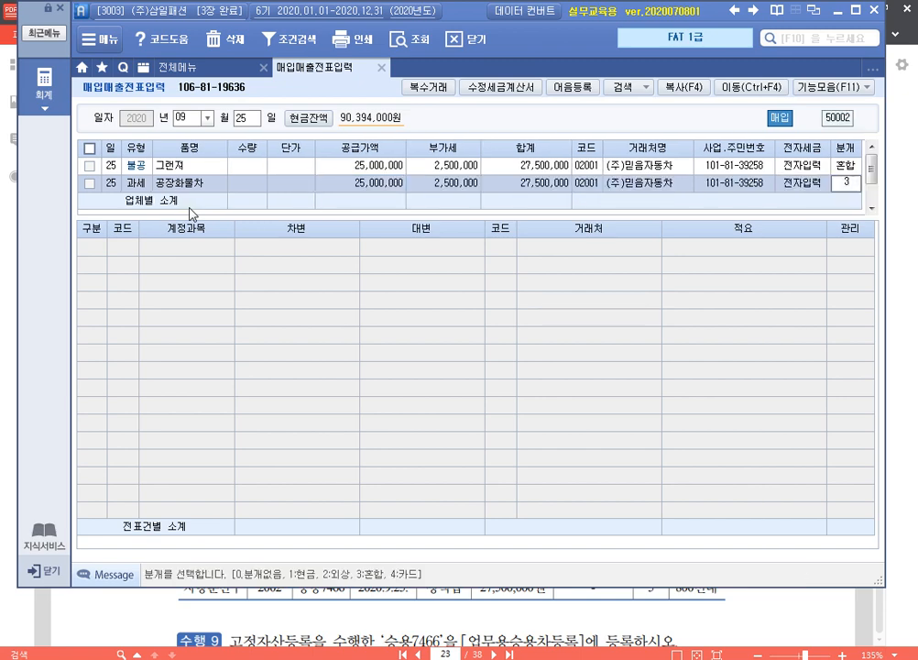
pyautogui.press('Return')
# Step: Journalize the 공장화물차 purchase with 208 차량운반구 as the debit account and 27,500,000 credited to 253 미지급금
pyautogui.press('Return')
pyautogui.write('208')
pyautogui.press('Return')
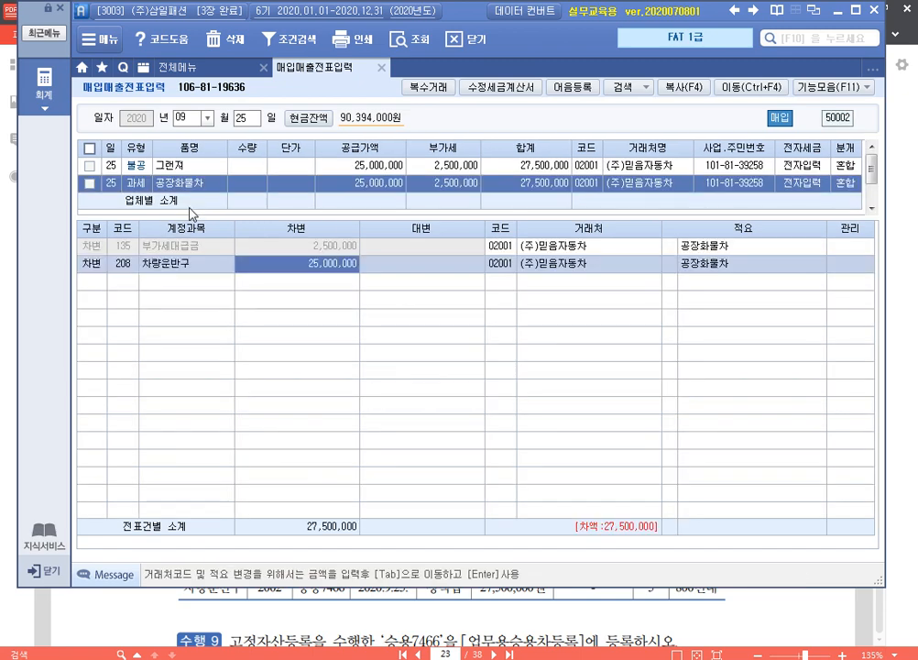
pyautogui.press('Return')
pyautogui.press('Return')
pyautogui.write('253')
pyautogui.press('Return')
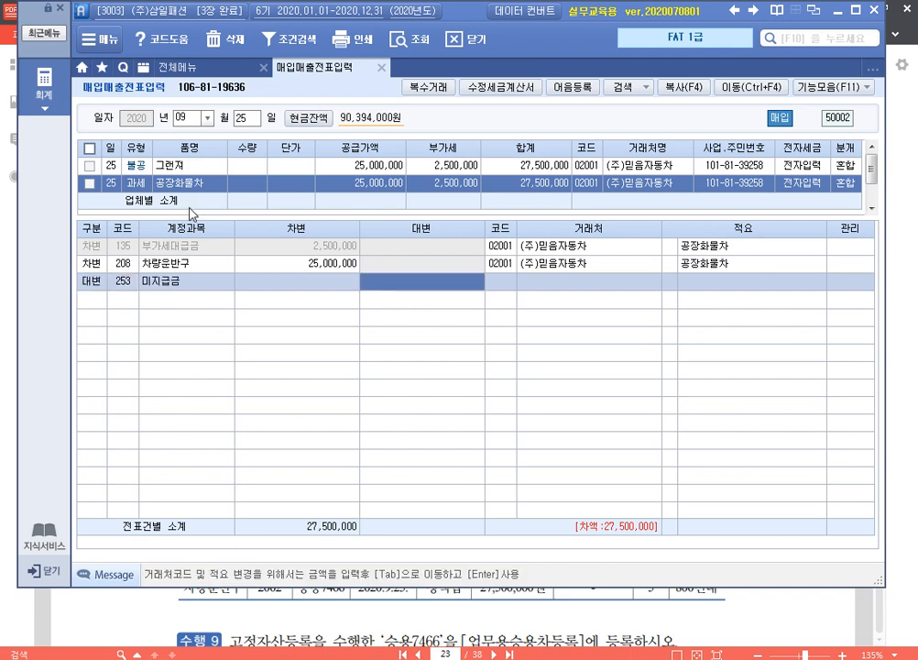
pyautogui.write('27500000')
pyautogui.press('Return')
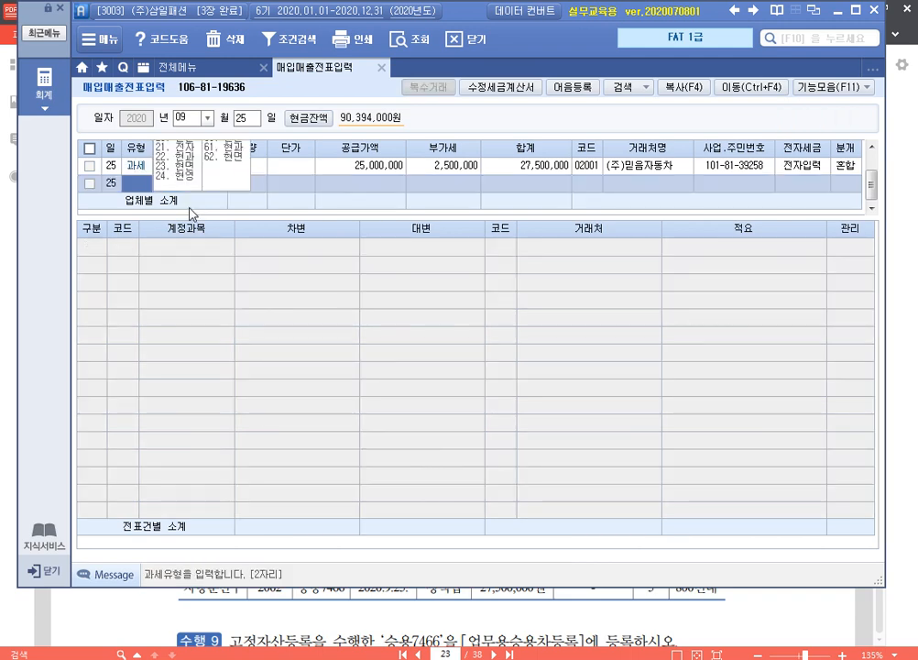
# Step: Compare the 불공 그랜져 journal with the 과세 공장화물차 journal, examining how each treats the VAT and the 차량운반구 amount
pyautogui.press('Up')
pyautogui.press('Left')
pyautogui.press('Up')
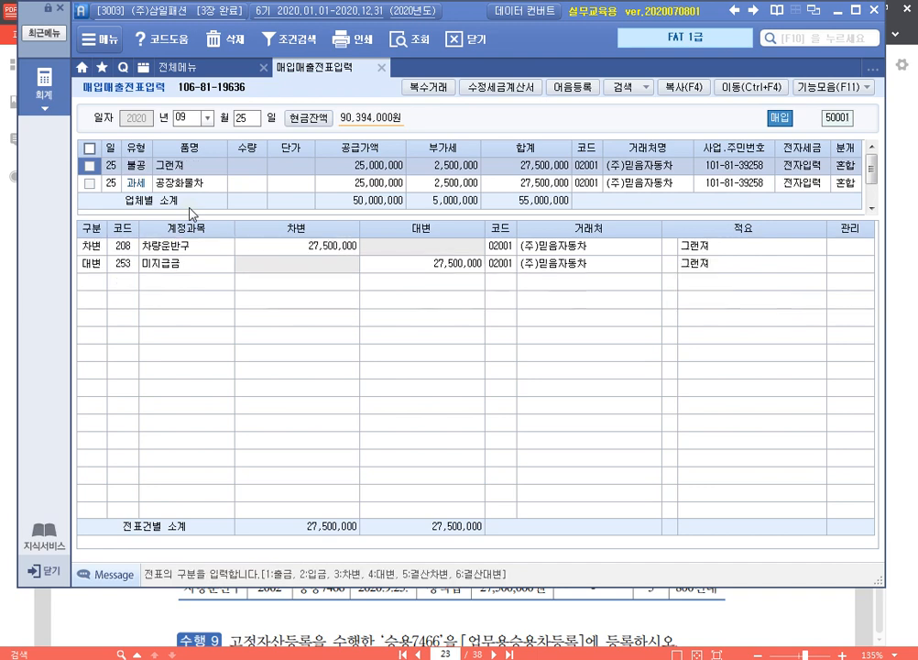
pyautogui.press('Down')
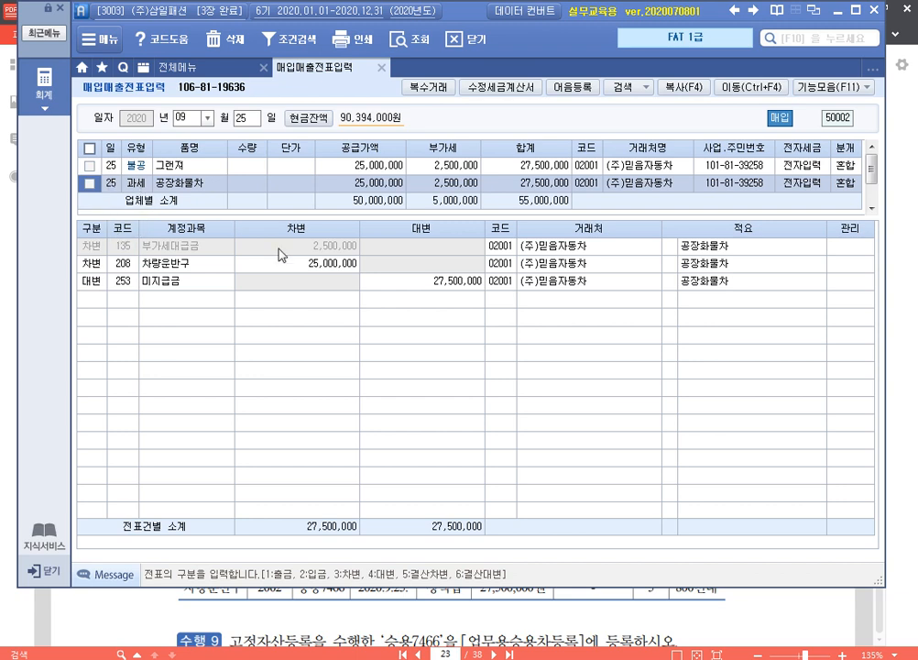
pyautogui.click(332, 252)
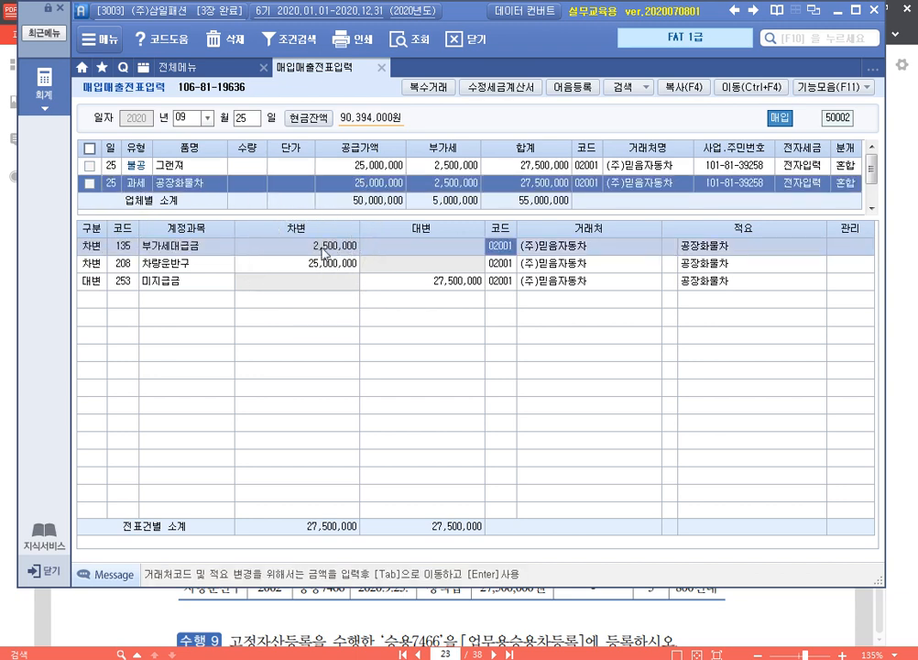
pyautogui.click(297, 266)
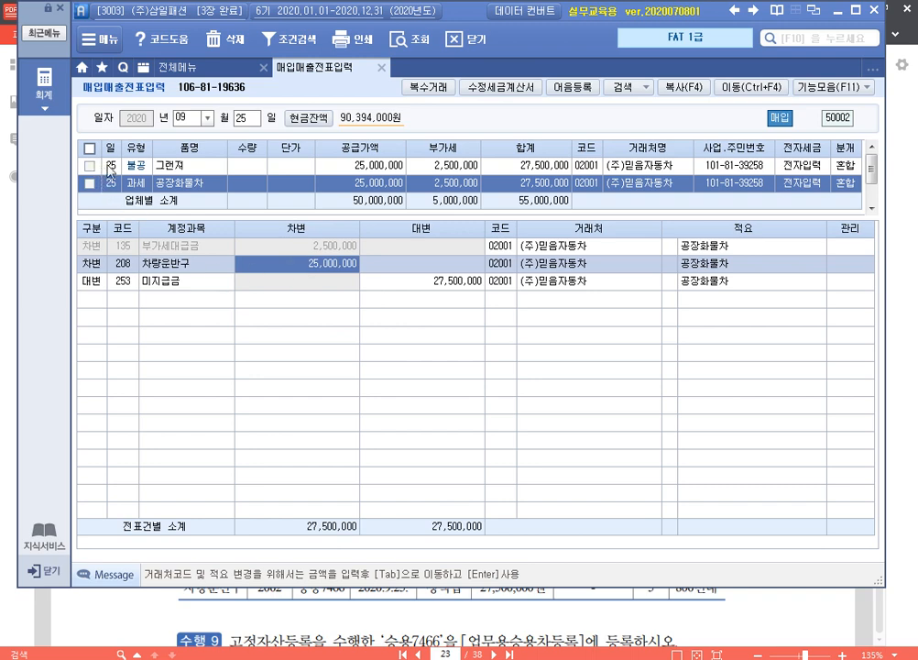
pyautogui.click(103, 167)
pyautogui.click(321, 247)
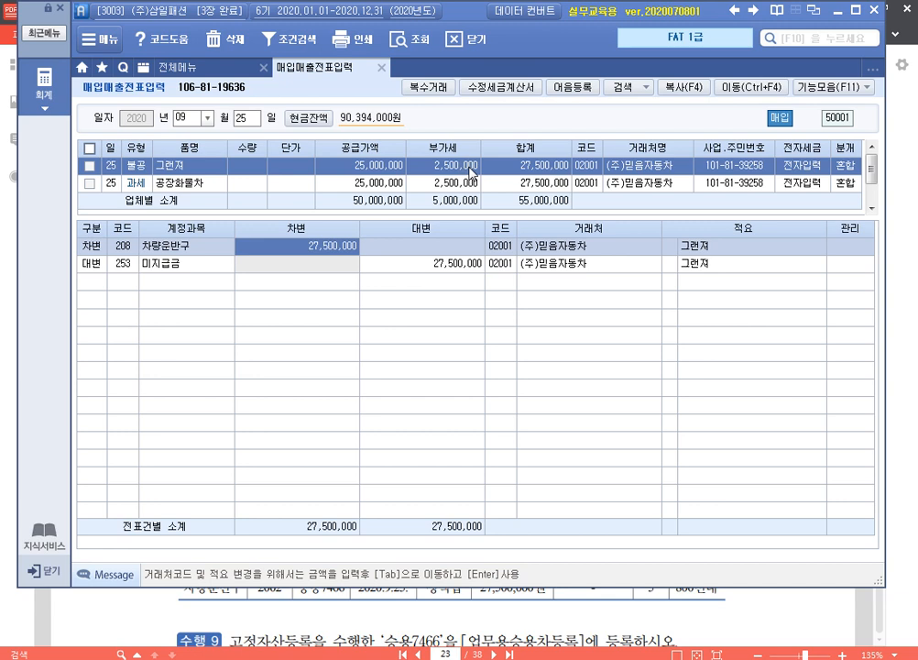
pyautogui.click(305, 251)
pyautogui.press('ctrl')
pyautogui.press('ctrl')
pyautogui.press('ctrl')
# Step: Delete the 공장화물차 entry and select the 그랜져 entry's supply amount
pyautogui.click(89, 183)
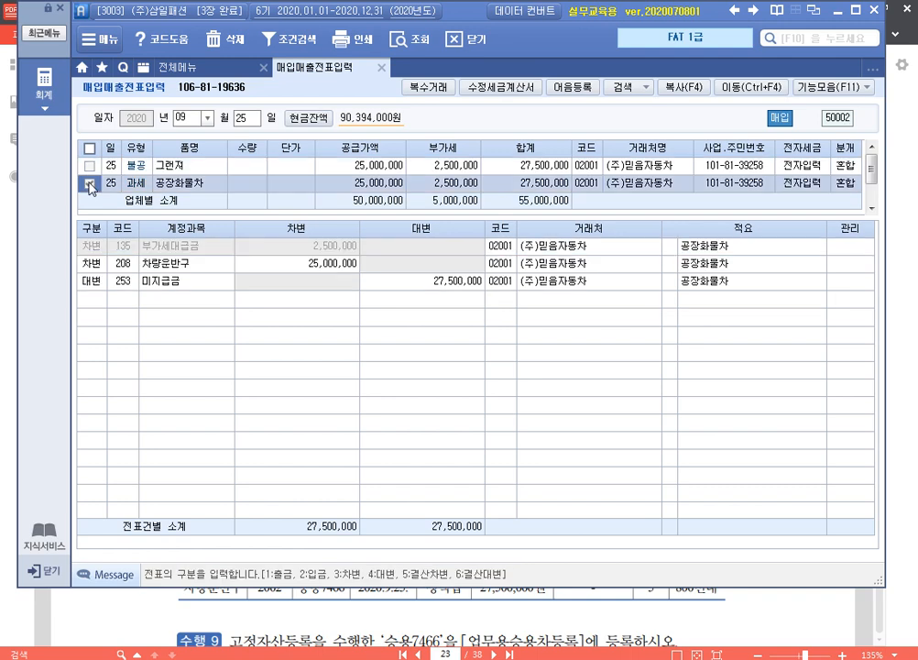
pyautogui.click(223, 41)
pyautogui.press('Return')
pyautogui.click(360, 166)
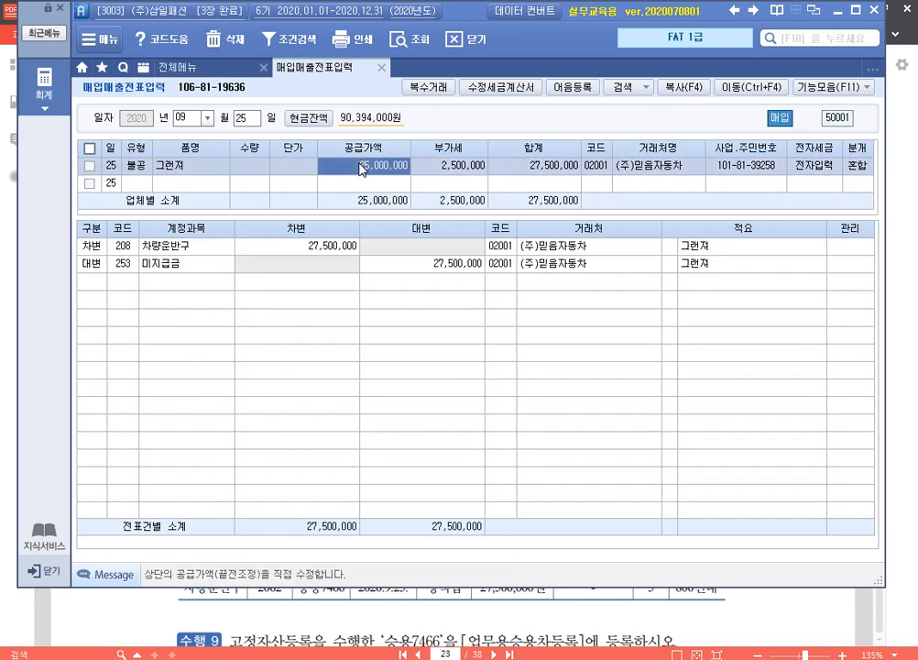
# Step: Review the 공제되는 매입세액 note in 메모장 and read the 수행 8 and 수행 9 registration tables in the 알PDF textbook
pyautogui.hotkey('alt', 'Tab')
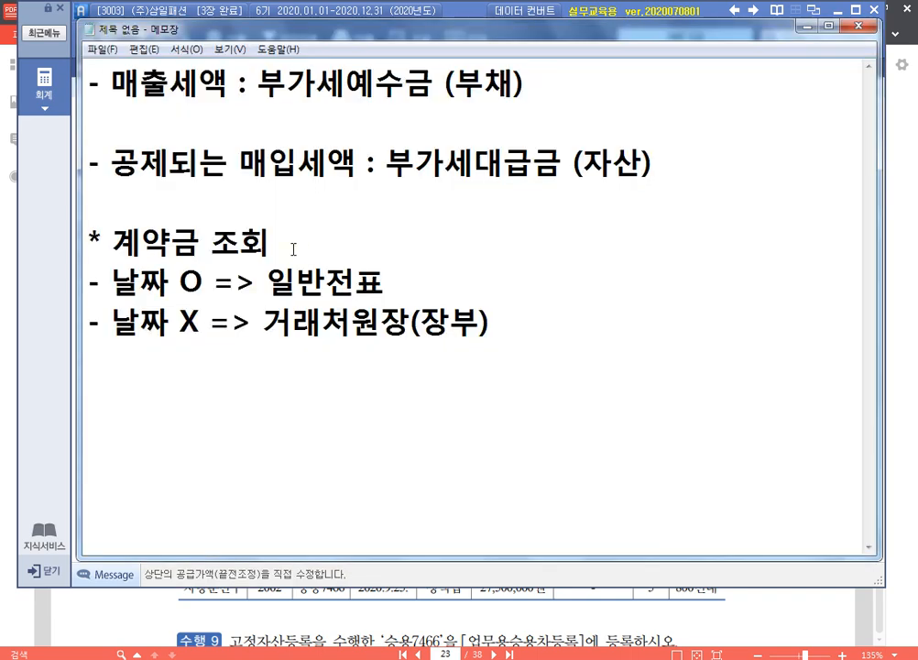
pyautogui.click(354, 165)
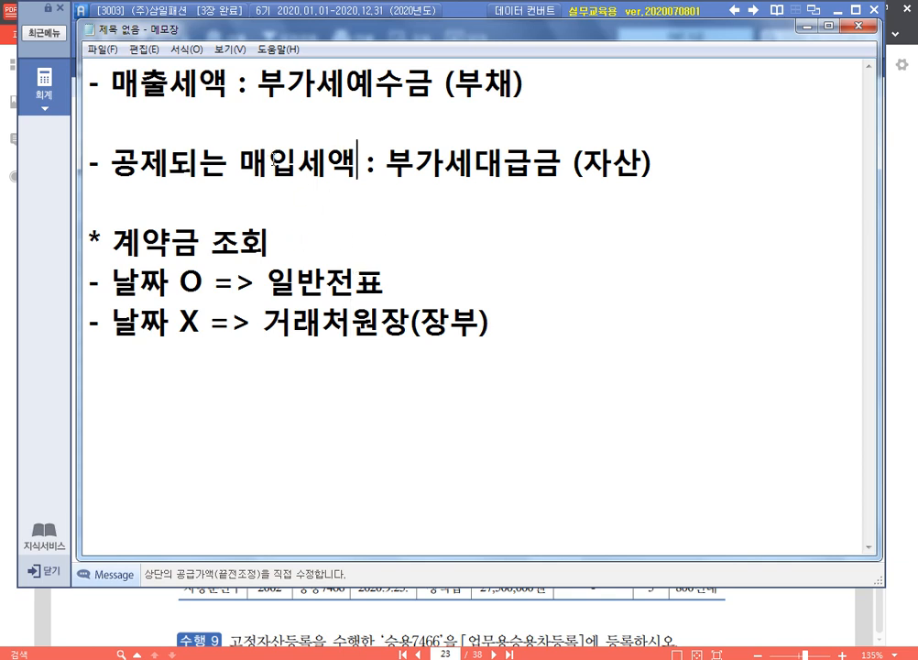
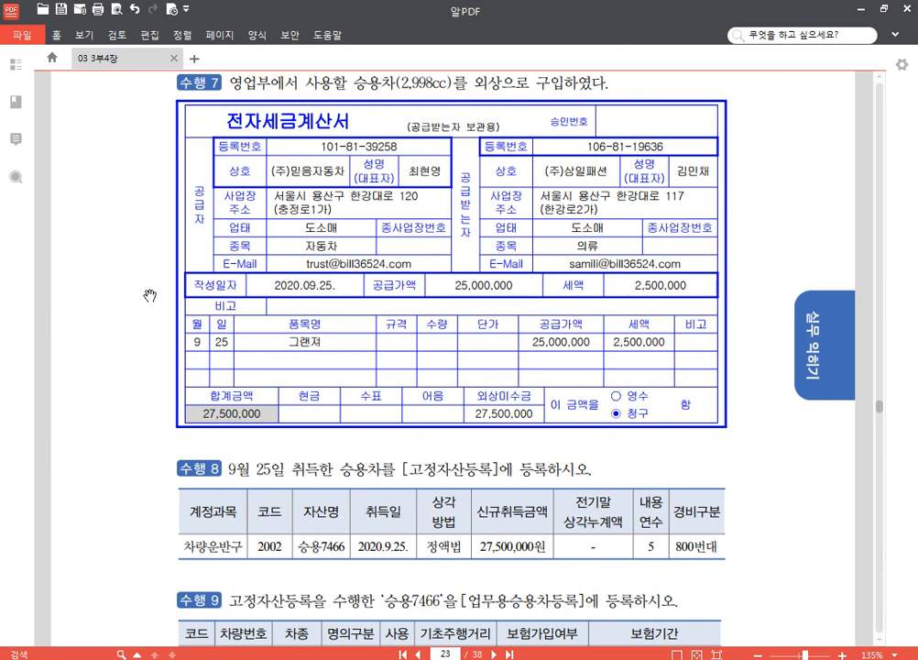
pyautogui.scroll(-3, 149, 295)
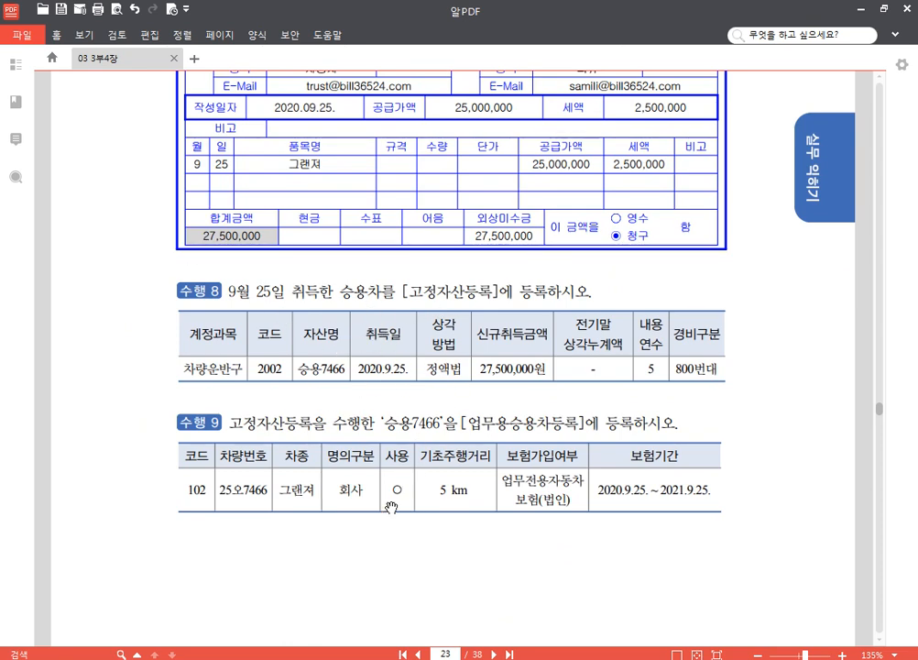
# Step: Switch back to SmartA and open the 고정자산등록 screen
pyautogui.click(275, 604)
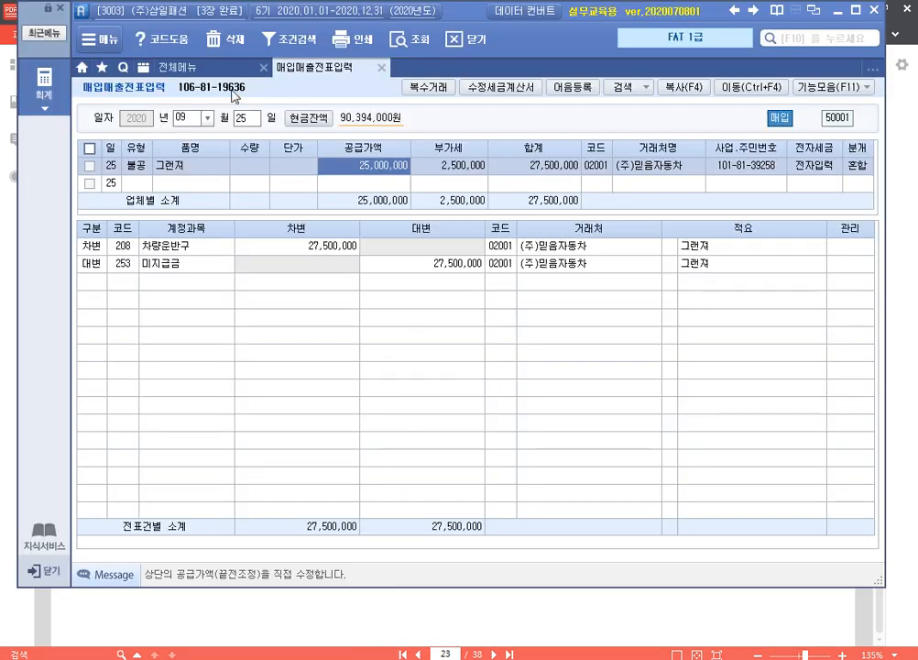
pyautogui.click(180, 68)
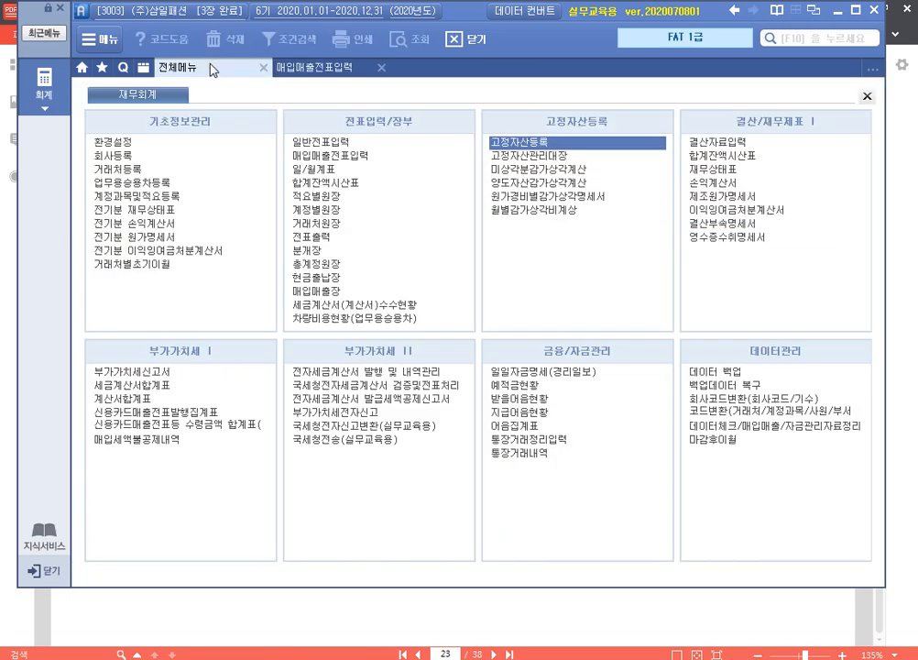
pyautogui.click(541, 144)
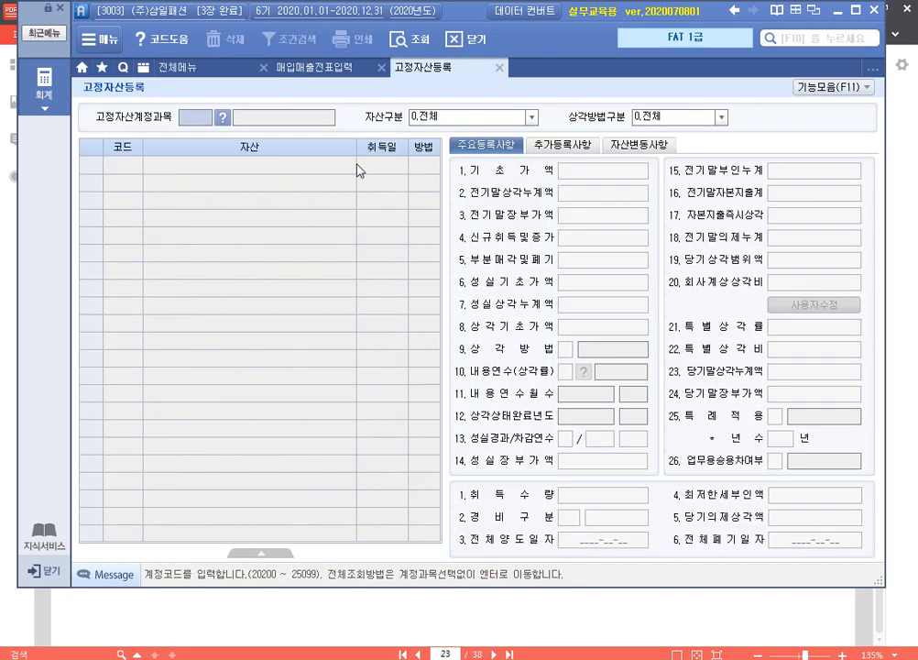
# Step: Load the fixed assets of account 208 차량운반구 with the asset category 0.전체
pyautogui.press('F2')
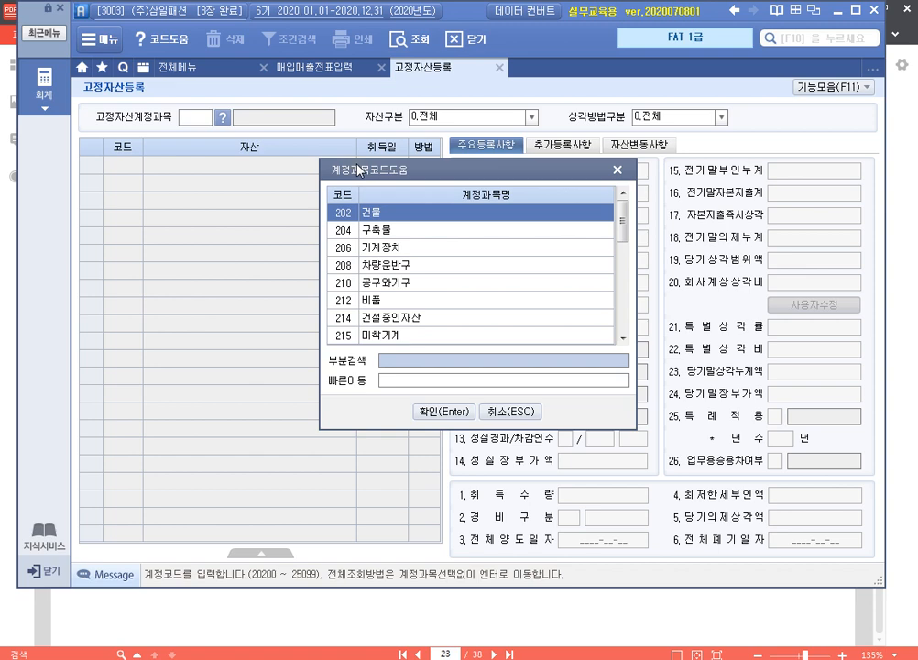
pyautogui.press('Down')
pyautogui.press('Down')
pyautogui.press('Down')
pyautogui.press('Return')
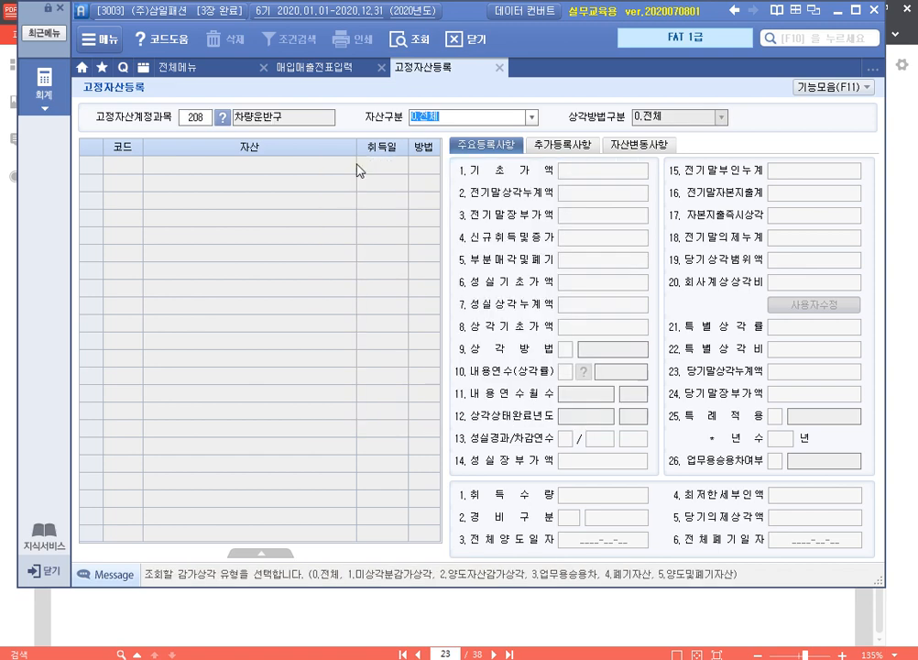
pyautogui.press('Return')
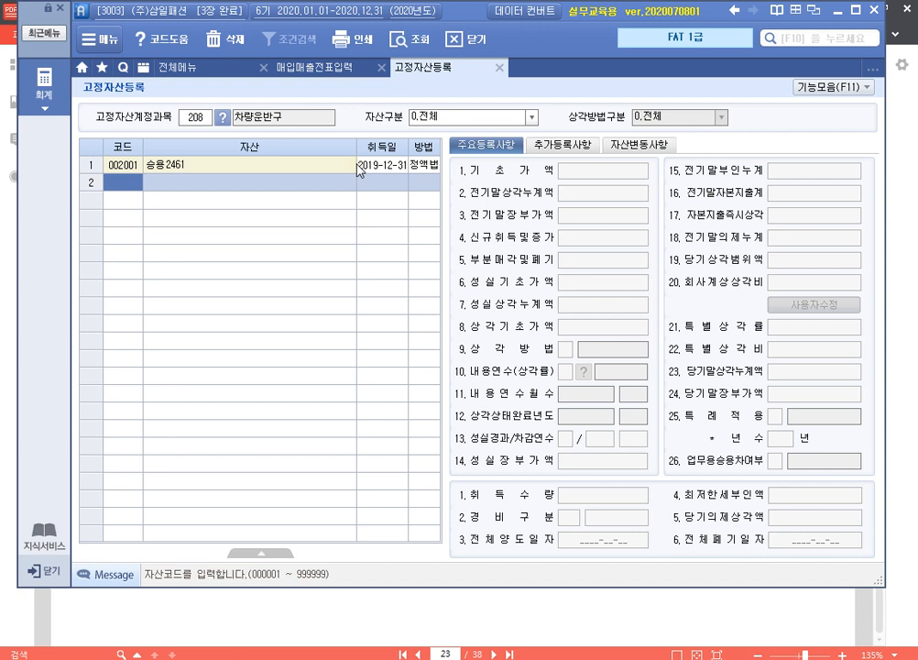
# Step: Add fixed asset 2002 under account 208, named 승용7466, with acquisition date 2020-09-25
pyautogui.write('2002')
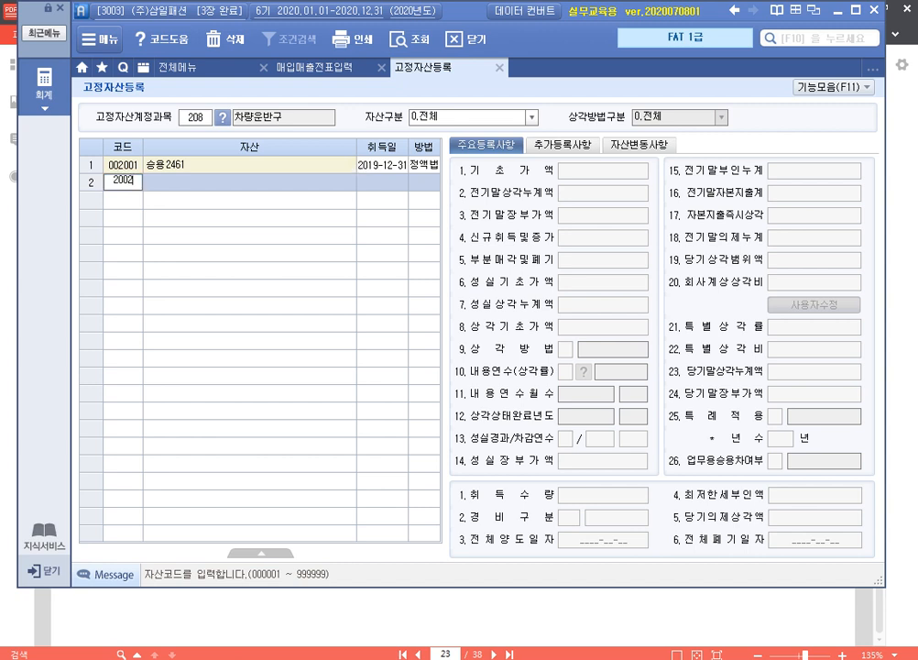
pyautogui.press('Return')
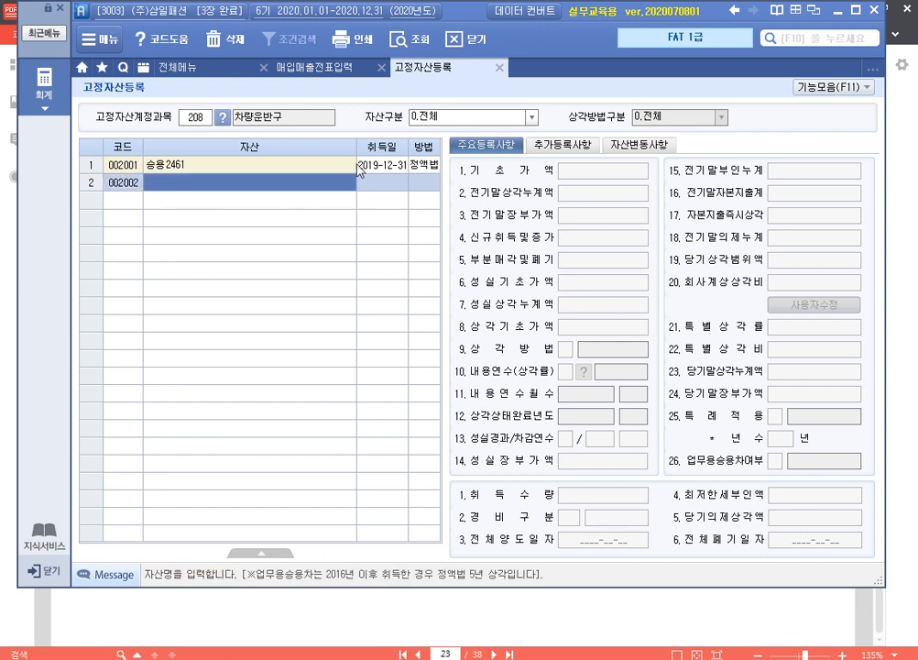
pyautogui.write('승용')
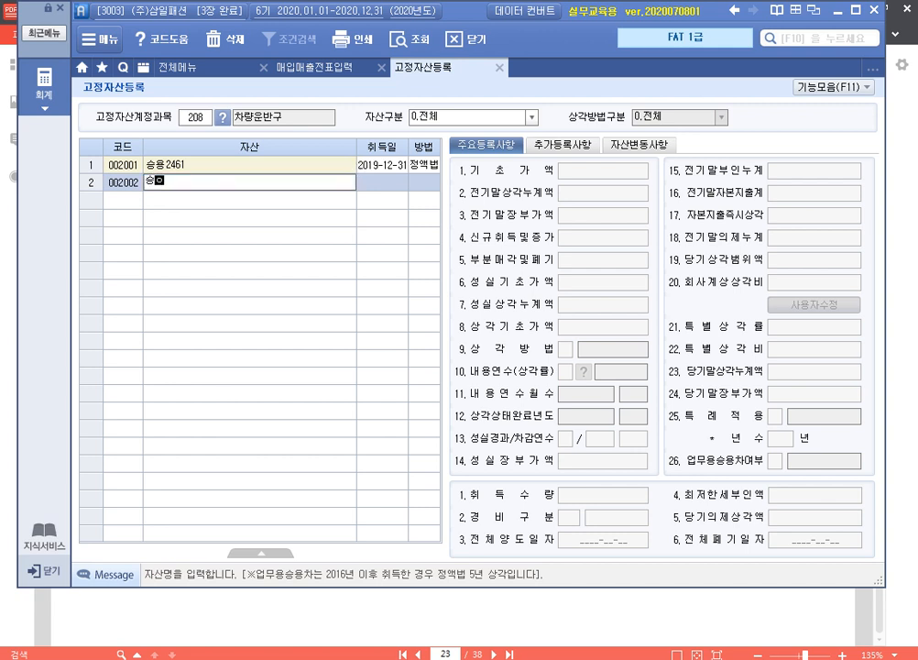
pyautogui.write('7466')
pyautogui.press('Return')
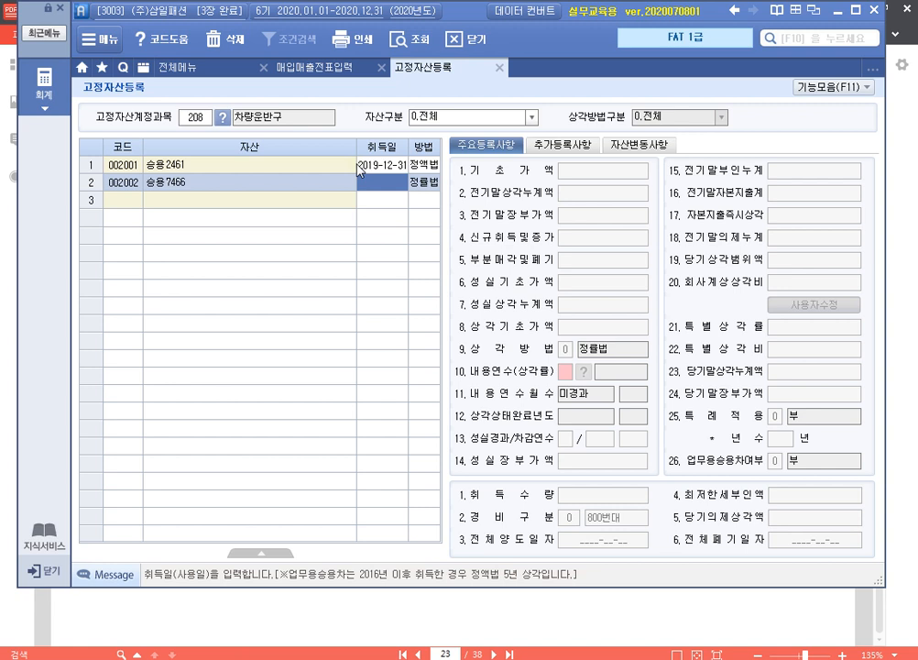
pyautogui.write('2020-09-25')
pyautogui.press('Return')
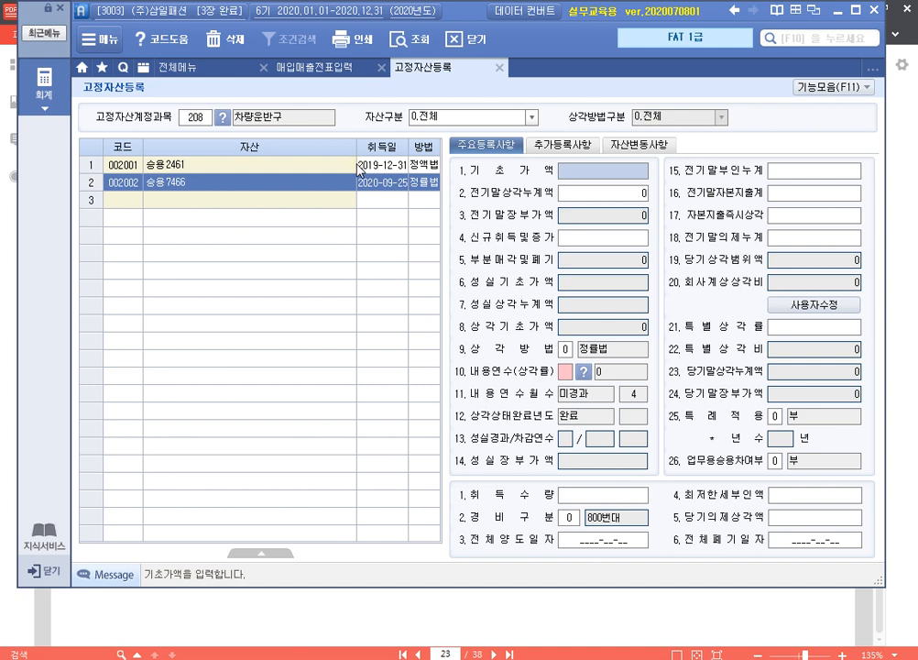
# Step: Enter 27,500,000 as the 신규취득및증가 amount of 승용7466, leaving the 기초가액 empty
pyautogui.press('Return')
pyautogui.press('Return')
pyautogui.press('Return')
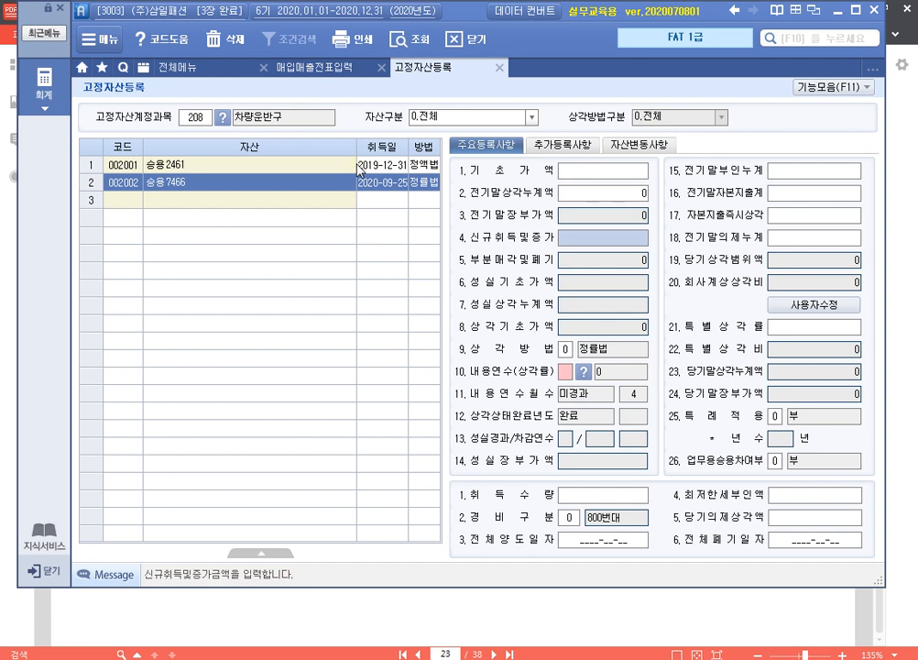
pyautogui.write('27500000')
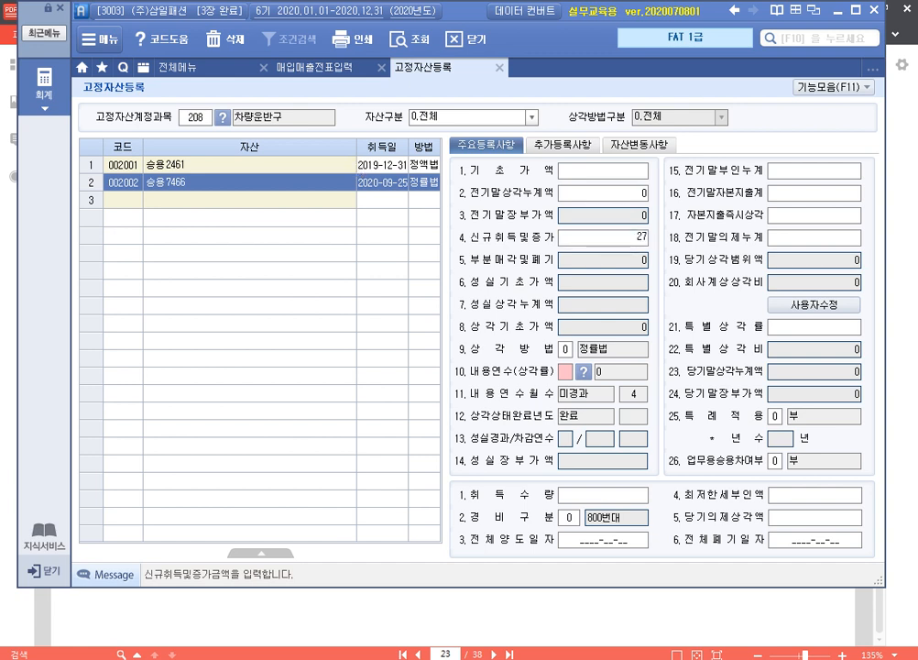
pyautogui.press('Return')
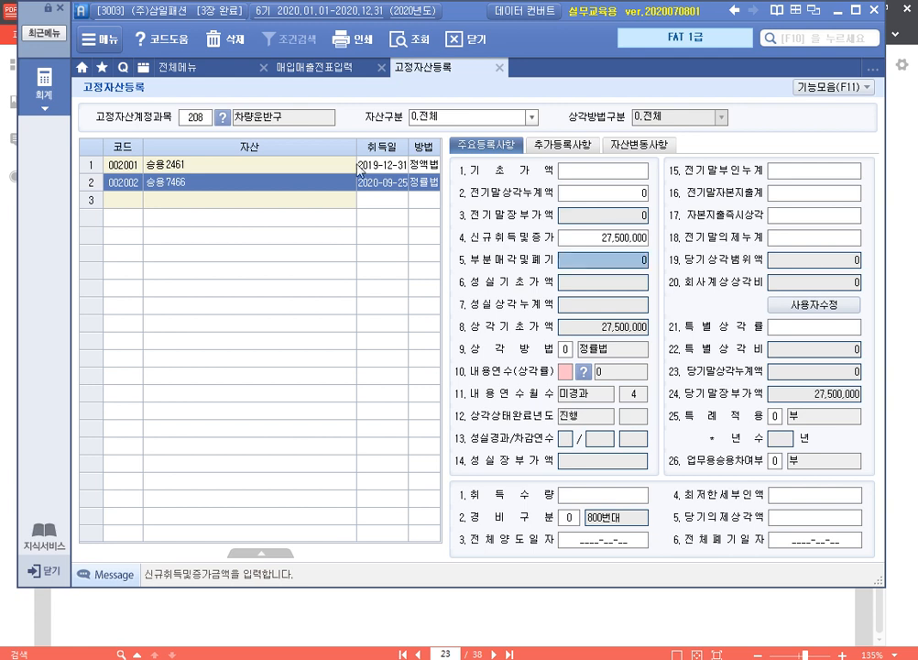
pyautogui.press('Up')
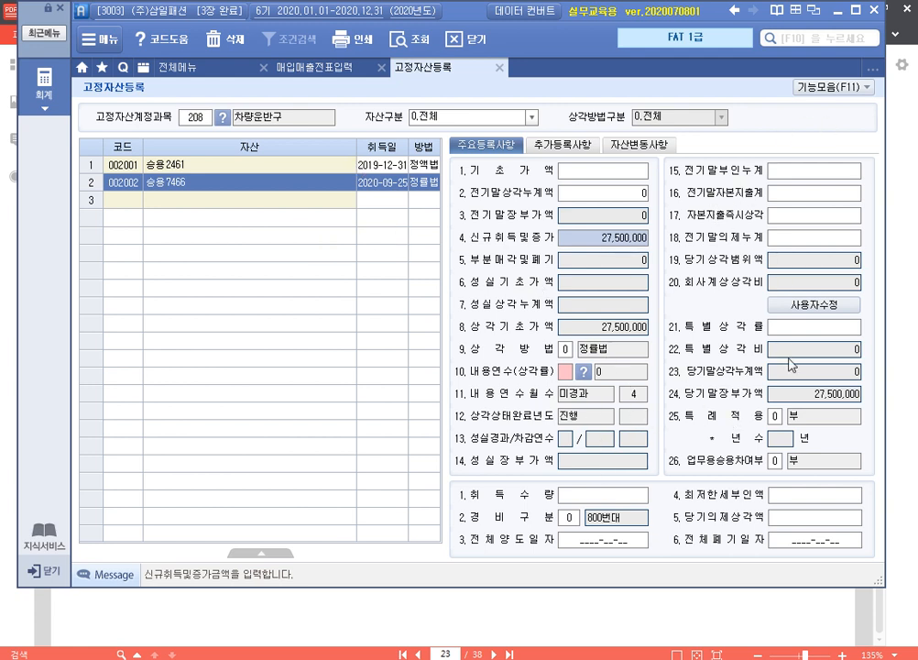
# Step: Mark 승용7466 as a business passenger car by setting 업무용승용차여부 to 1.여
pyautogui.click(777, 461)
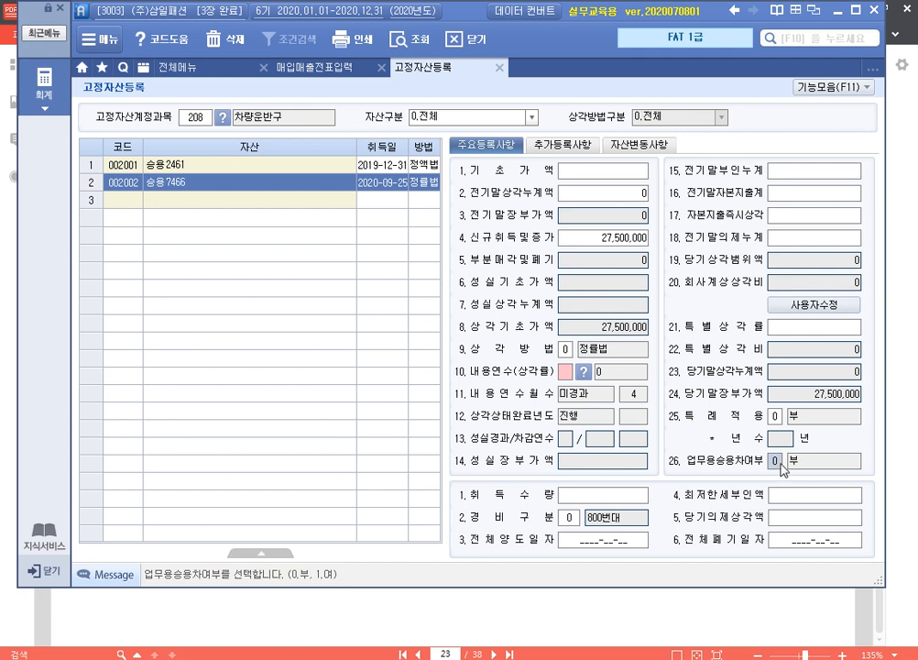
pyautogui.press('ctrl')
pyautogui.press('ctrl')
pyautogui.press('ctrl')
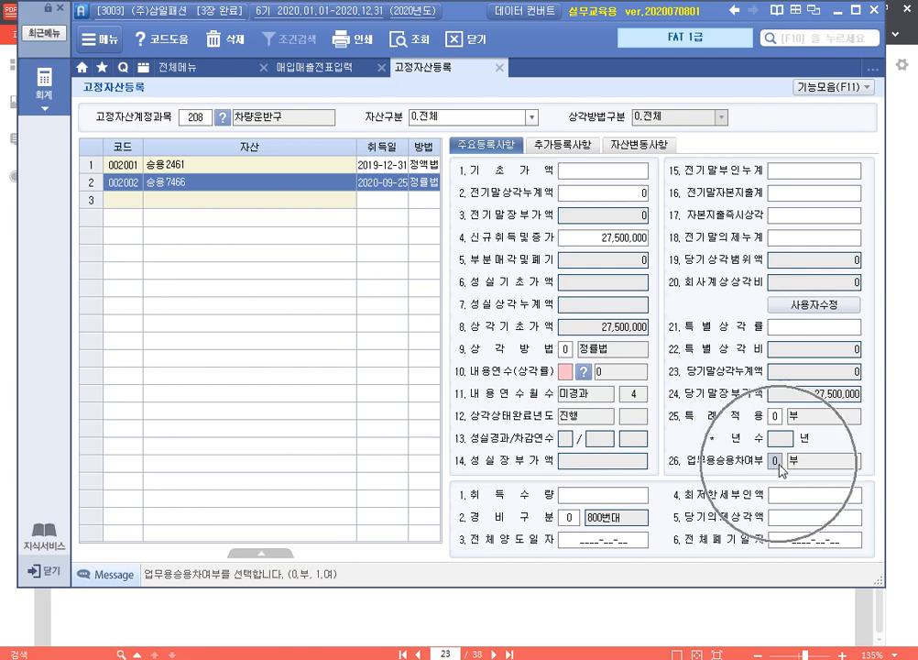
pyautogui.press('ctrl')
pyautogui.press('ctrl')
pyautogui.press('ctrl')
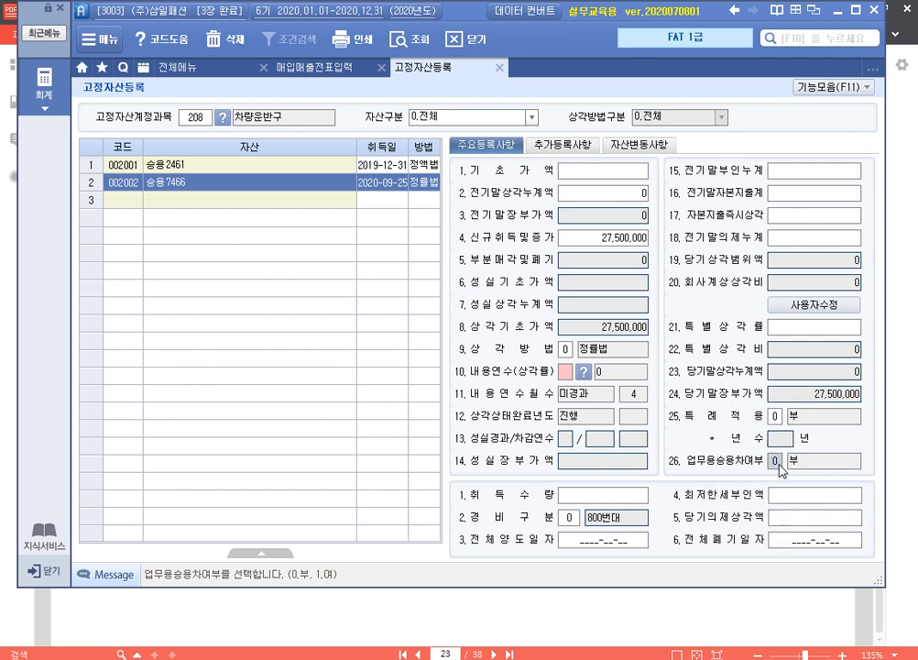
pyautogui.write('1')
pyautogui.press('Return')
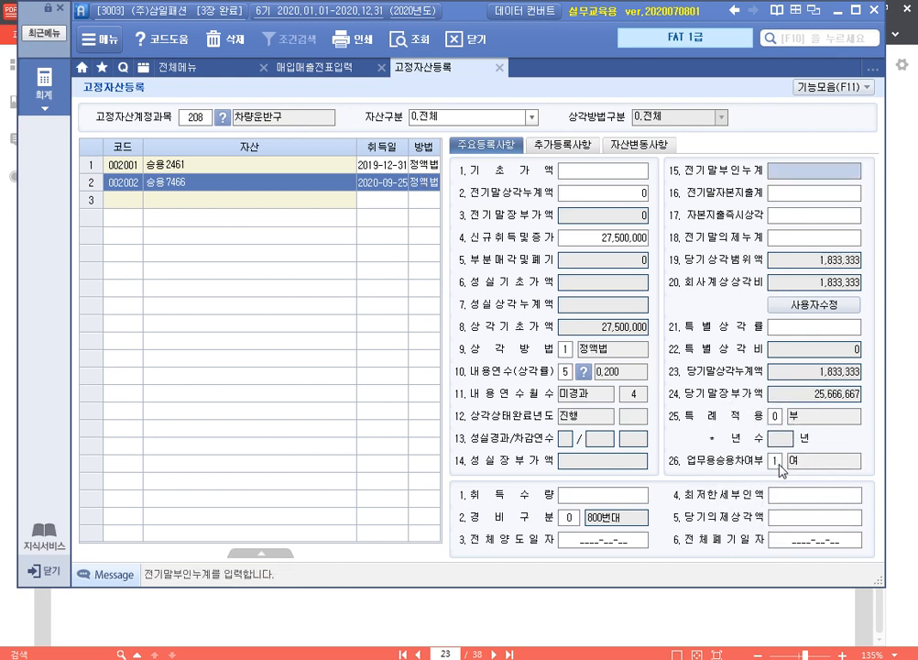
pyautogui.click(776, 461)
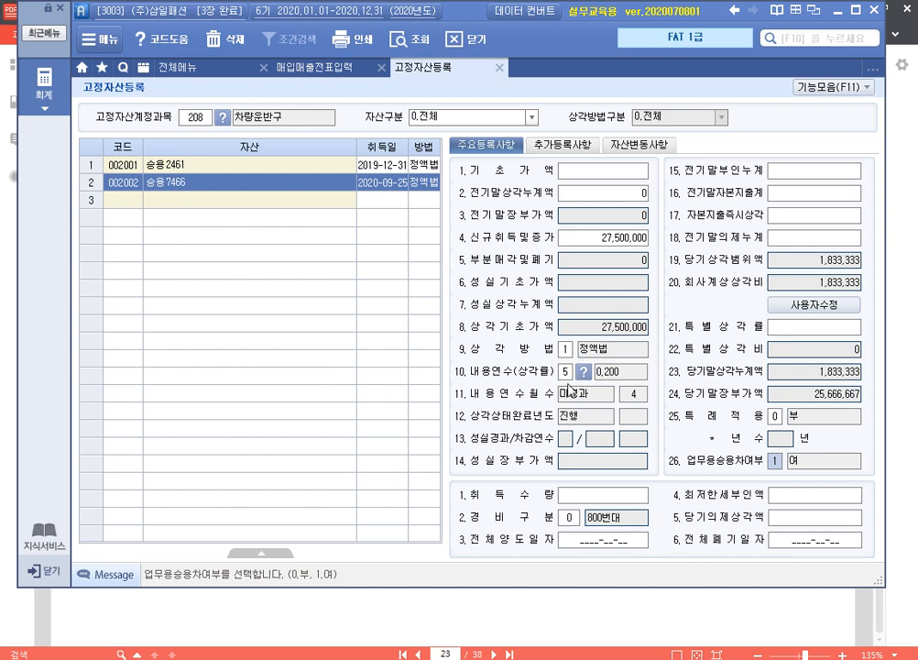
# Step: Check the 수행 8 fixed asset table in the 알PDF textbook and switch back to SmartA
pyautogui.click(799, 610)
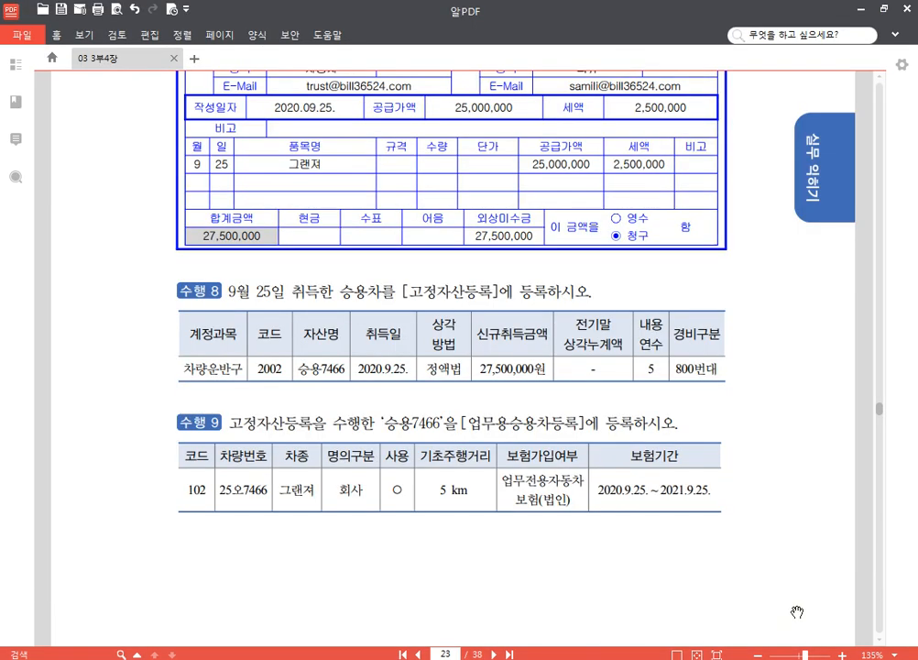
pyautogui.scroll(-2, 509, 238)
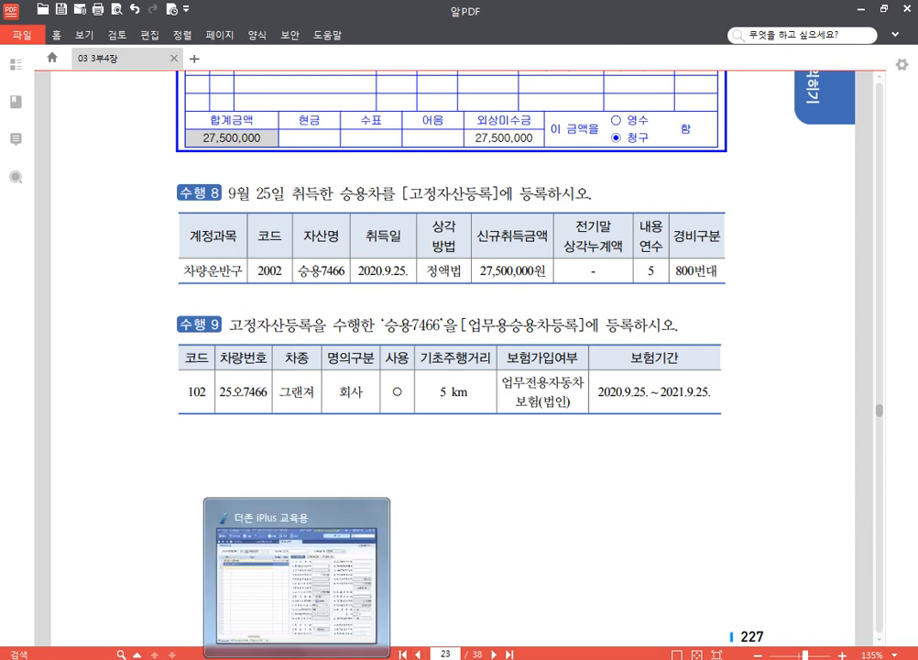
pyautogui.click(295, 658)
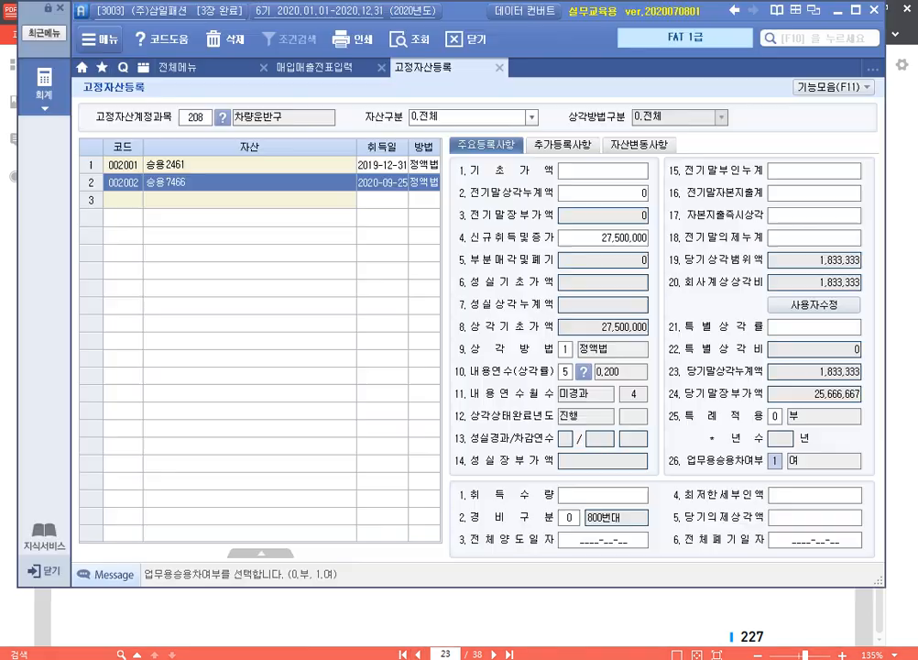
# Step: Go through the 업무용승용차여부, 상각방법 and 내용연수 of 승용7466 and keep its 경비구분 at 0.800번대
pyautogui.click(777, 460)
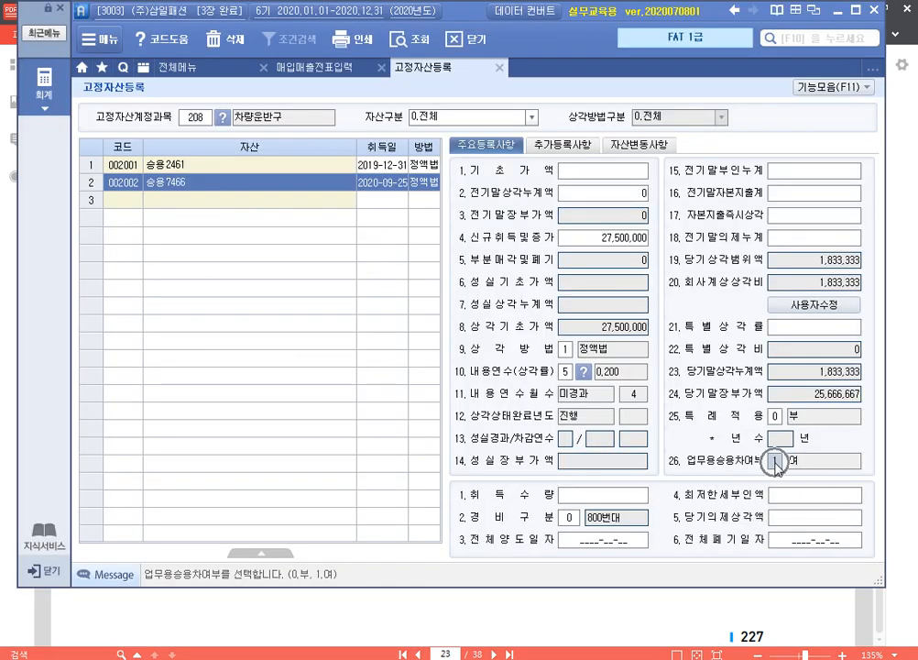
pyautogui.click(562, 348)
pyautogui.press('Return')
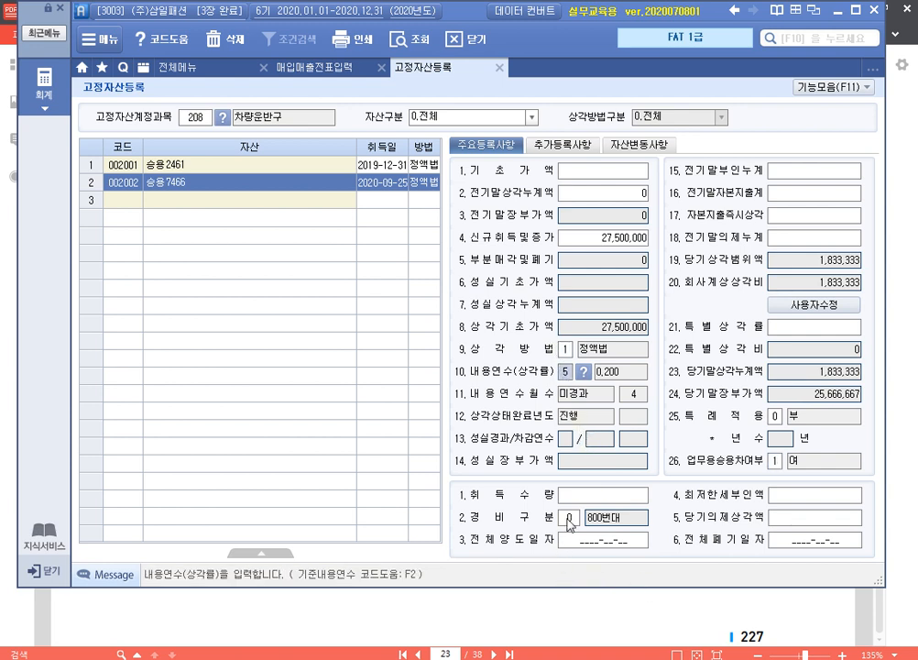
pyautogui.click(568, 517)
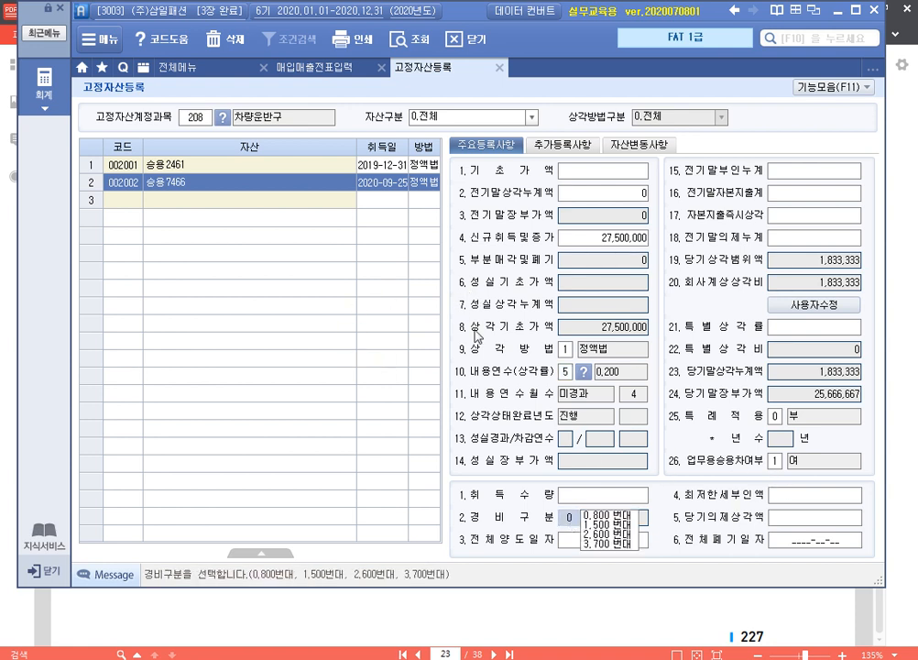
pyautogui.press('Return')
pyautogui.press('Return')
pyautogui.press('Return')
pyautogui.press('Return')
pyautogui.press('Return')
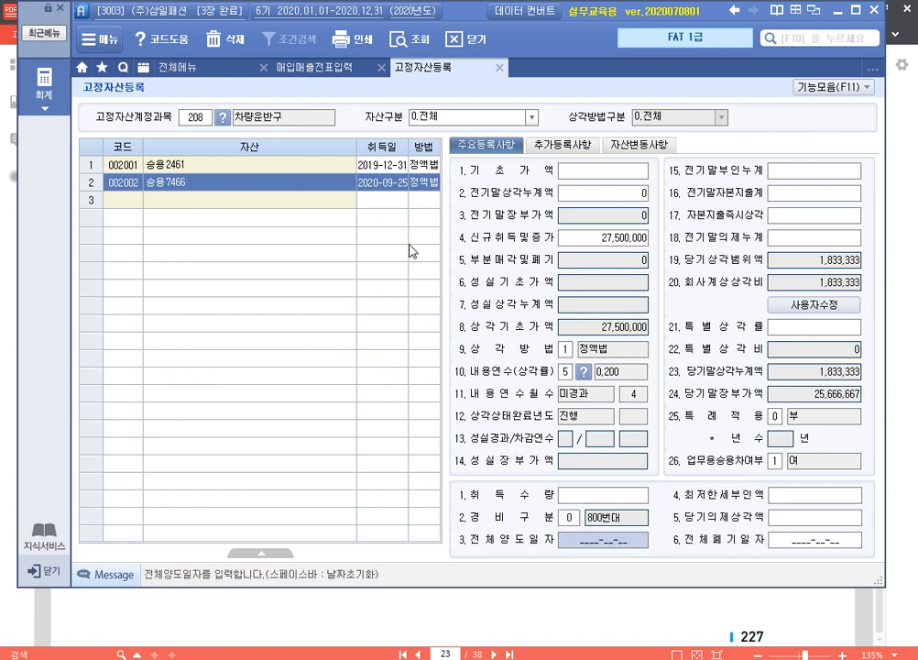
pyautogui.press('Up')
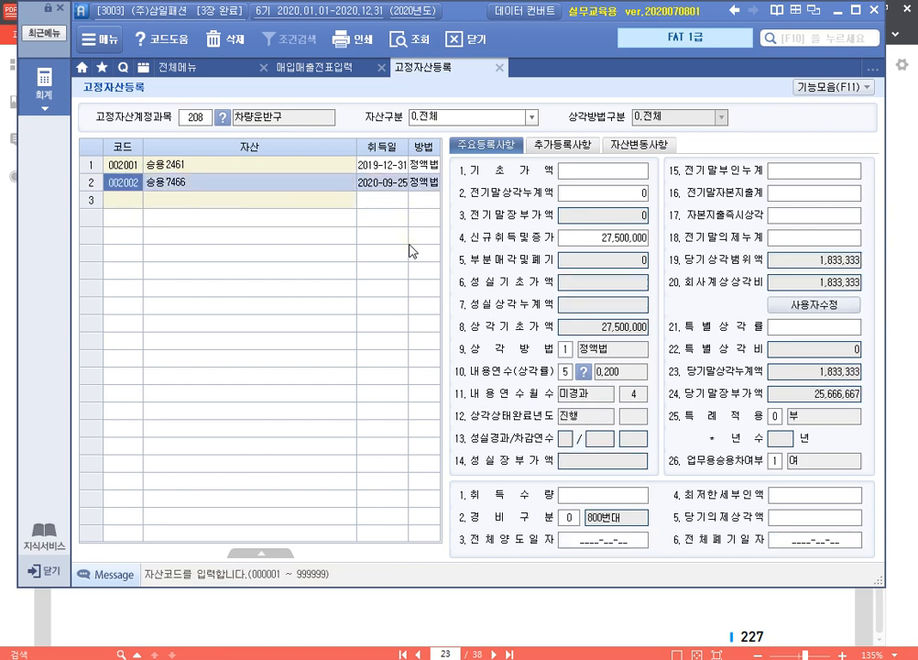
# Step: Read the 수행 9 business car registration table in the 알PDF textbook and return to SmartA
pyautogui.click(479, 605)
pyautogui.moveTo(333, 513); pyautogui.dragTo(347, 390)
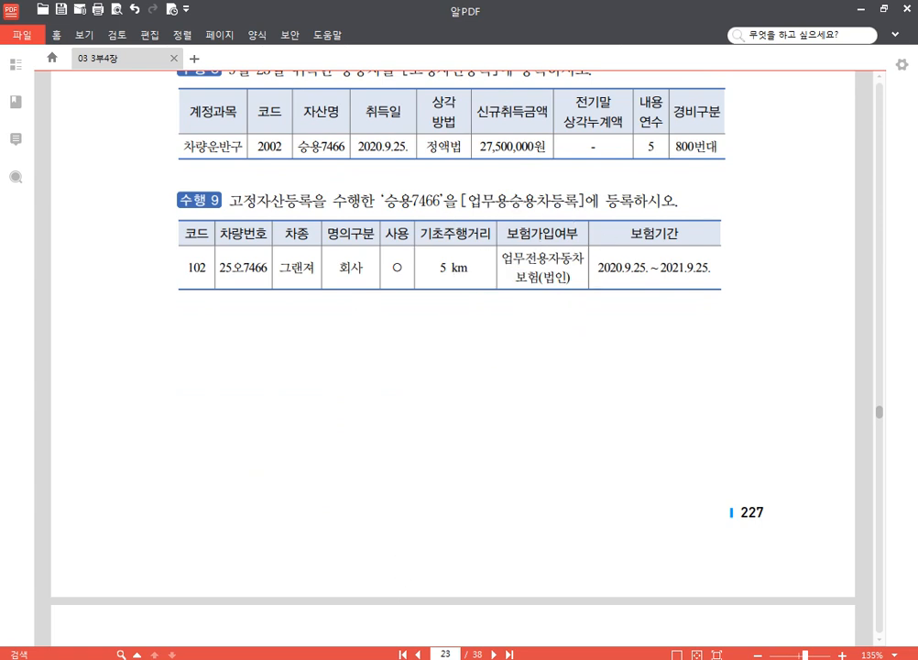
pyautogui.click(297, 658)
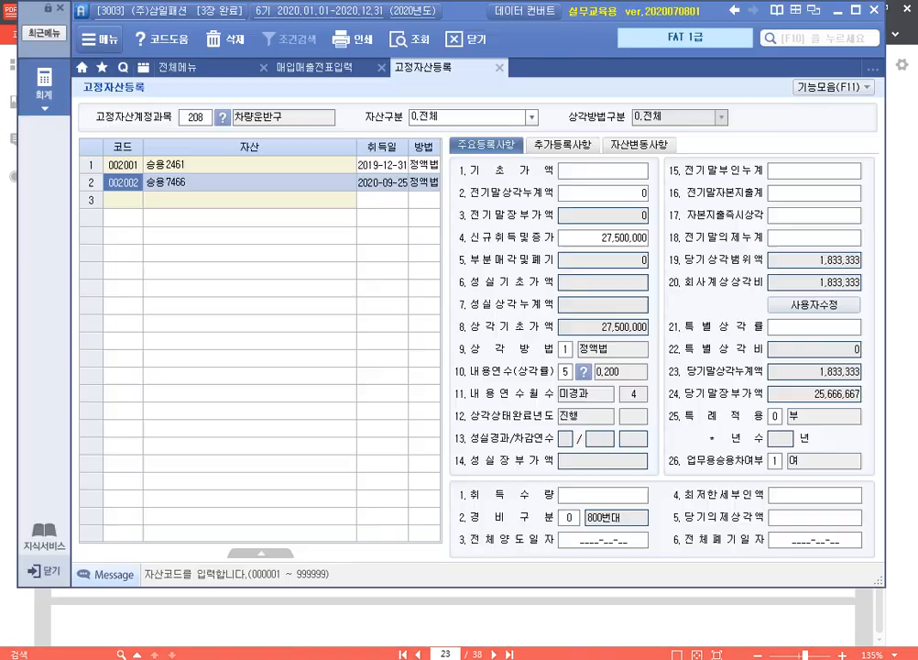
# Step: Open the 업무용승용차등록 screen from the full menu's 기초정보관리 group
pyautogui.click(199, 74)
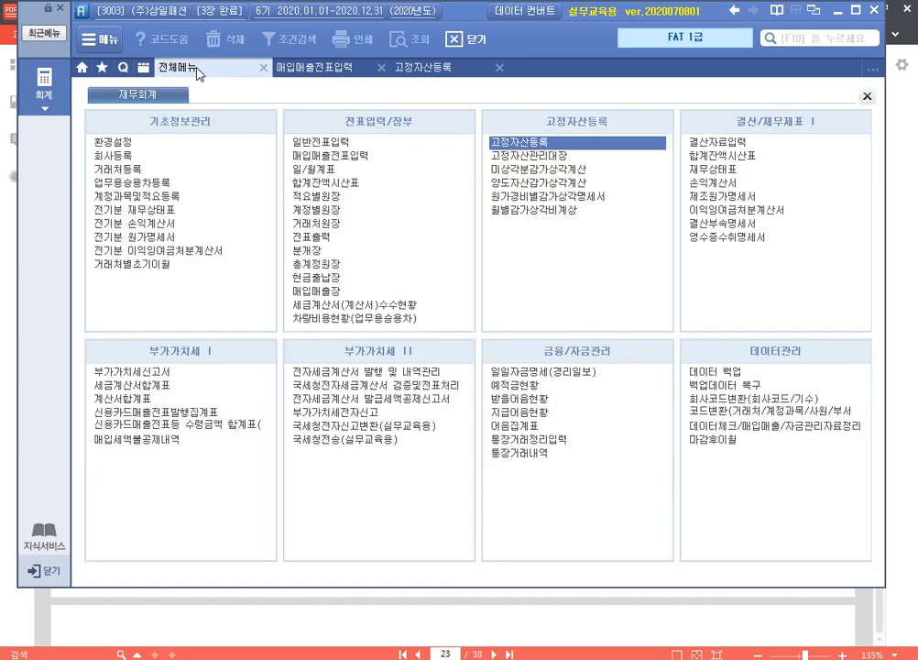
pyautogui.click(174, 184)
pyautogui.click(174, 184)
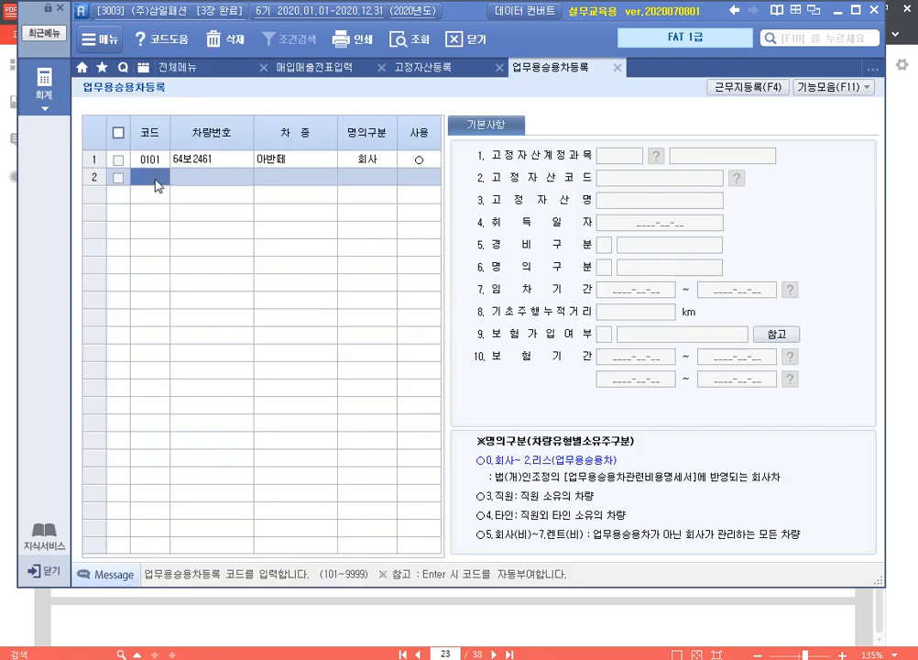
pyautogui.write('0102')
pyautogui.press('Return')
pyautogui.write('25')
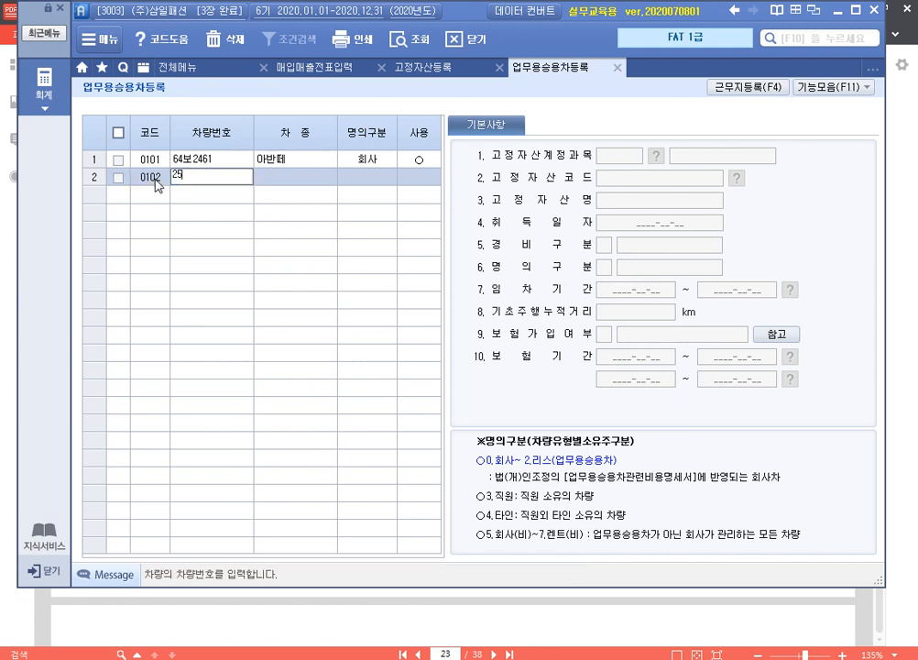
pyautogui.write('오7466')
pyautogui.press('Return')
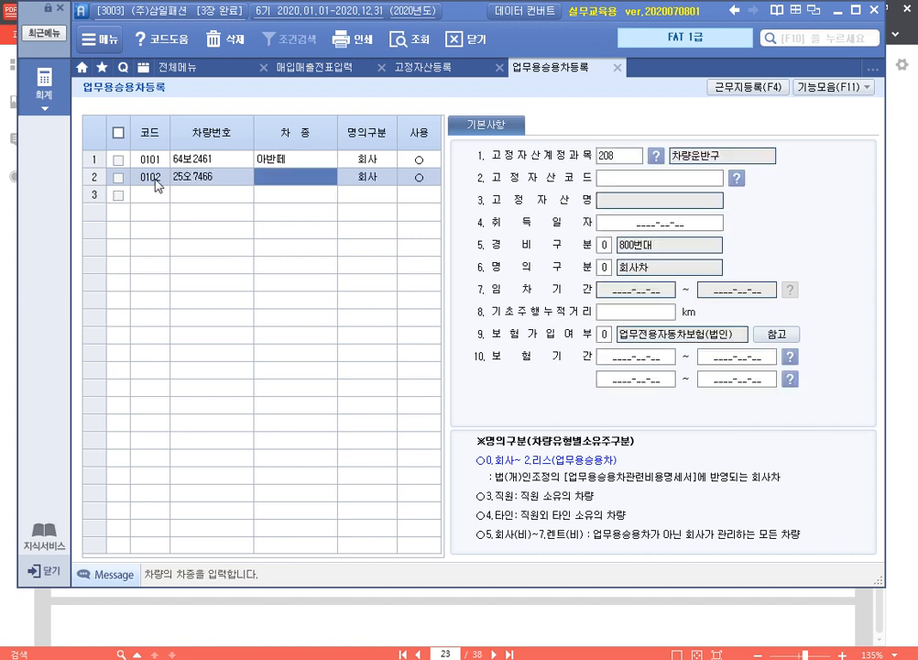
pyautogui.write('그랜저')
pyautogui.press('Return')
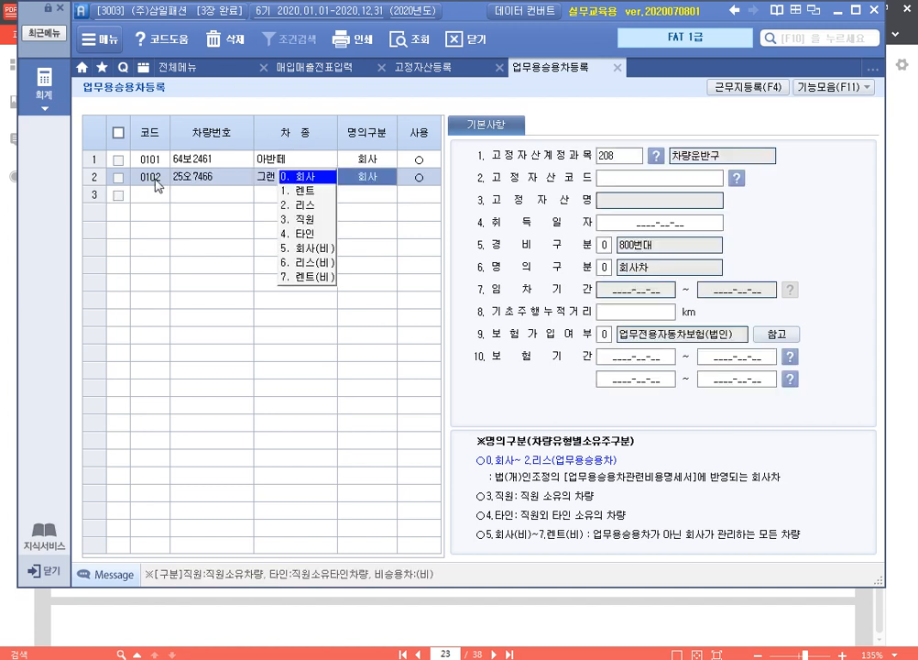
pyautogui.press('Return')
pyautogui.press('Return')
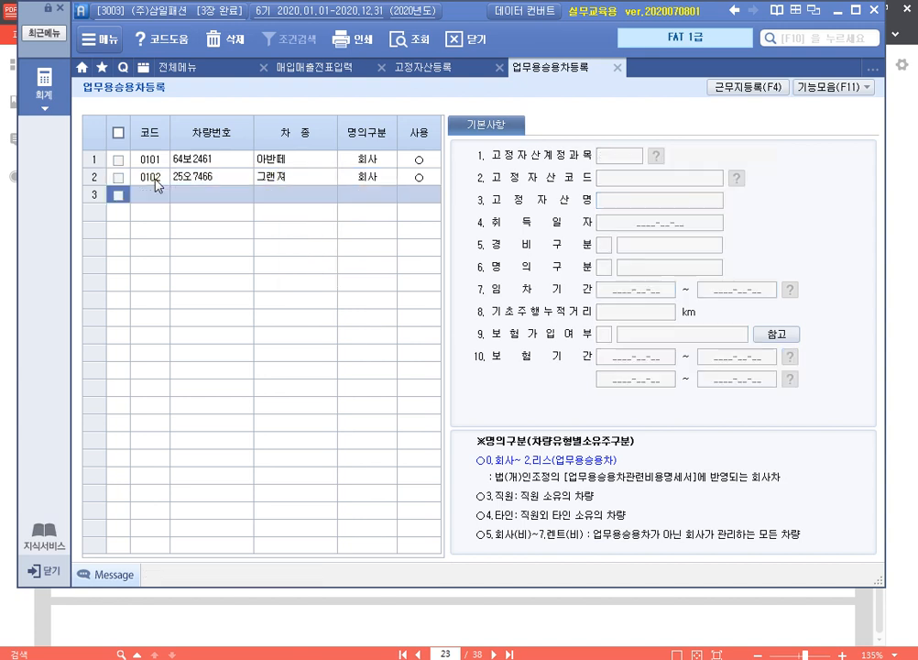
# Step: Link car 0102 to fixed asset 002002 승용7466 through the asset code lookup and proceed to its 경비구분
pyautogui.click(154, 179)
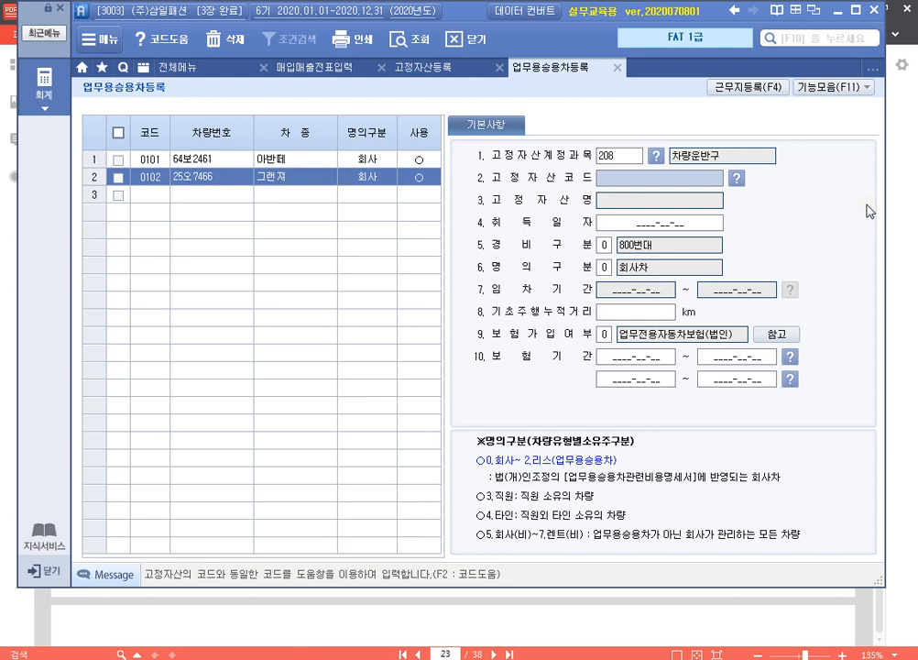
pyautogui.press('F2')
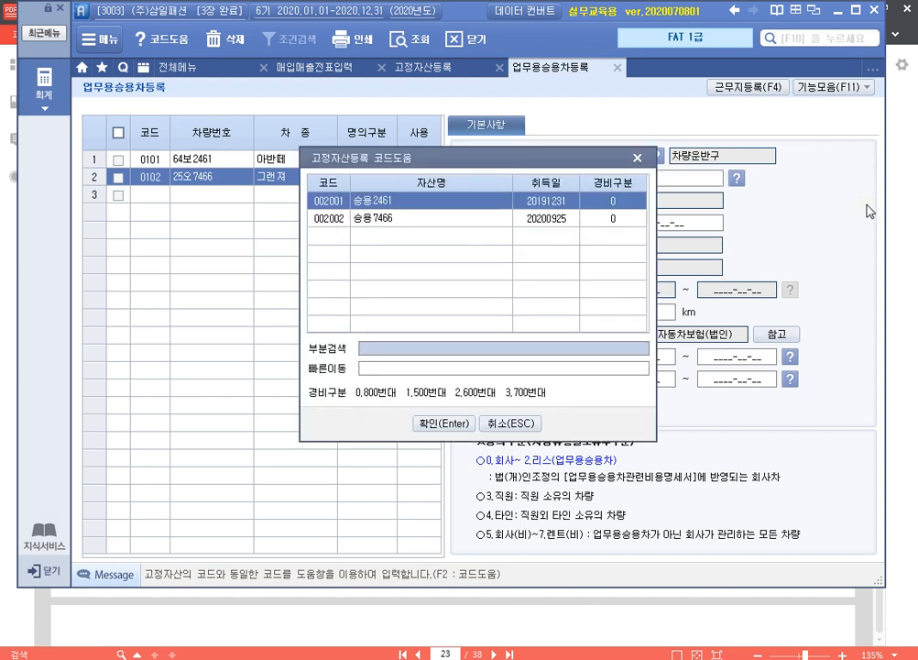
pyautogui.press('Down')
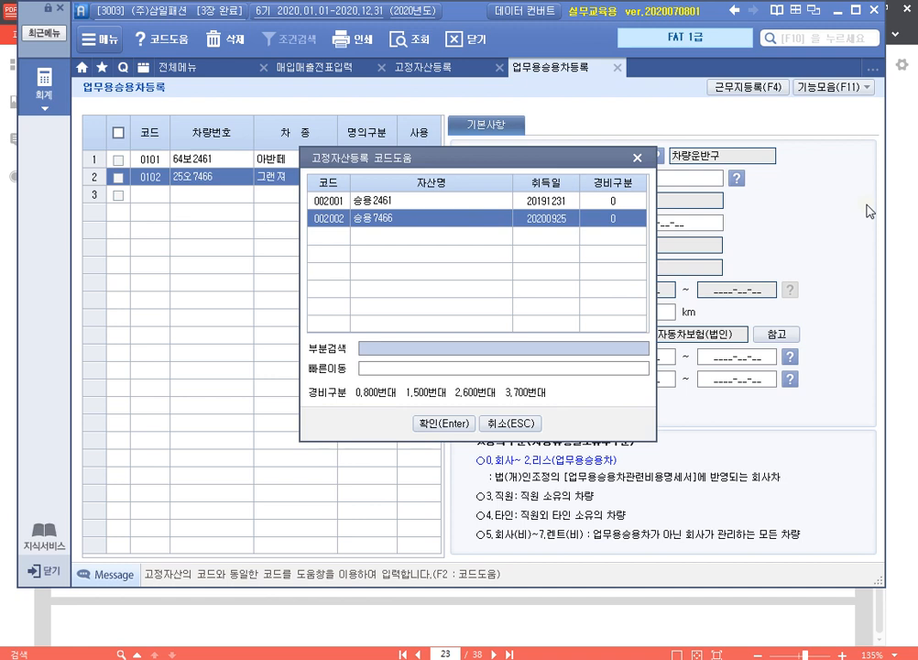
pyautogui.press('Return')
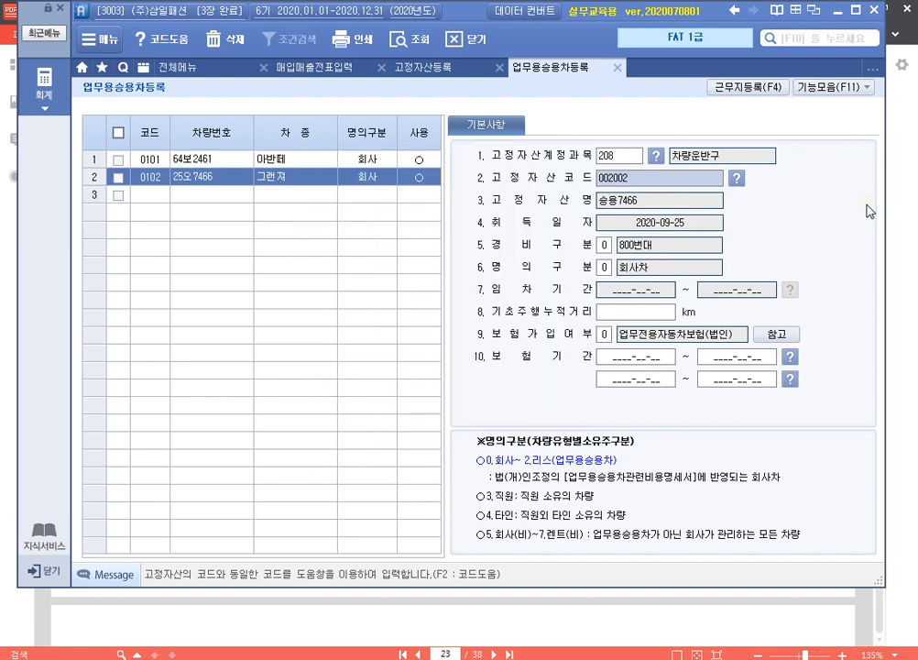
pyautogui.press('Return')
pyautogui.press('Return')
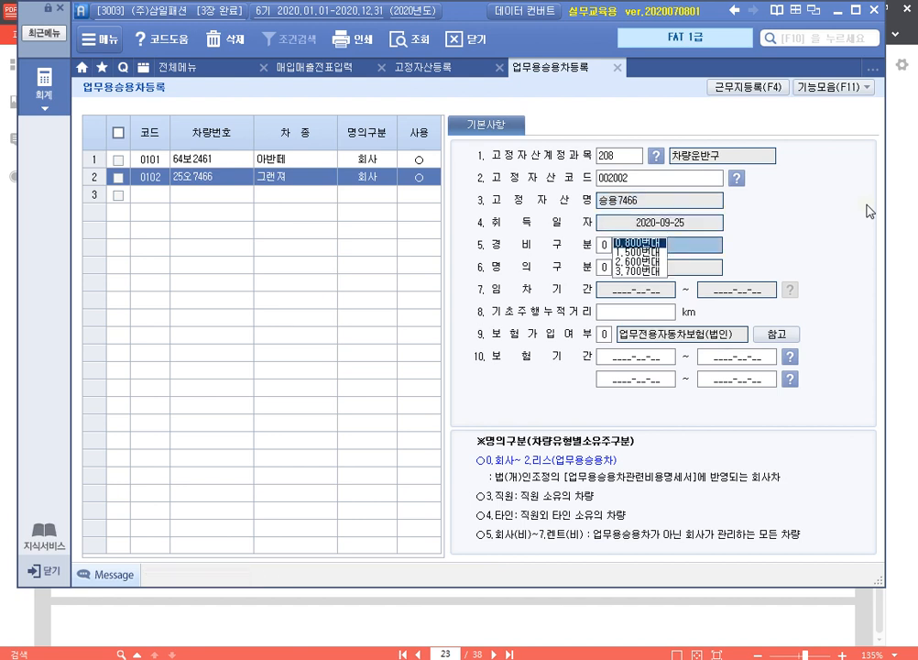
# Step: Set car 0102's 경비구분 to 0.800번대, 명의구분 to 회사차 and 기초주행누적거리 to 5 km
pyautogui.press('Return')
pyautogui.press('Return')
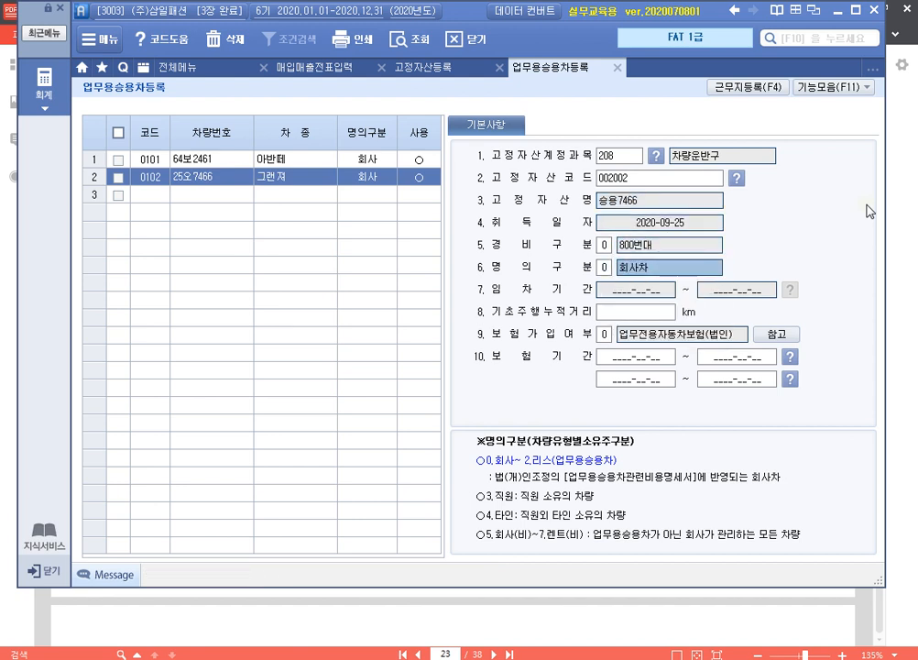
pyautogui.press('Return')
pyautogui.press('Return')
pyautogui.press('Return')
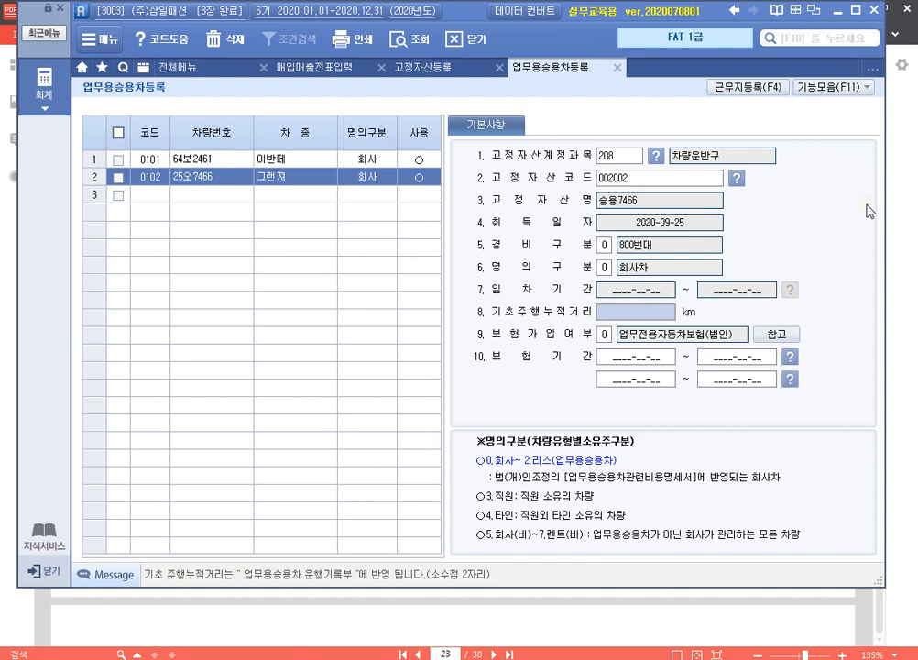
pyautogui.write('먹')
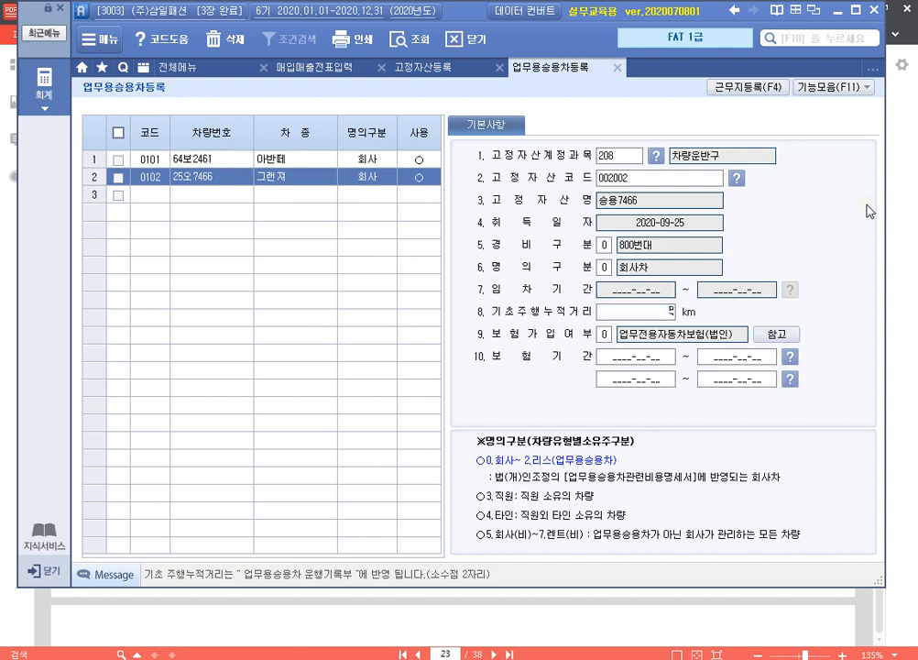
pyautogui.press('Return')
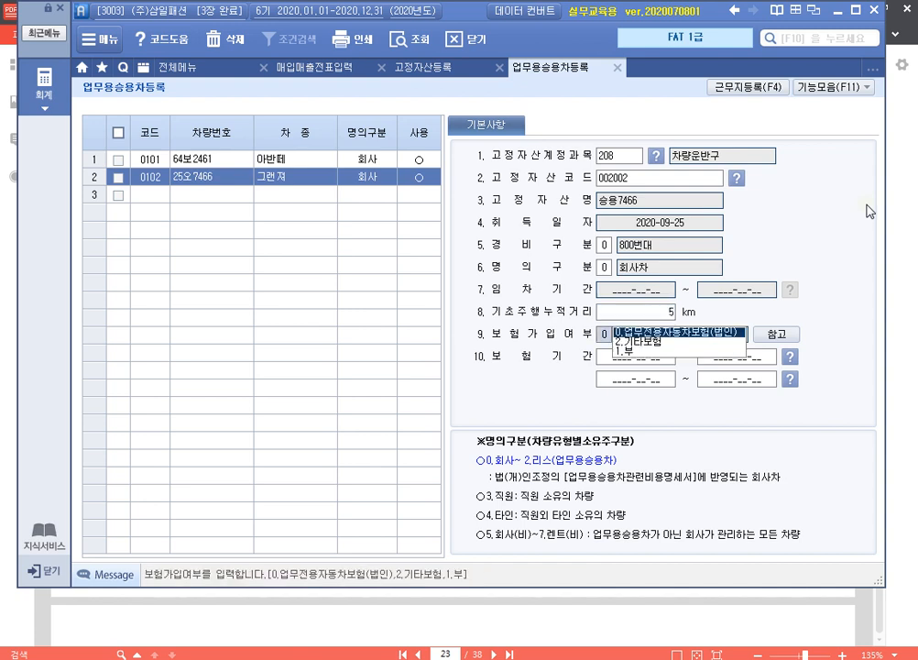
# Step: Set car 0102's insurance to 0.업무전용자동차보험(법인) with the period 2020-09-25 to 2021-09-25
pyautogui.press('Return')
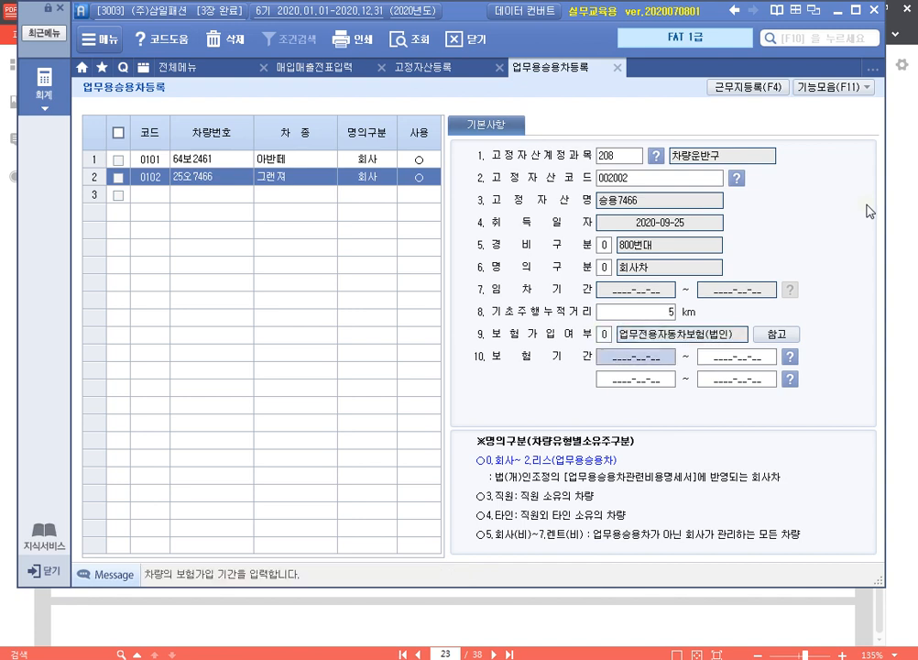
pyautogui.write('2')
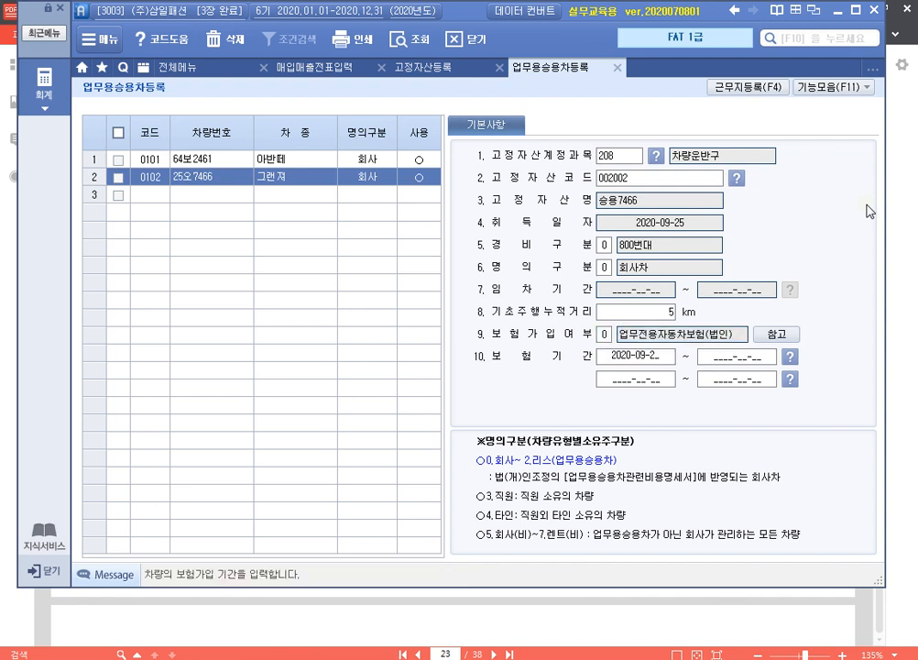
pyautogui.write('0200925202109')
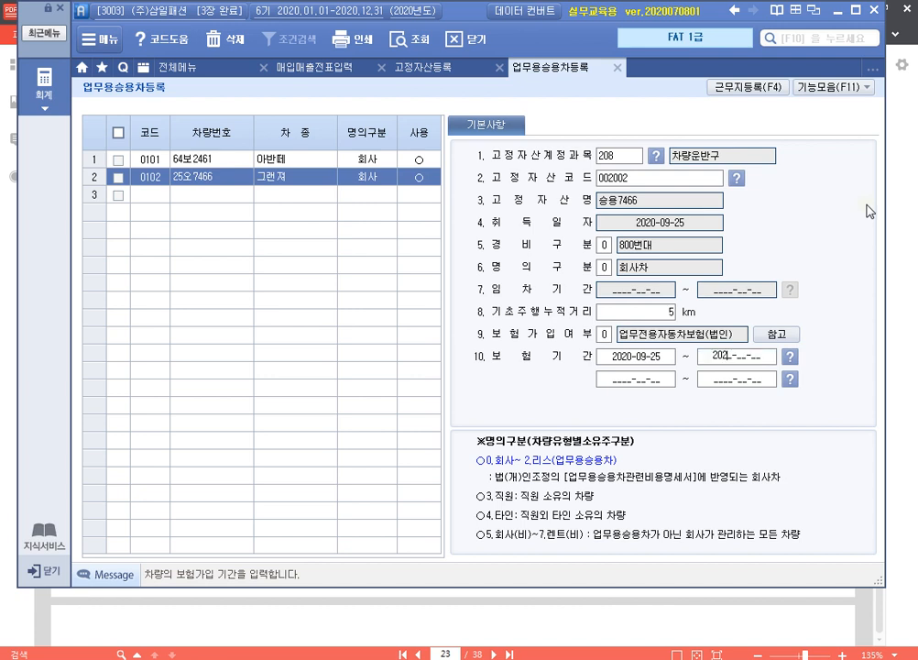
pyautogui.write('25')
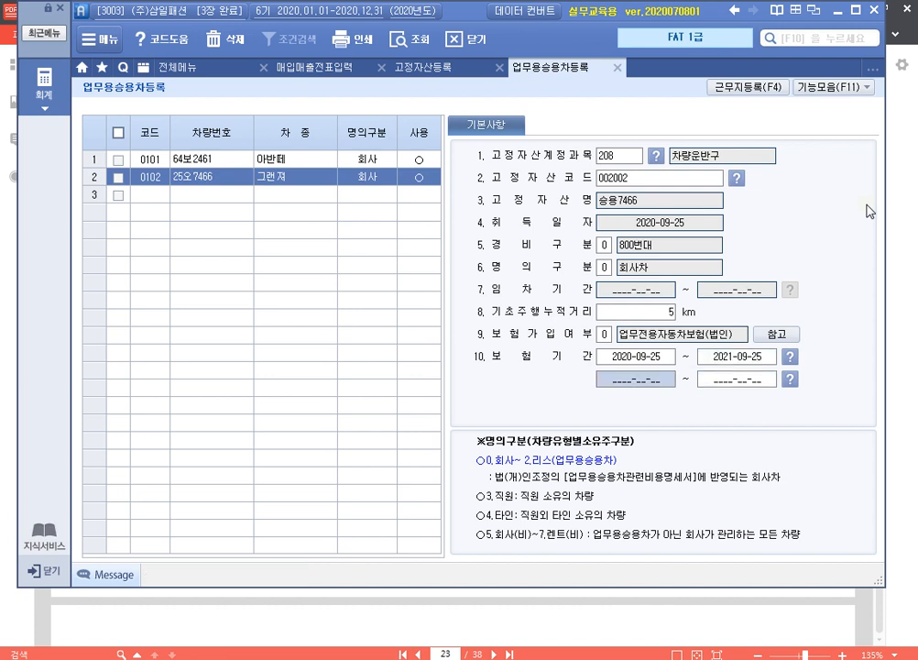
pyautogui.press('Return')
pyautogui.press('Up')
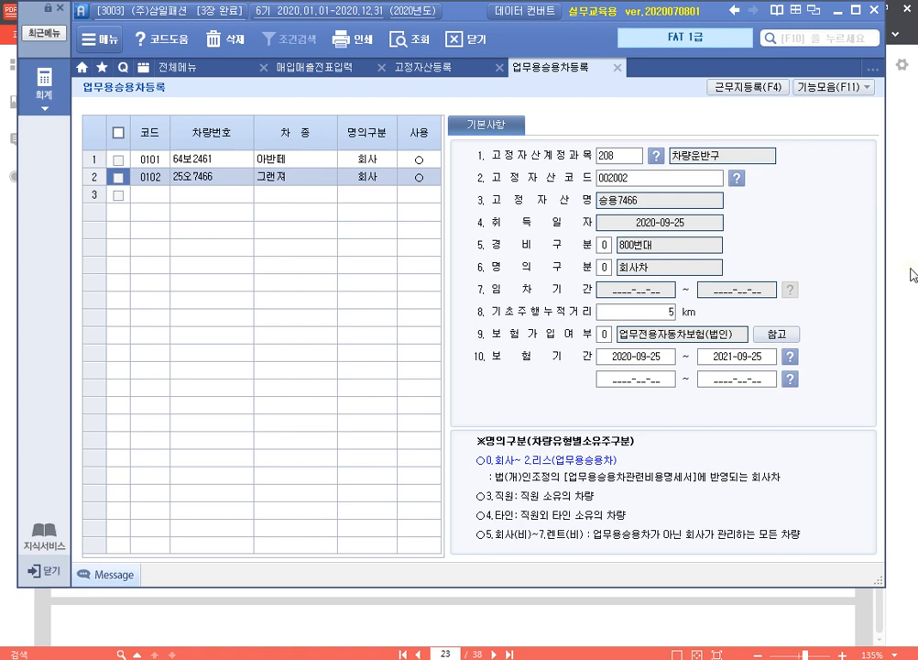
# Step: Switch to the 알PDF textbook, go to the 수행 10 card receipt and highlight 씨티카드로 결제 in its description
pyautogui.click(900, 207)
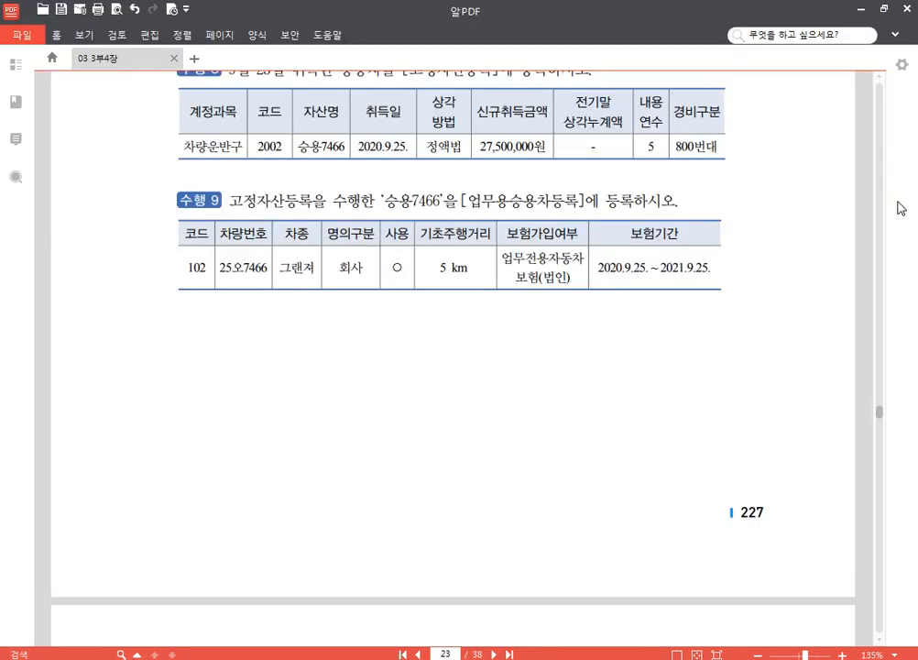
pyautogui.scroll(-9, 508, 304)
pyautogui.scroll(3, 515, 339)
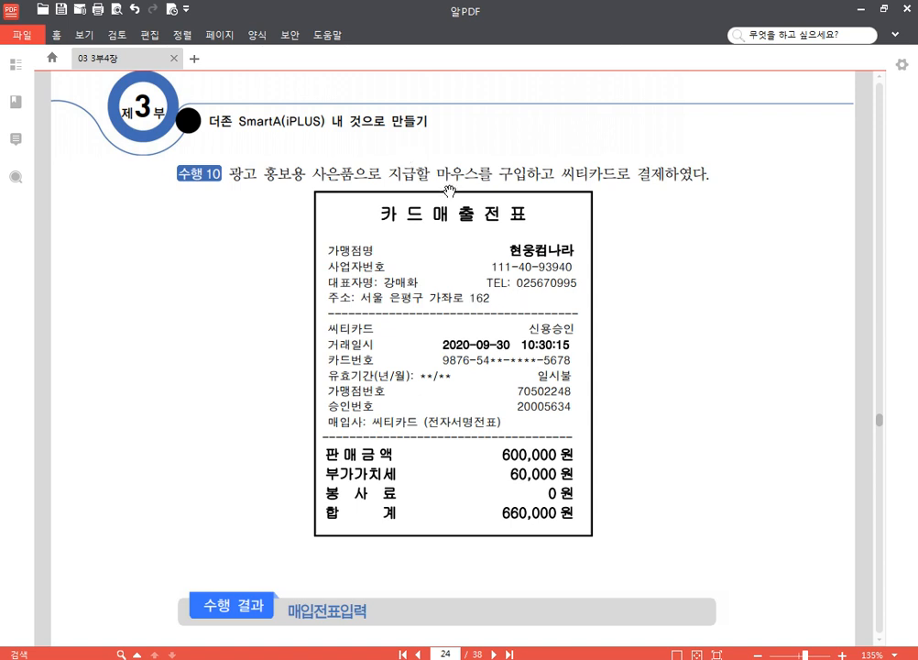
pyautogui.scroll(-1, 678, 385)
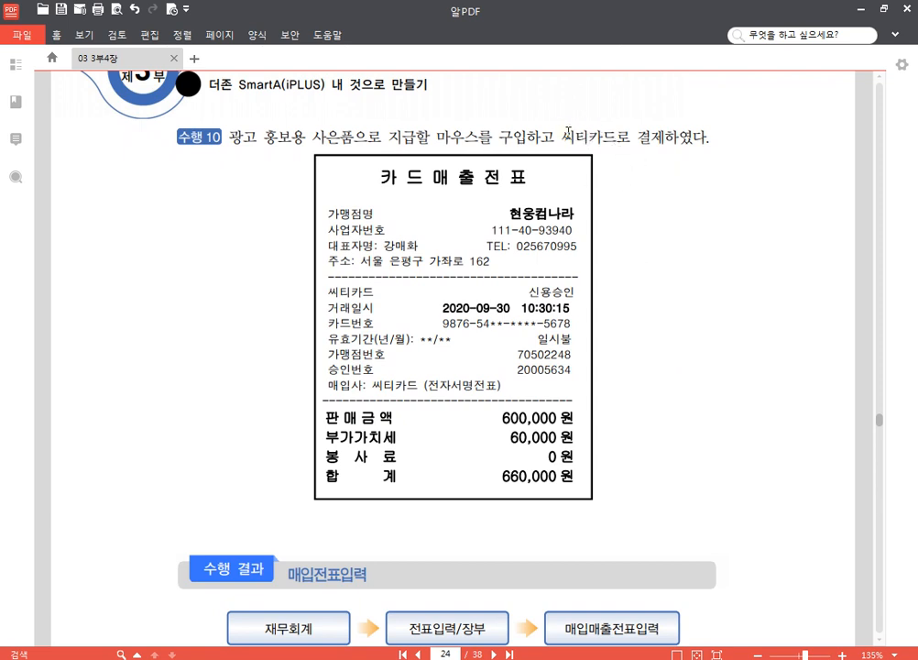
pyautogui.moveTo(563, 136)
pyautogui.mouseDown()
pyautogui.moveTo(648, 136)
pyautogui.moveTo(658, 125)
pyautogui.mouseUp()
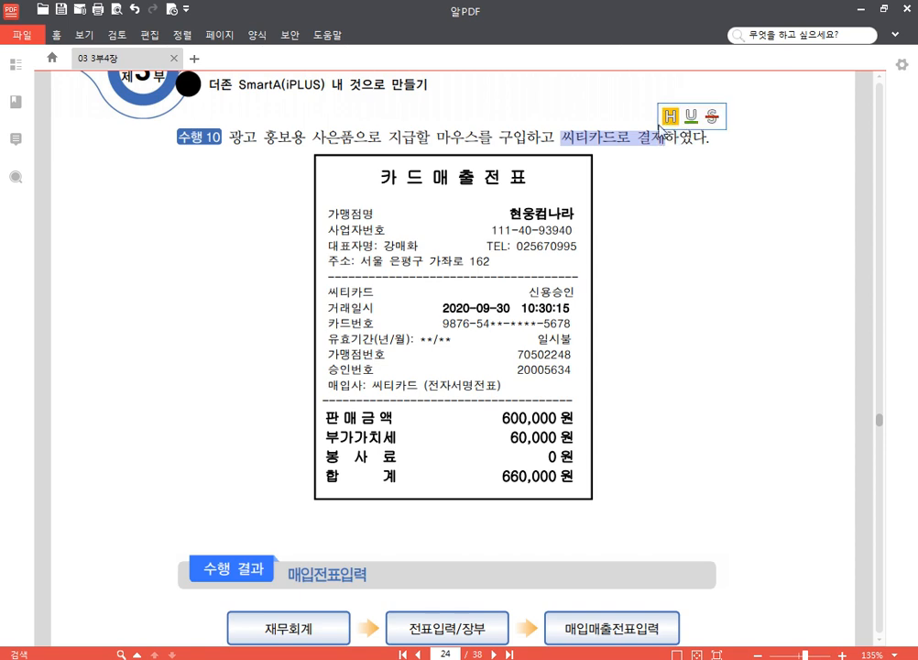
pyautogui.click(669, 115)
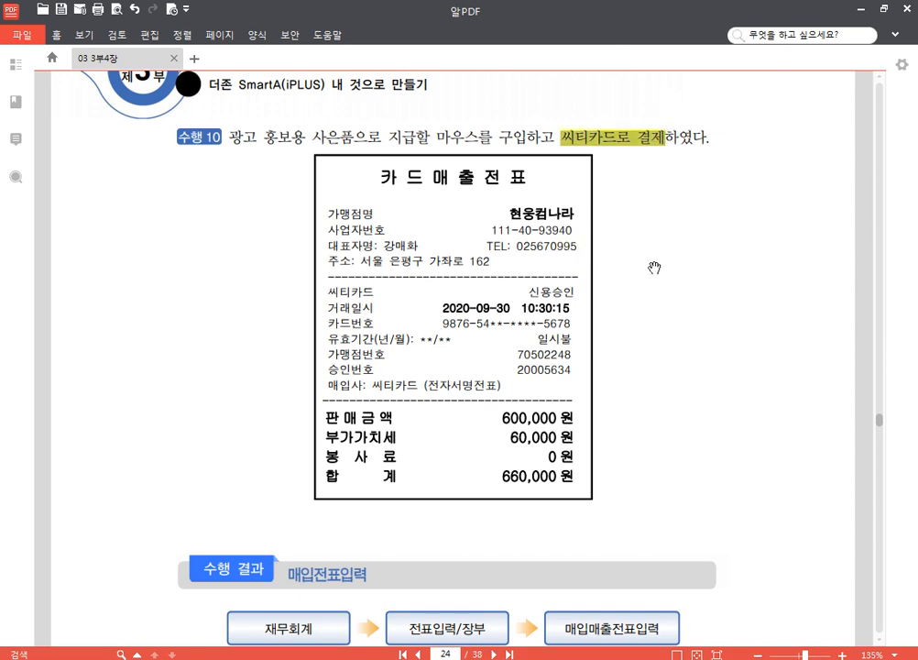
# Step: Highlight the 부가가치세 60,000원 line on the 수행 10 card receipt
pyautogui.scroll(-1, 653, 268)
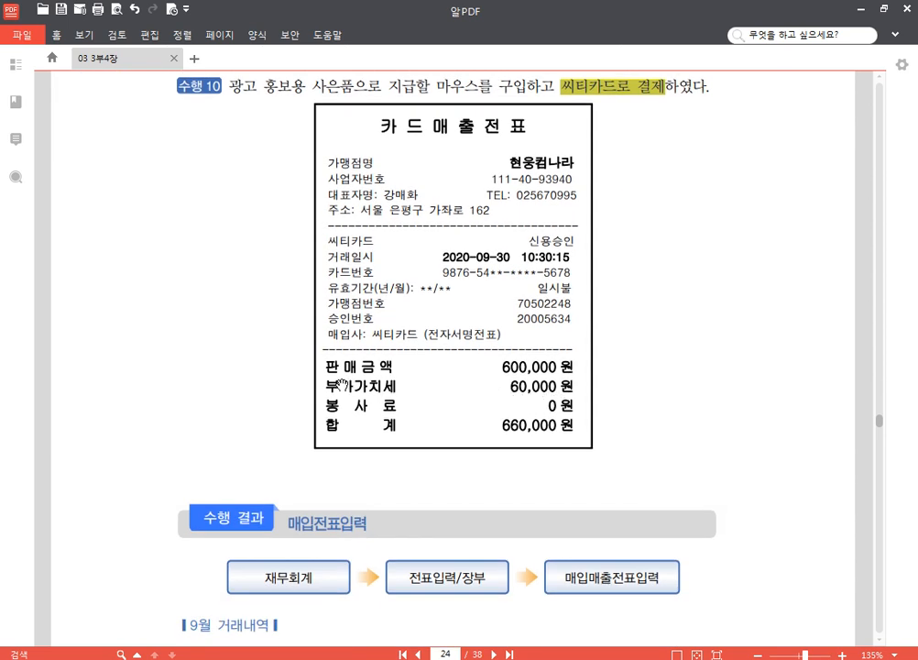
pyautogui.moveTo(328, 386); pyautogui.dragTo(574, 386)
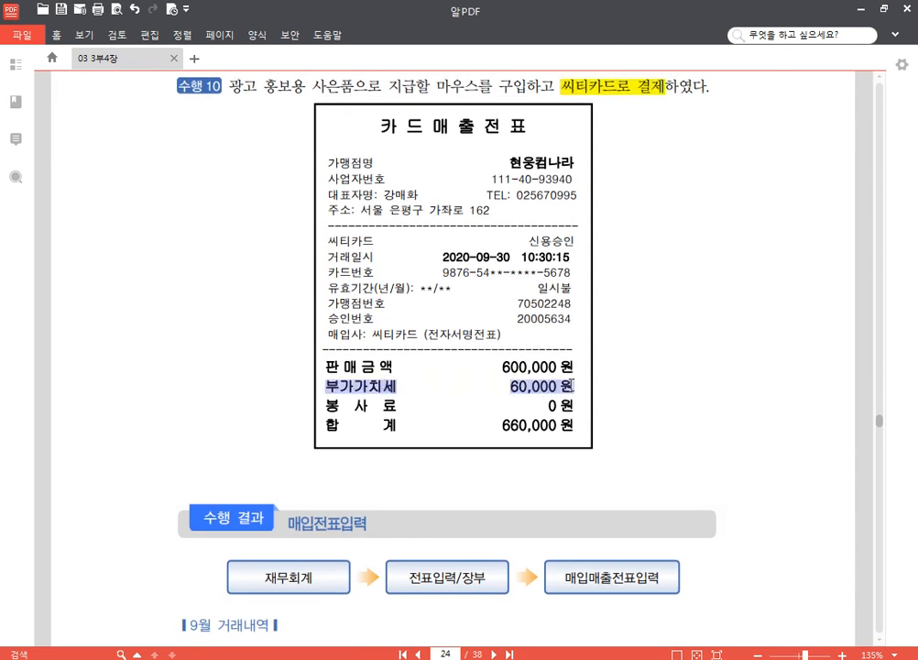
pyautogui.click(583, 362)
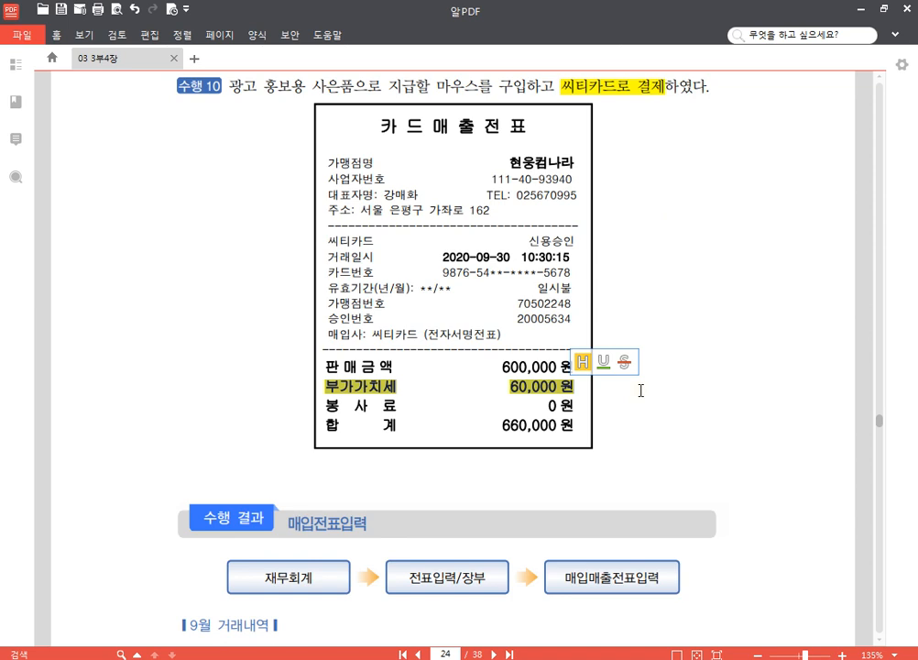
pyautogui.click(566, 427)
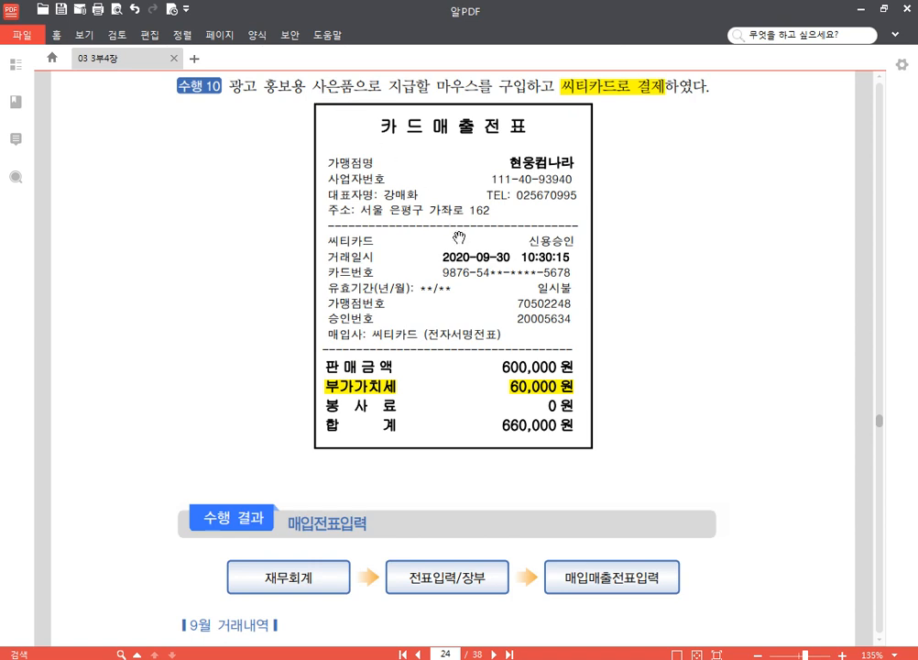
# Step: Highlight the transaction date 2020-09-30 and the merchant name 현웅컴나라 on the card receipt
pyautogui.moveTo(507, 260); pyautogui.dragTo(444, 259)
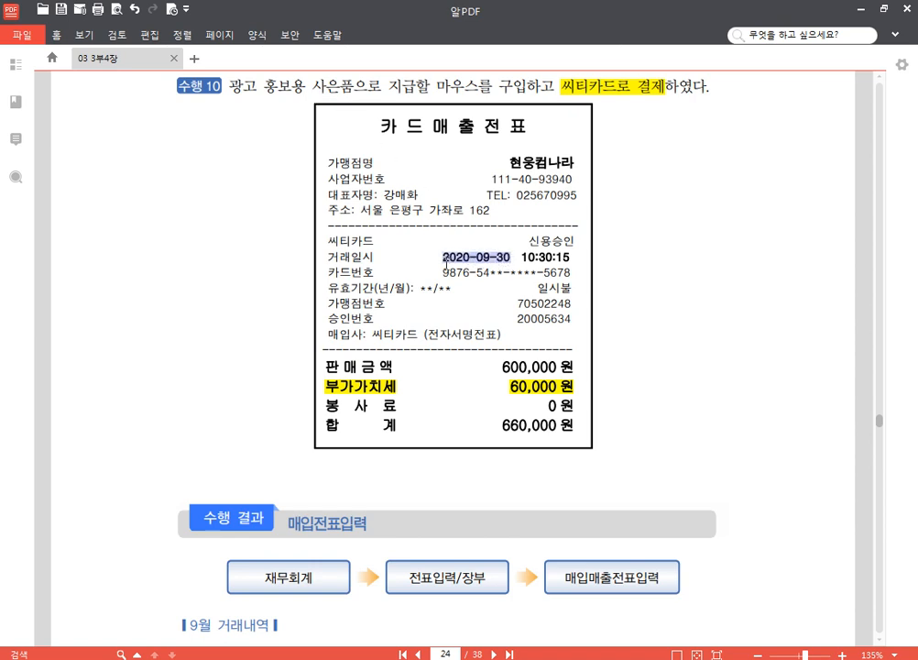
pyautogui.click(458, 242)
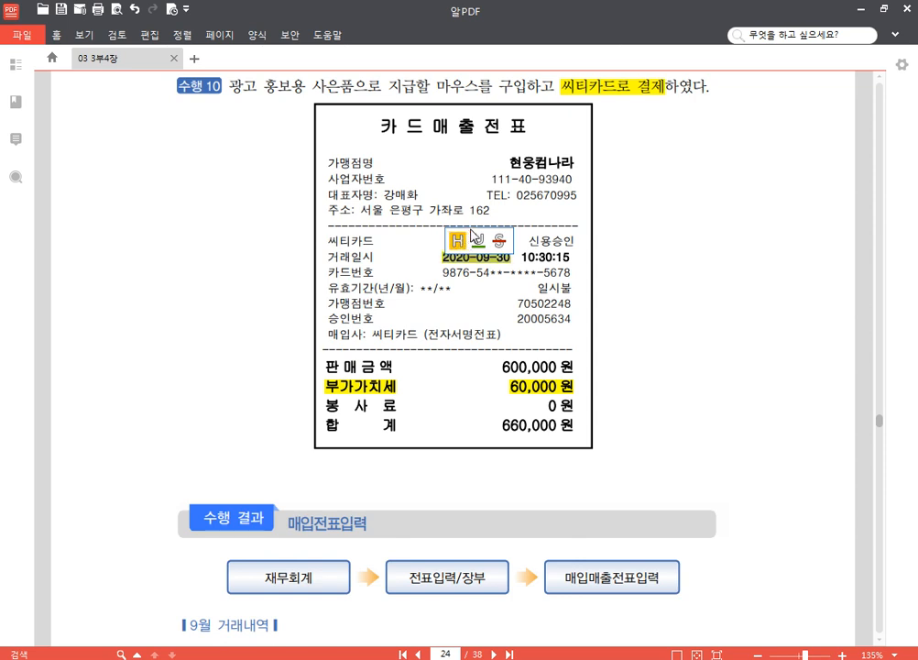
pyautogui.moveTo(572, 163); pyautogui.dragTo(485, 164)
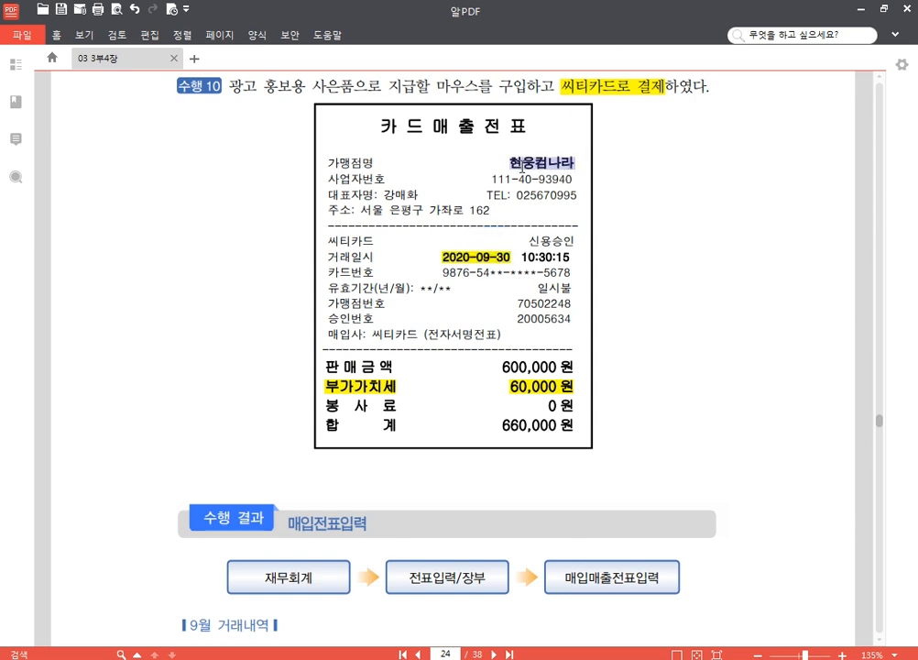
pyautogui.click(527, 145)
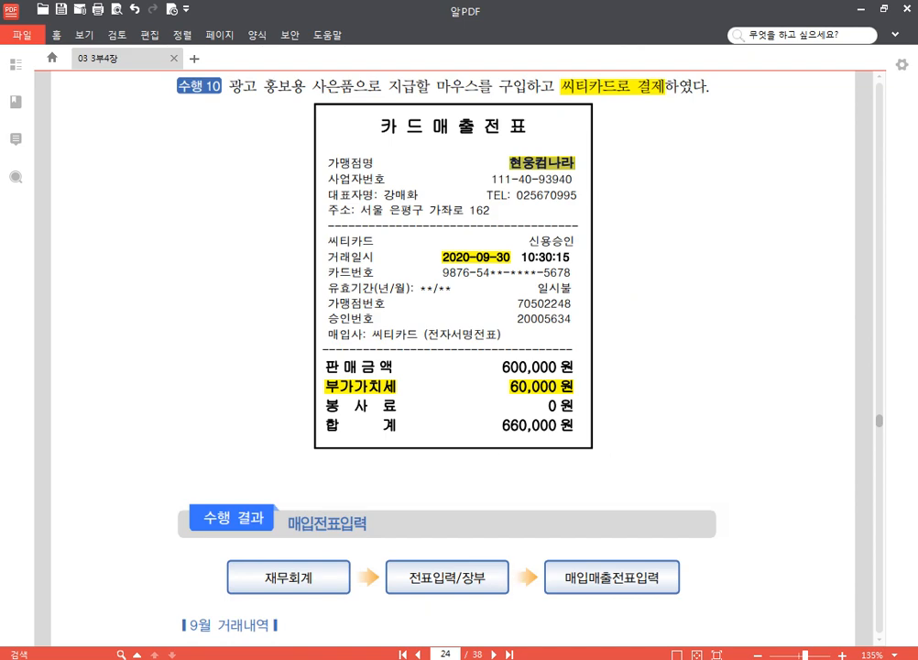
# Step: Return to SmartA's 매입매출전표입력 screen and set the voucher date to September 30
pyautogui.hotkey('alt', 'Tab')
pyautogui.click(310, 70)
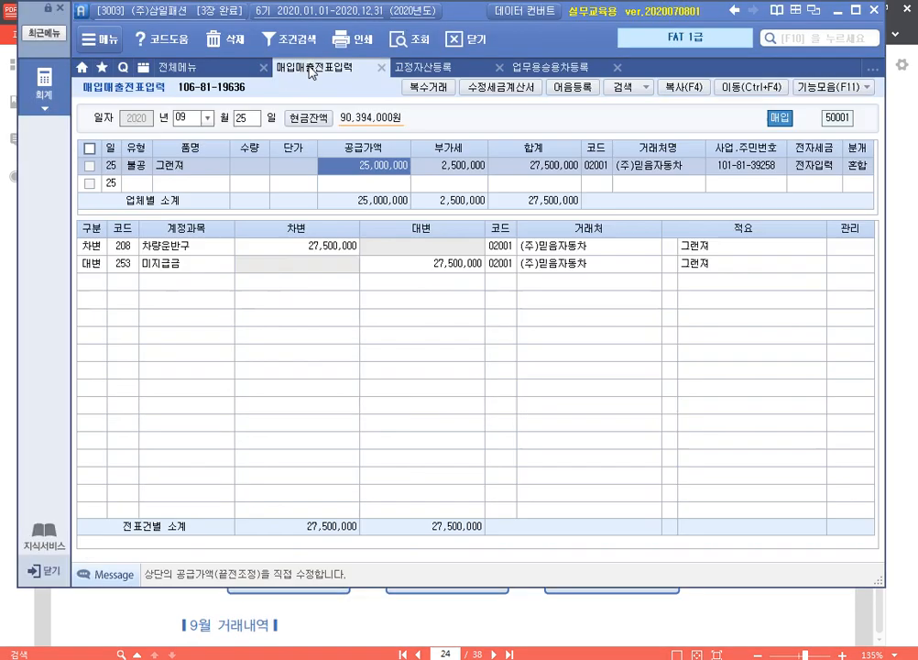
pyautogui.click(253, 118)
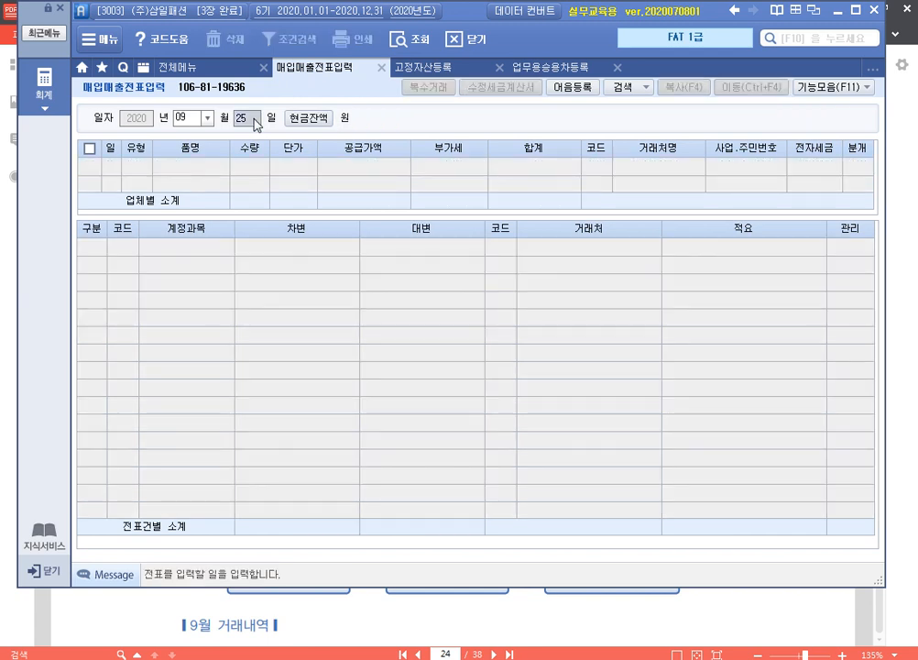
pyautogui.write('30')
pyautogui.press('Return')
# Step: Start a type 57 카과 purchase entry and assign it the credit card company 99601 씨티카드
pyautogui.write('5')
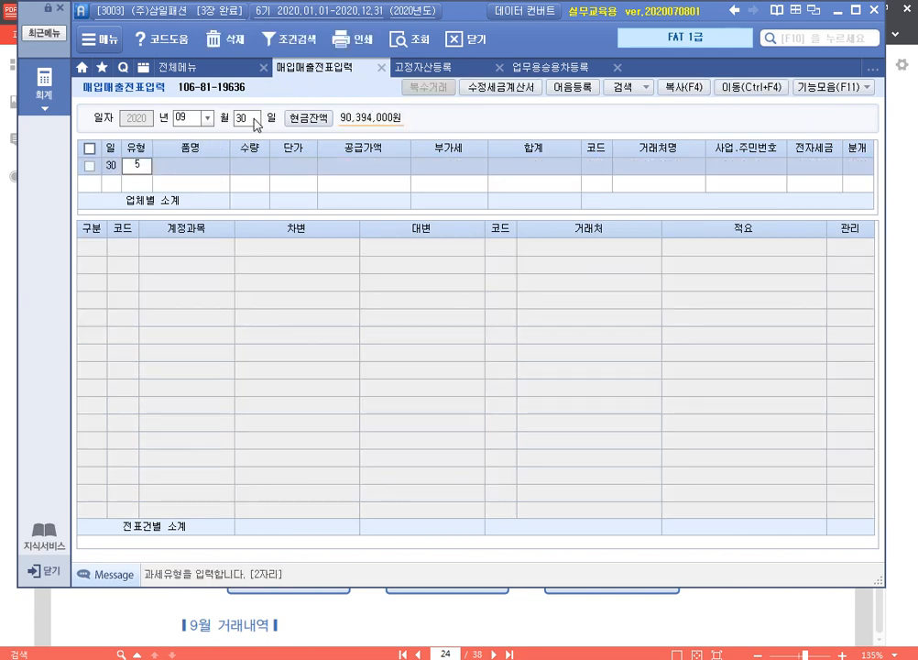
pyautogui.write('7')
pyautogui.press('Return')
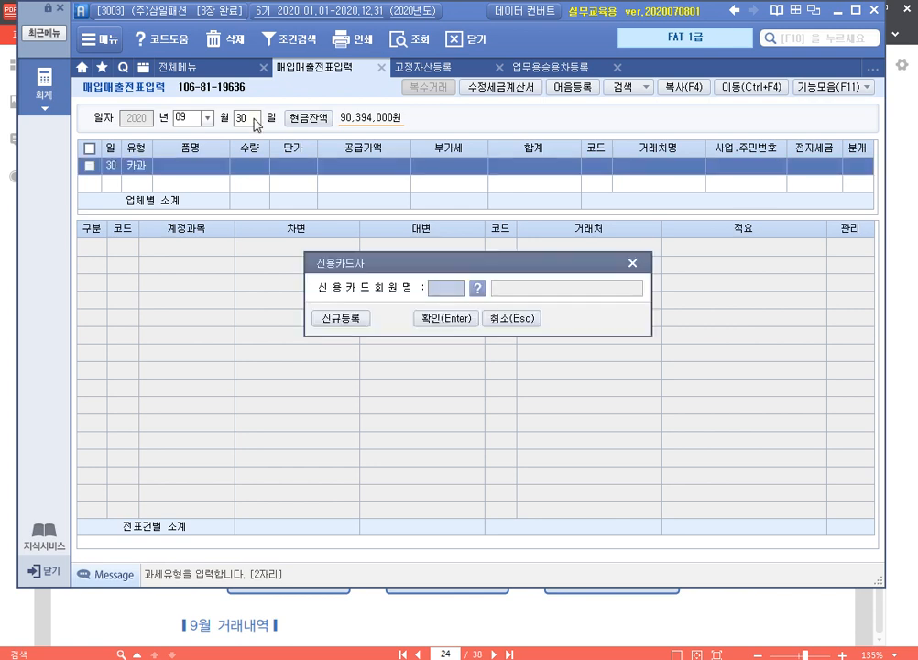
pyautogui.press('F2')
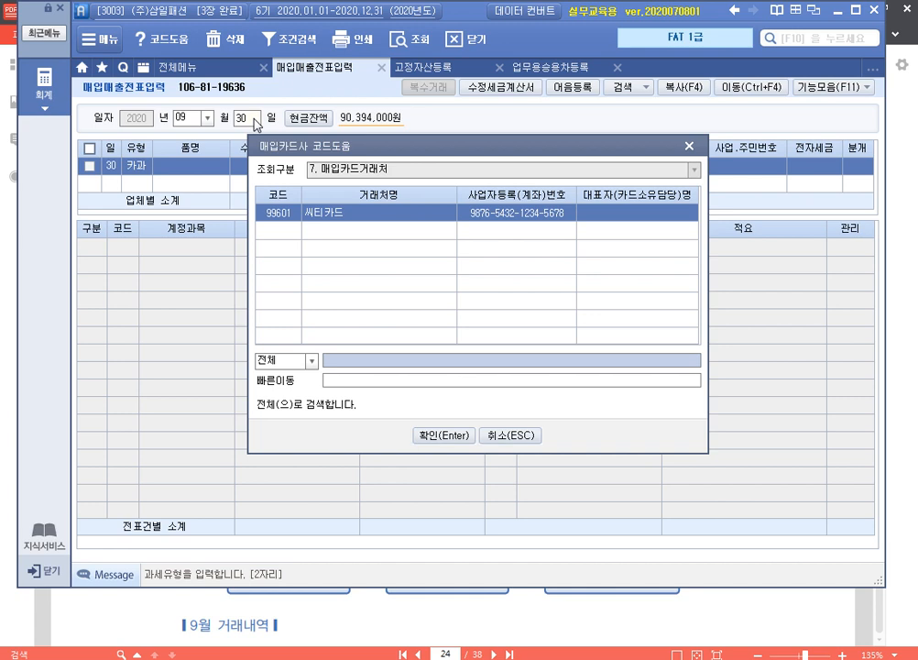
pyautogui.press('Return')
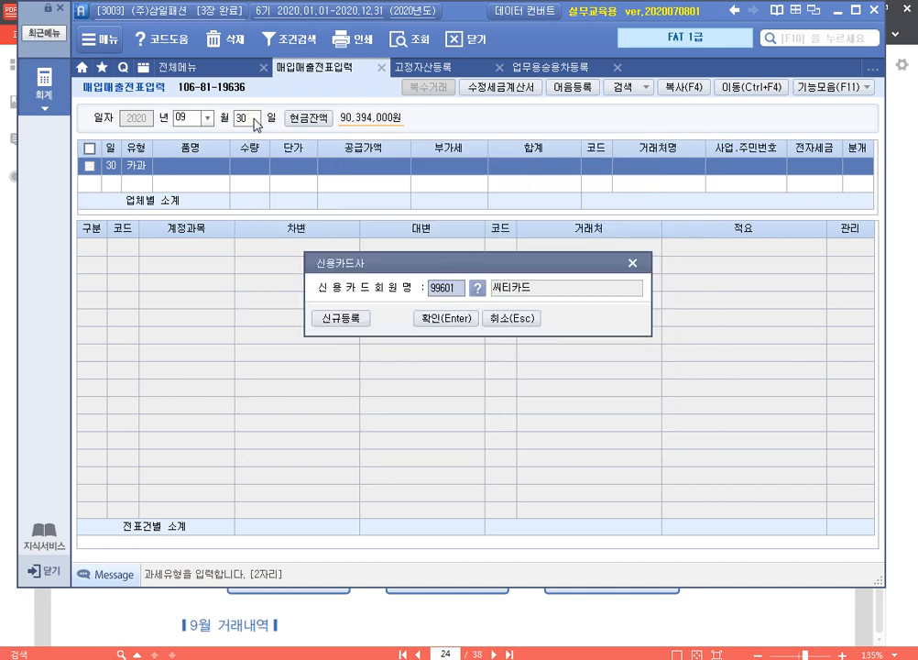
pyautogui.press('Return')
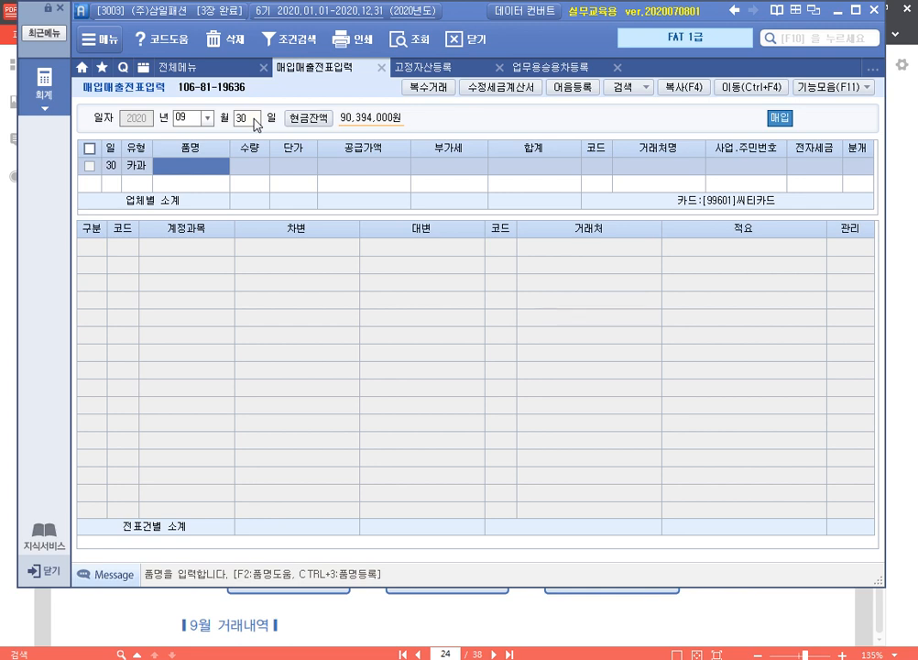
# Step: Enter the item 마우스 with the VAT-inclusive amount 660,000 as its 공급가액
pyautogui.write('마우스')
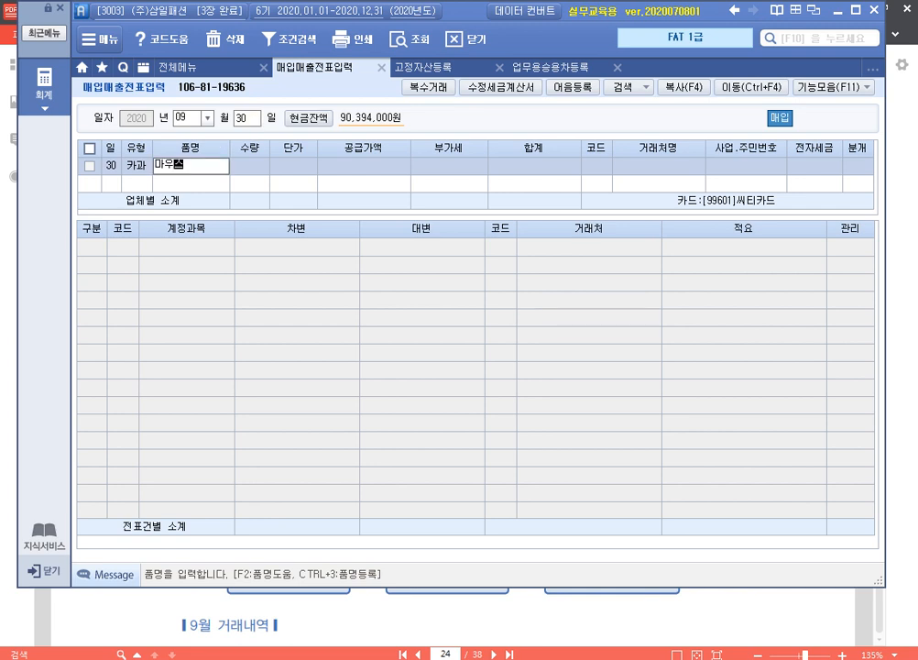
pyautogui.press('Return')
pyautogui.press('Return')
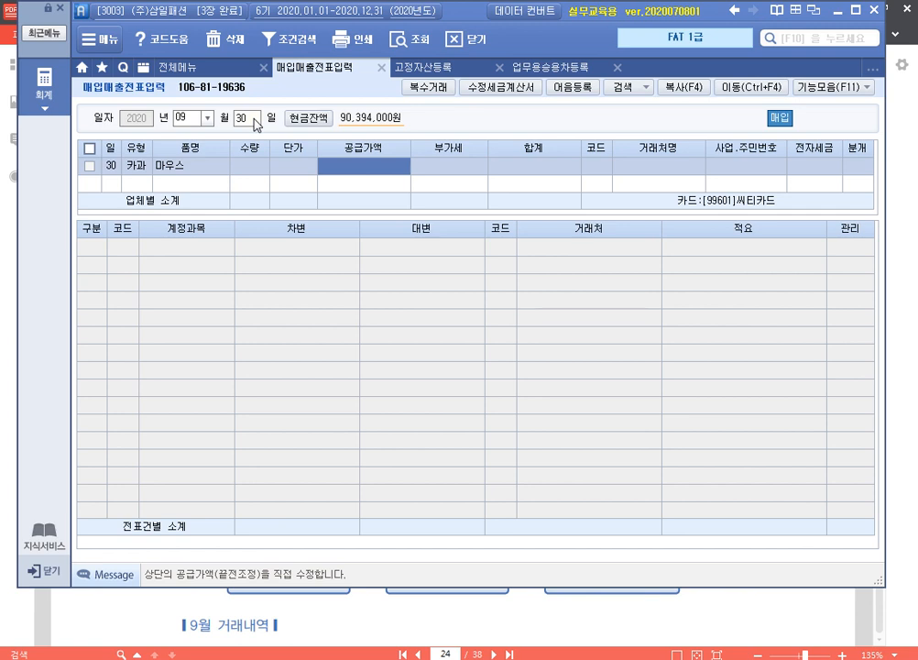
pyautogui.write('6600000')
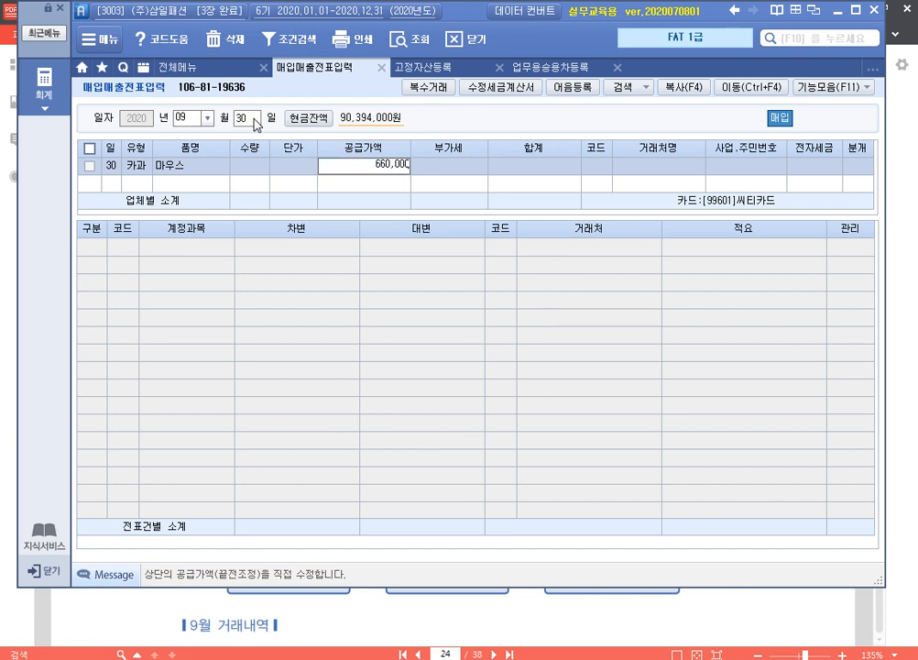
pyautogui.press('Return')
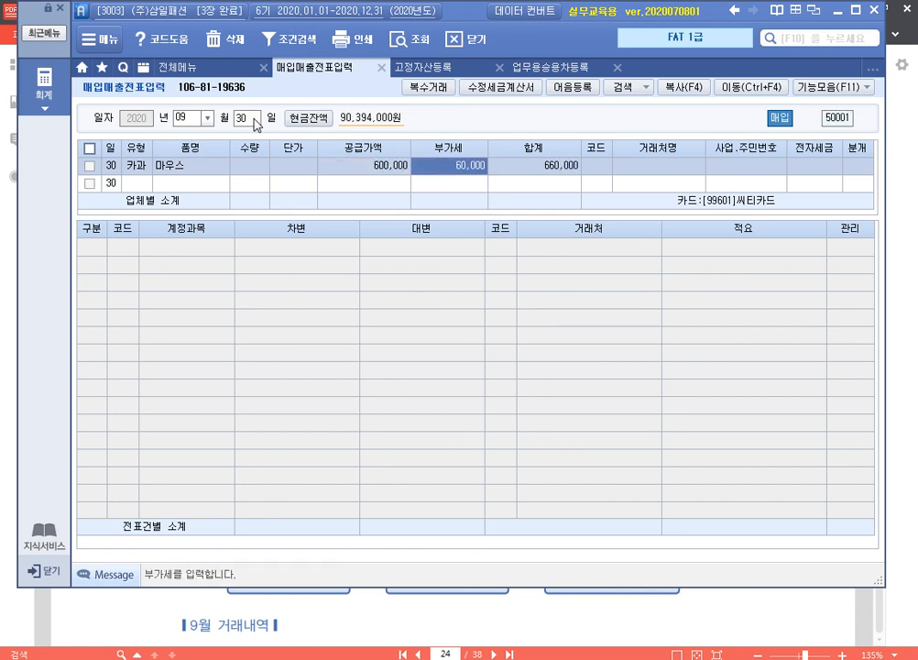
# Step: Assign the supplier 현웅컴나라 to the 마우스 purchase line and leave its 전자세금 field blank
pyautogui.press('Return')
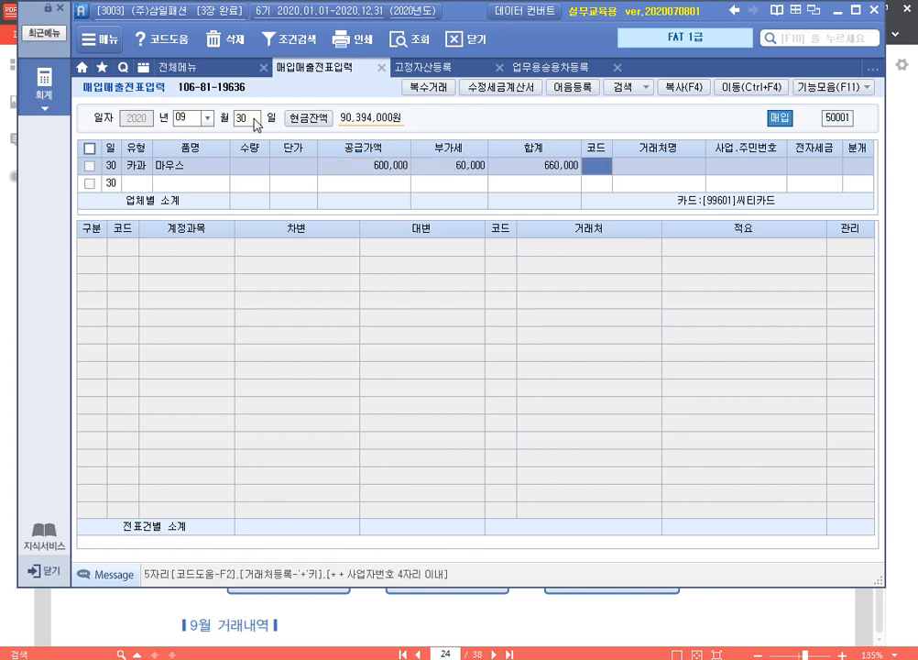
pyautogui.press('F2')
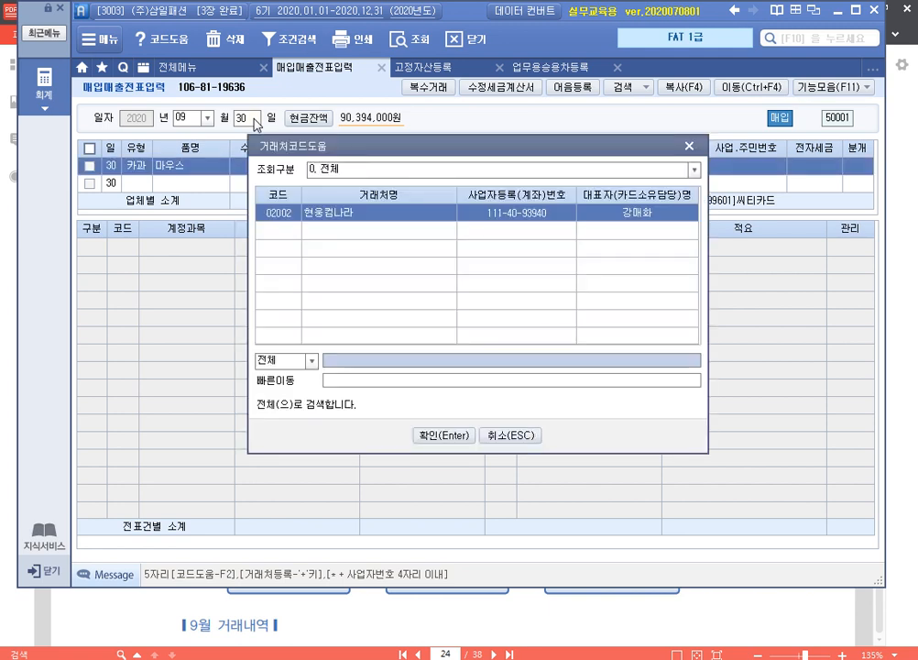
pyautogui.press('Return')
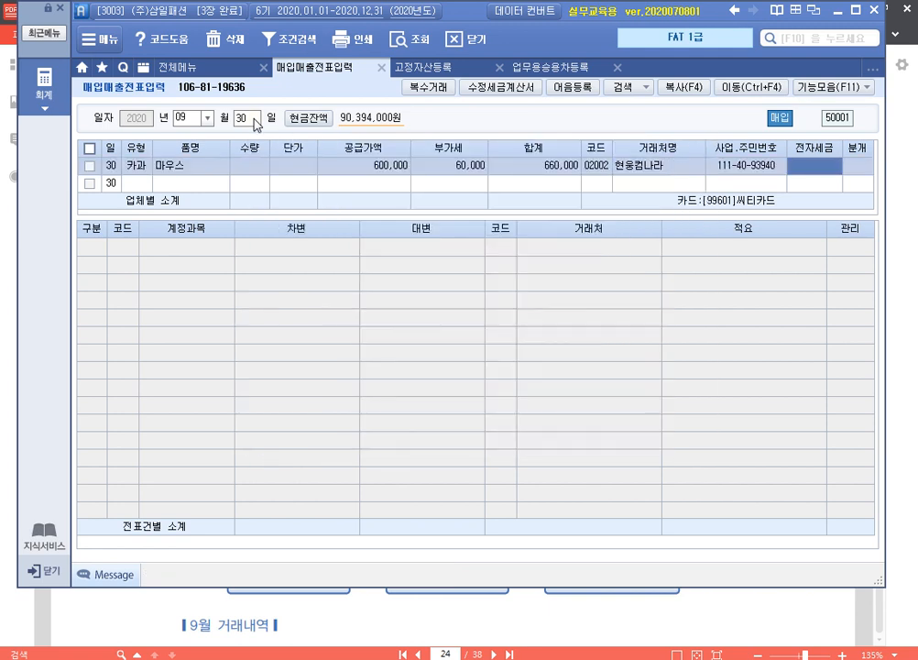
pyautogui.press('Return')
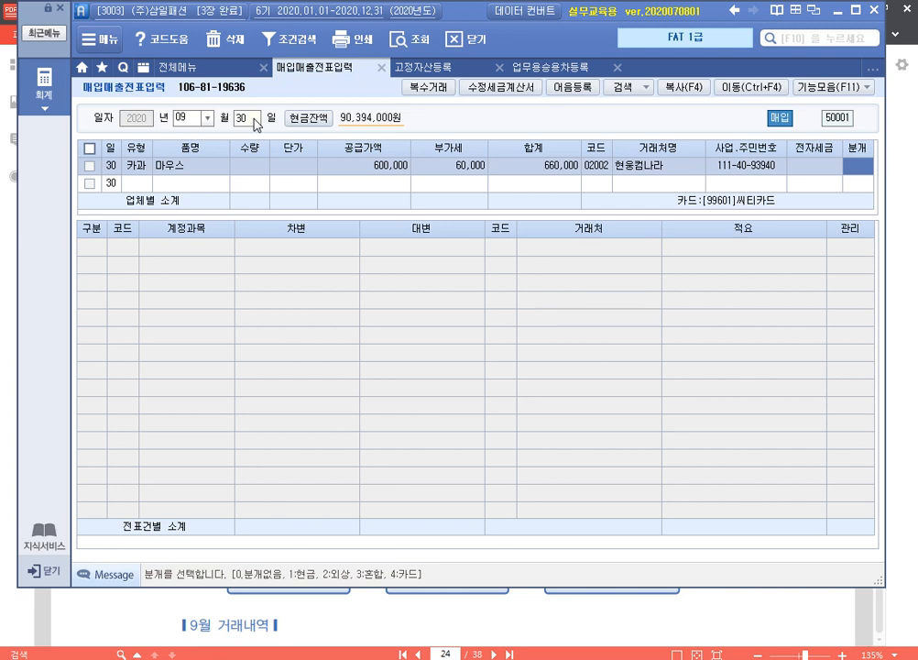
# Step: Set the 마우스 purchase's 분개 type to 4 카드
pyautogui.write('4')
pyautogui.press('Return')
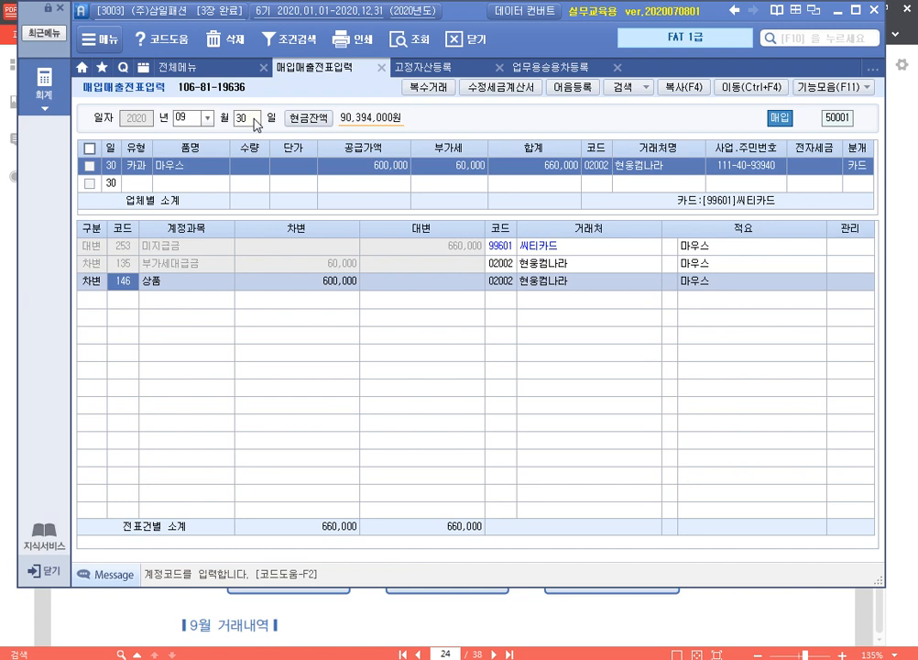
pyautogui.click(869, 170)
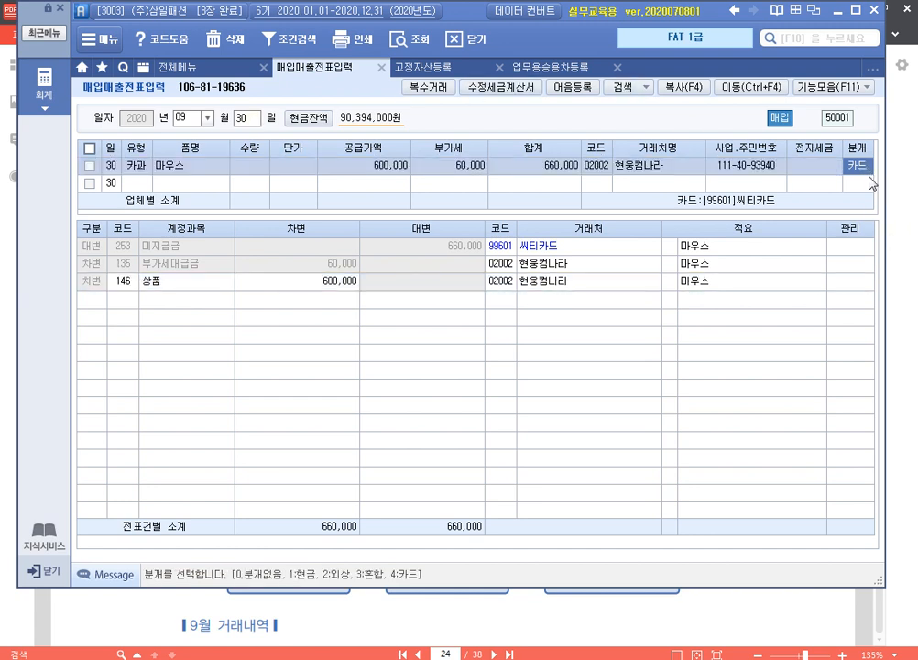
pyautogui.press('Return')
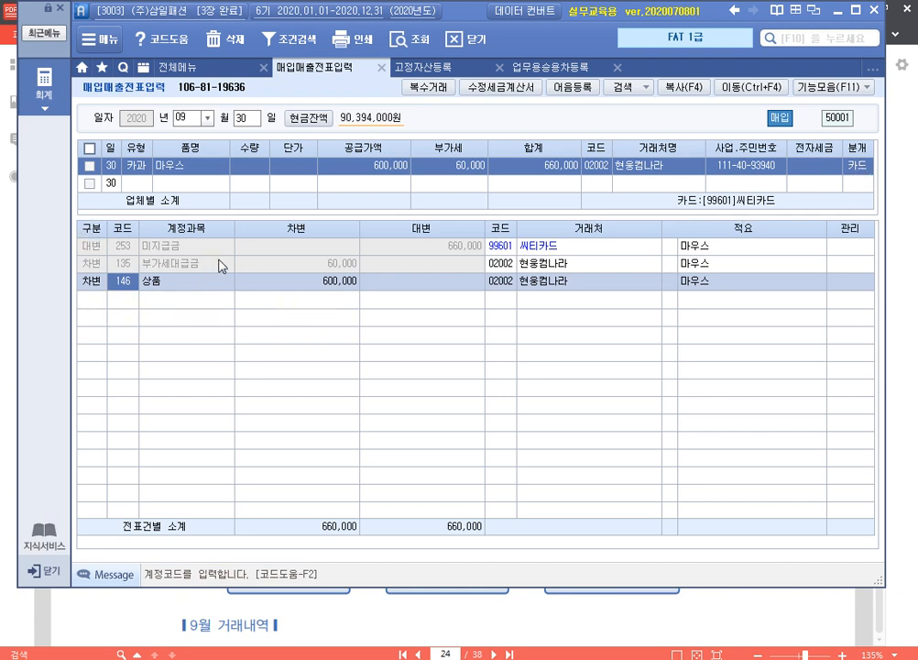
# Step: Replace the 상품 debit account in the journal entry with 833 광고선전비 and save the voucher
pyautogui.click(505, 246)
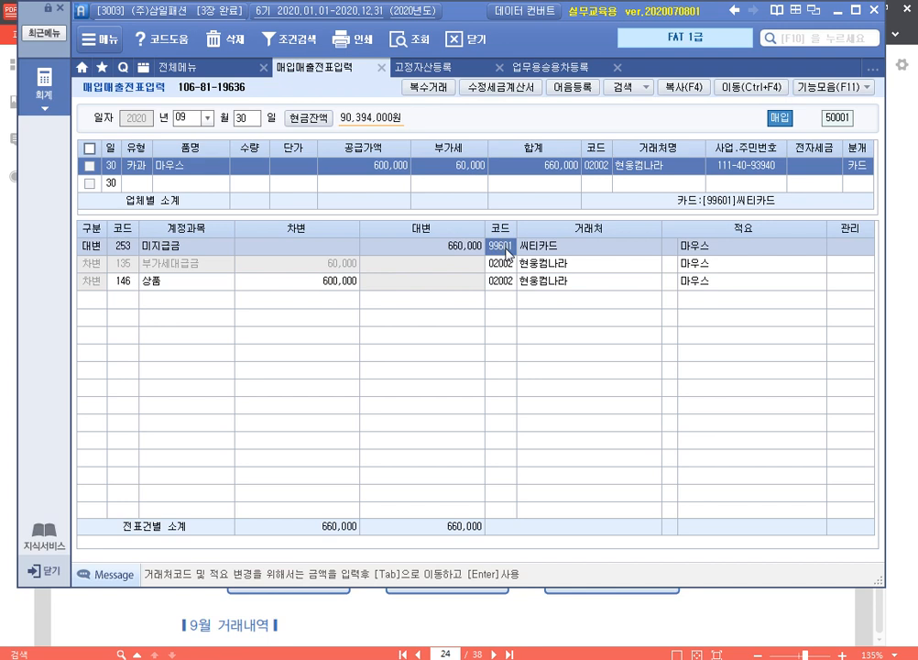
pyautogui.click(126, 282)
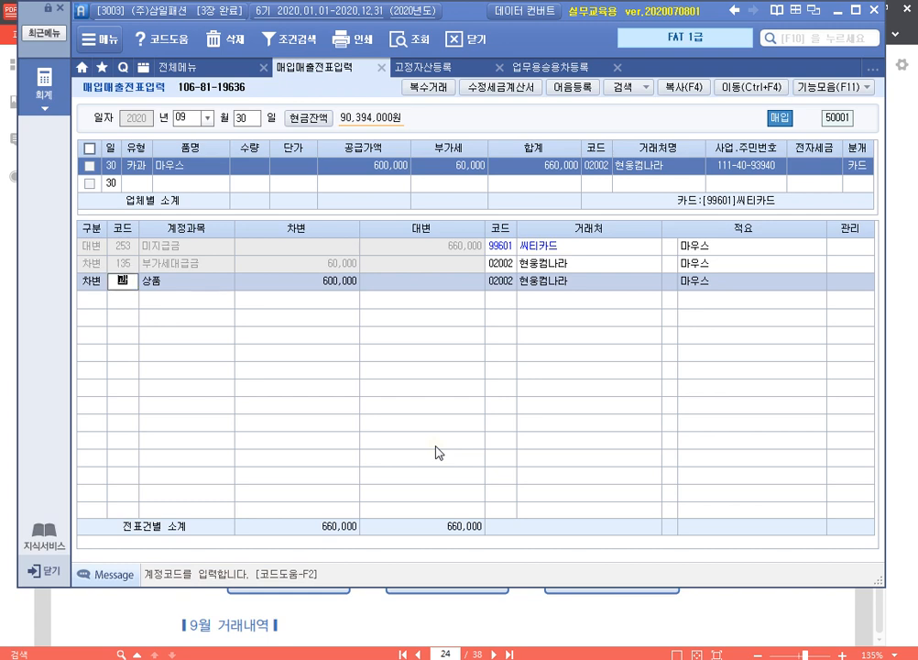
pyautogui.write('광고')
pyautogui.press('Return')
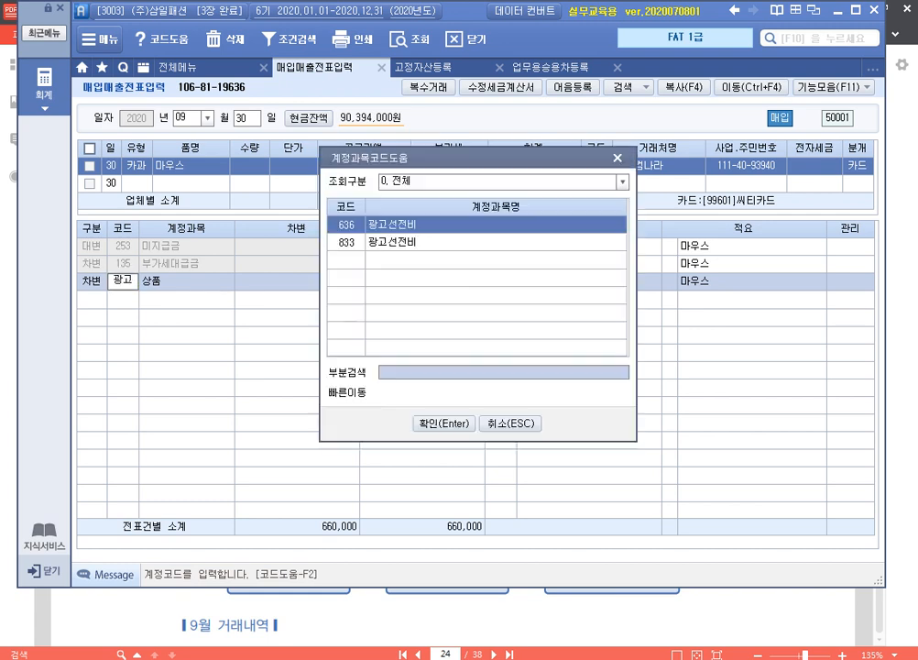
pyautogui.press('Down')
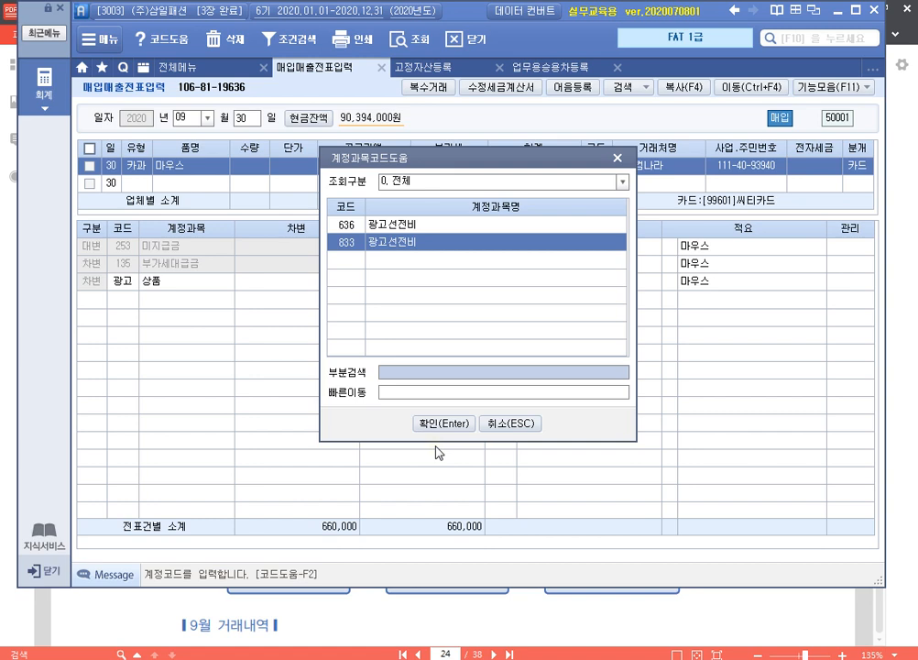
pyautogui.press('Return')
pyautogui.press('Return')
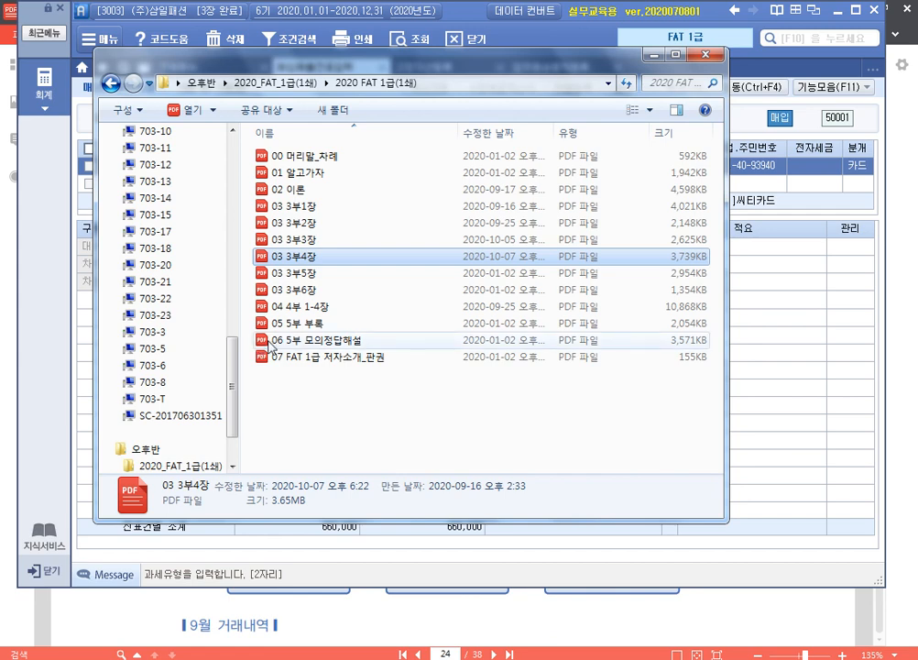
# Step: Open the PDF 04 4부 1-4장 at 135% zoom and go to the 전자세금계산서 발급 exercise on page 91
pyautogui.doubleClick(319, 308)
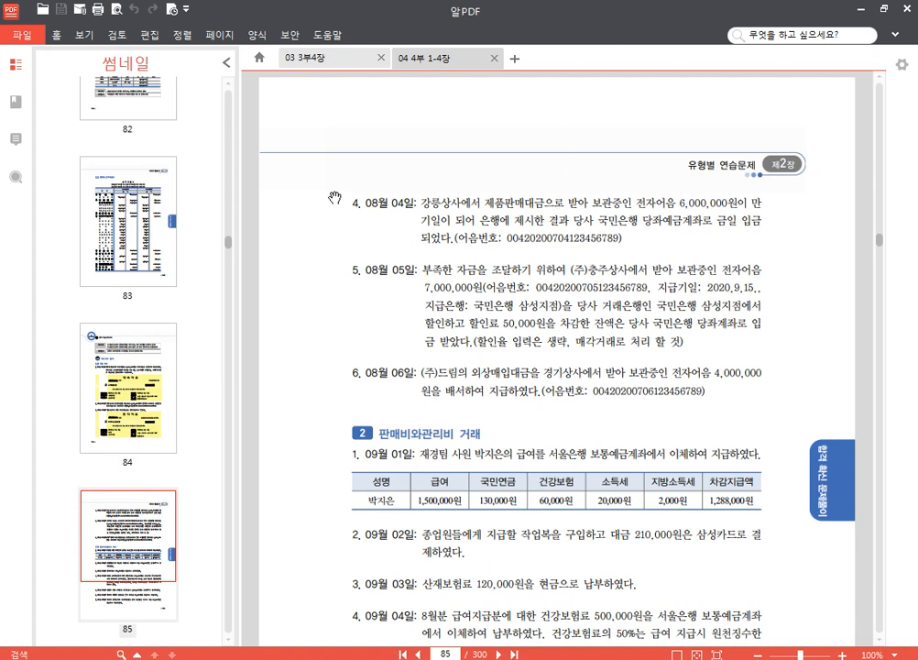
pyautogui.click(226, 63)
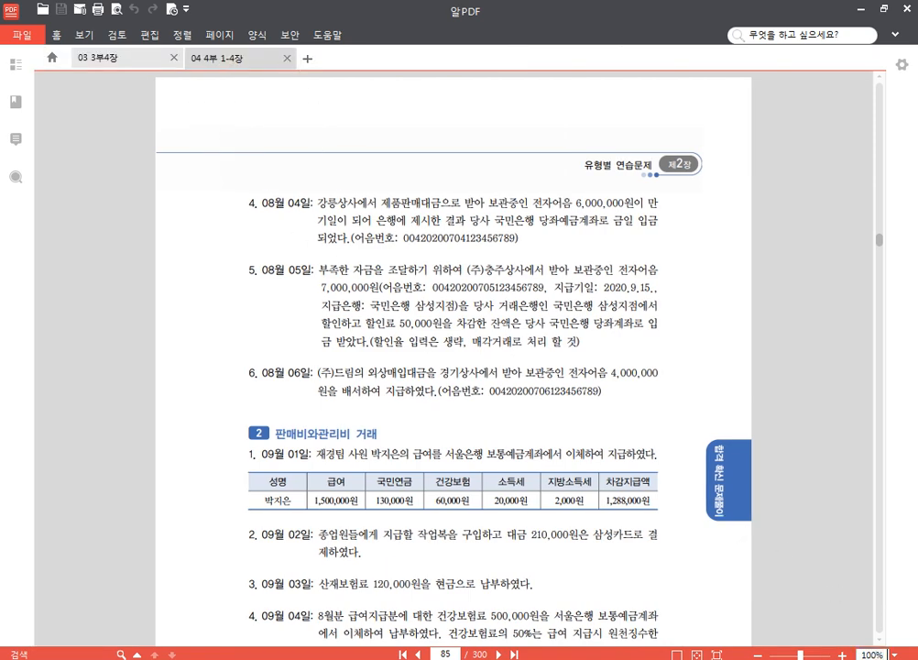
pyautogui.click(878, 654)
pyautogui.click(842, 654)
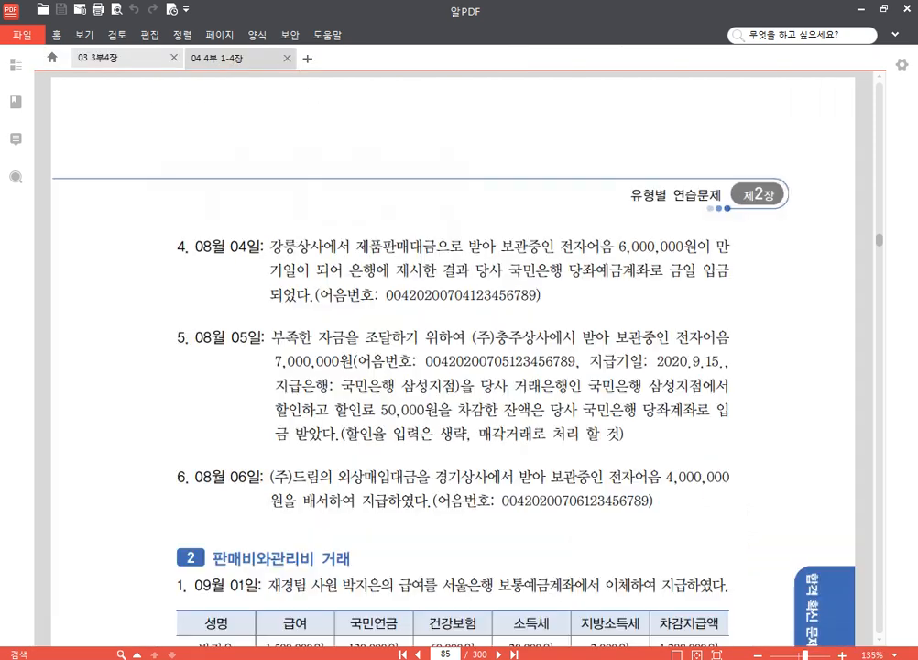
pyautogui.scroll(-5, 593, 394)
pyautogui.scroll(-20, 594, 394)
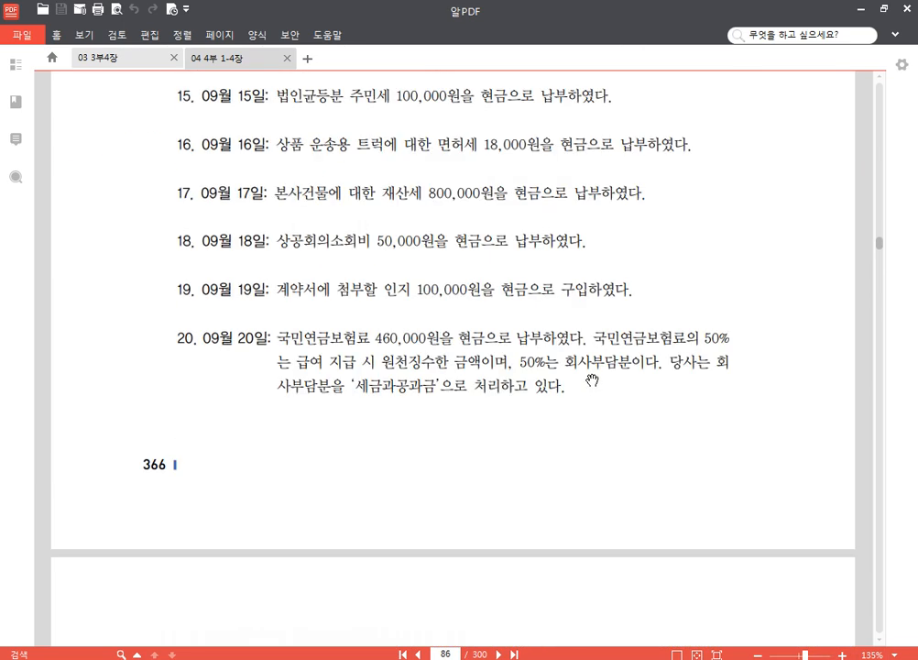
pyautogui.scroll(-5, 579, 355)
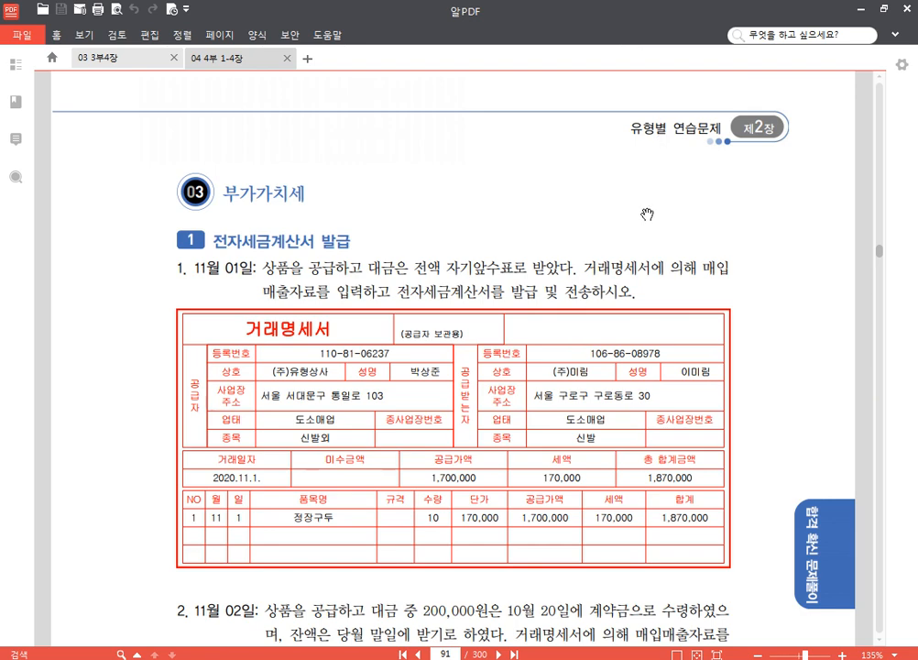
pyautogui.scroll(-1, 646, 213)
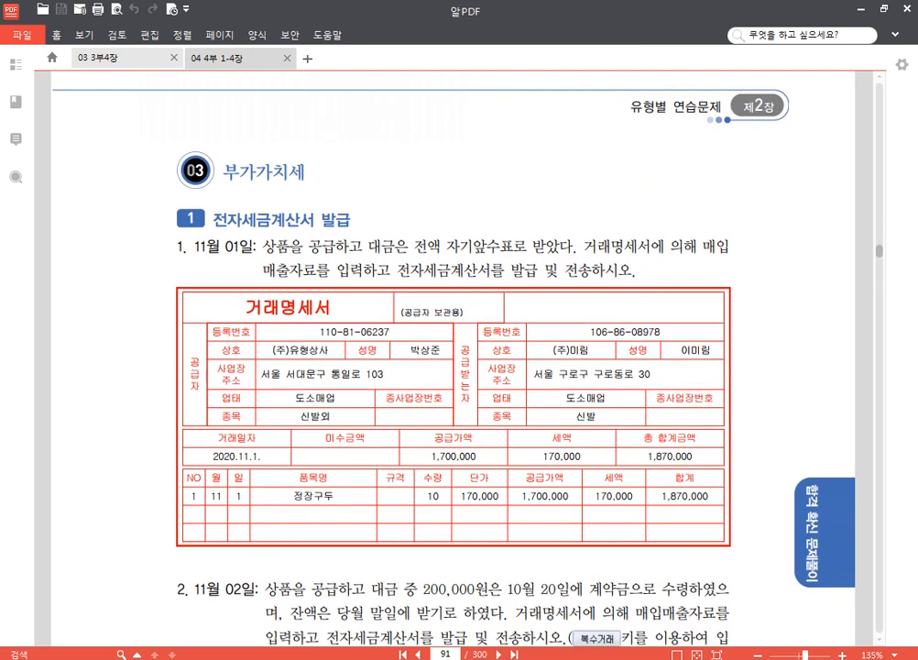
# Step: Return to SmartA and log in to company 3200 (주)유형상사 [유형별연습문제], closing the previous company's open menus
pyautogui.hotkey('alt', 'Tab')
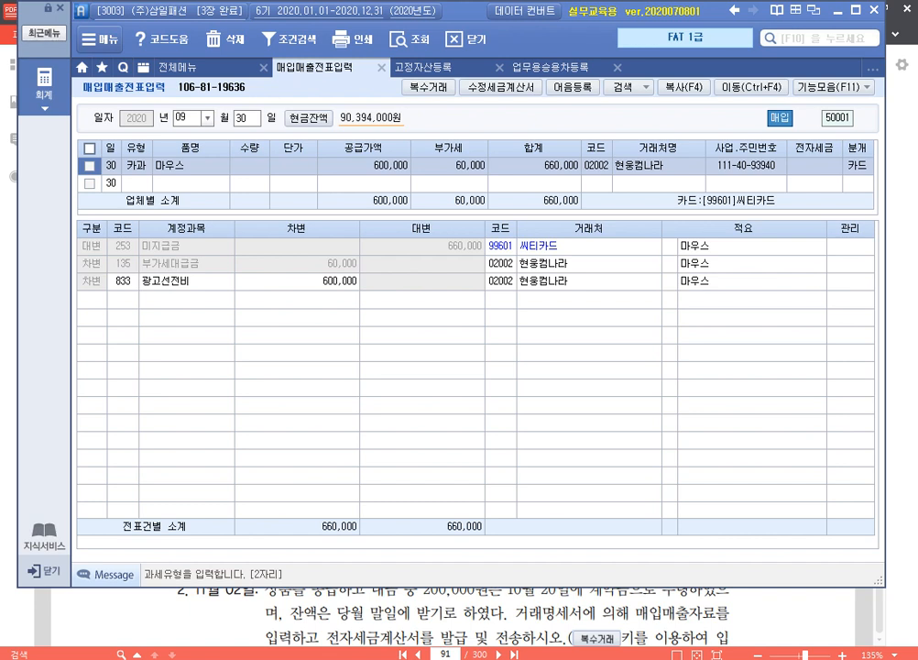
pyautogui.click(163, 17)
pyautogui.click(163, 16)
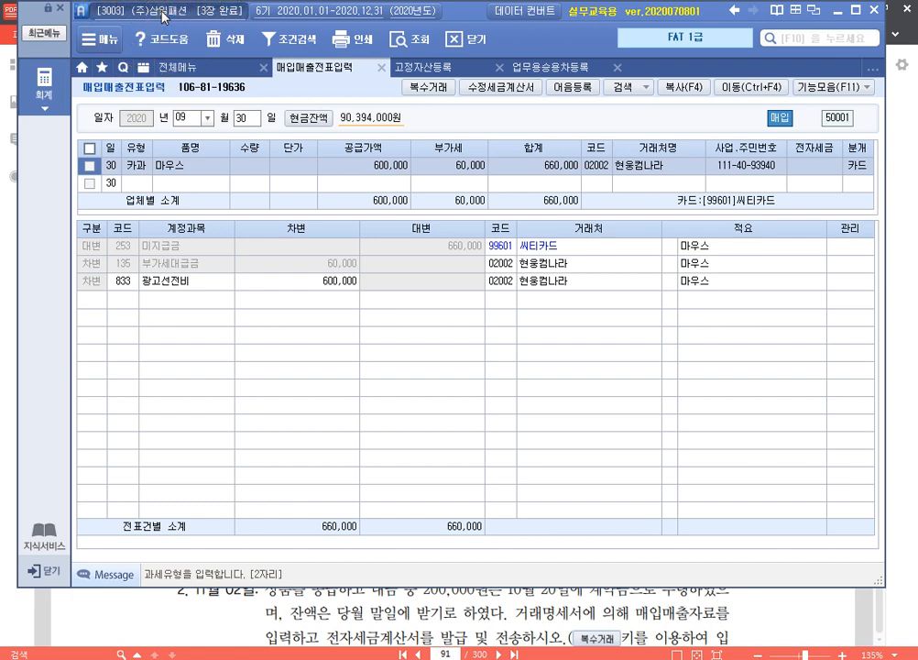
pyautogui.click(575, 314)
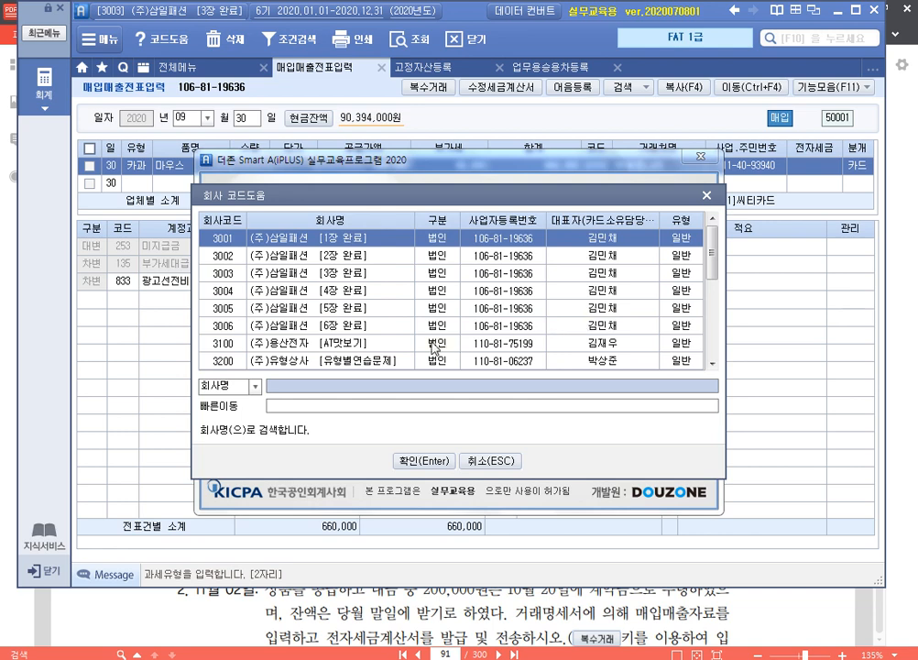
pyautogui.click(377, 367)
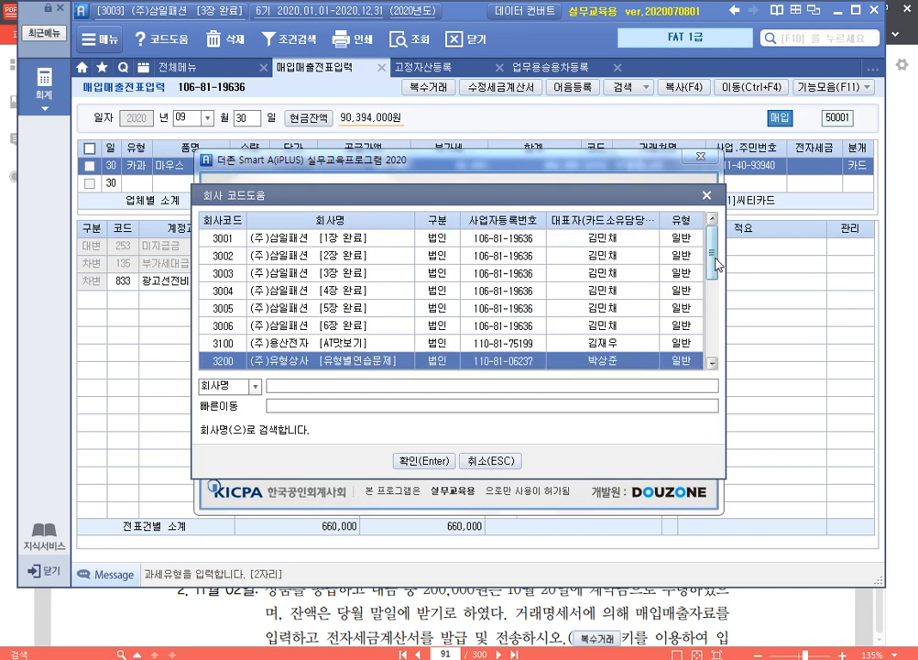
pyautogui.scroll(-1, 715, 281)
pyautogui.scroll(-2, 715, 281)
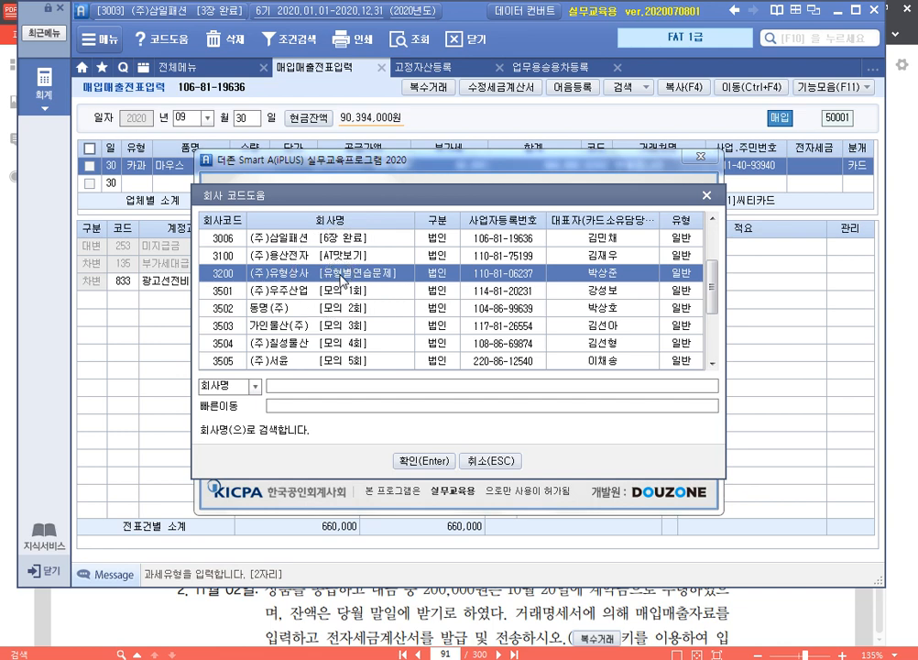
pyautogui.click(423, 460)
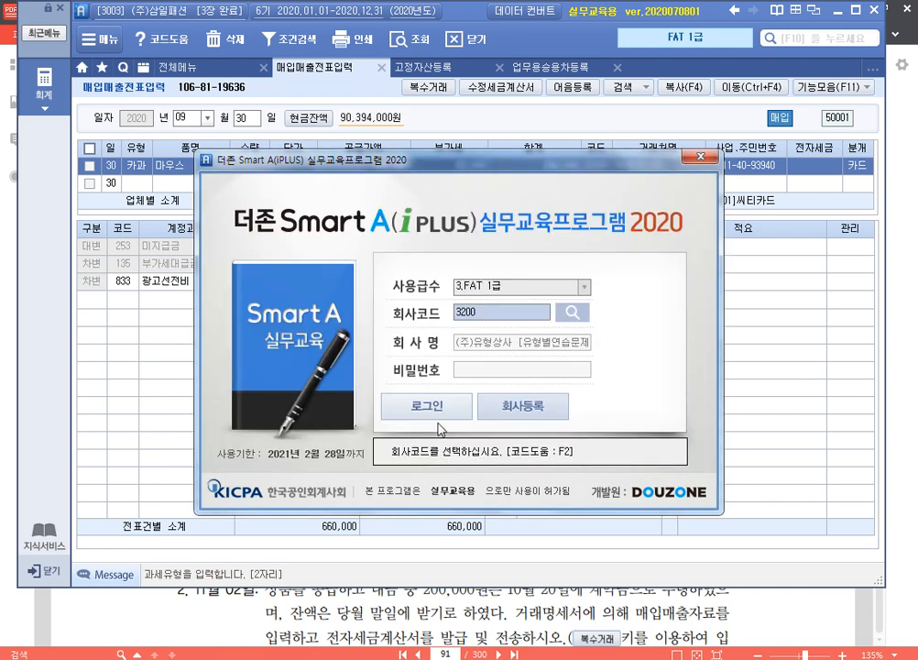
pyautogui.click(404, 406)
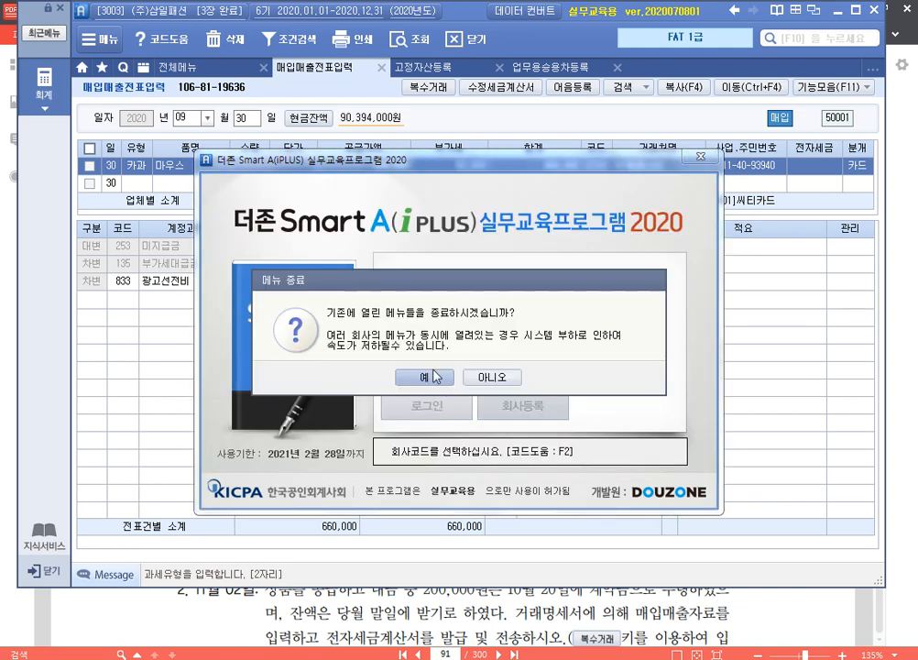
pyautogui.click(435, 376)
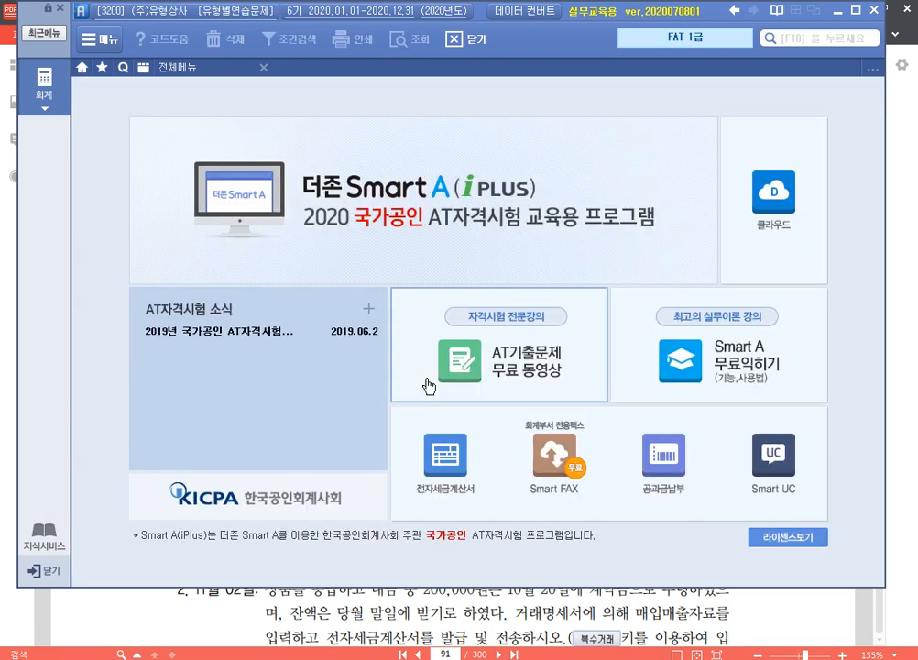
# Step: Open 매입매출전표입력 and review the November 1 거래명세서 exercise in the PDF
pyautogui.click(43, 82)
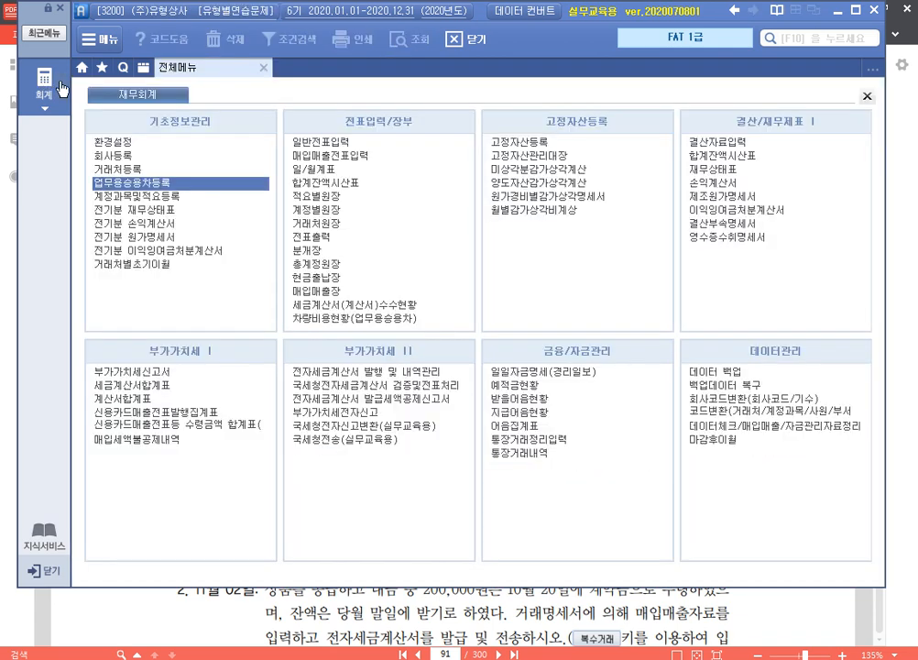
pyautogui.click(372, 157)
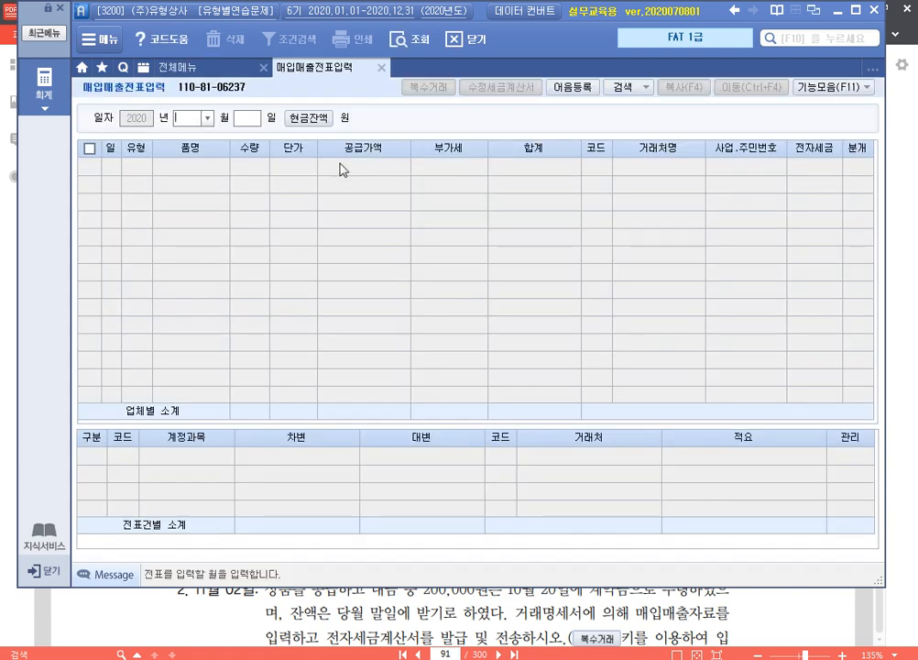
pyautogui.click(755, 625)
pyautogui.scroll(-3, 491, 412)
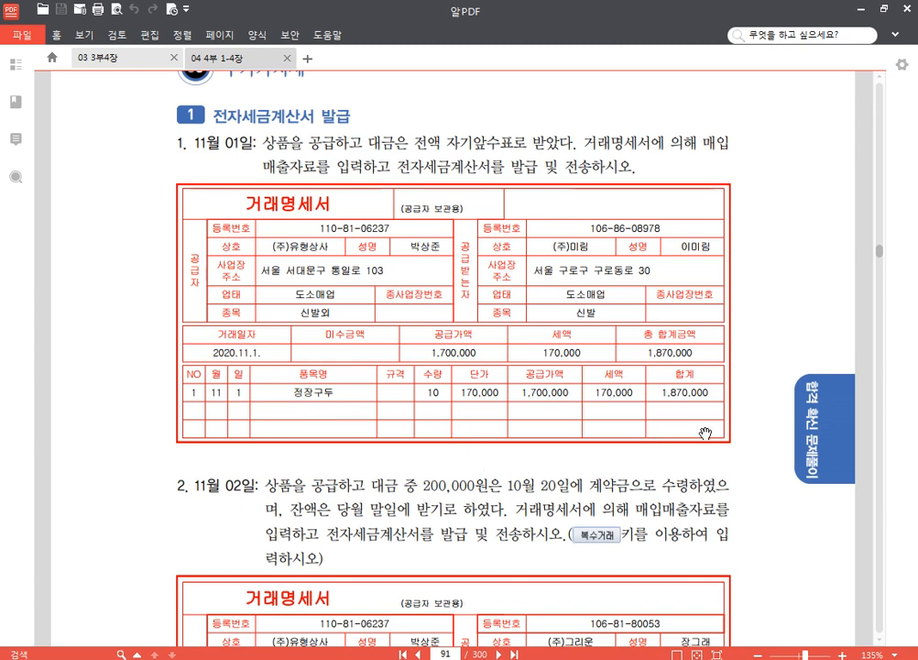
pyautogui.scroll(-1, 704, 434)
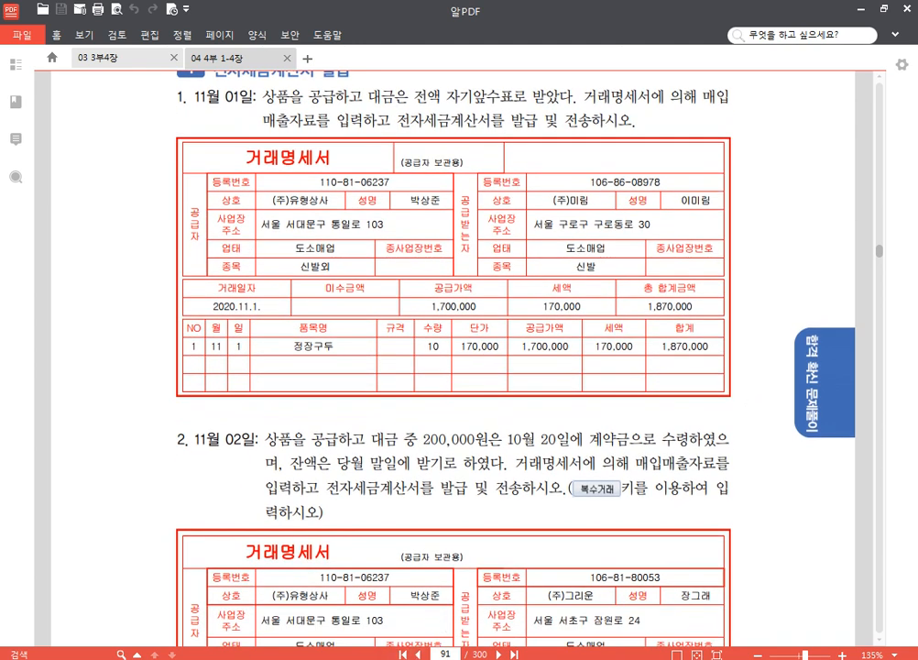
# Step: Back in SmartA, set the voucher date to November 1 and start a type 11 과세 sales entry
pyautogui.hotkey('alt', 'Tab')
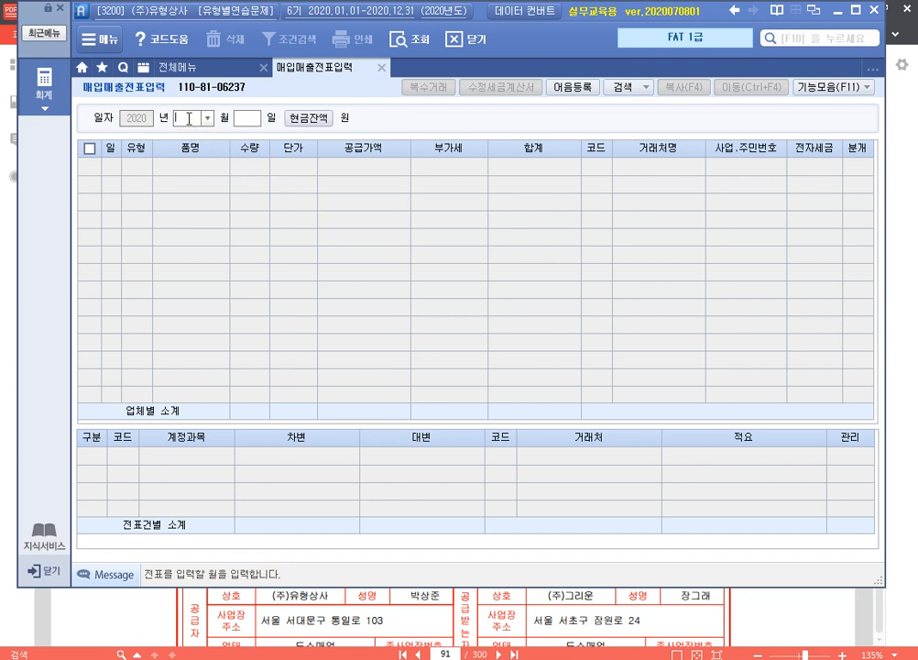
pyautogui.write('1')
pyautogui.press('Return')
pyautogui.press('Return')
pyautogui.write('11')
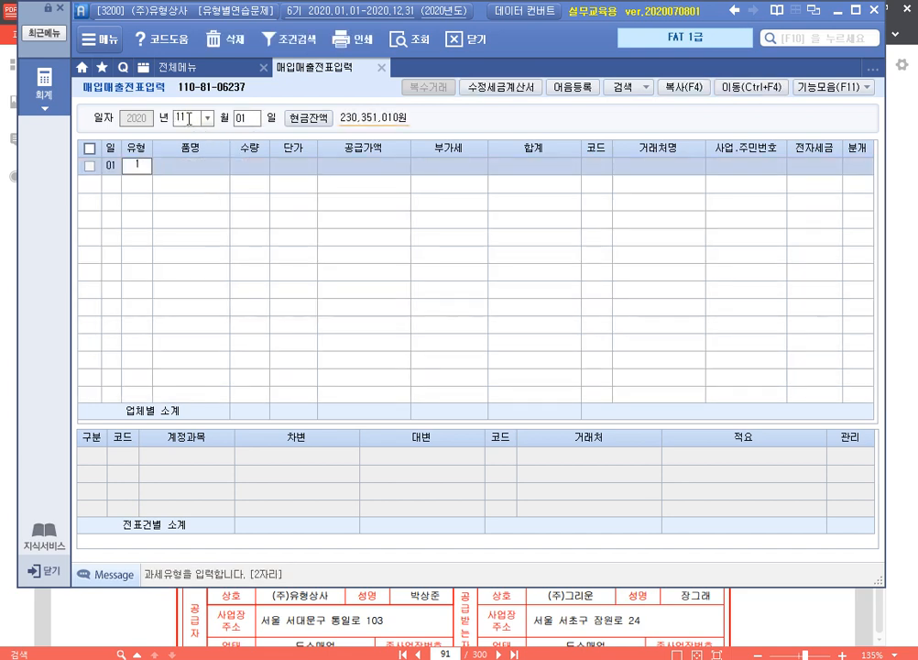
pyautogui.press('Return')
# Step: Enter the item 정장구두 with quantity 10 and unit price 170,000, accepting the calculated 공급가액 and 부가세
pyautogui.write('정장구두')
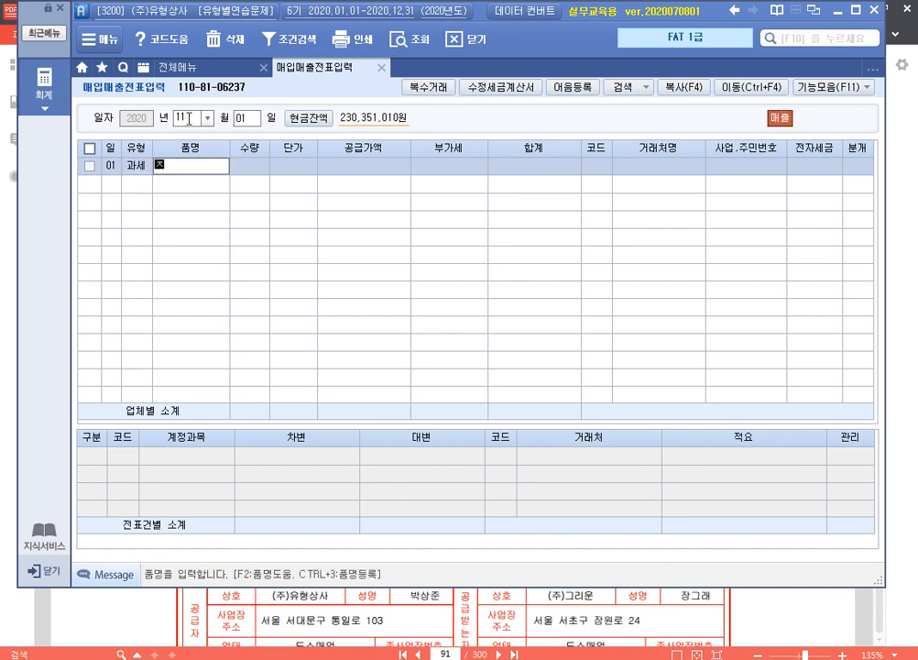
pyautogui.press('Return')
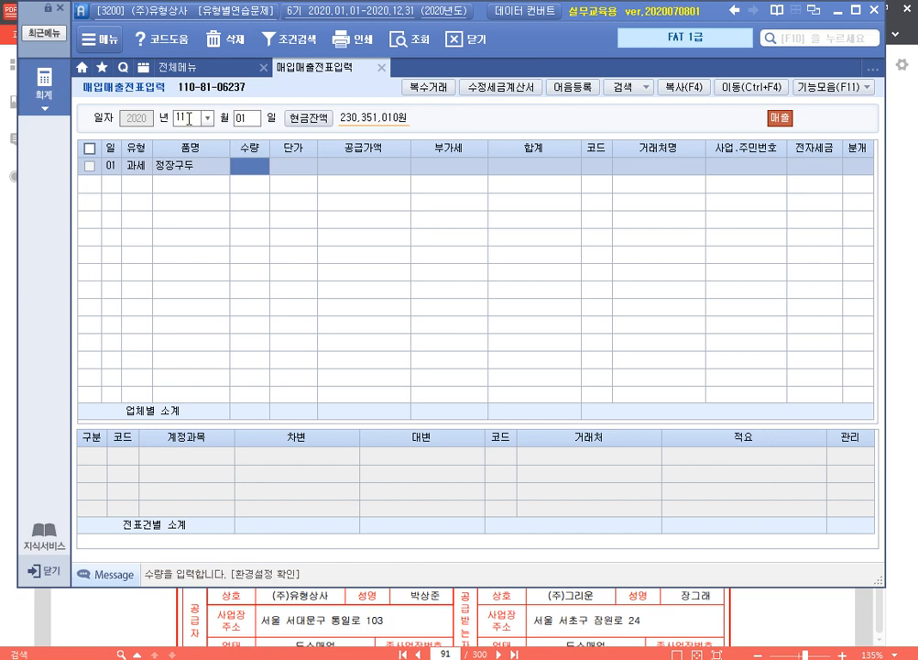
pyautogui.write('10')
pyautogui.press('Return')
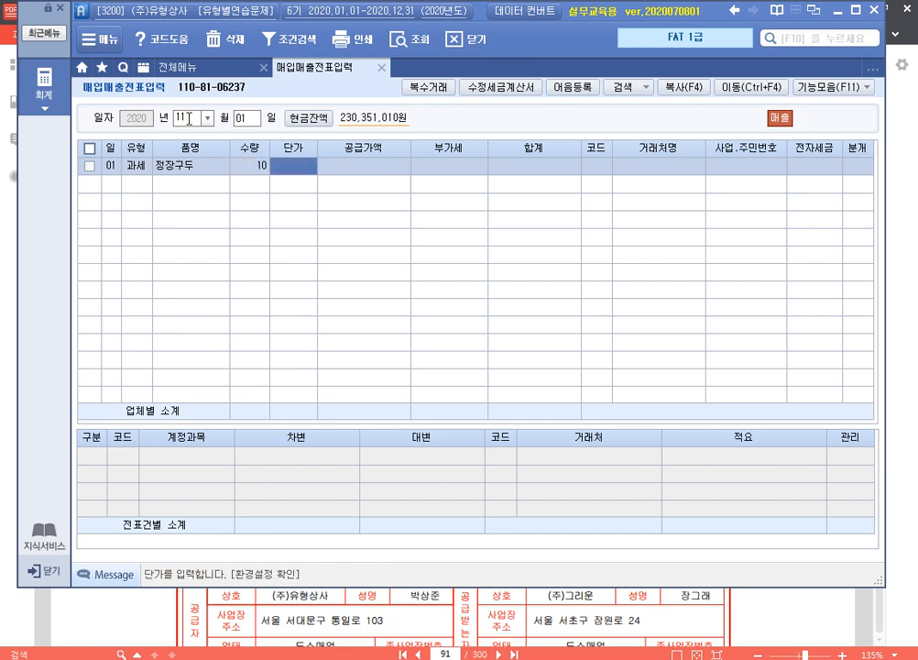
pyautogui.write('1700000')
pyautogui.press('Return')
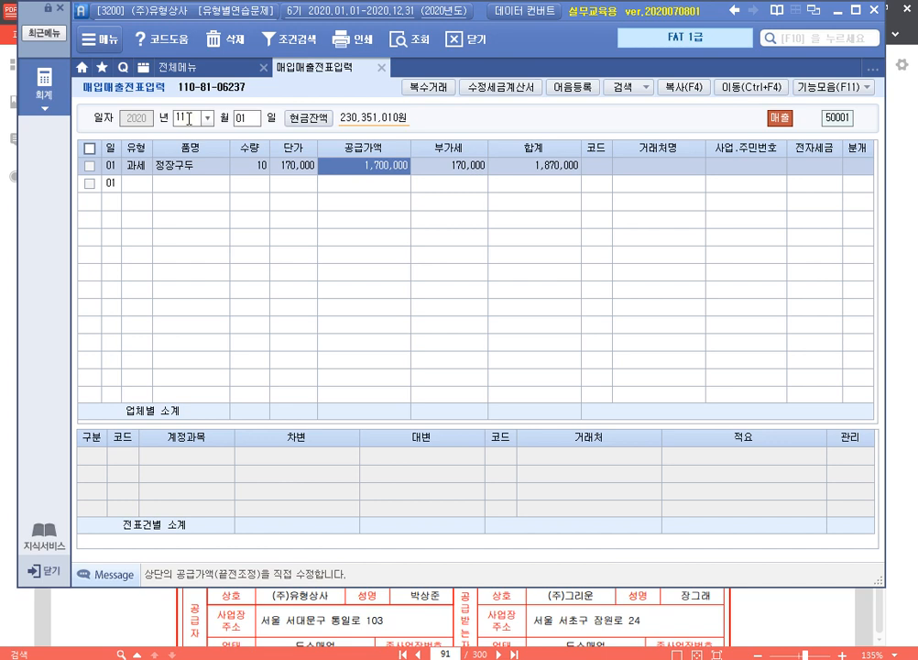
pyautogui.press('Return')
pyautogui.press('Return')
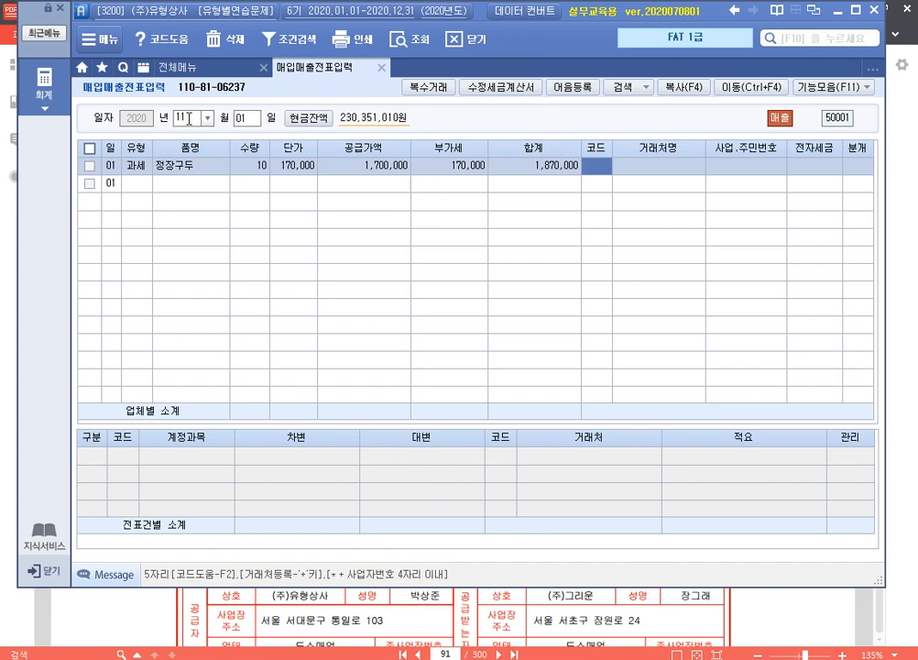
# Step: Assign the customer (주)미림 to the 정장구두 sales line
pyautogui.write('미림')
pyautogui.press('Return')
pyautogui.press('Return')
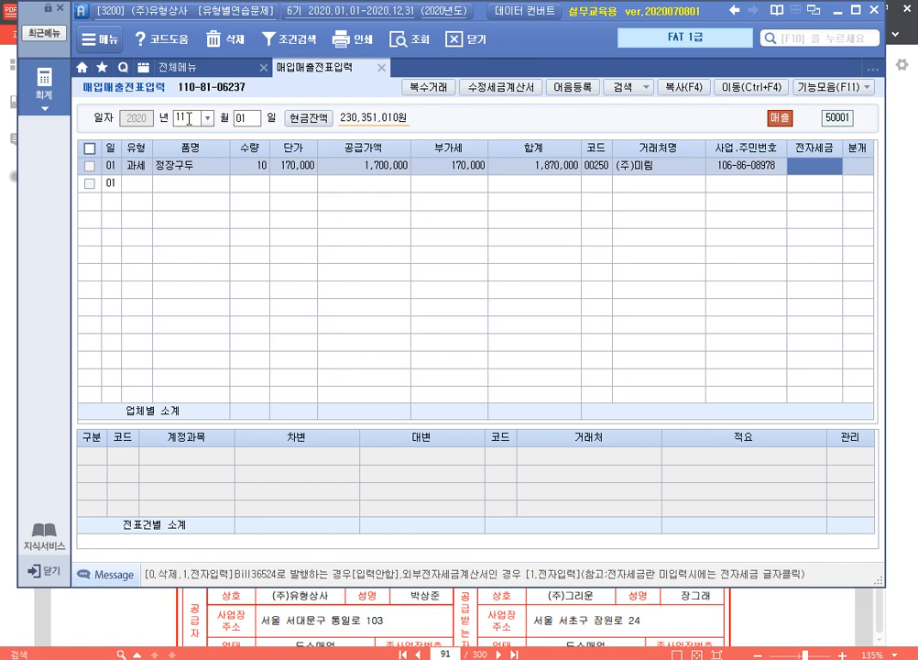
# Step: Leave 전자세금 blank for the 정장구두 sale, set its 분개 type to 3 (혼합), and enlarge the journal lines area
pyautogui.press('Return')
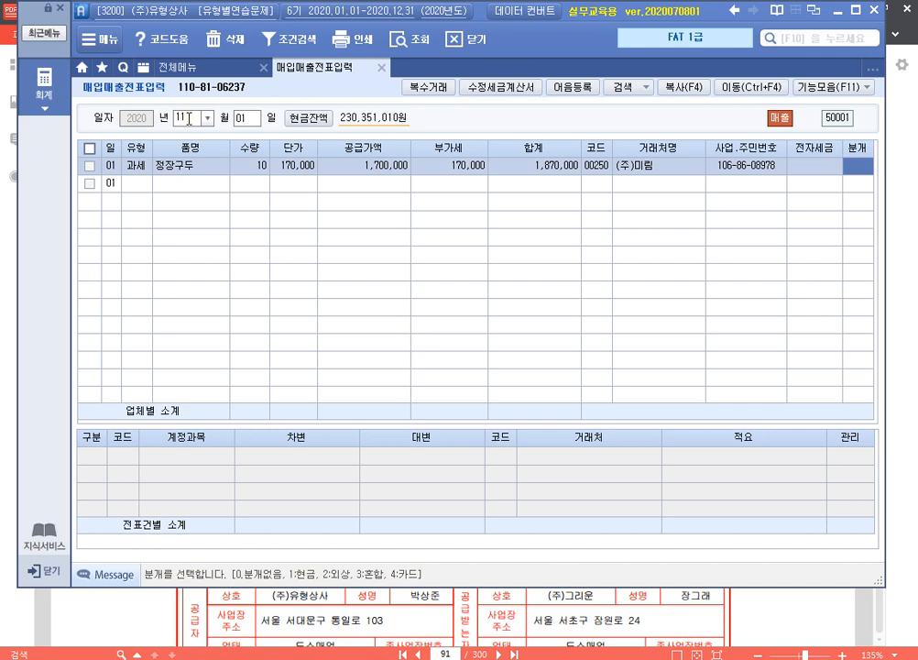
pyautogui.write('3')
pyautogui.press('Return')
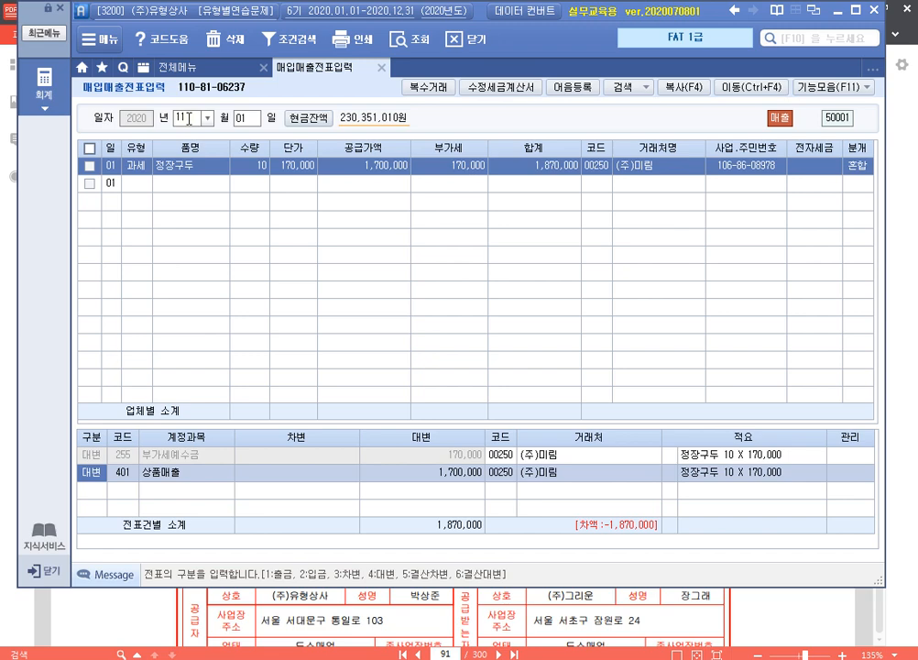
pyautogui.moveTo(376, 427); pyautogui.dragTo(385, 226)
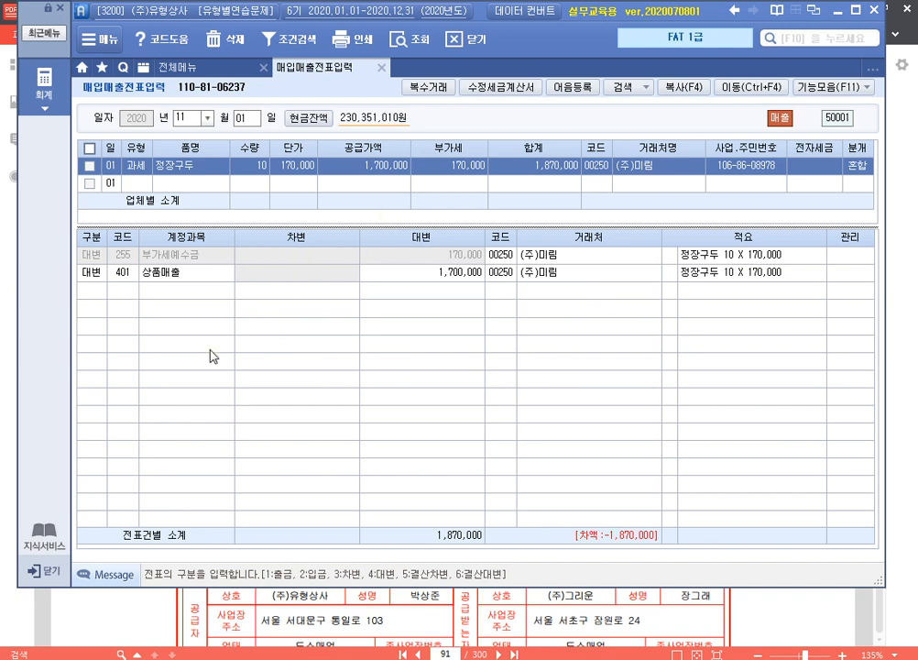
# Step: Add a debit (3 차변) journal line for account 101 현금 with an amount of 1,870,000
pyautogui.click(205, 295)
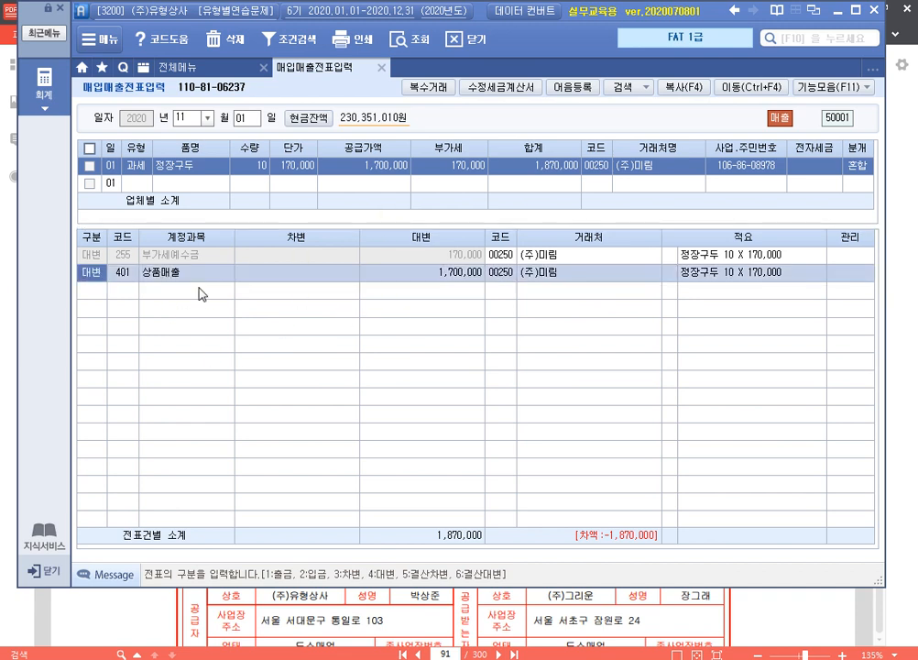
pyautogui.press('Return')
pyautogui.press('Return')
pyautogui.press('Return')
pyautogui.press('Return')
pyautogui.press('Return')
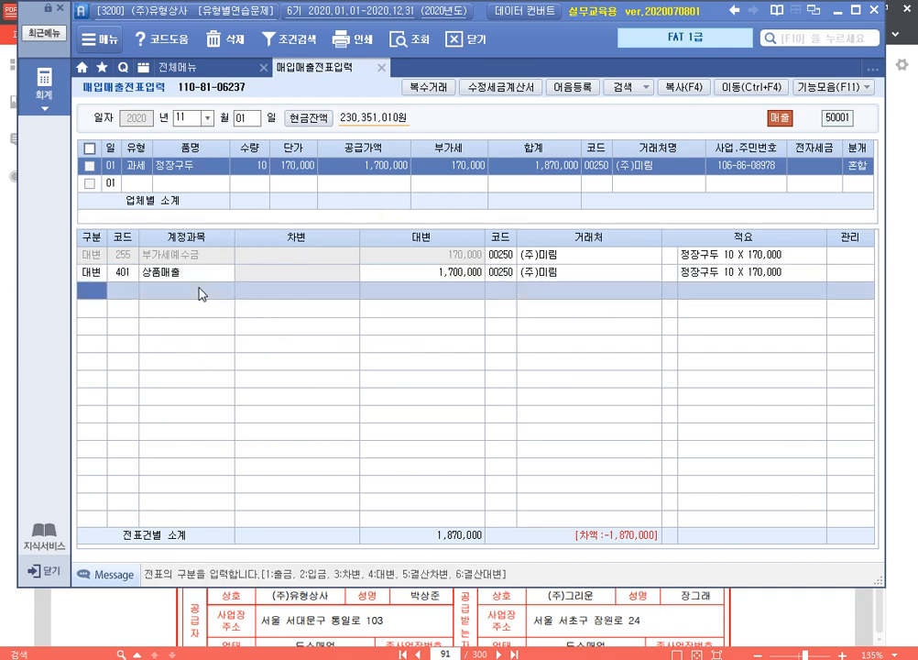
pyautogui.write('3')
pyautogui.press('Return')
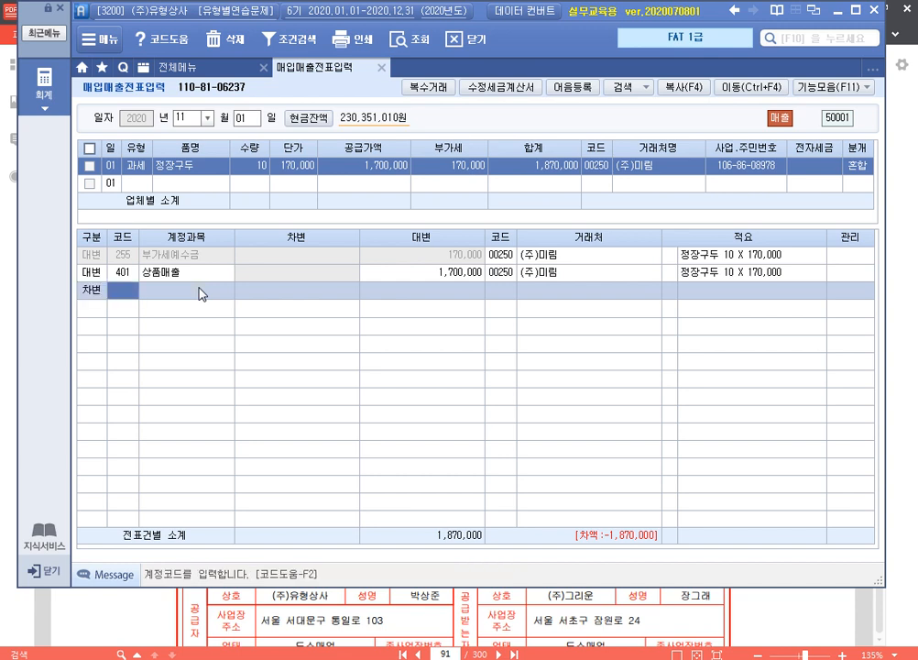
pyautogui.write('101')
pyautogui.press('Return')
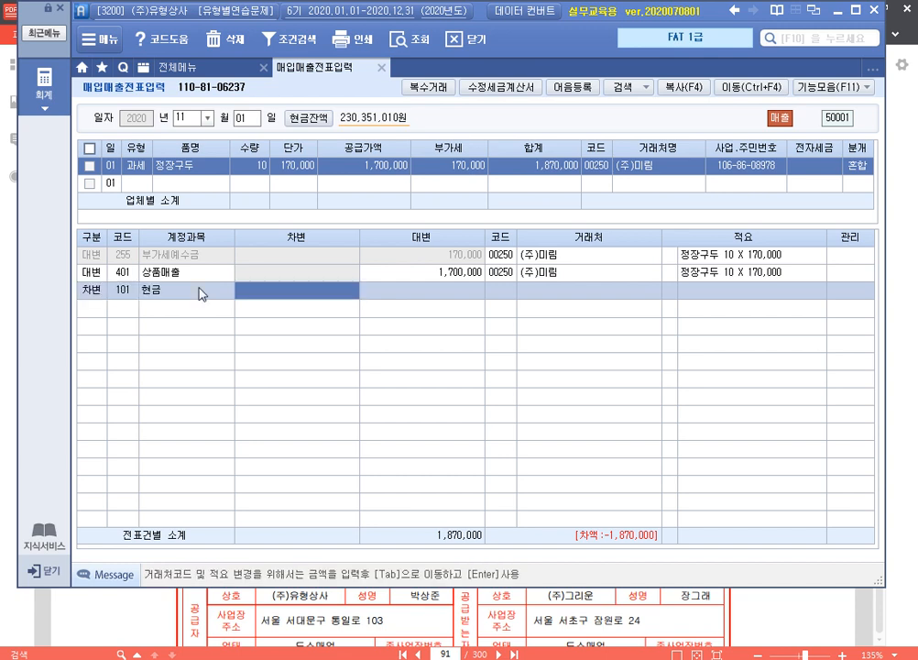
pyautogui.write('1870000')
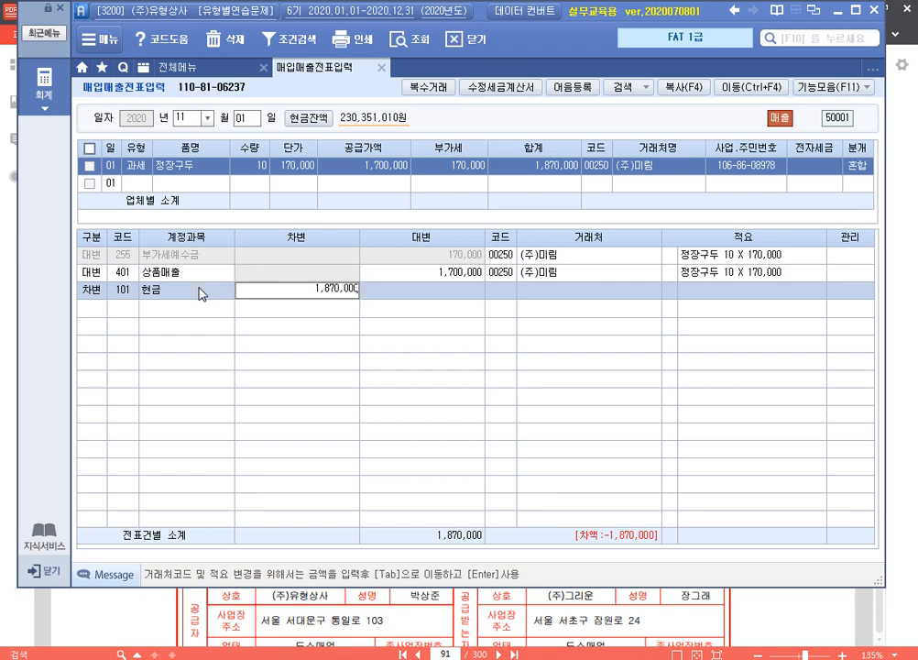
pyautogui.press('Return')
pyautogui.press('Return')
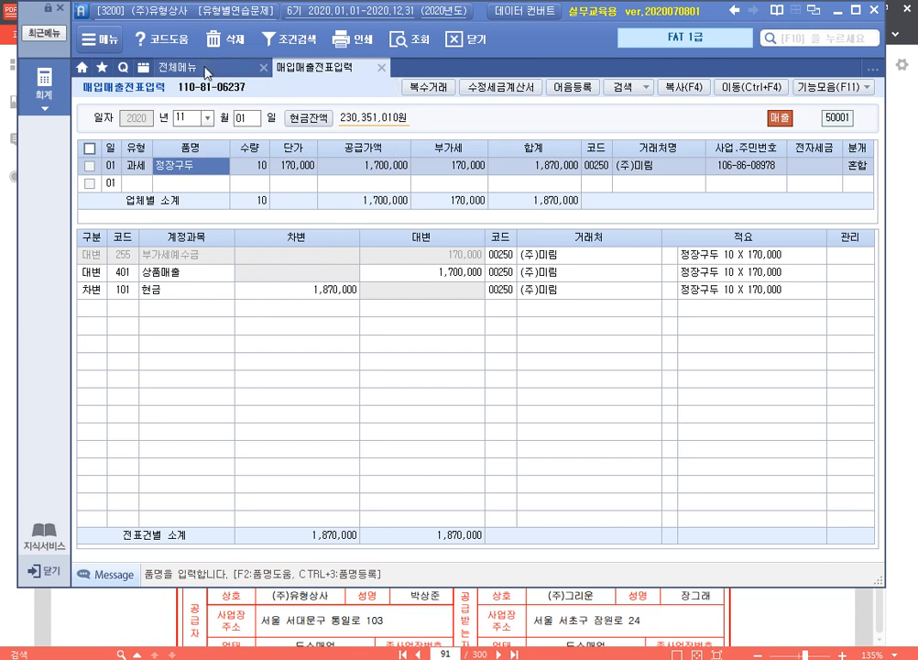
# Step: Open 전자세금계산서 발행 및 내역관리 and query sales invoices dated 2020-11-01 to 2020-11-01 for all customers
pyautogui.click(177, 68)
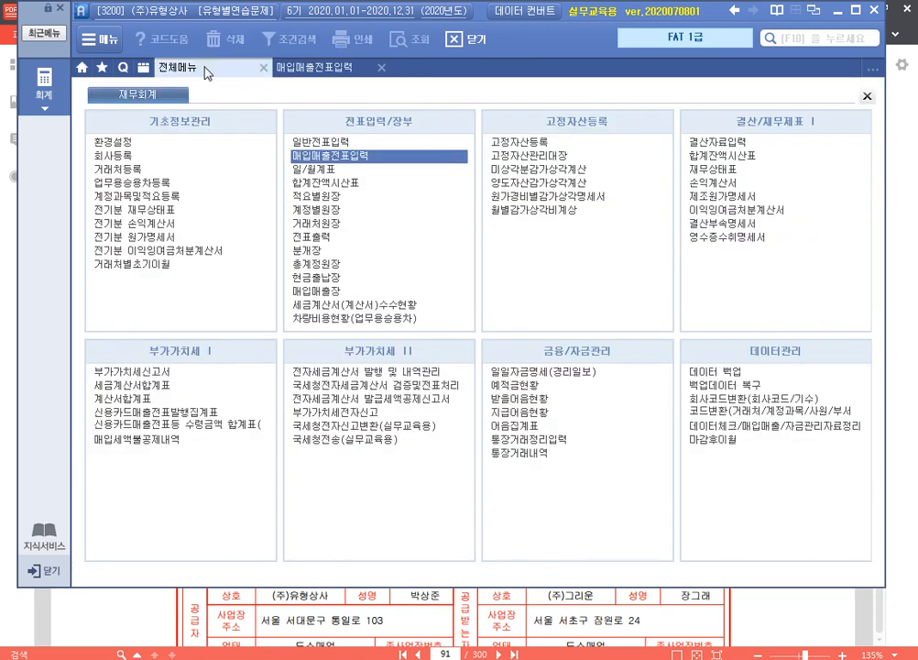
pyautogui.click(417, 373)
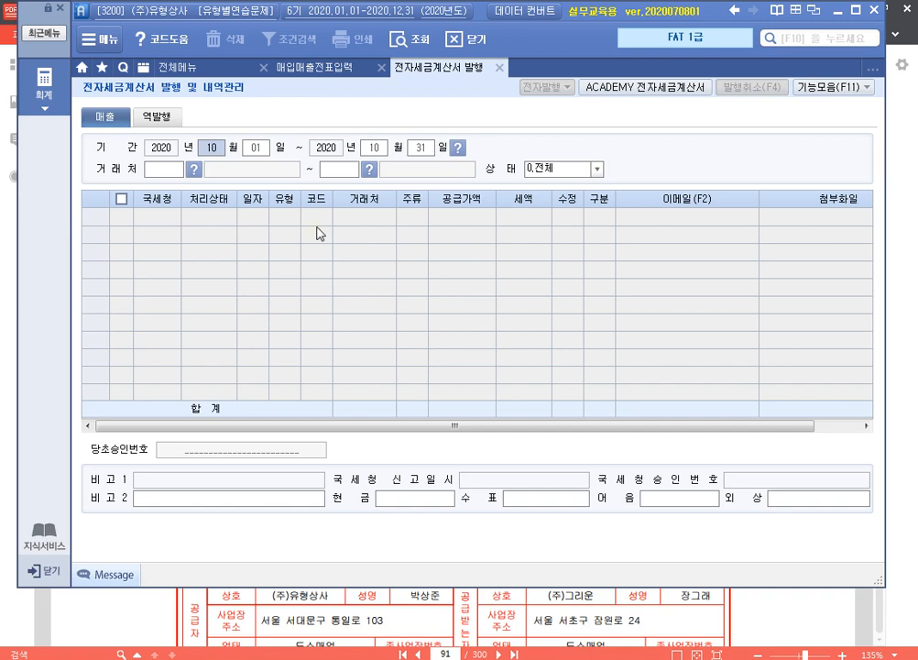
pyautogui.click(177, 67)
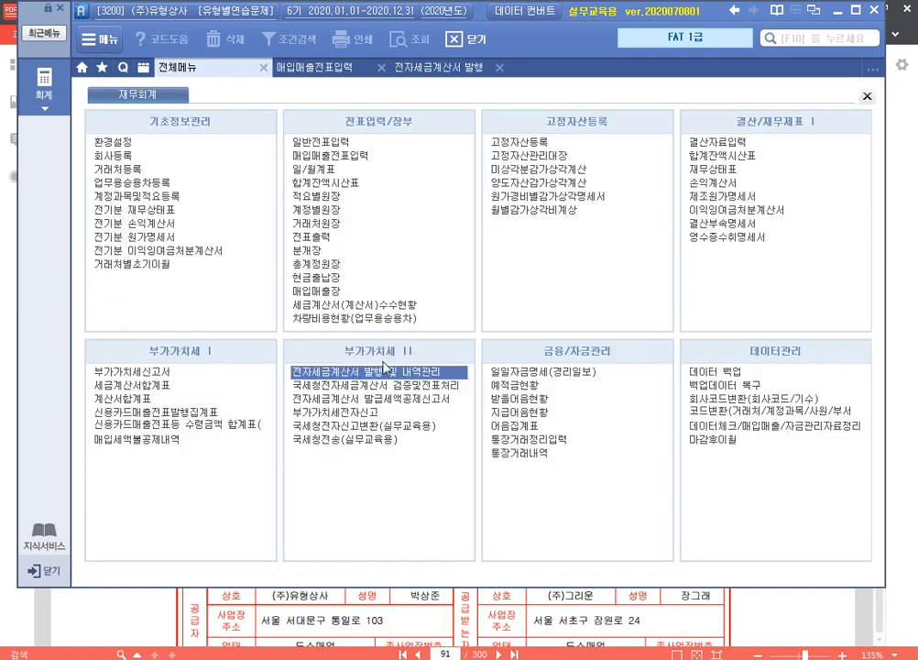
pyautogui.click(462, 70)
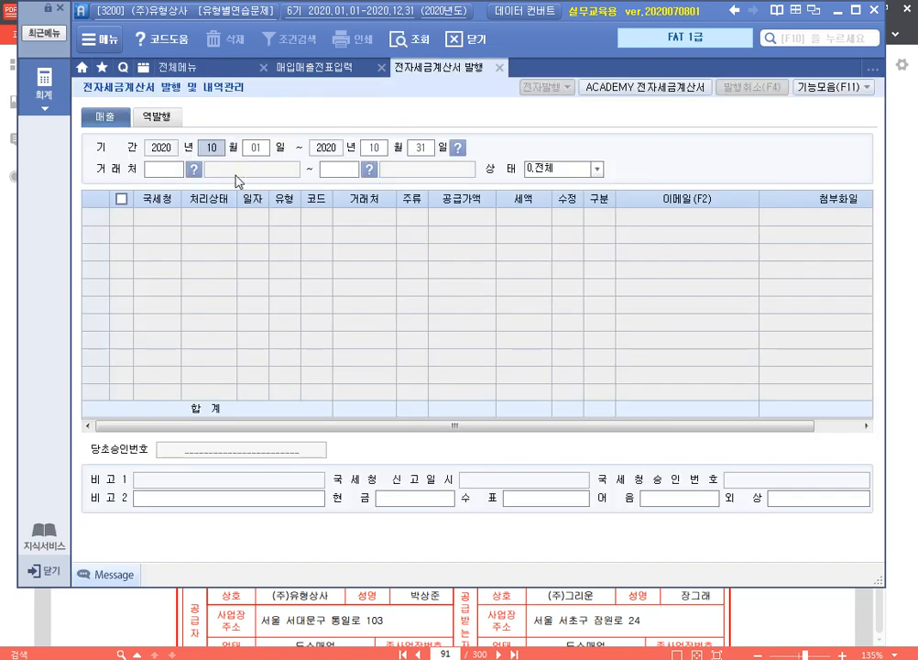
pyautogui.write('1101')
pyautogui.press('Return')
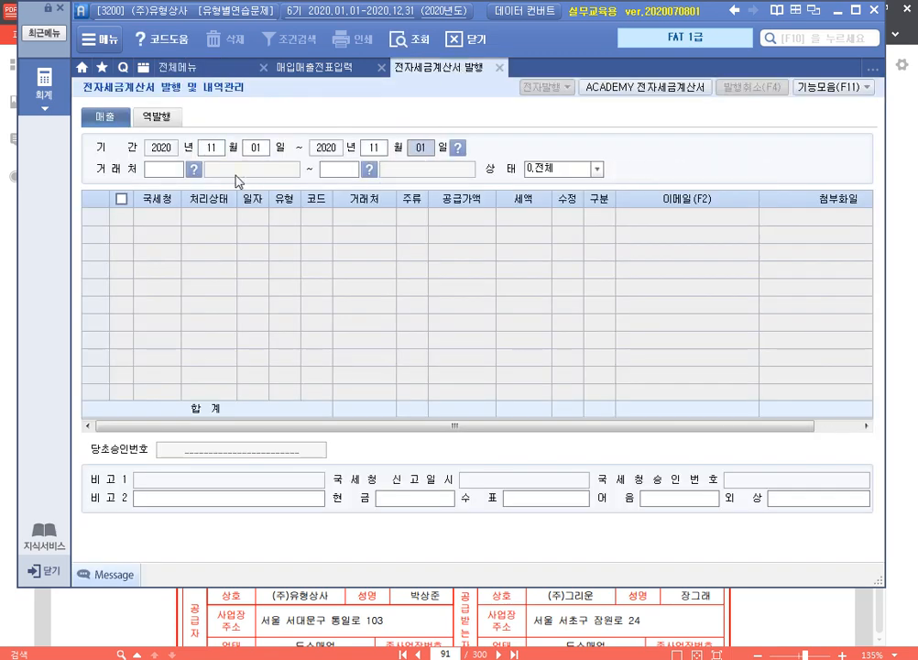
pyautogui.press('Return')
pyautogui.press('Return')
pyautogui.press('Return')
pyautogui.press('Return')
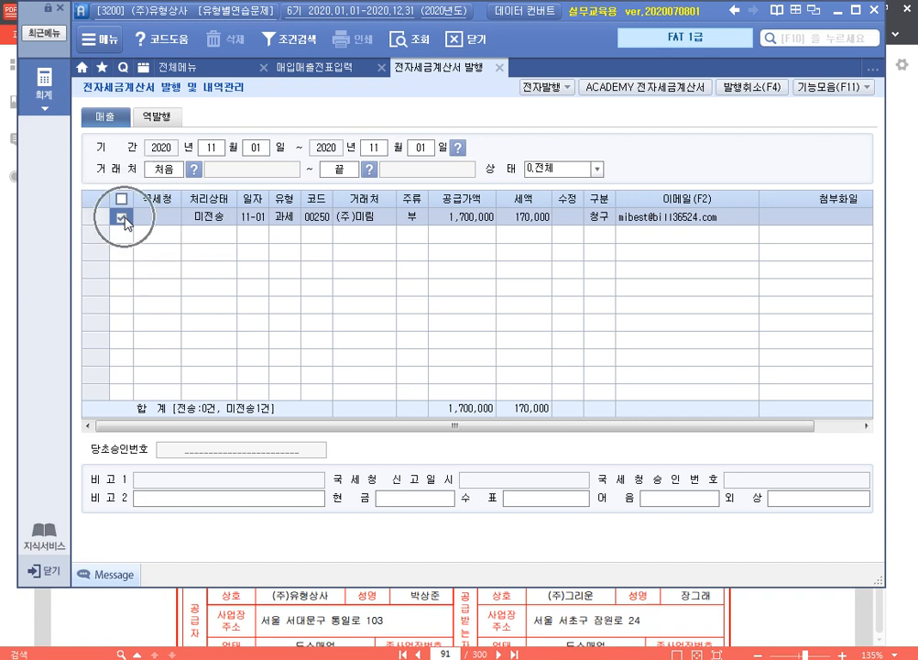
# Step: Issue the selected (주)미림 electronic tax invoice, logging in with the prefilled credentials
pyautogui.click(547, 89)
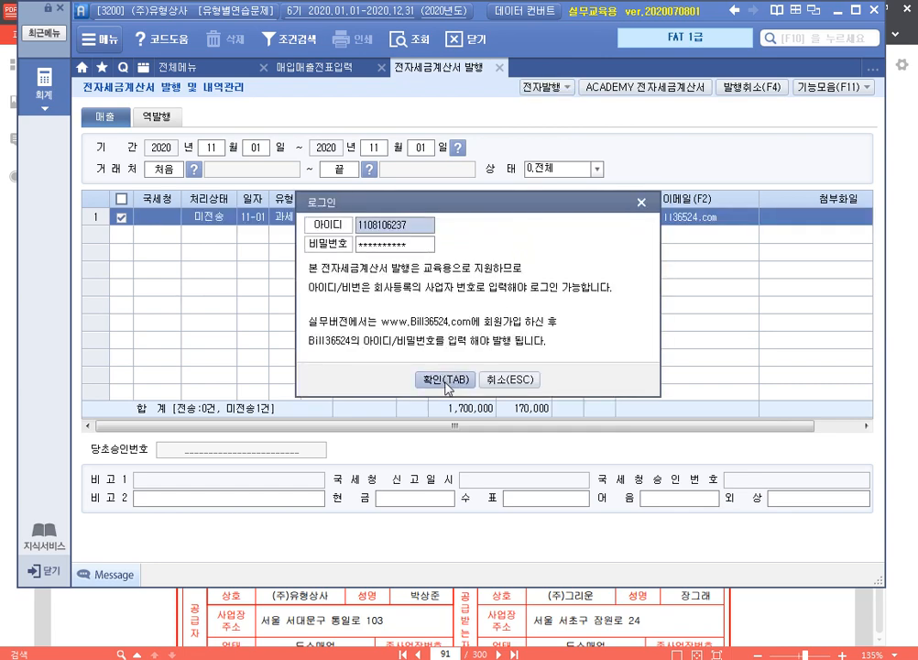
pyautogui.click(353, 299)
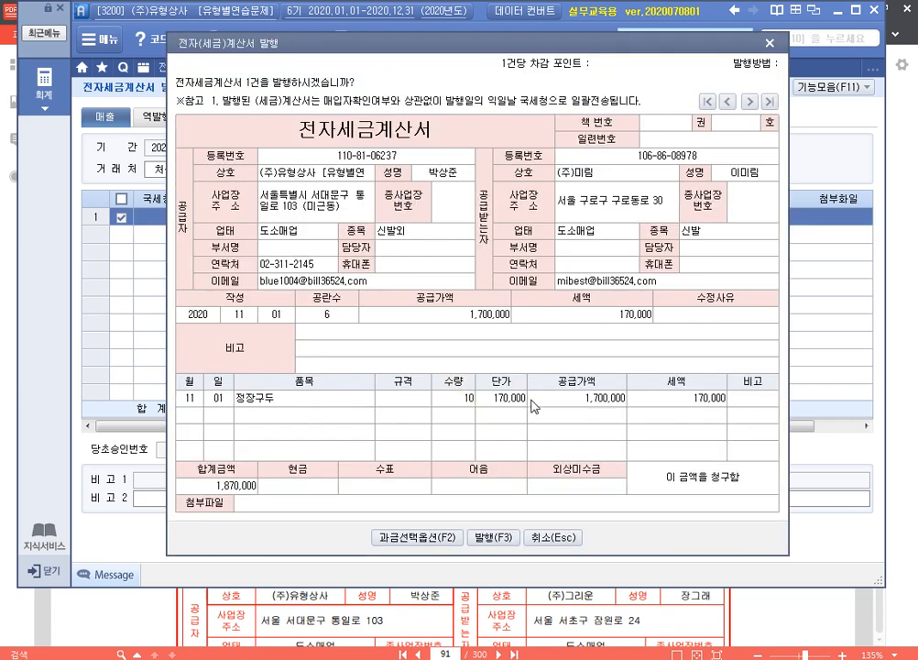
pyautogui.click(503, 538)
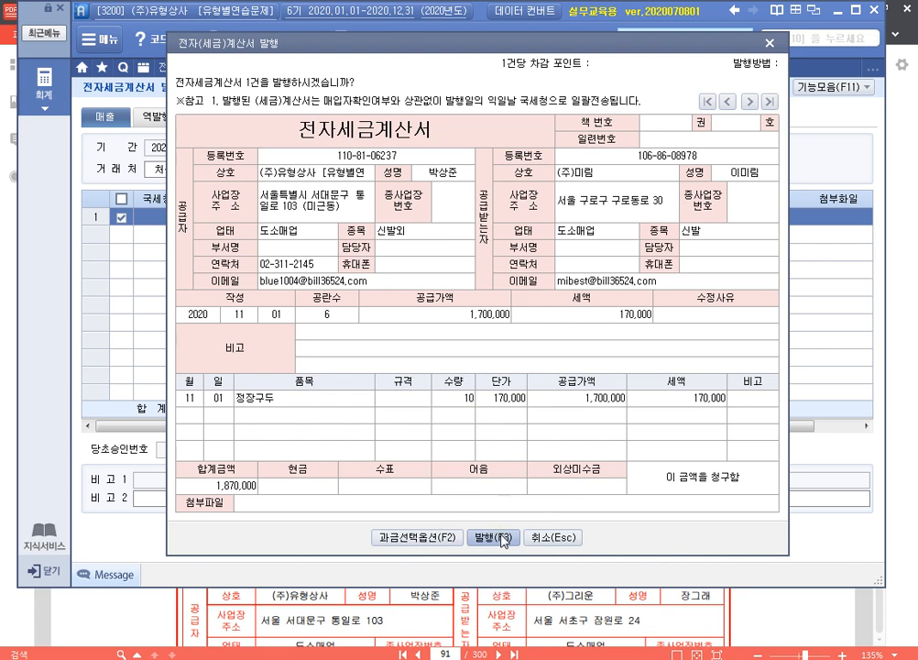
pyautogui.click(502, 539)
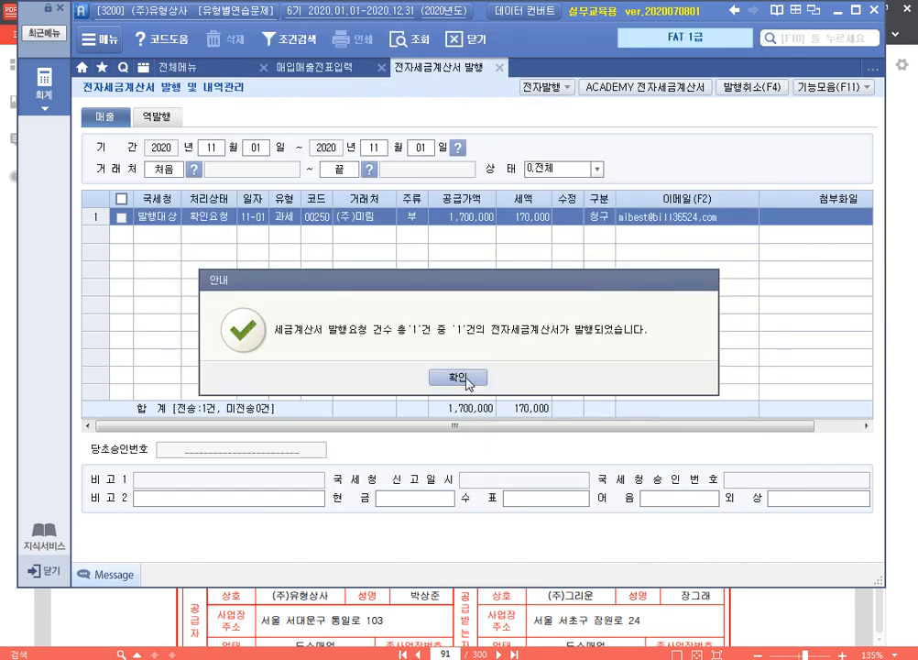
pyautogui.click(457, 377)
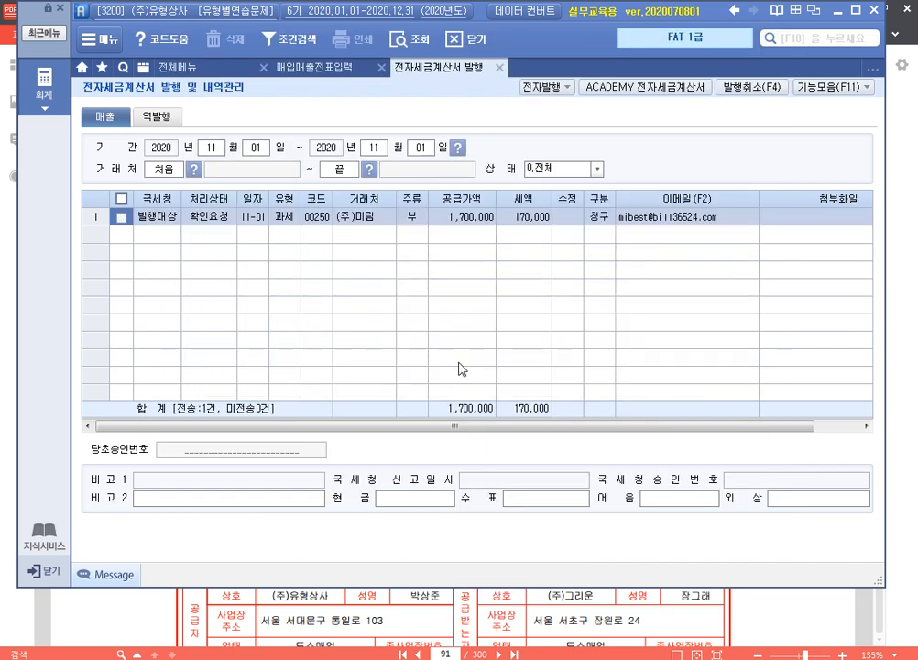
# Step: Log in to ACADEMY 전자세금계산서, look up the (주)미림 sales invoice, issue it to the tax office, and close the site window
pyautogui.click(654, 92)
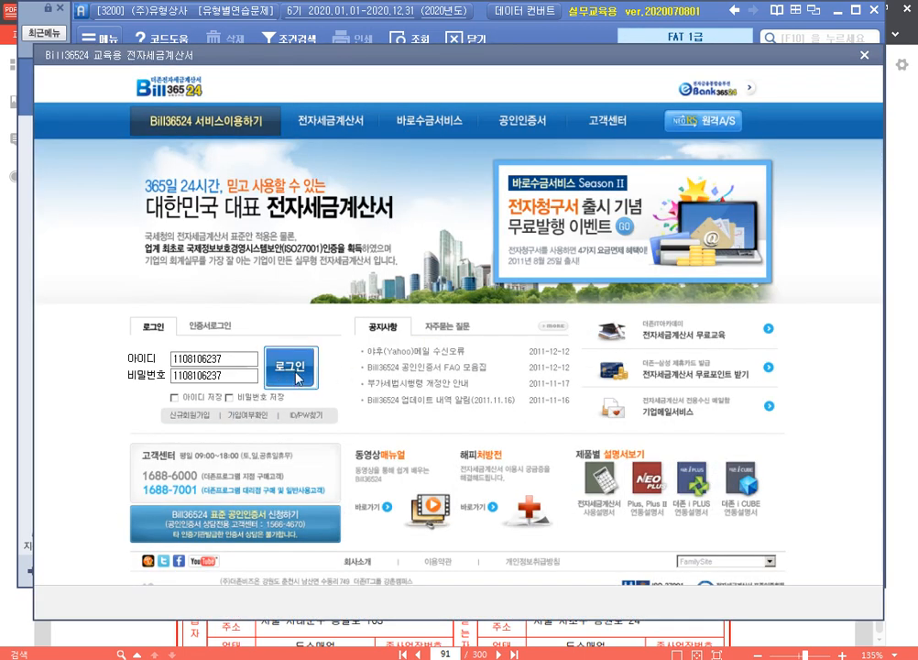
pyautogui.click(296, 368)
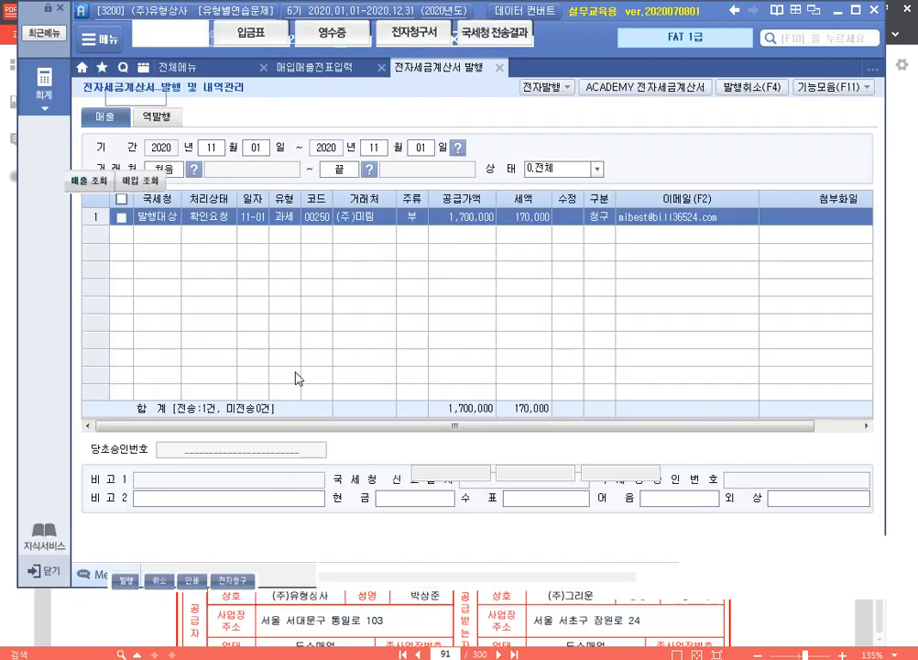
pyautogui.click(99, 187)
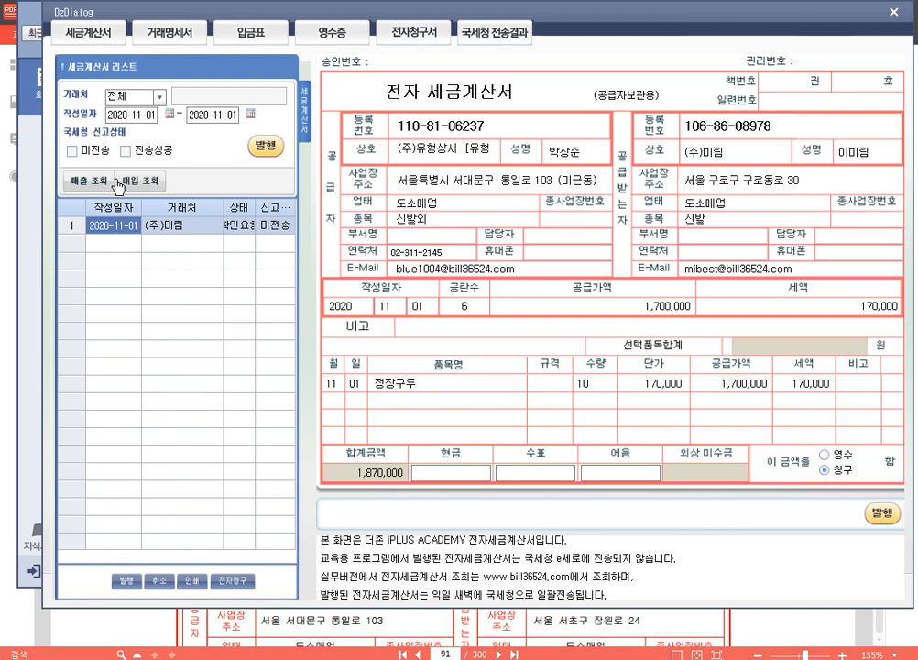
pyautogui.click(277, 148)
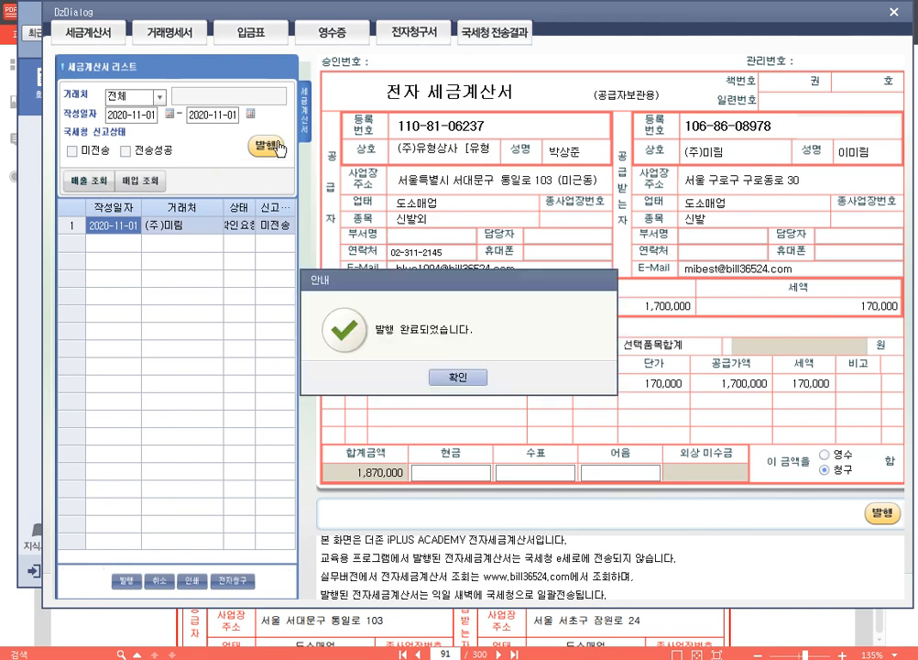
pyautogui.click(458, 378)
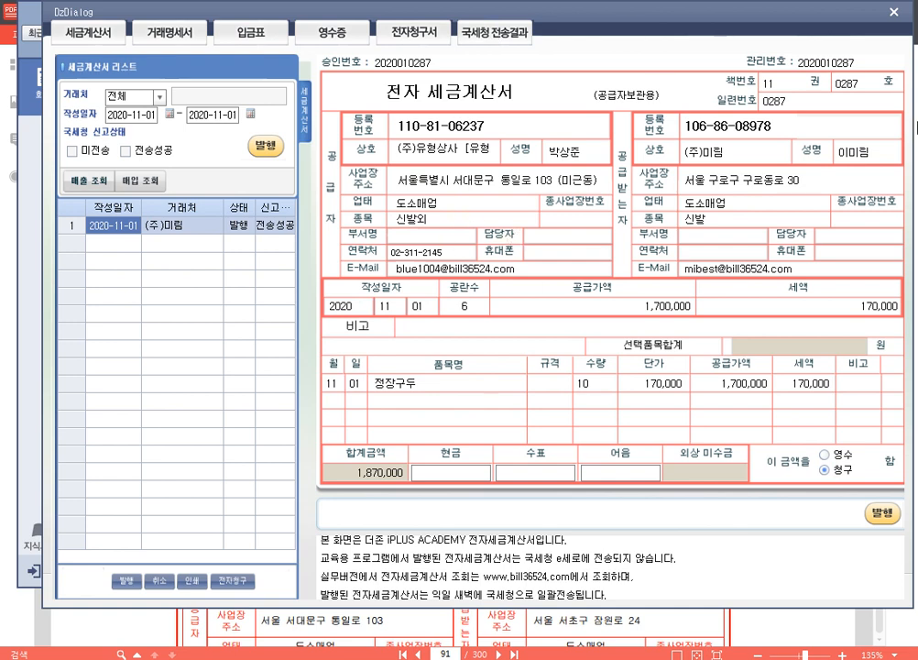
pyautogui.click(893, 12)
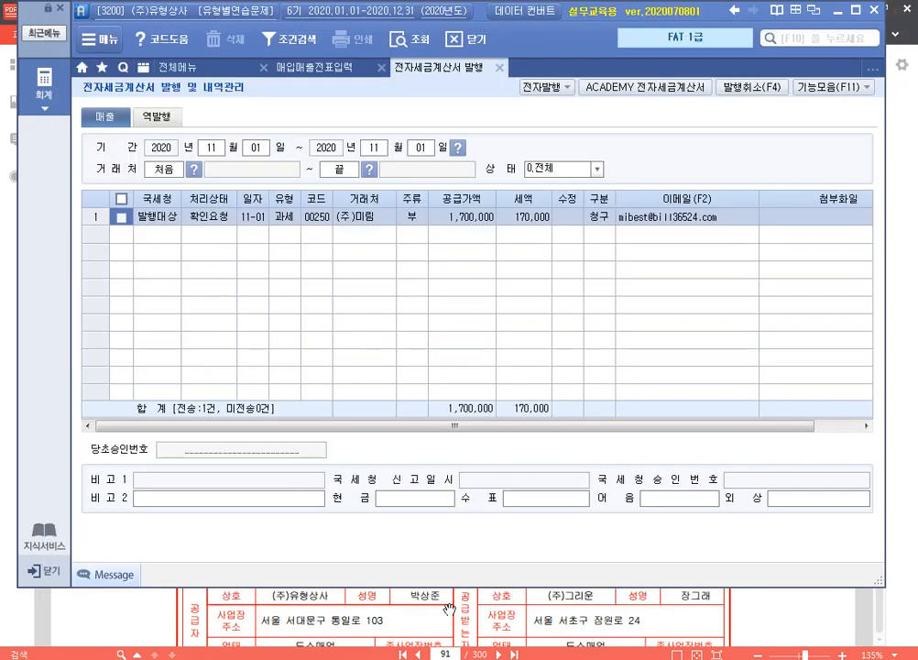
# Step: Switch to 알PDF and read the 11월 02일 transaction problem and its 거래명세서
pyautogui.click(887, 28)
pyautogui.scroll(-3, 786, 387)
pyautogui.moveTo(785, 386); pyautogui.dragTo(785, 317)
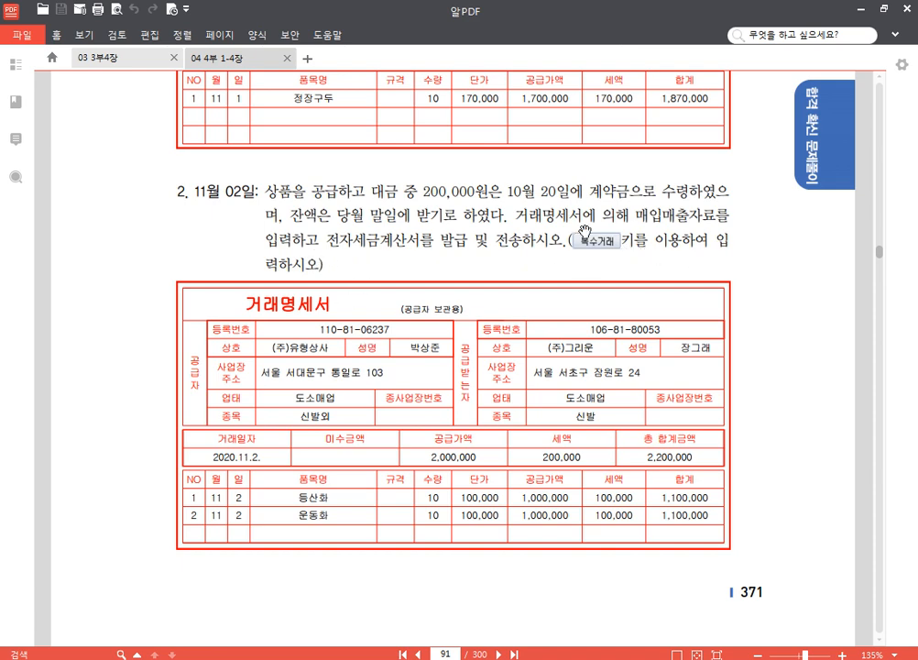
pyautogui.scroll(-1, 768, 390)
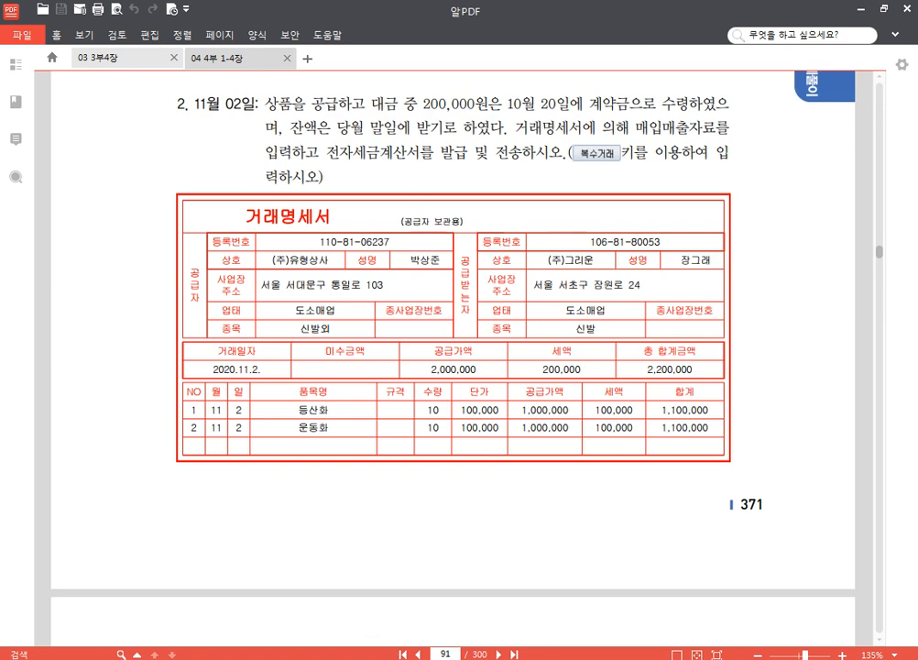
# Step: Switch back to the accounting program's 매입매출전표입력 and set the voucher date to month 11, day 02
pyautogui.hotkey('alt', 'Tab')
pyautogui.click(312, 67)
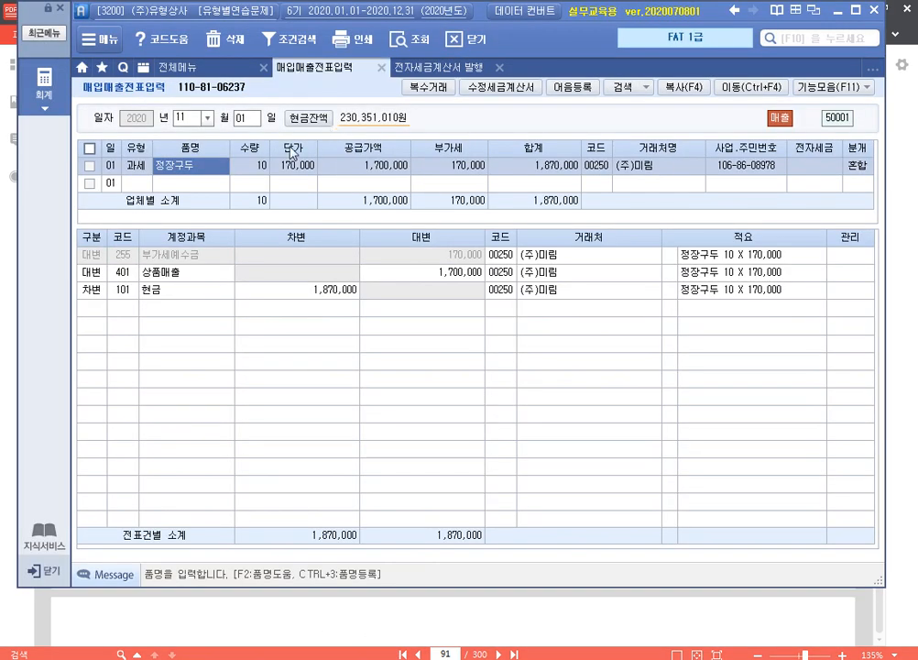
pyautogui.click(195, 117)
pyautogui.write('11')
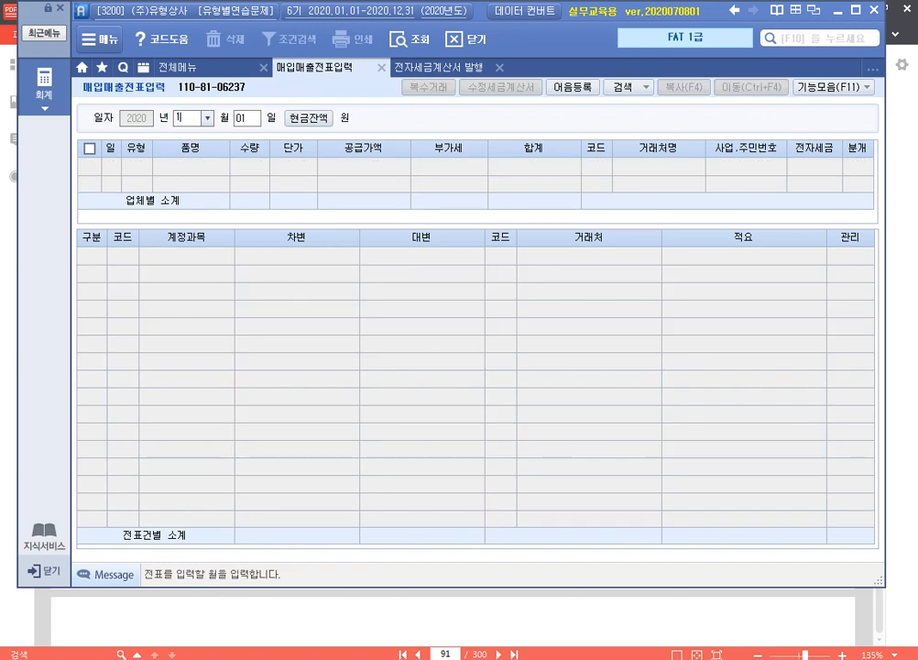
pyautogui.press('Return')
pyautogui.write('02')
pyautogui.press('Return')
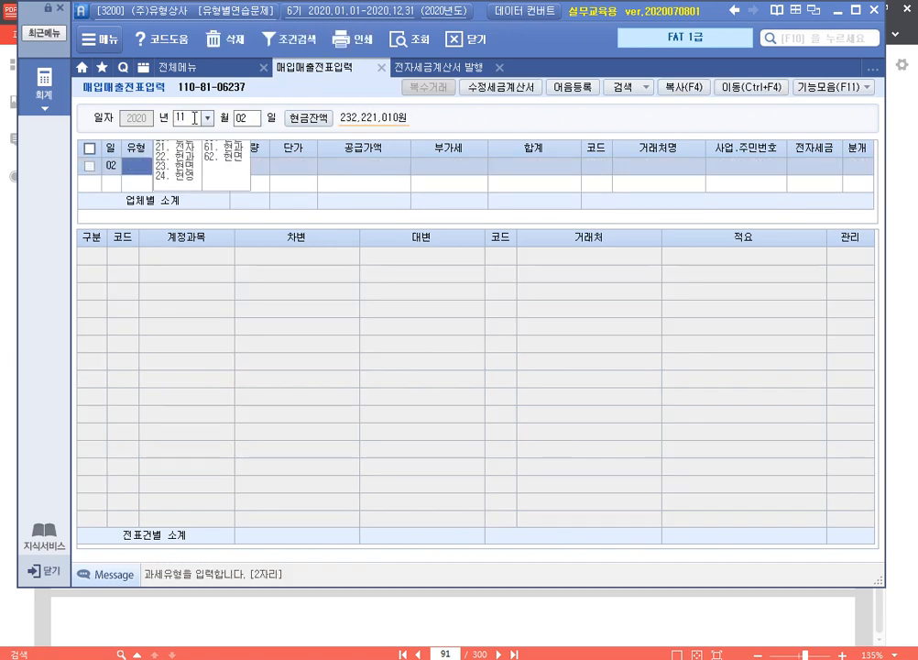
# Step: Set the new voucher's tax type to 11 (과세) and open 복수거래 for entering multiple items
pyautogui.write('11')
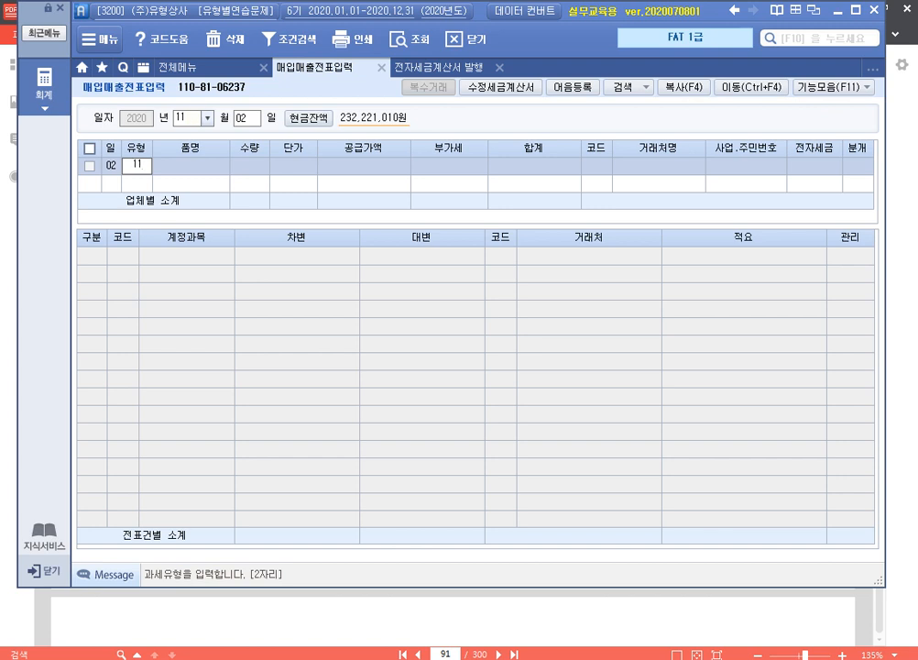
pyautogui.press('Return')
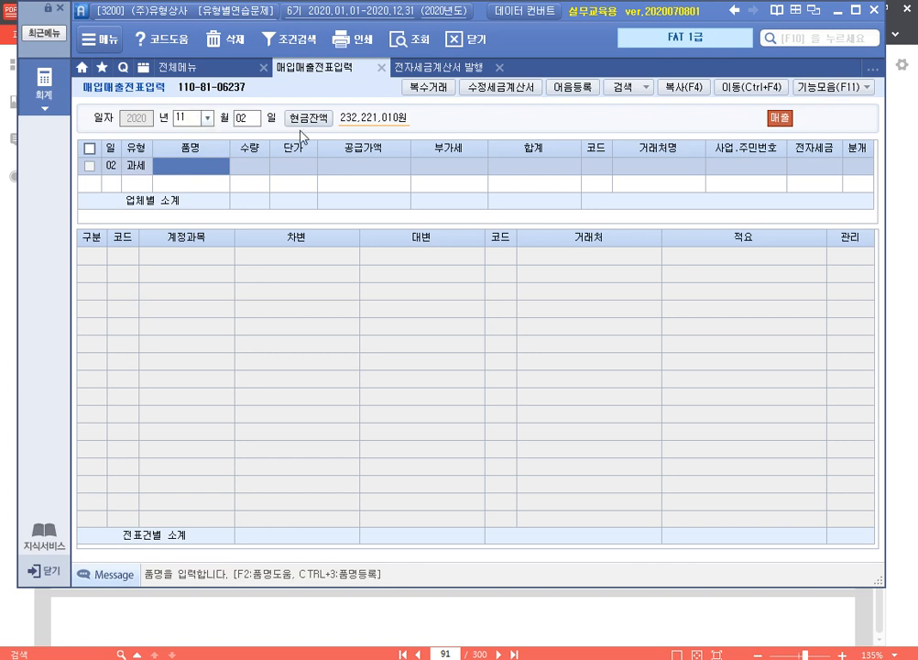
pyautogui.click(428, 95)
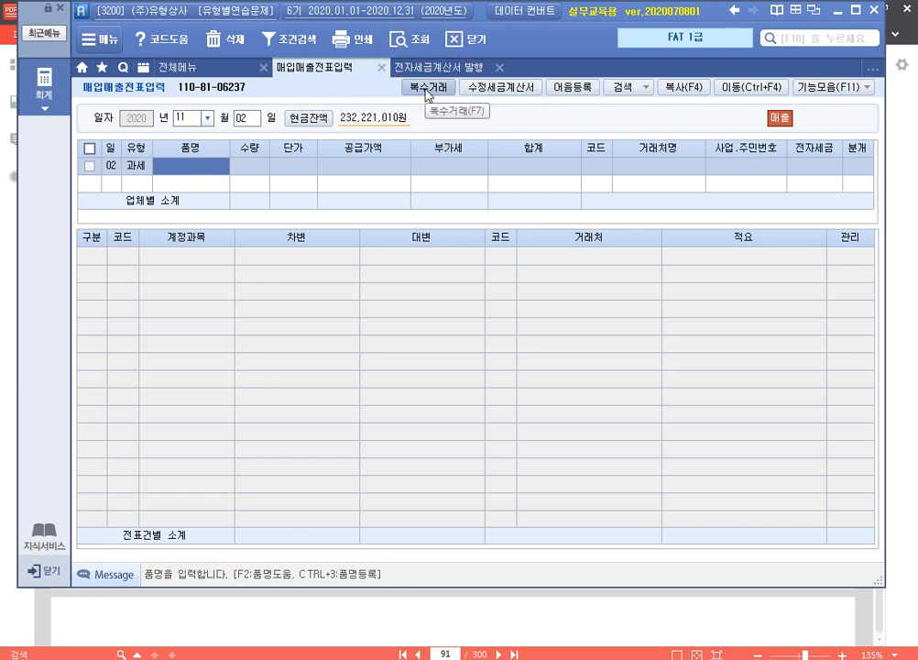
pyautogui.click(428, 96)
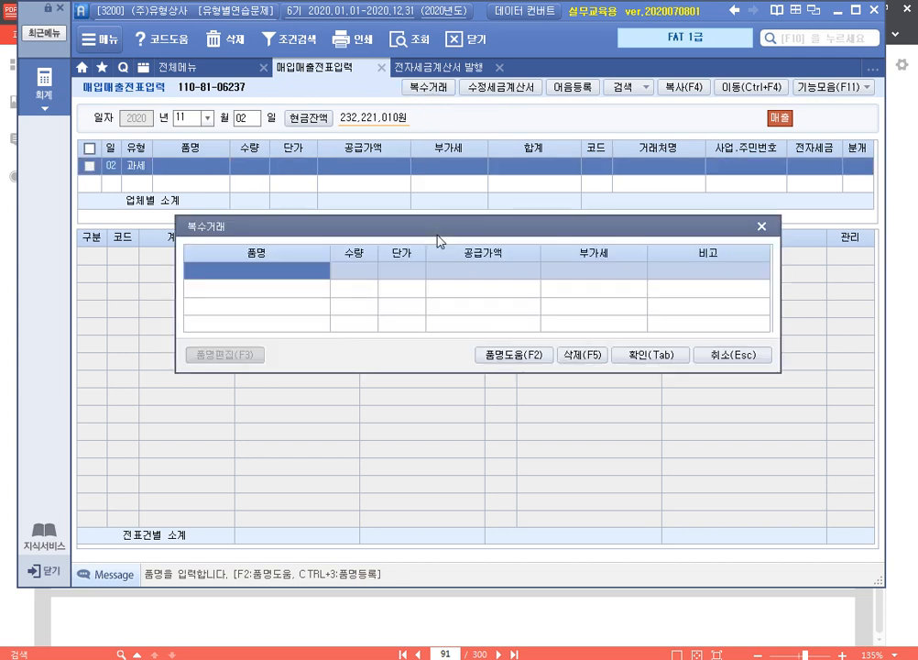
# Step: Enter 등산화 as the first 복수거래 item with quantity 10 and unit price 100,000
pyautogui.moveTo(446, 237); pyautogui.dragTo(451, 150)
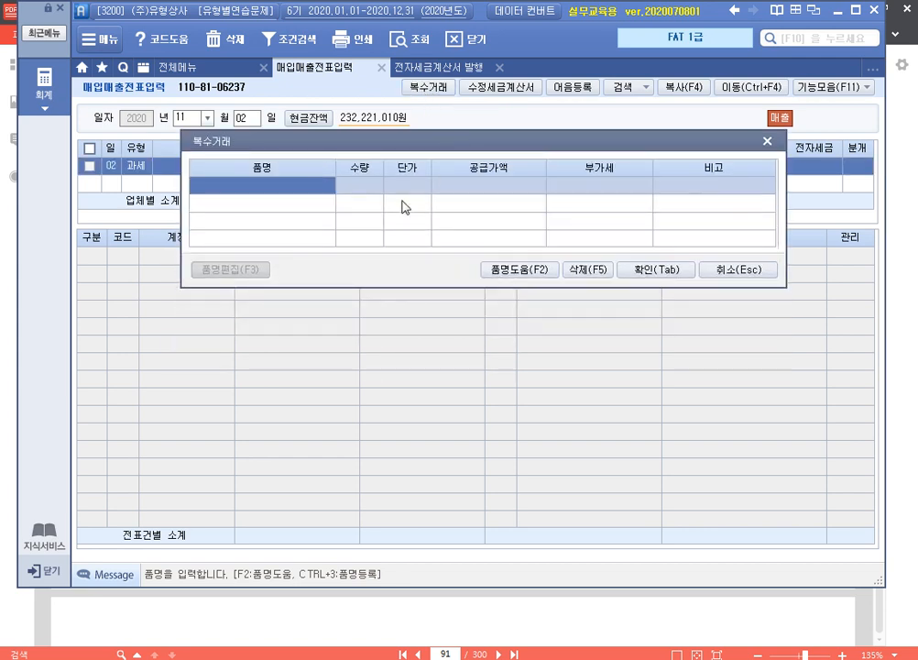
pyautogui.write('등산화')
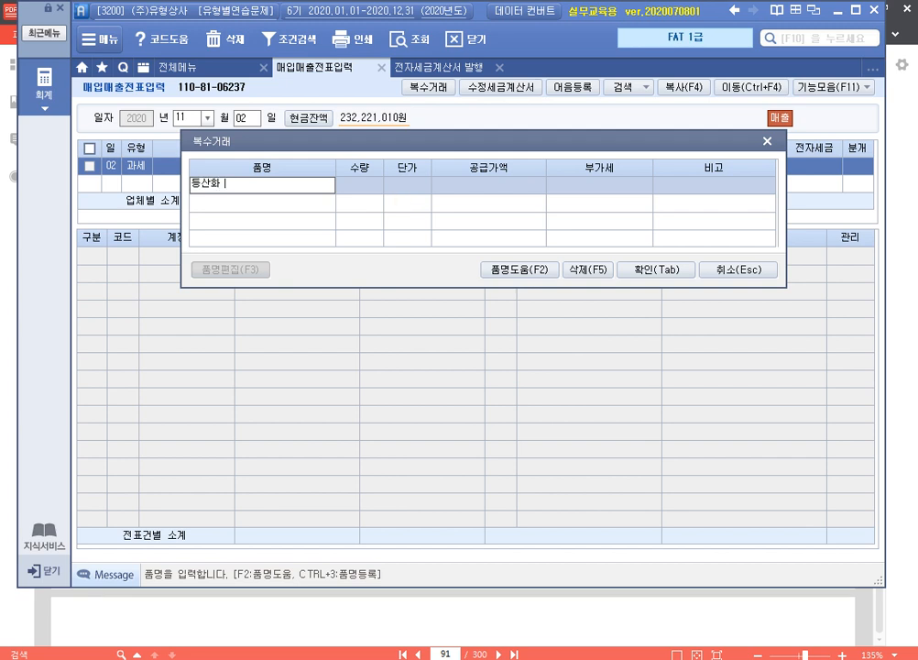
pyautogui.press('Return')
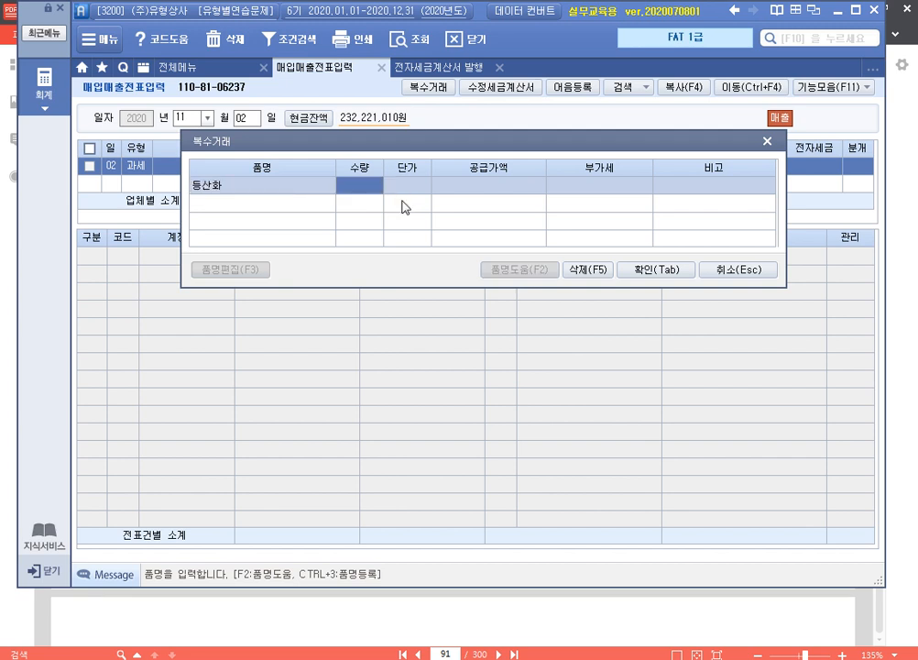
pyautogui.write('10')
pyautogui.press('Return')
pyautogui.write('100000')
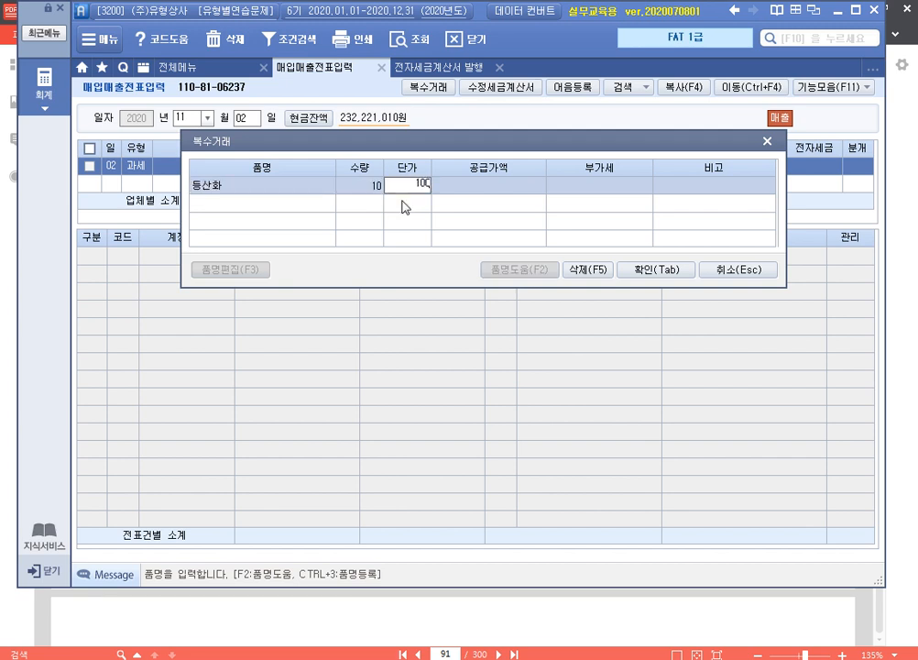
pyautogui.press('Return')
pyautogui.press('Return')
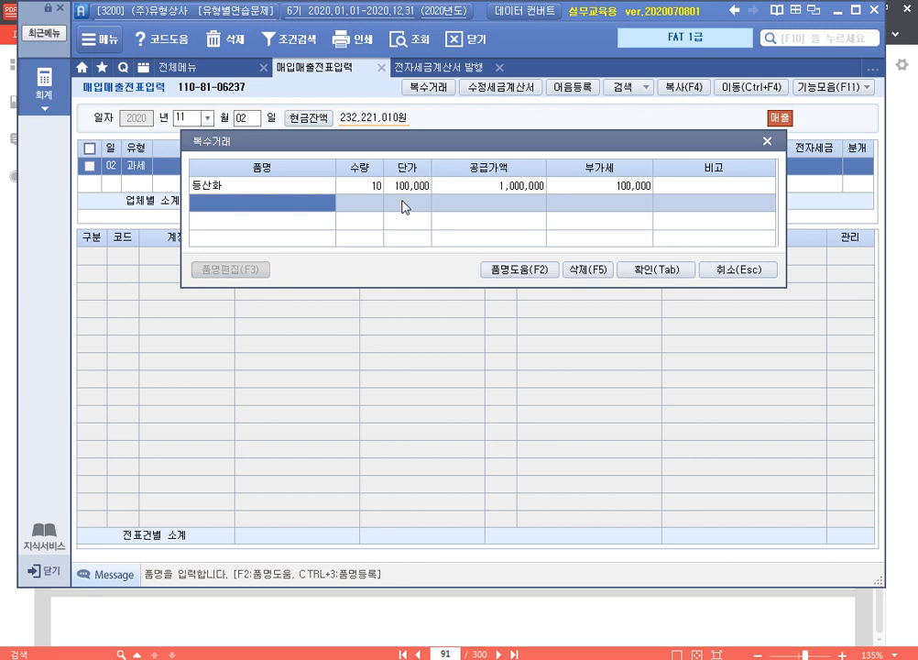
# Step: Add 운동화 as the second 복수거래 item with quantity 10 and unit price 100,000, and confirm the item list
pyautogui.write('운동화')
pyautogui.press('Return')
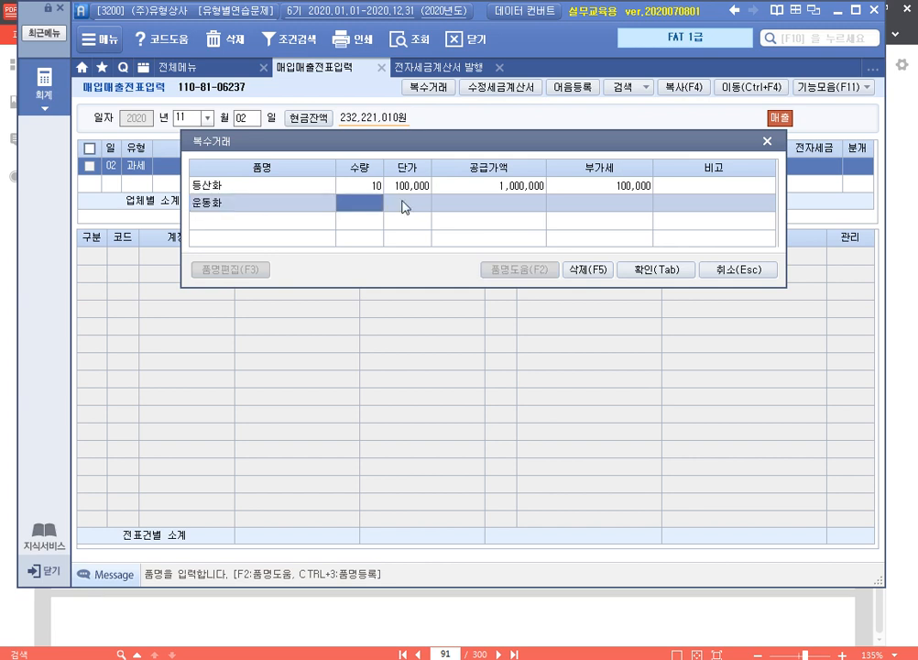
pyautogui.write('10')
pyautogui.press('Return')
pyautogui.write('100000')
pyautogui.press('Return')
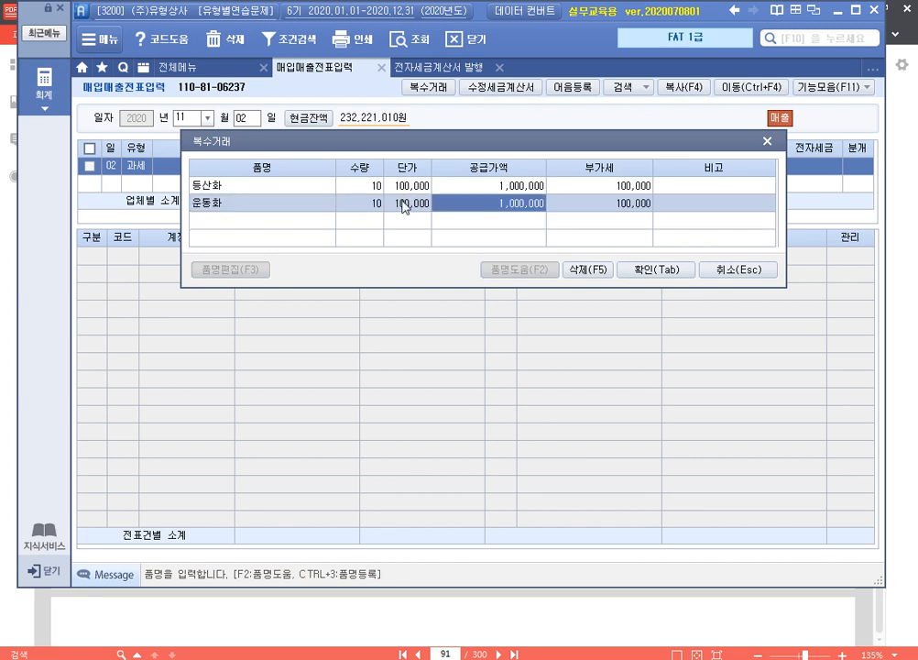
pyautogui.press('Return')
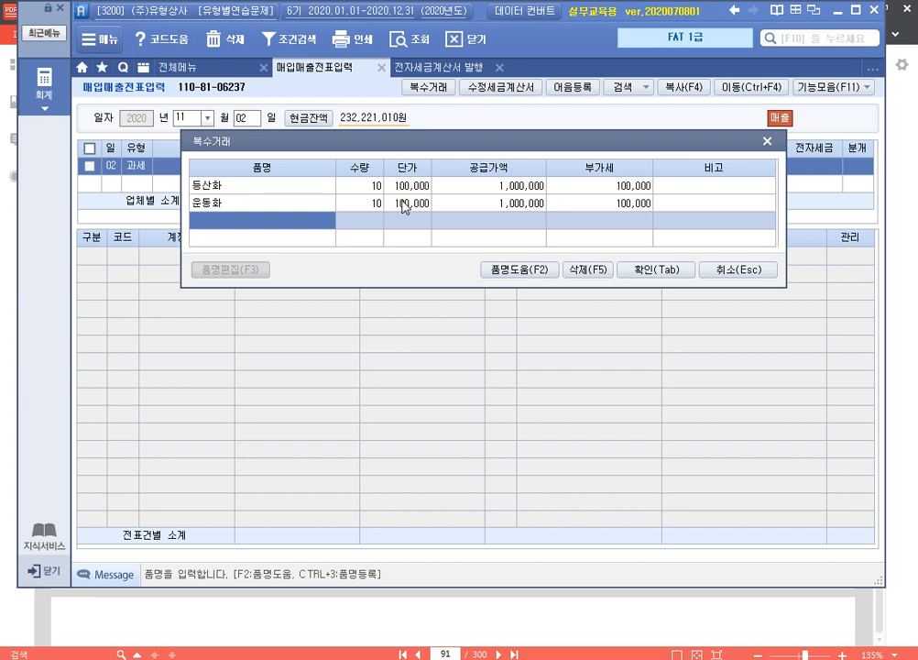
pyautogui.click(656, 273)
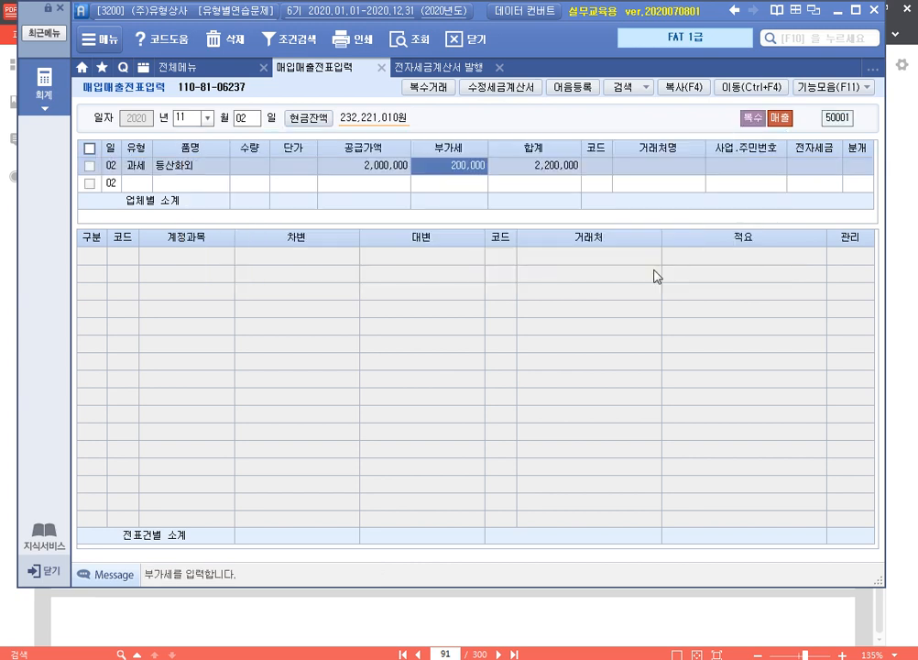
# Step: Set the 11/02 voucher's customer to (주)그리운, leave 전자세금 blank, and choose 혼합 (3) as the 분개 type
pyautogui.press('Return')
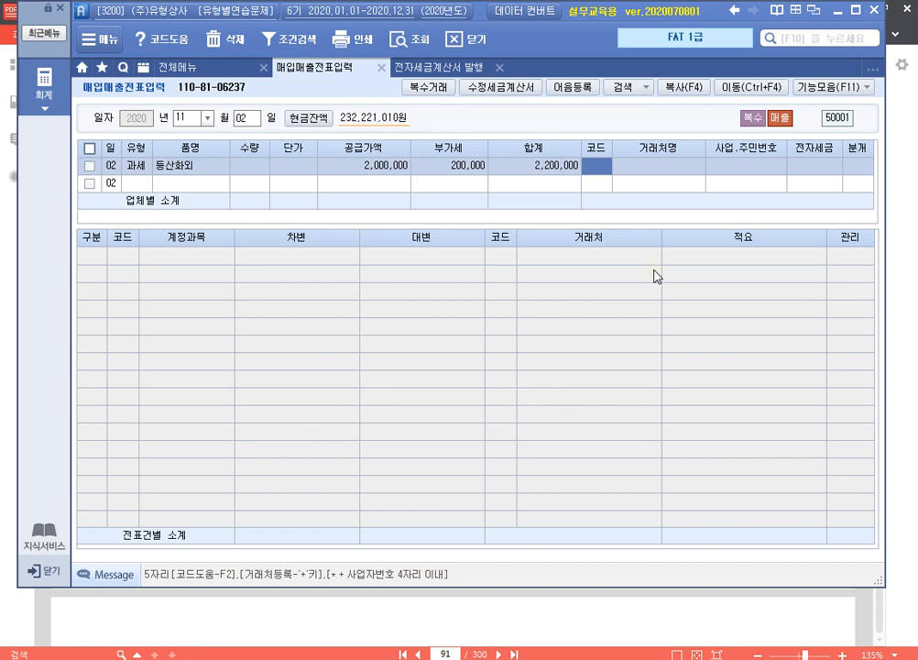
pyautogui.write('그리')
pyautogui.press('Return')
pyautogui.press('Return')
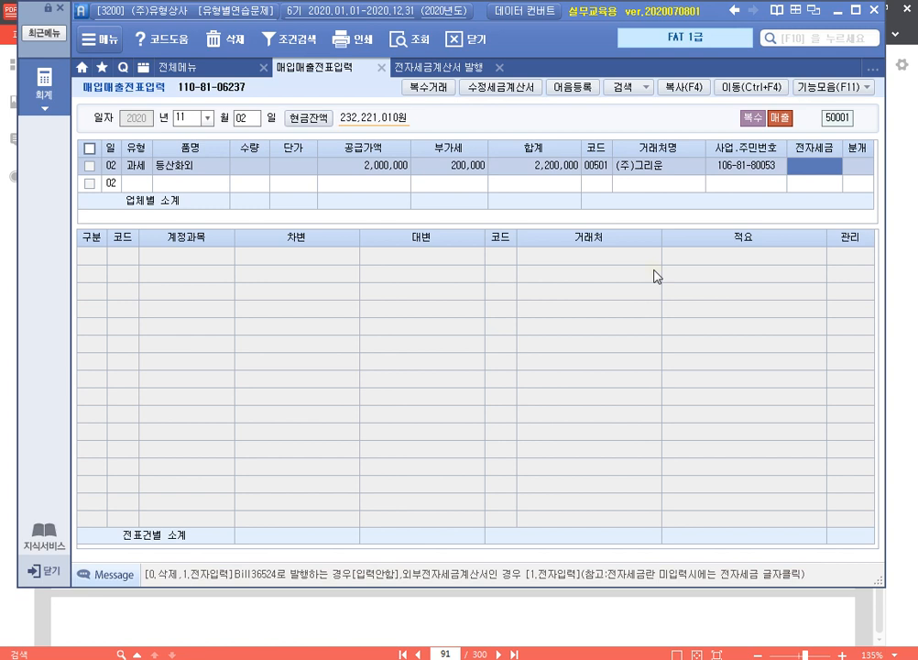
pyautogui.press('Return')
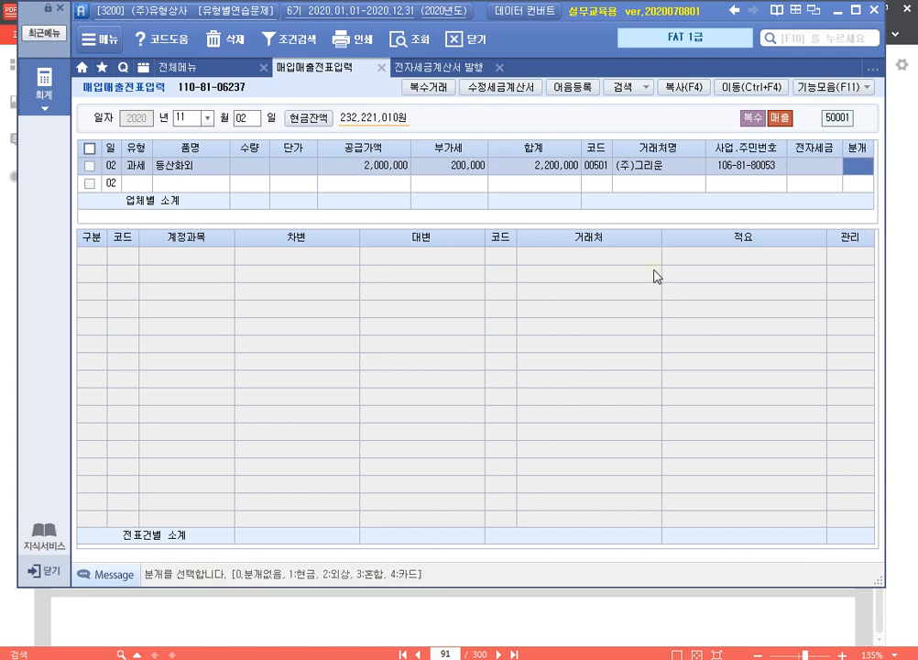
pyautogui.write('3')
pyautogui.press('Return')
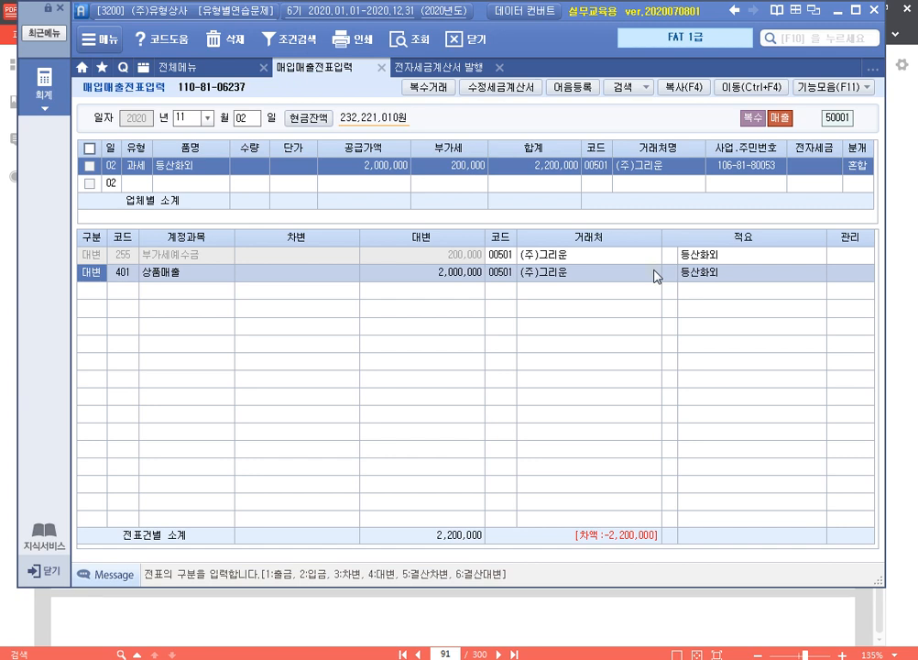
# Step: Accept the 상품매출 credit line and add a 차변 line for 259 선수금 with amount 200,000
pyautogui.press('Return')
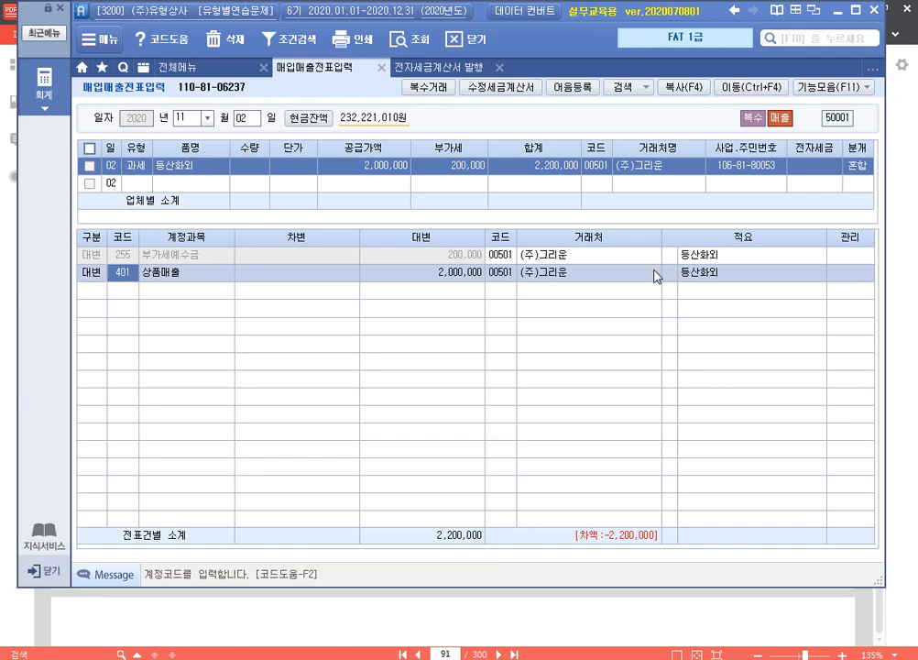
pyautogui.press('Return')
pyautogui.press('Return')
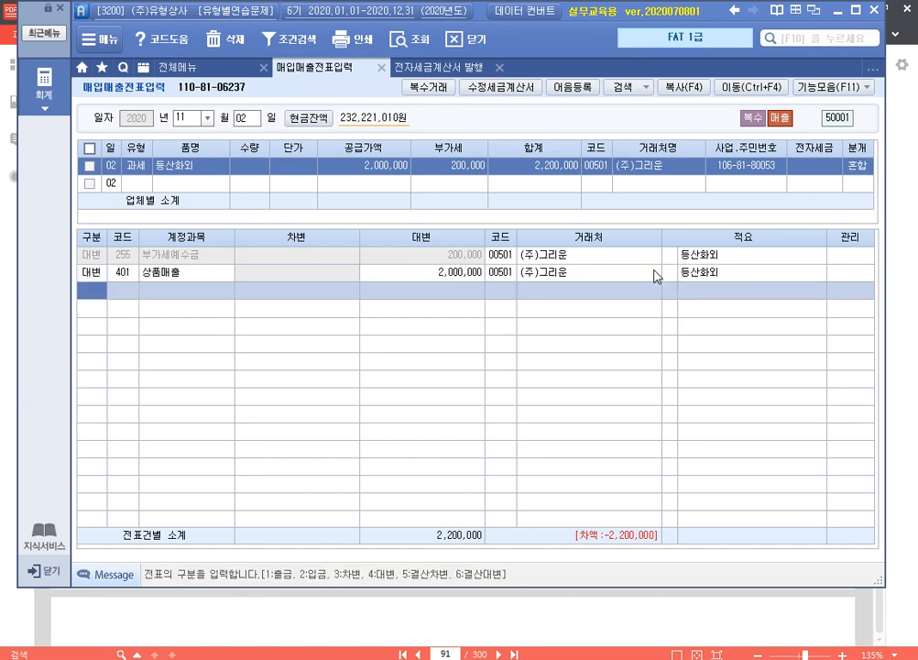
pyautogui.write('3')
pyautogui.press('Return')
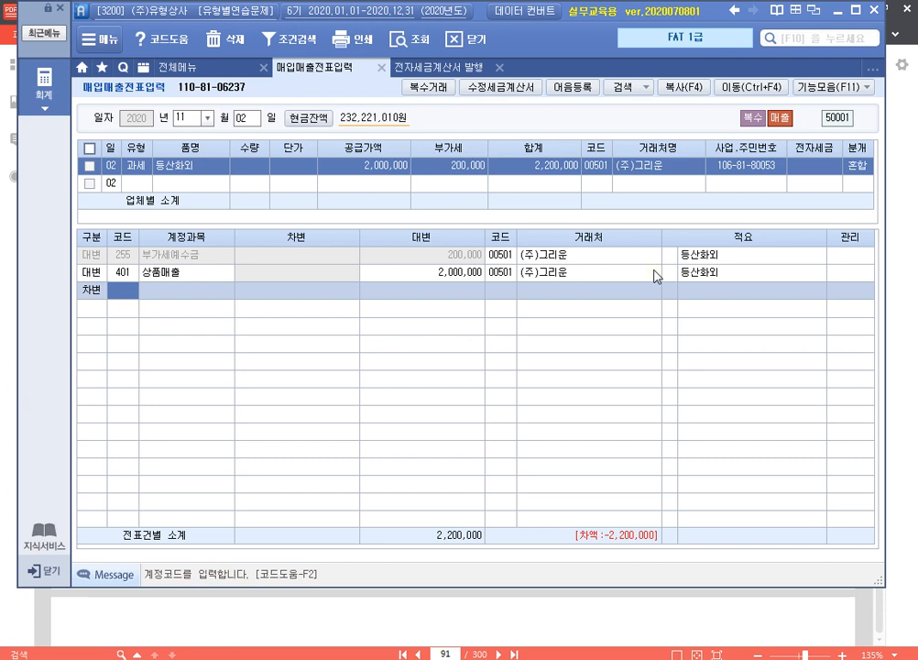
pyautogui.write('선수')
pyautogui.press('Return')
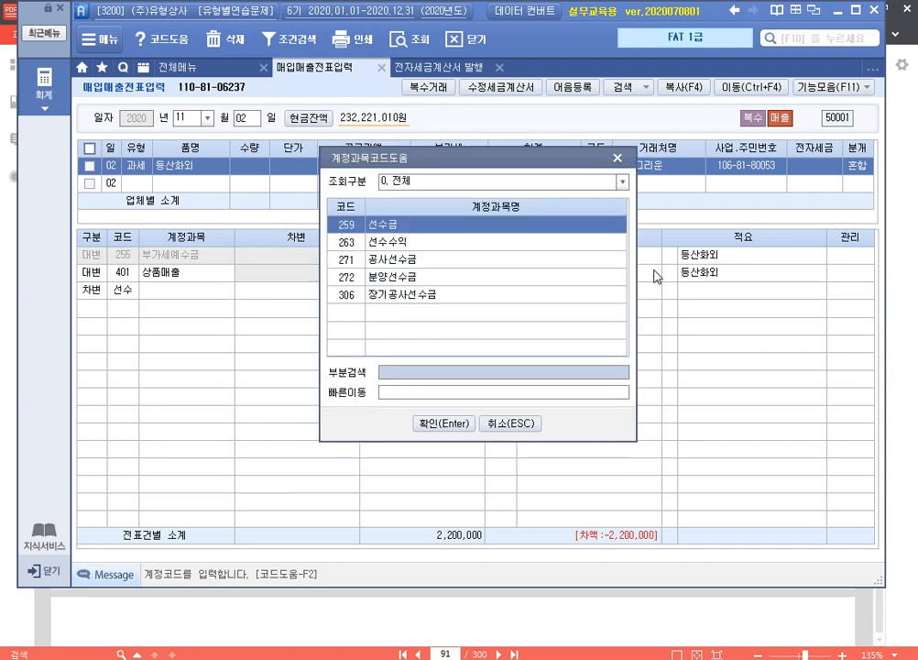
pyautogui.press('Return')
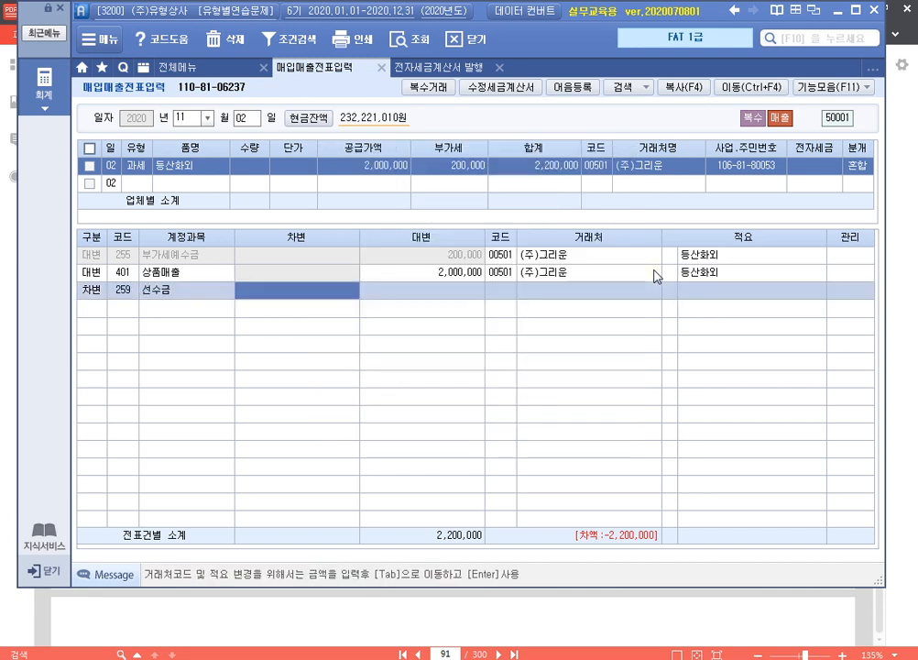
pyautogui.write('2000000')
pyautogui.press('Return')
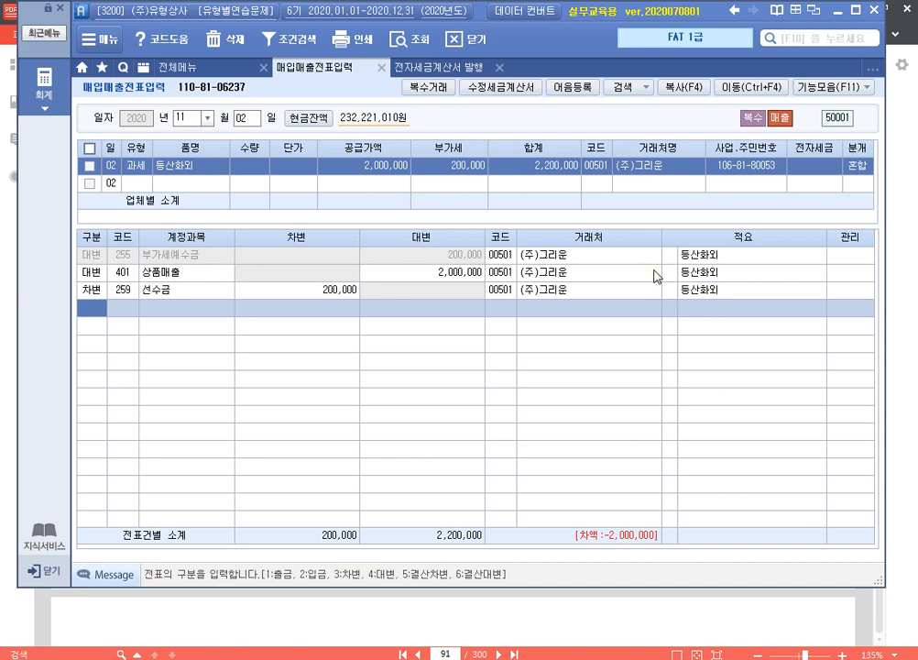
# Step: Add a 차변 line for 108 외상매출금 with amount 2,000,000 and reselect the completed 등산화외 voucher
pyautogui.write('3')
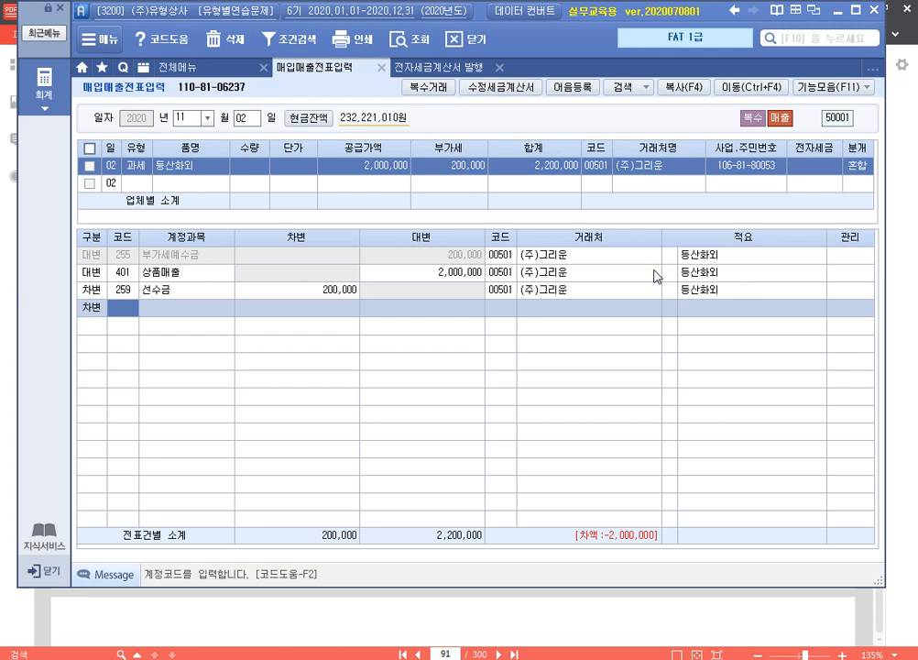
pyautogui.write('108')
pyautogui.press('Return')
pyautogui.write('2000000')
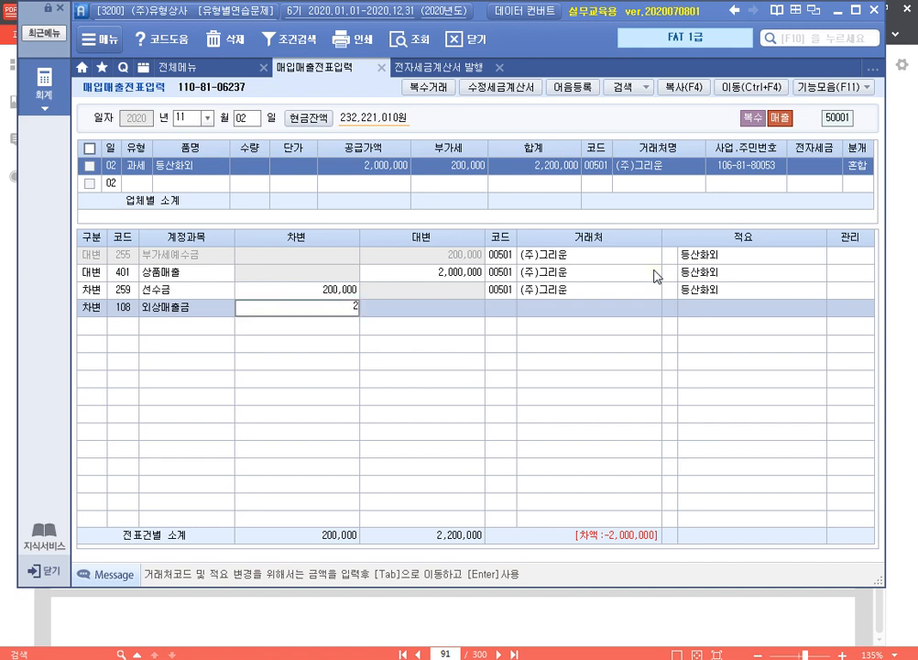
pyautogui.press('Return')
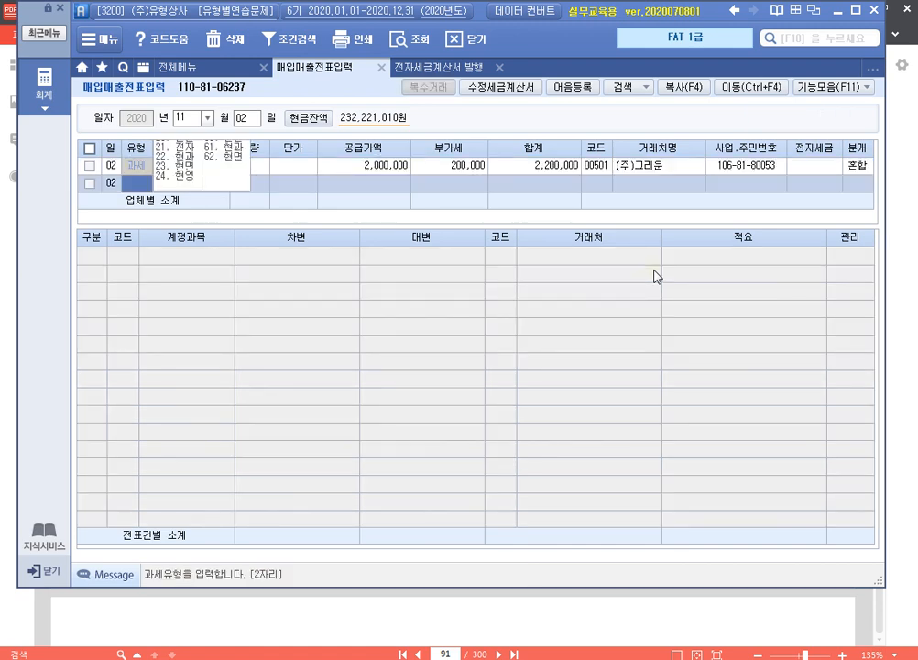
pyautogui.press('Up')
pyautogui.press('Right')
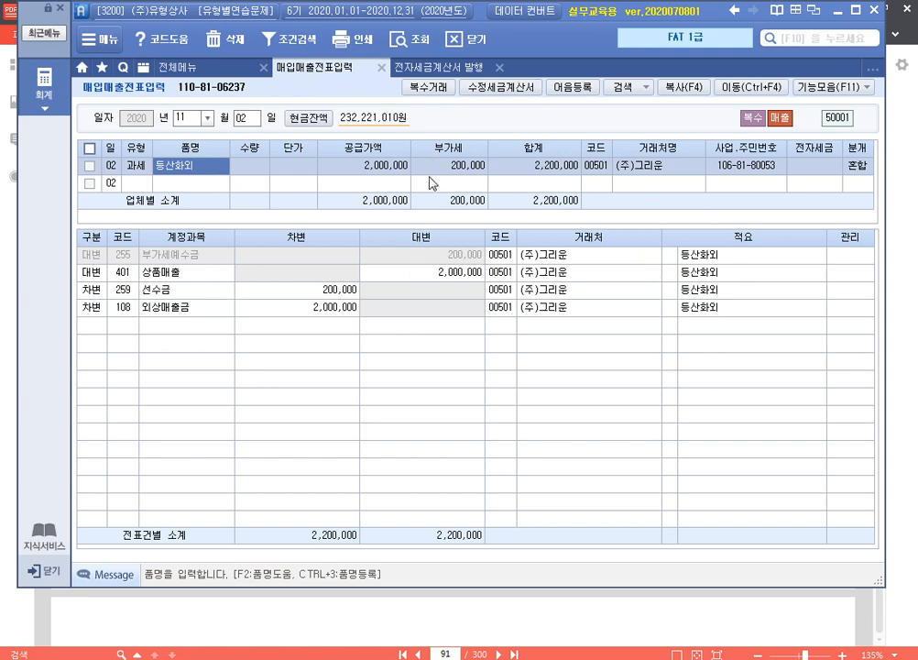
# Step: Go to 전자세금계산서 발행 and look up sales invoices for the period 11/02 to 11/02 across all customers
pyautogui.click(455, 71)
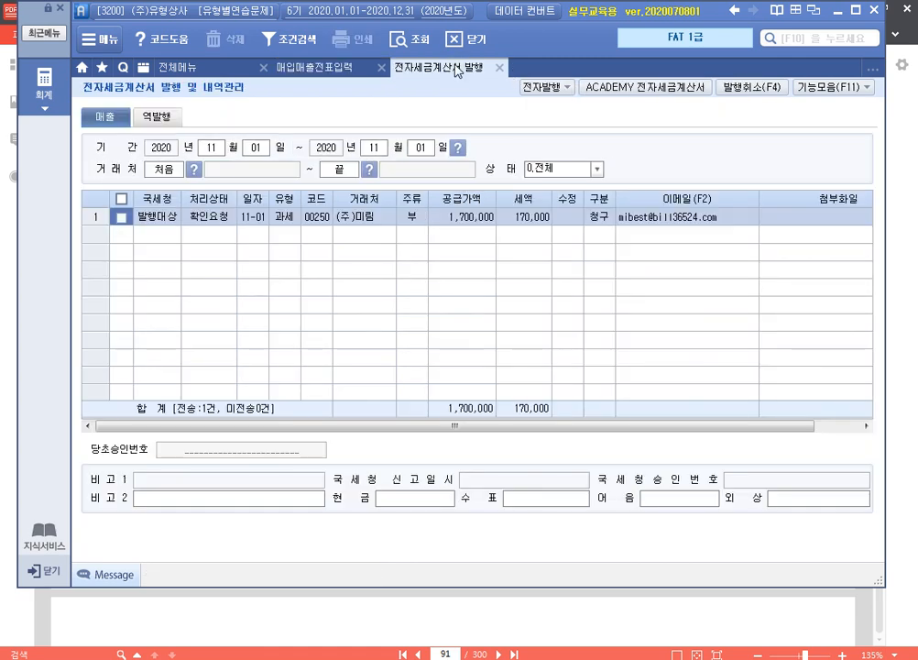
pyautogui.click(263, 151)
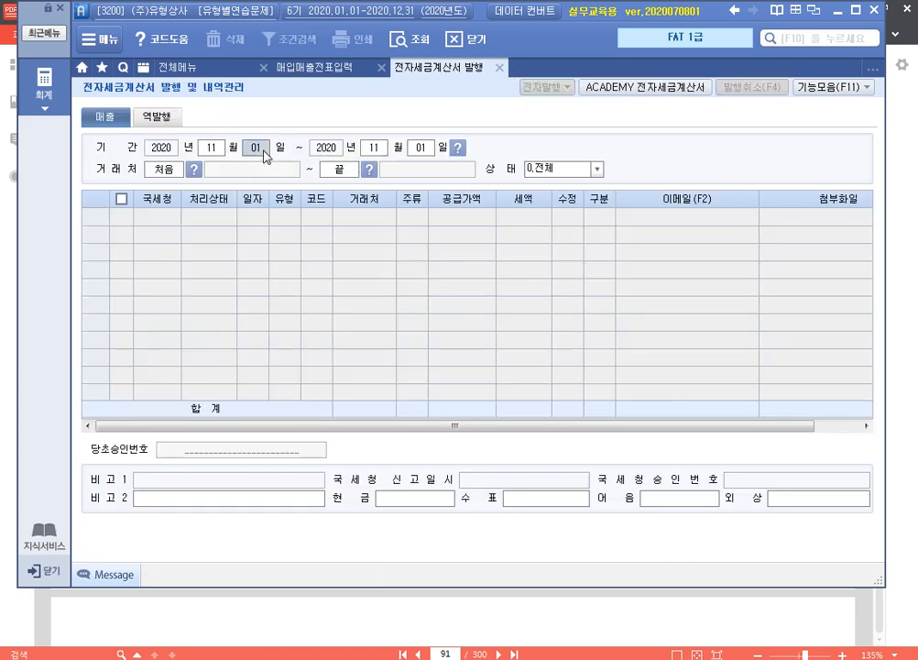
pyautogui.write('2')
pyautogui.press('Return')
pyautogui.write('2')
pyautogui.press('Return')
pyautogui.press('Return')
pyautogui.press('Return')
pyautogui.press('Return')
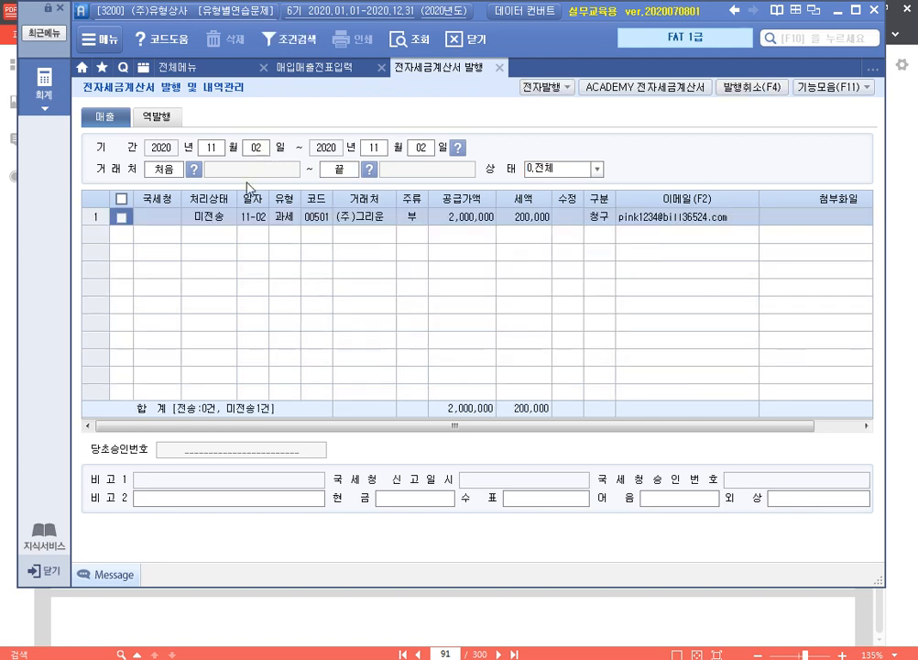
# Step: Select the (주)그리운 invoice dated 11-02 and issue it electronically, confirming the 발행
pyautogui.click(121, 217)
pyautogui.click(121, 217)
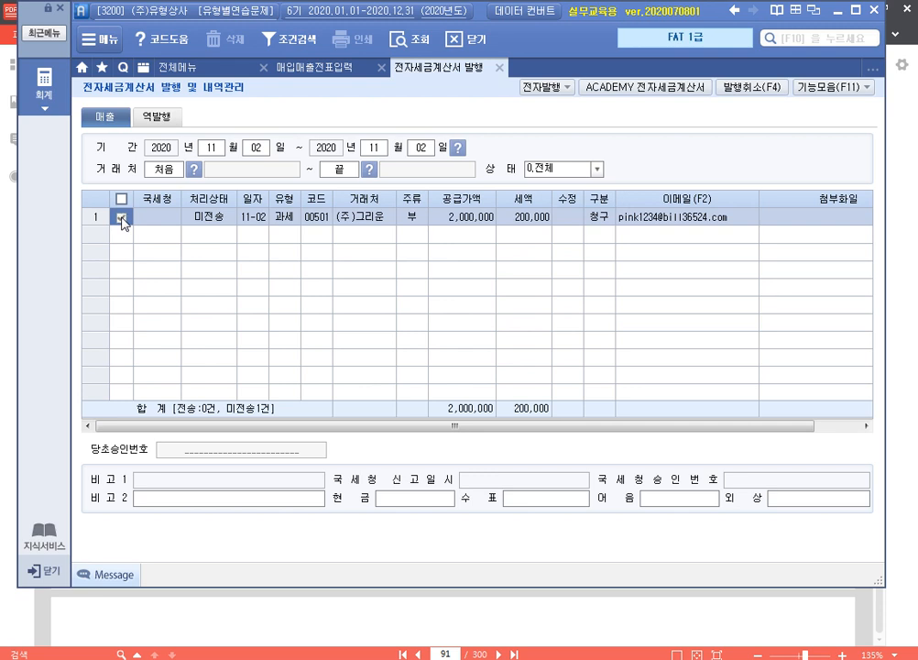
pyautogui.click(540, 96)
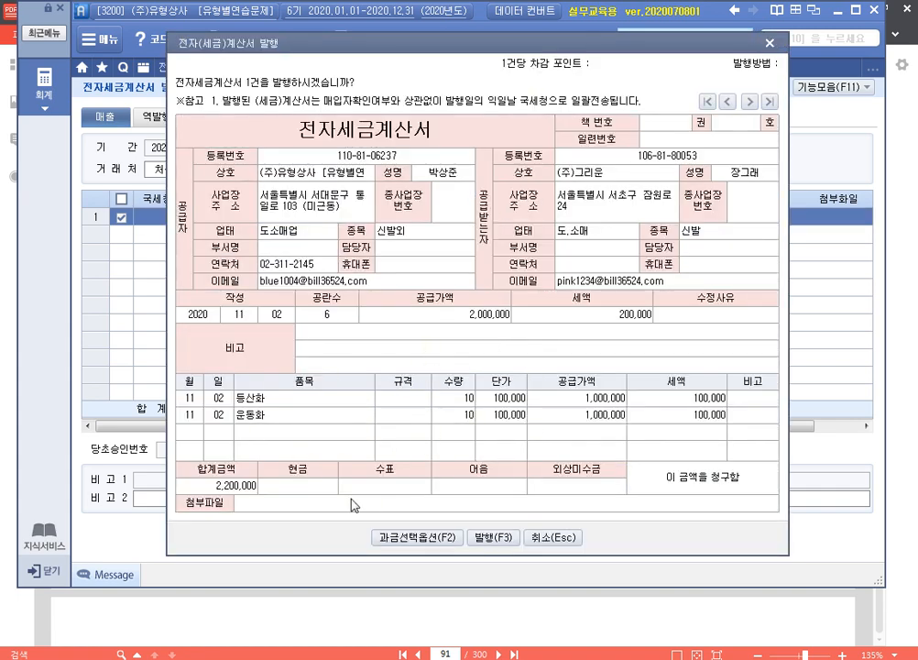
pyautogui.click(490, 540)
pyautogui.click(439, 375)
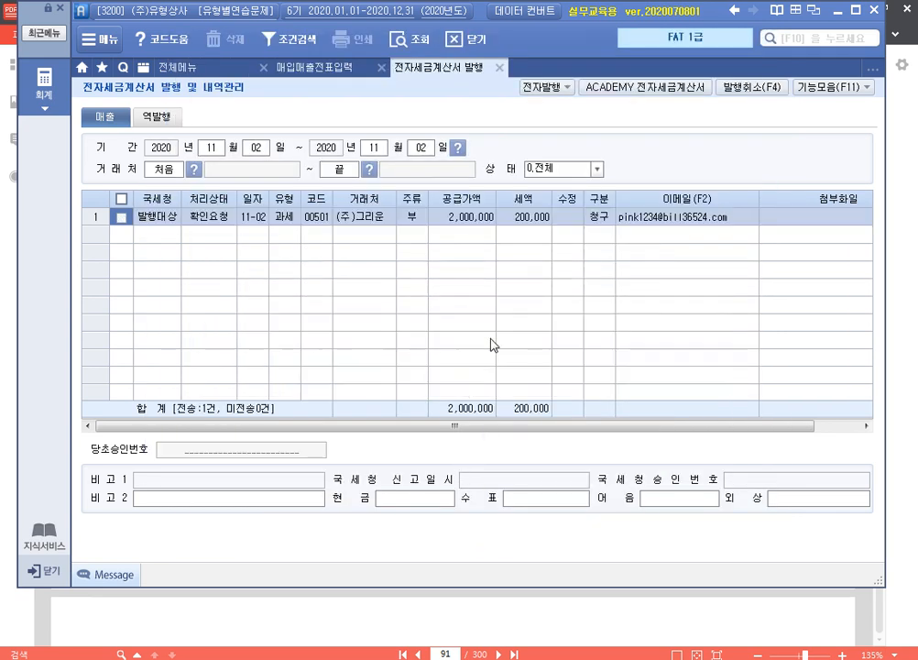
# Step: Log in to ACADEMY 전자세금계산서, look up the (주)그리운 sales invoice, issue it to the tax office, and close the site window
pyautogui.click(662, 92)
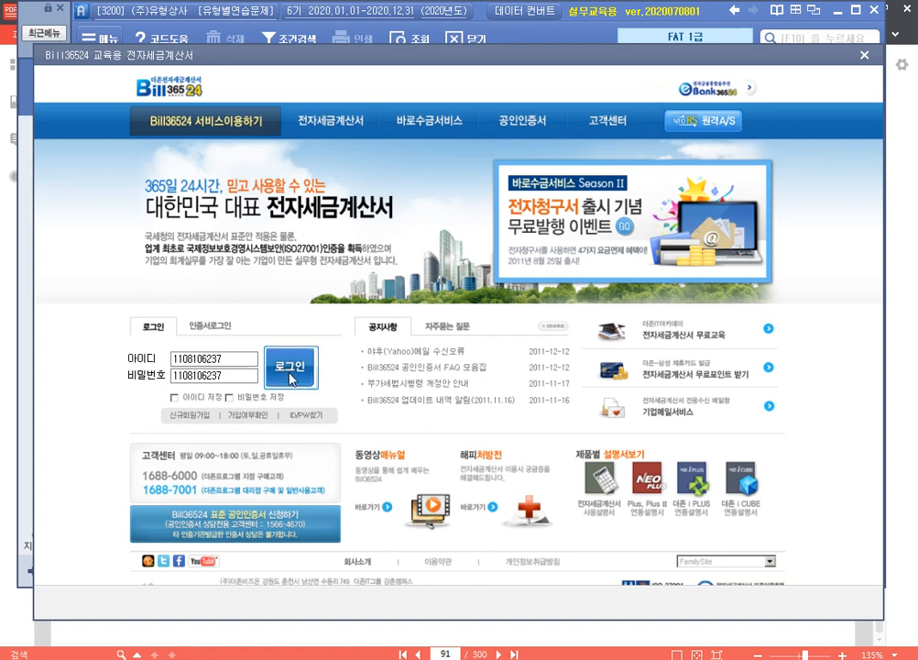
pyautogui.click(295, 372)
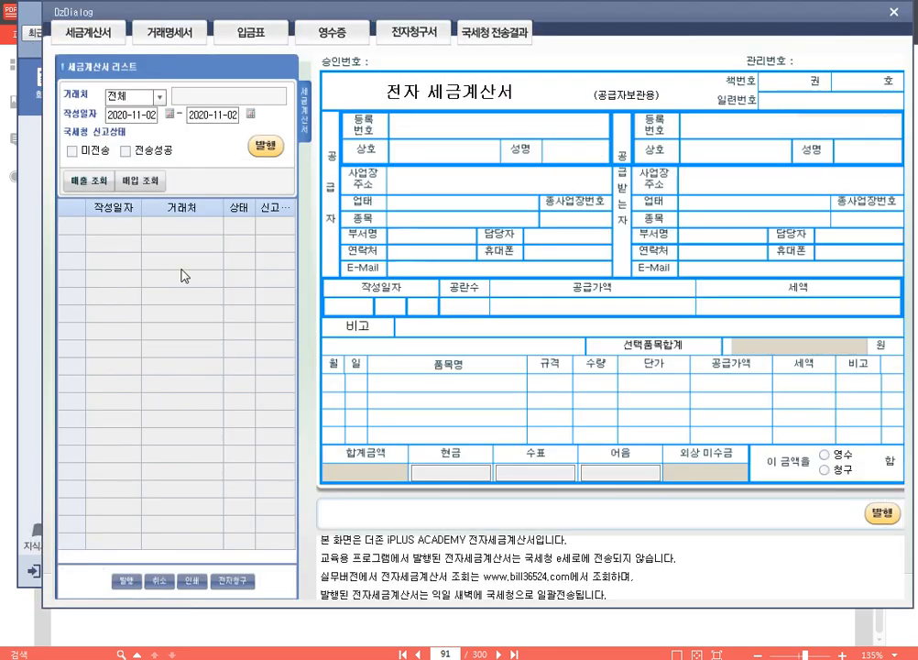
pyautogui.click(95, 188)
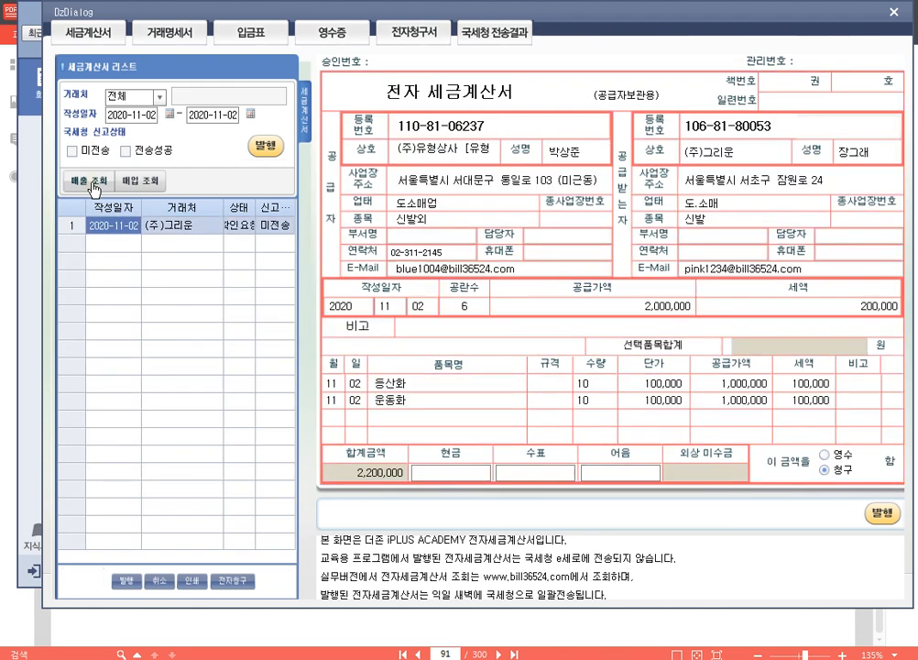
pyautogui.click(267, 149)
pyautogui.click(470, 373)
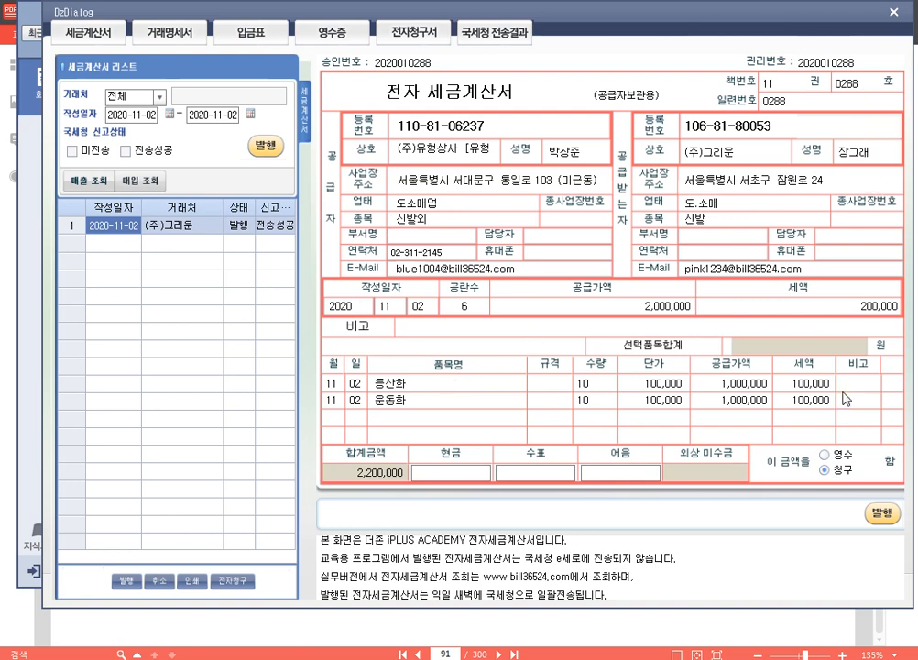
pyautogui.click(896, 13)
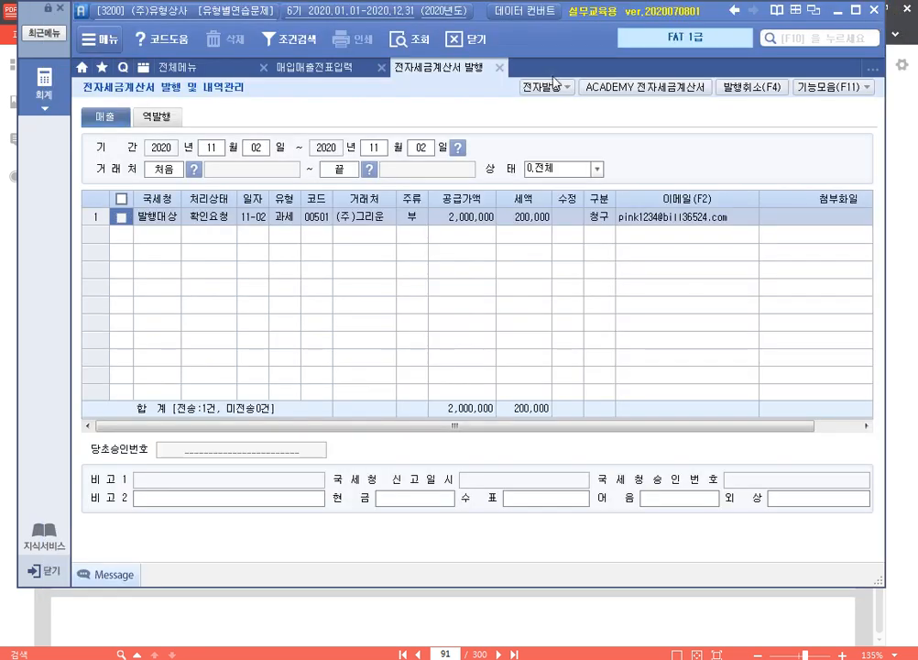
# Step: Close the 전자세금계산서 발행 screen and switch to 알PDF with the practice problems
pyautogui.click(500, 64)
pyautogui.click(664, 594)
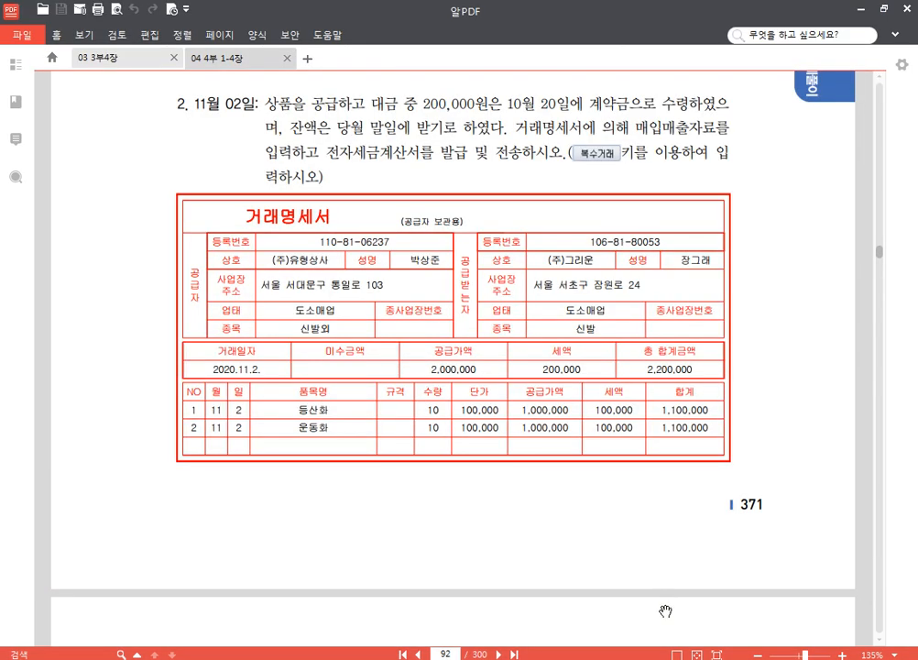
# Step: Highlight "전자세금계산서(공급가액 3,000,000원, 세액 300,000원)를 발급" in the 11월 03일 problem of the 매출세금계산서 section
pyautogui.scroll(-10, 645, 472)
pyautogui.scroll(-3, 645, 472)
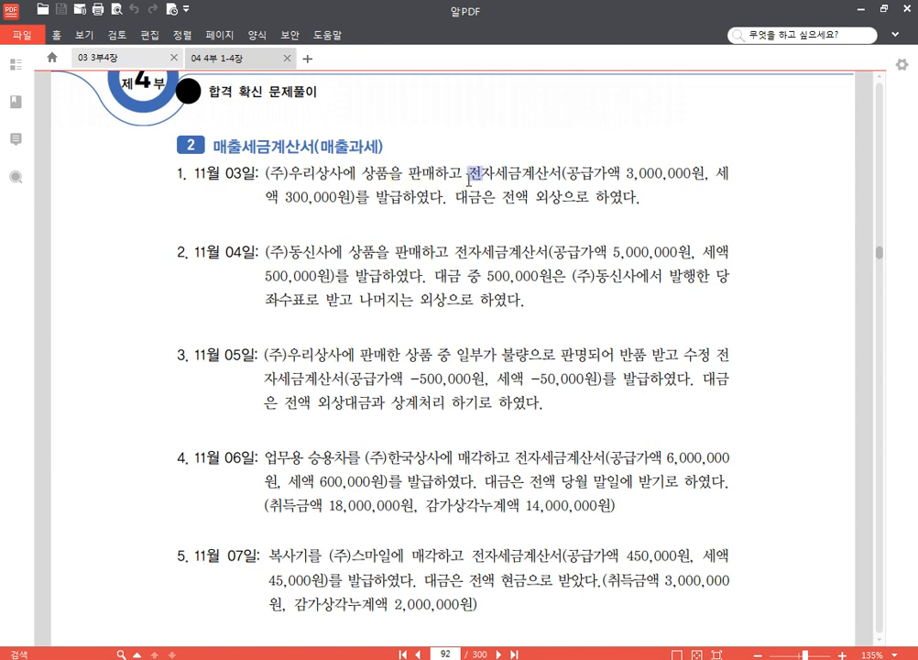
pyautogui.moveTo(469, 172); pyautogui.dragTo(412, 196)
pyautogui.click(416, 168)
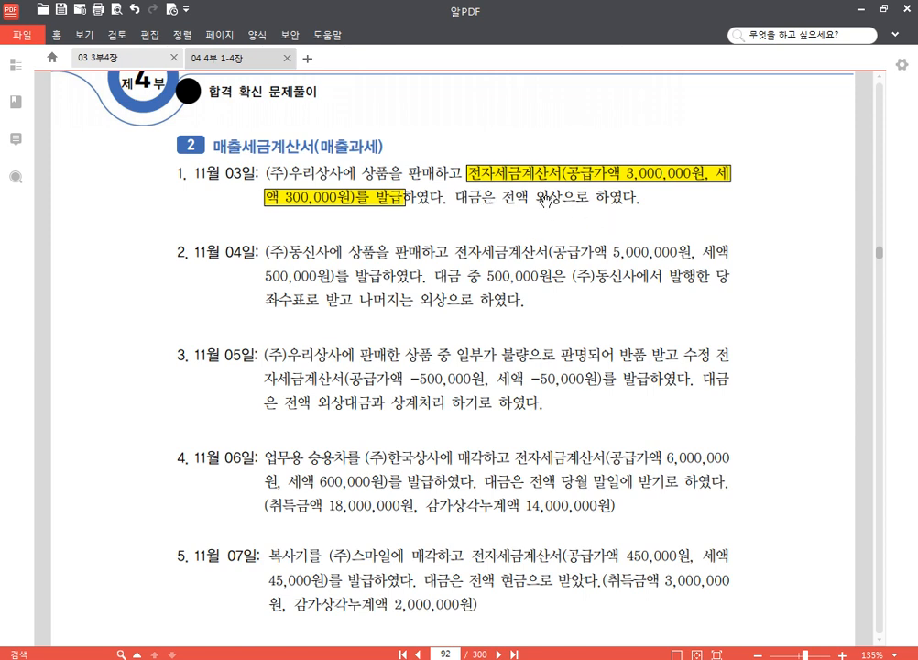
pyautogui.click(540, 195)
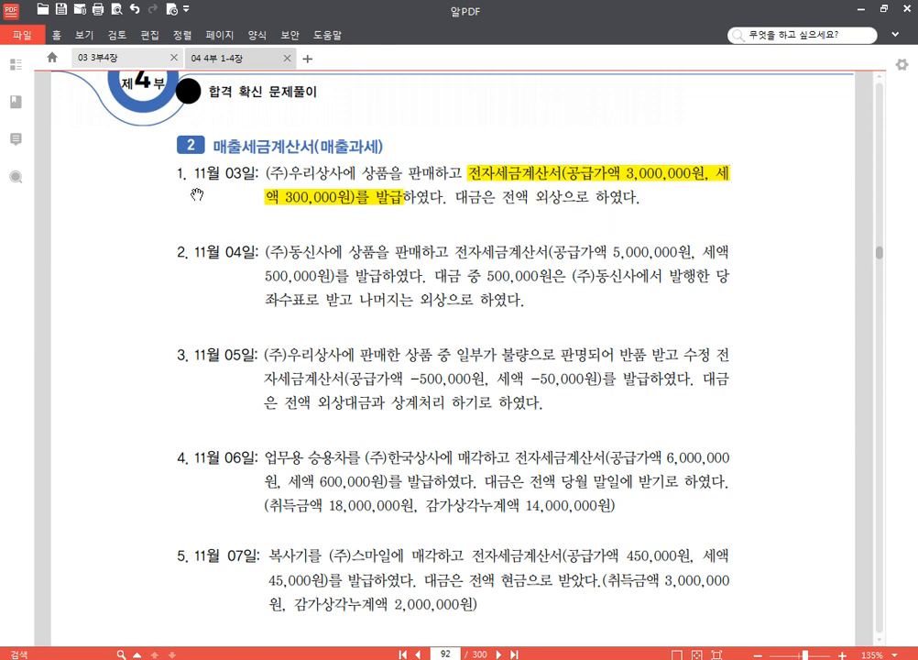
# Step: Switch to the 매입매출전표입력 screen and load all November vouchers by leaving the day blank
pyautogui.click(287, 544)
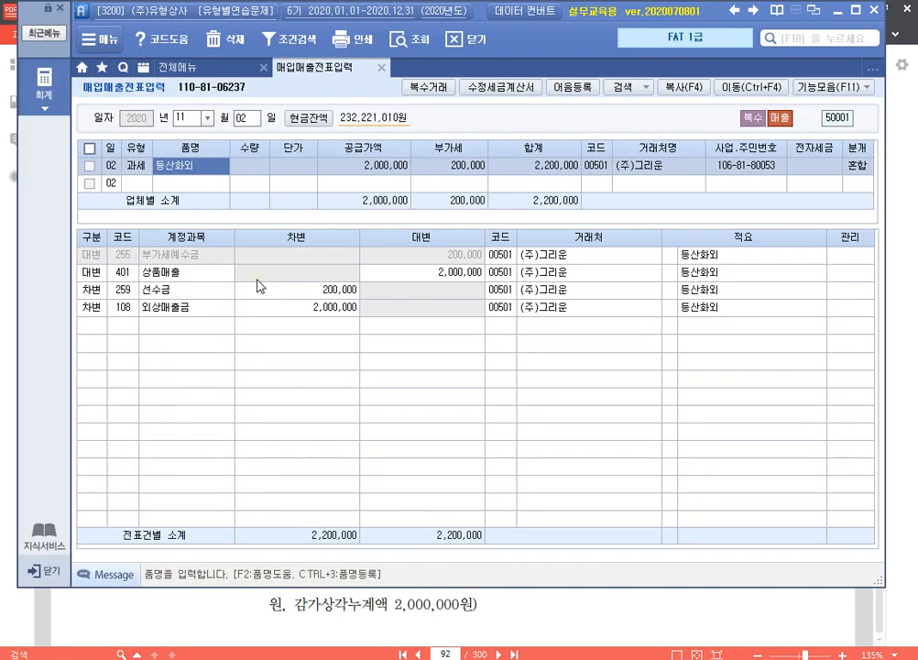
pyautogui.press('BackSpace')
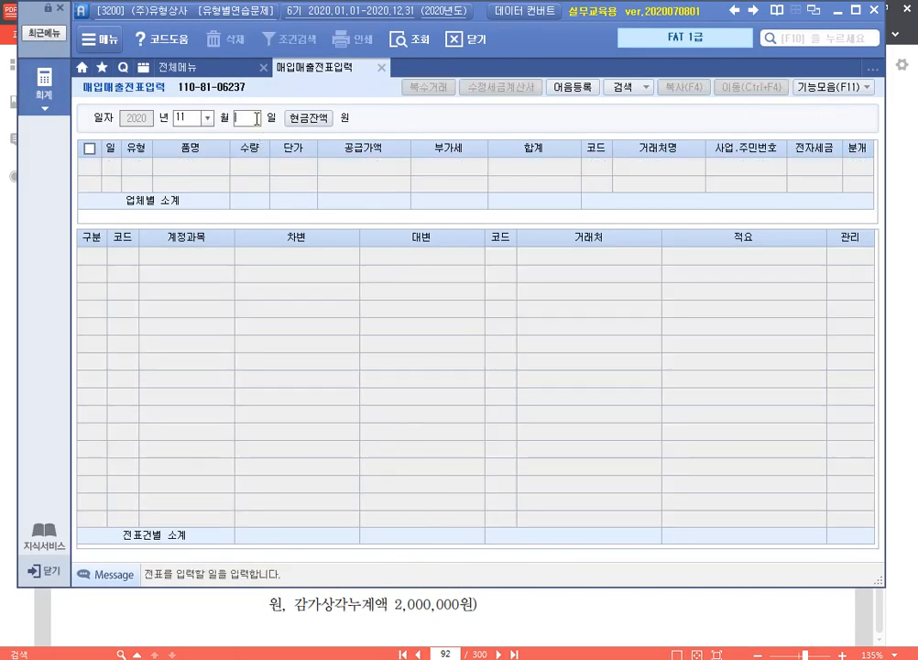
pyautogui.press('Return')
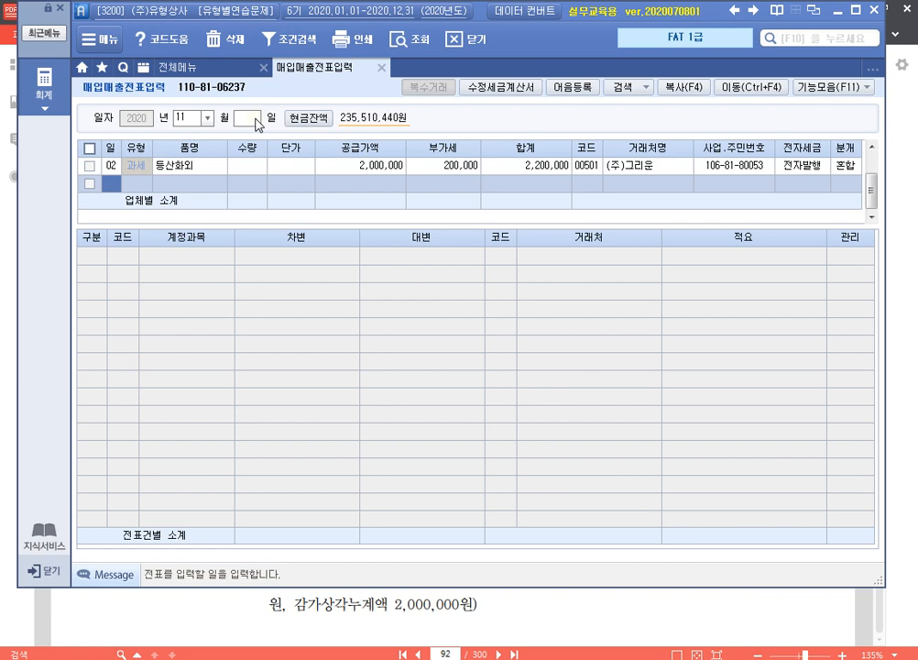
# Step: Start a voucher for day 03 with type 11 (과세), item 상품 and a 공급가액 of 3,000,000, accepting the calculated 부가세
pyautogui.write('03')
pyautogui.press('Return')
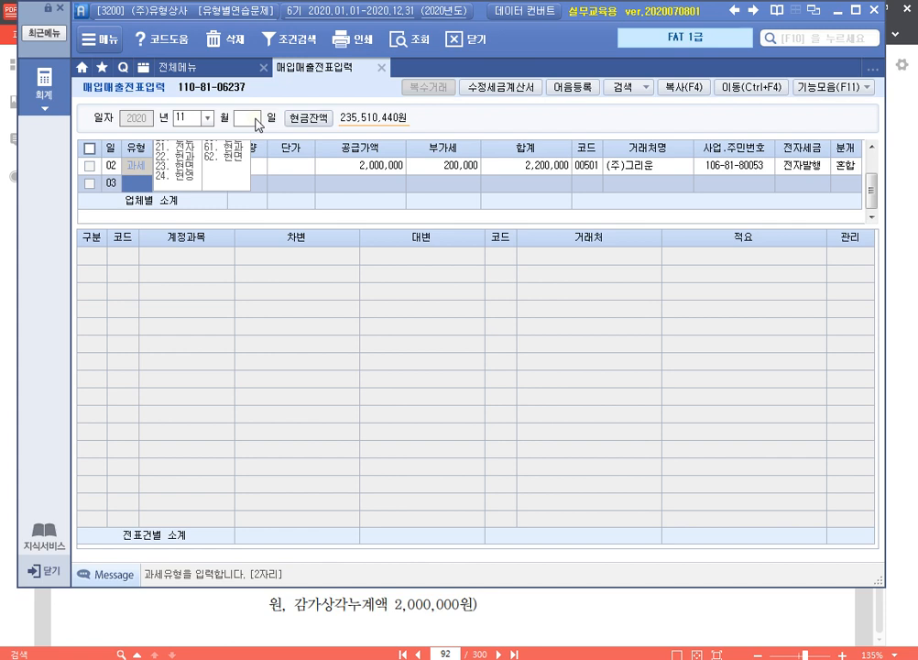
pyautogui.write('11')
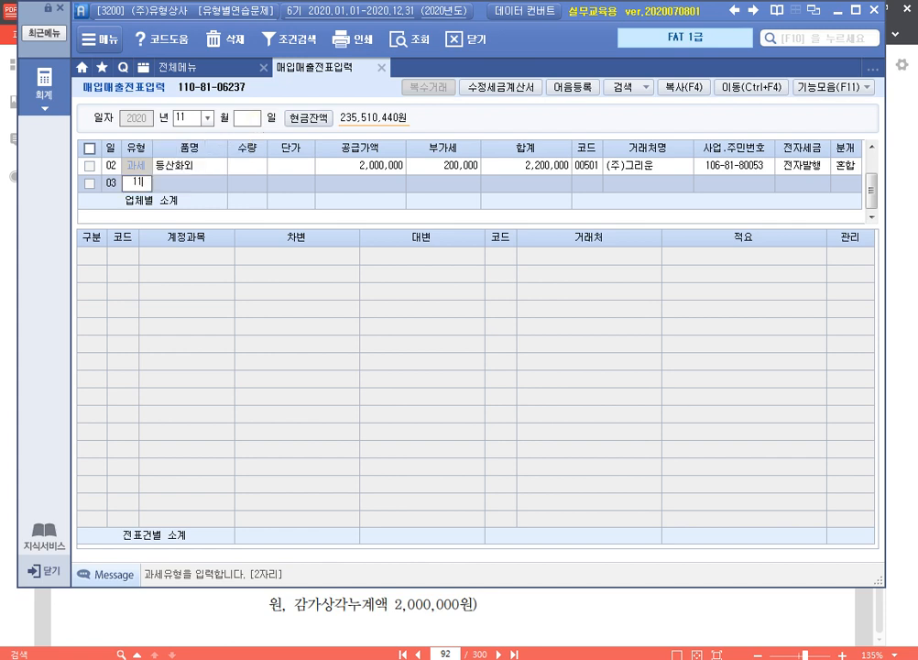
pyautogui.press('Return')
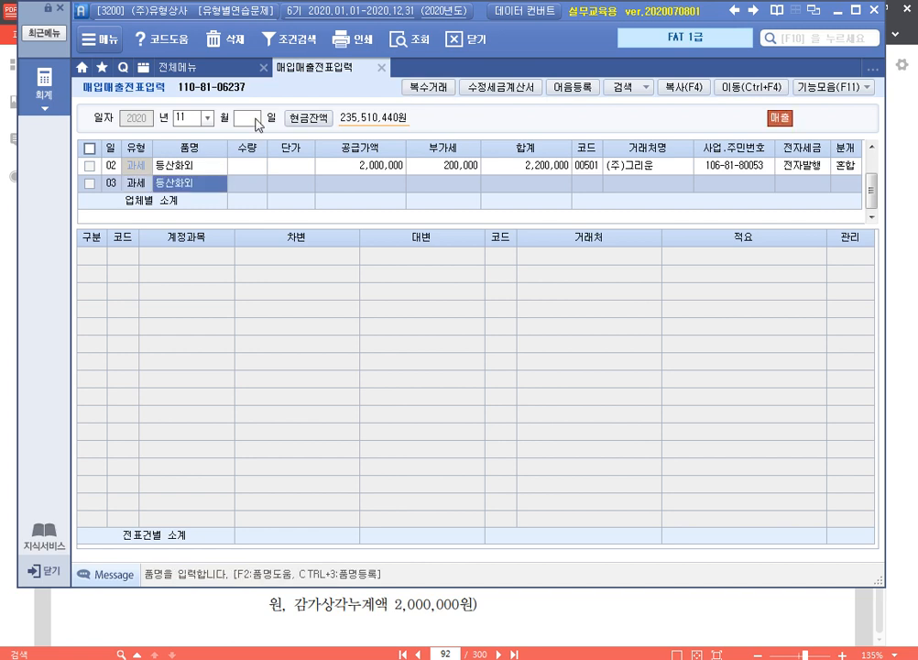
pyautogui.write('상품')
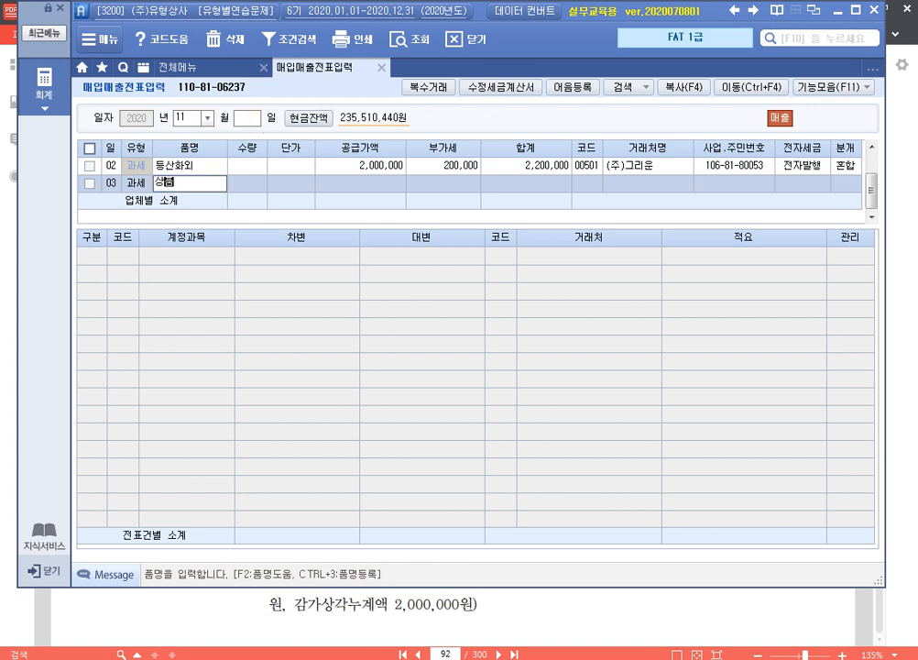
pyautogui.press('Return')
pyautogui.press('Return')
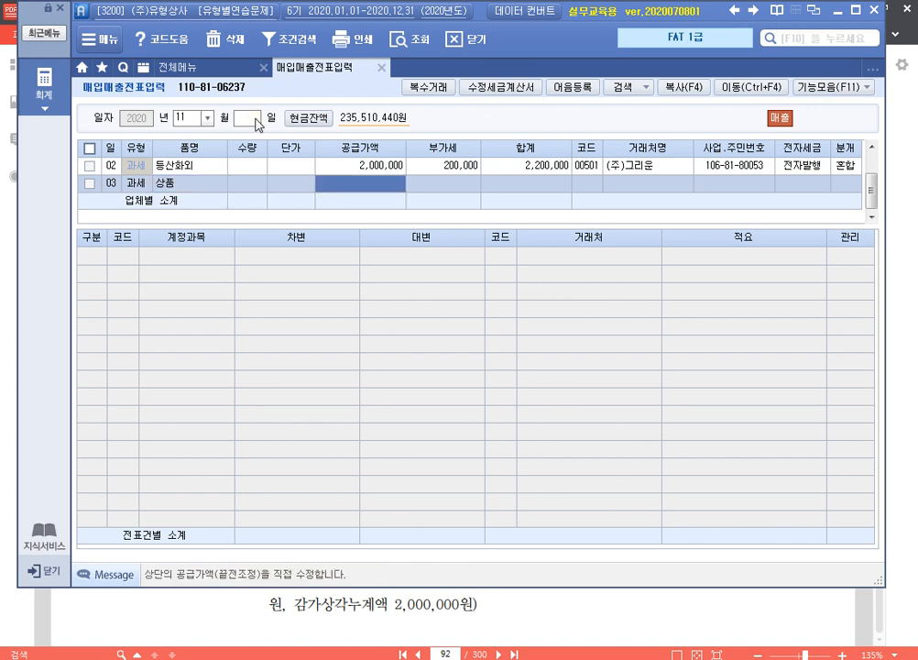
pyautogui.write('3000000')
pyautogui.press('Return')
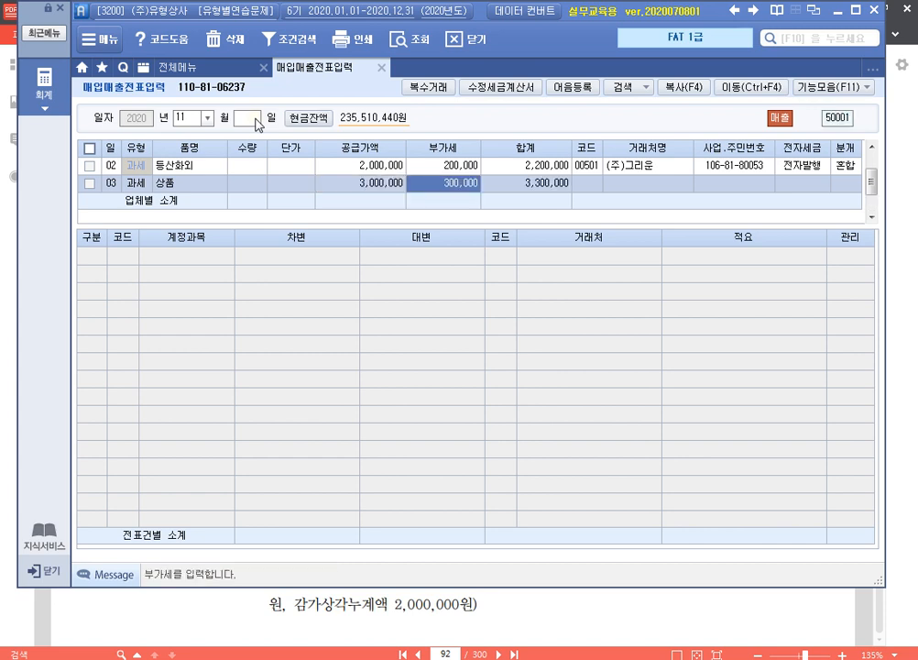
pyautogui.press('Return')
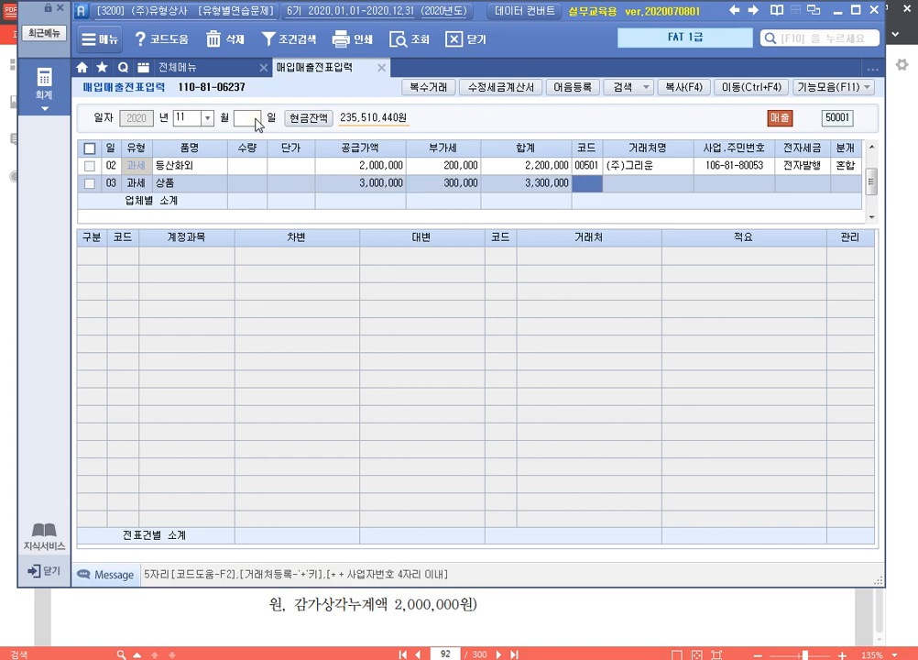
# Step: Complete the day 03 voucher with customer (주)우리상사, 전자입력 and 외상 journalizing, accept its entries, and select the 외상매출금 line
pyautogui.write('우리')
pyautogui.press('Return')
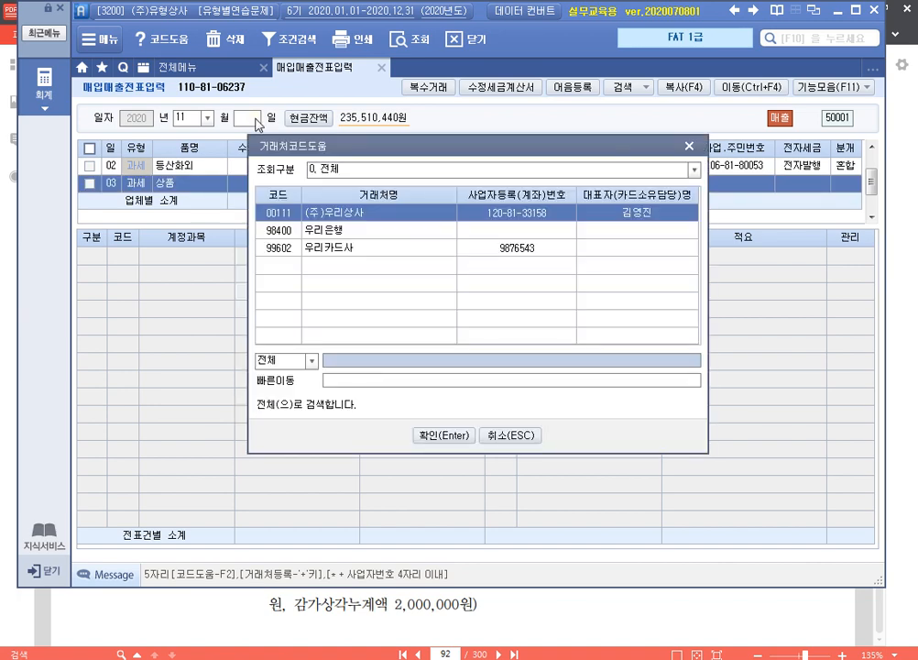
pyautogui.press('Return')
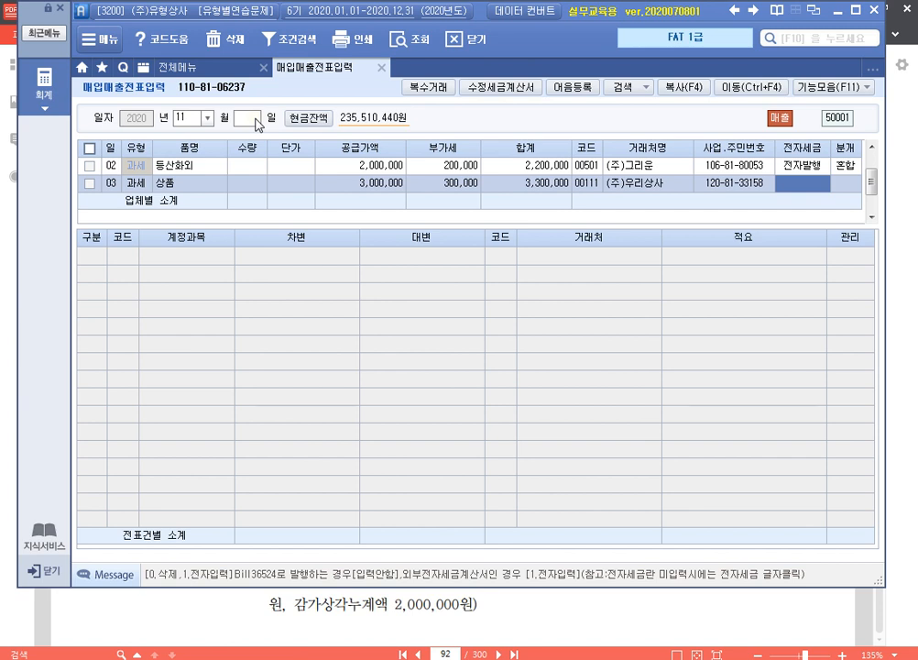
pyautogui.write('1')
pyautogui.press('Return')
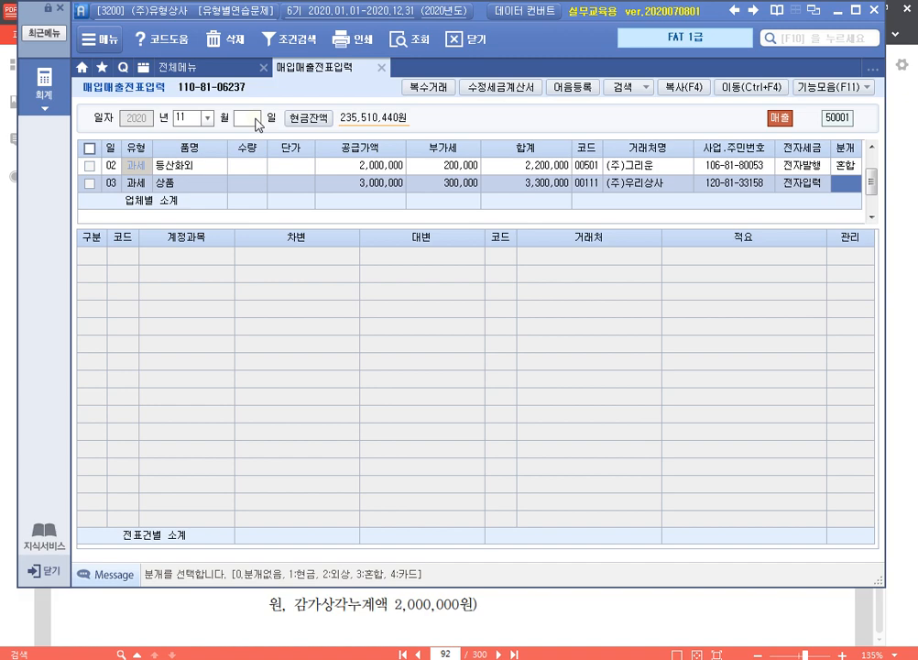
pyautogui.write('2')
pyautogui.press('Return')
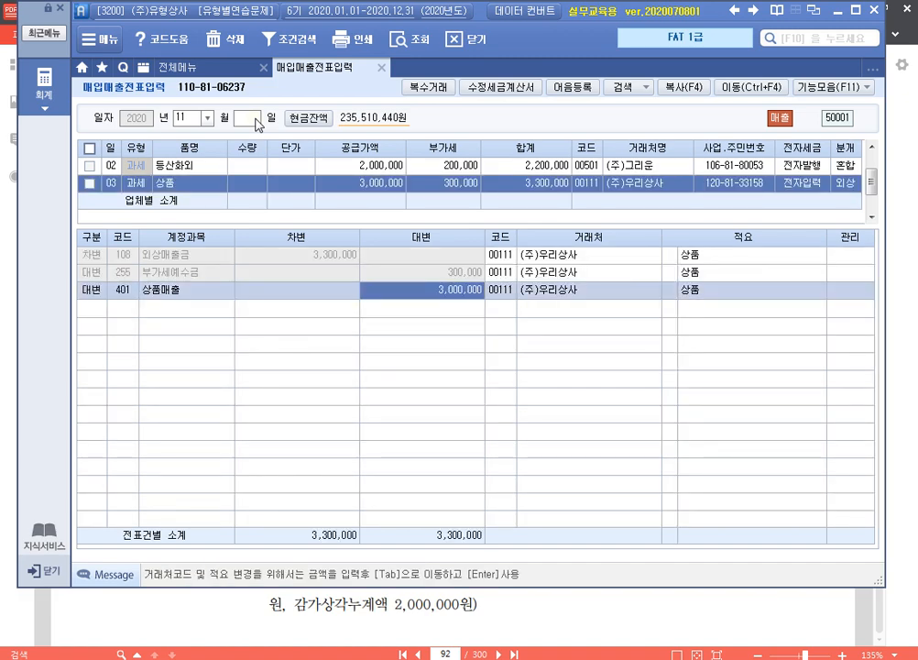
pyautogui.press('Return')
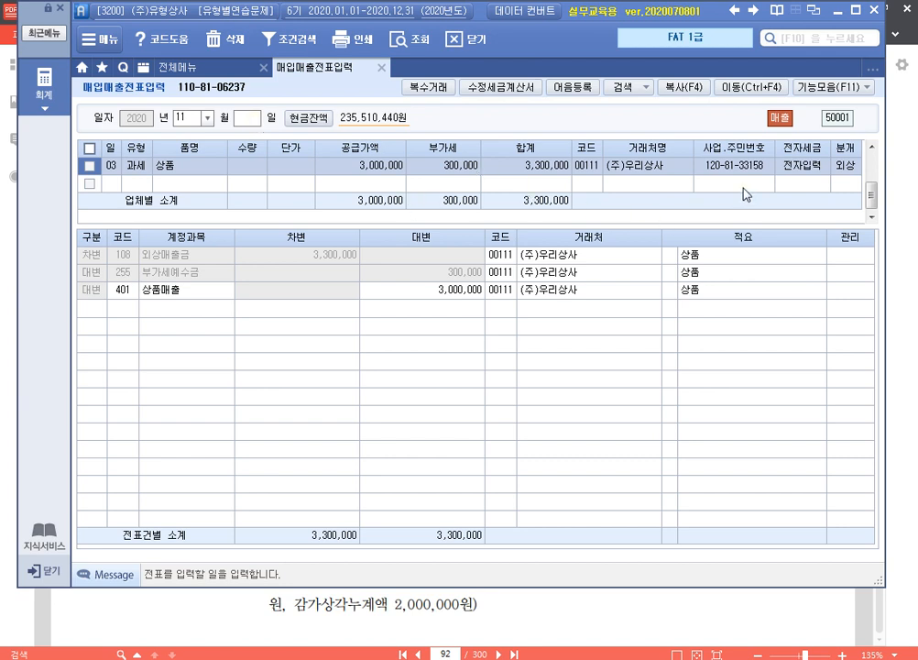
pyautogui.click(171, 266)
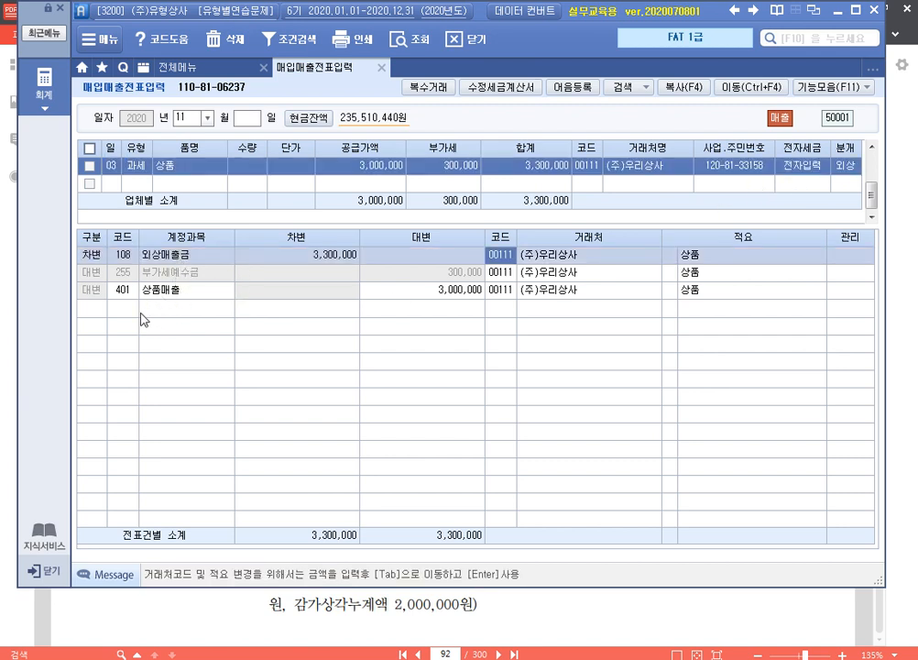
# Step: Switch to 알PDF and highlight "전자세금계산서" and "발급하였다" in the 11월 04일 problem
pyautogui.click(652, 615)
pyautogui.scroll(-1, 559, 419)
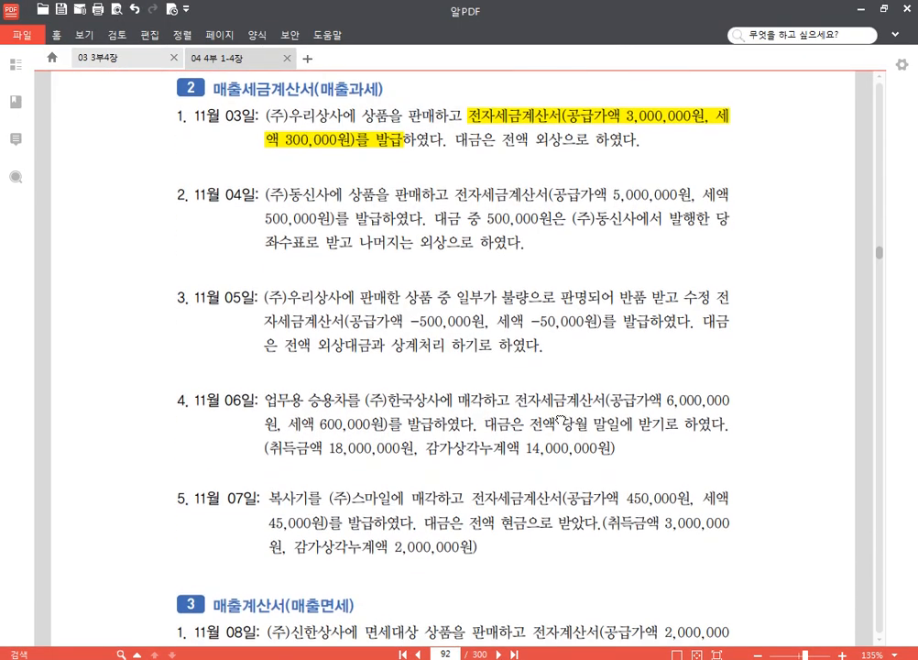
pyautogui.scroll(-1, 560, 419)
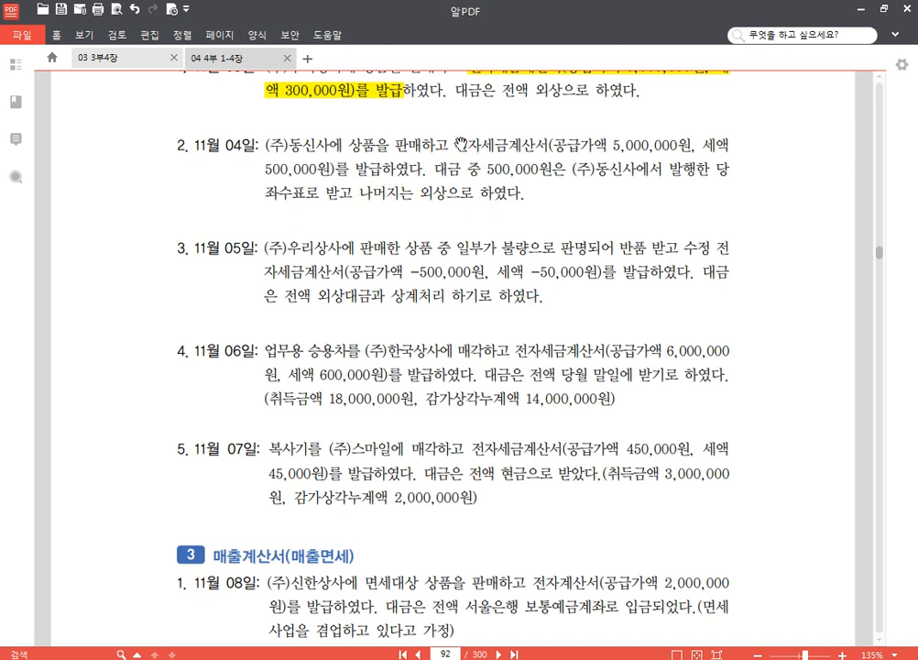
pyautogui.moveTo(455, 144); pyautogui.dragTo(547, 144)
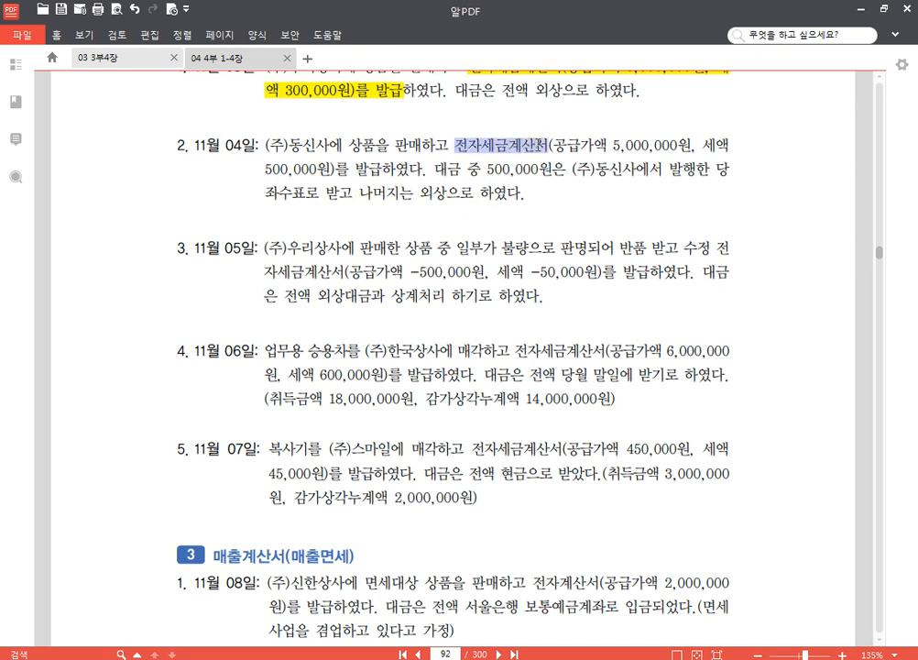
pyautogui.click(469, 119)
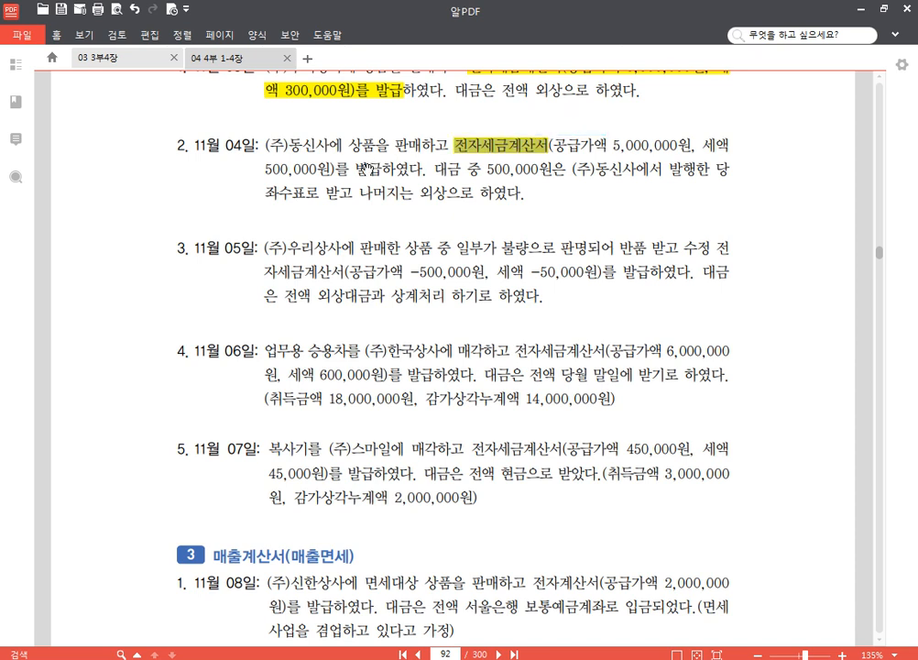
pyautogui.moveTo(356, 170); pyautogui.dragTo(407, 169)
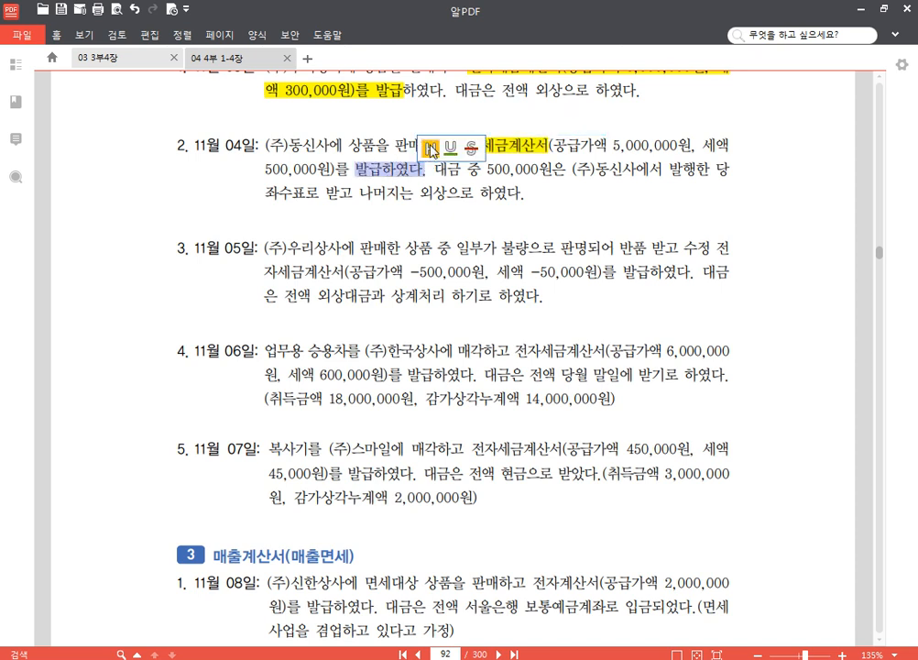
pyautogui.click(430, 147)
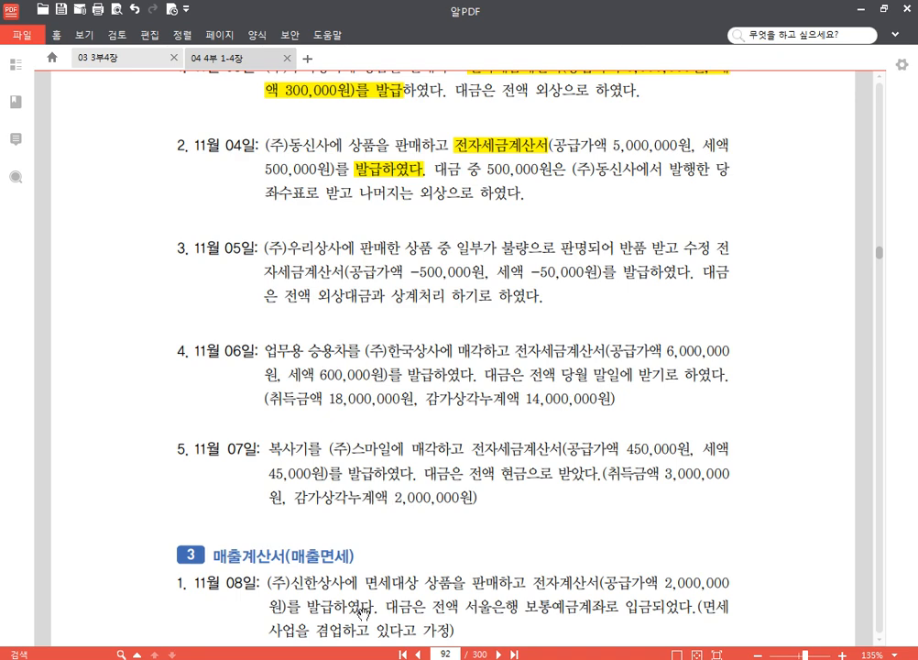
# Step: Return to 매입매출전표입력 and start a voucher for day 04 with type 11 (과세), item 상품 and a 공급가액 of 5,000,000
pyautogui.click(275, 555)
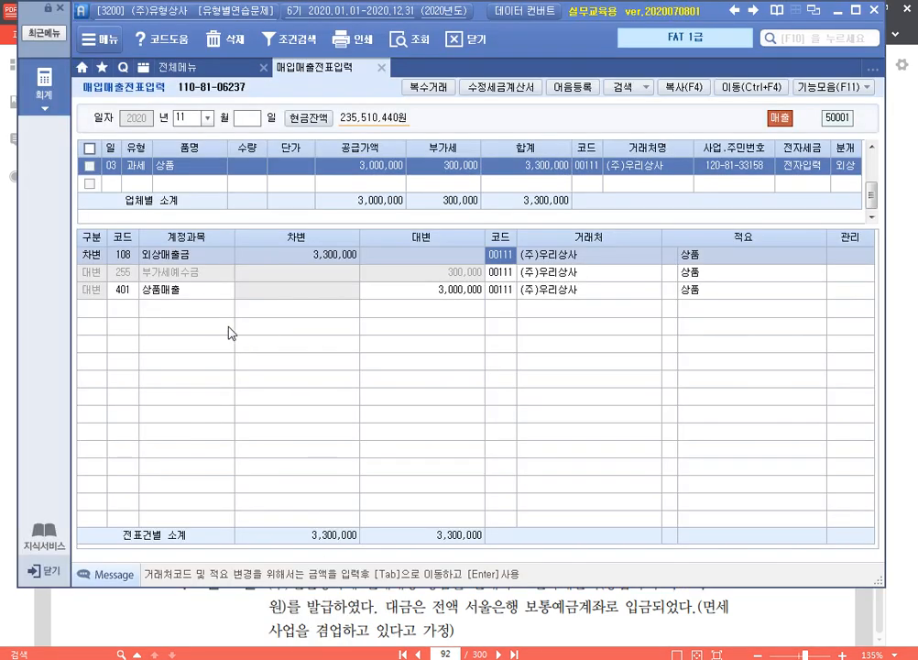
pyautogui.click(117, 185)
pyautogui.write('4')
pyautogui.press('Return')
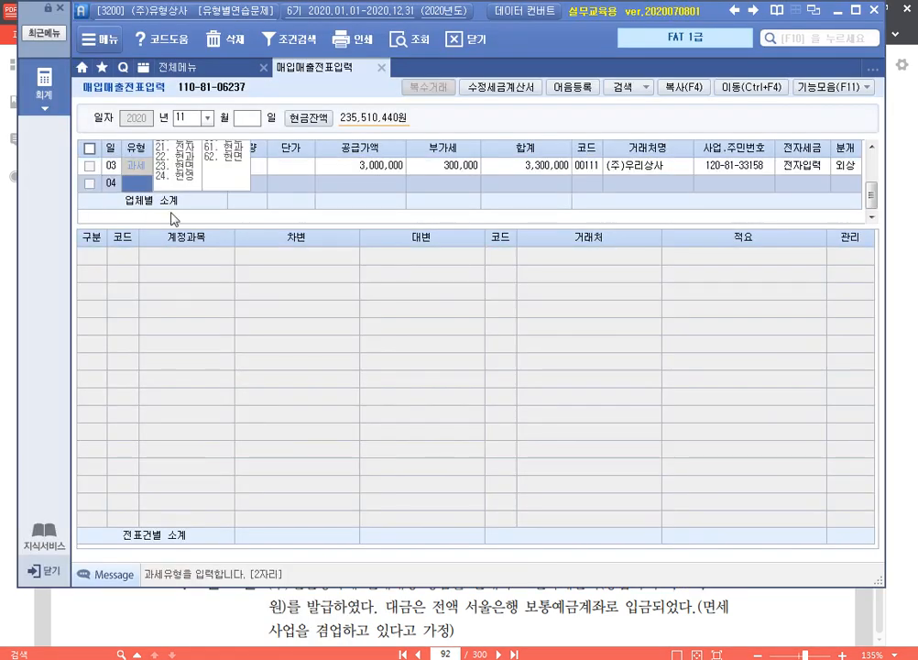
pyautogui.write('11')
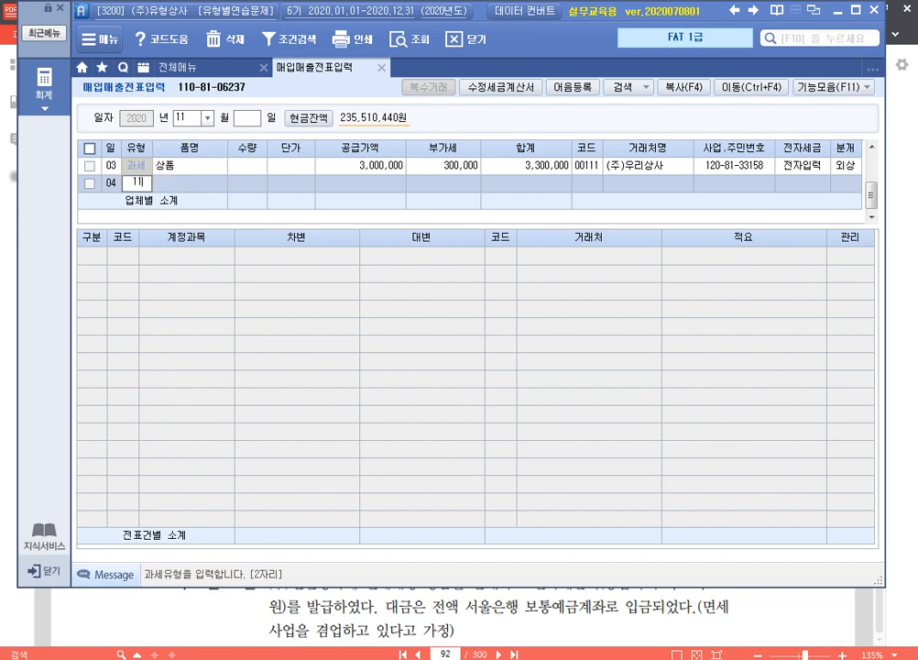
pyautogui.press('Return')
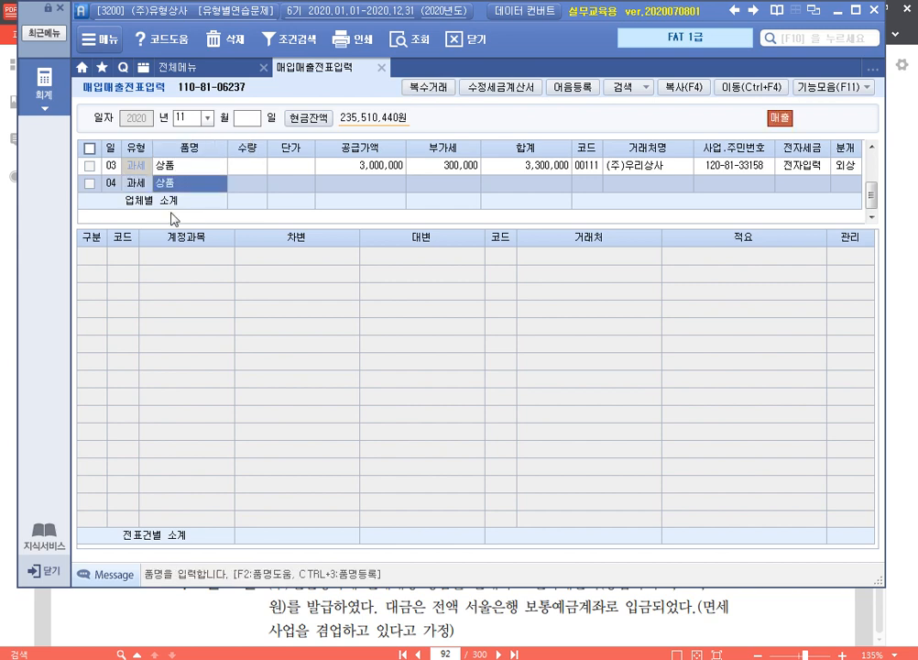
pyautogui.press('Return')
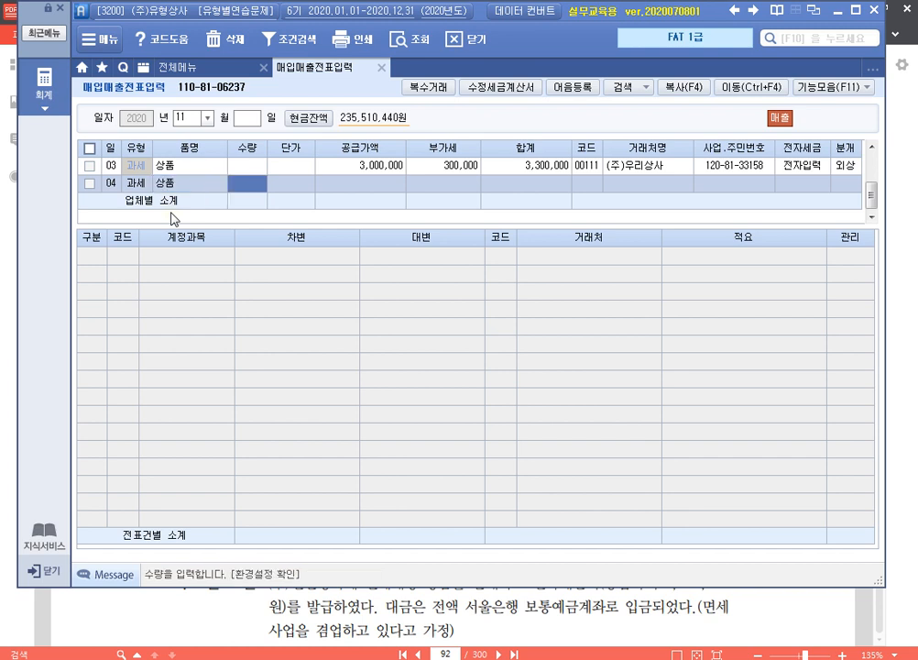
pyautogui.press('Return')
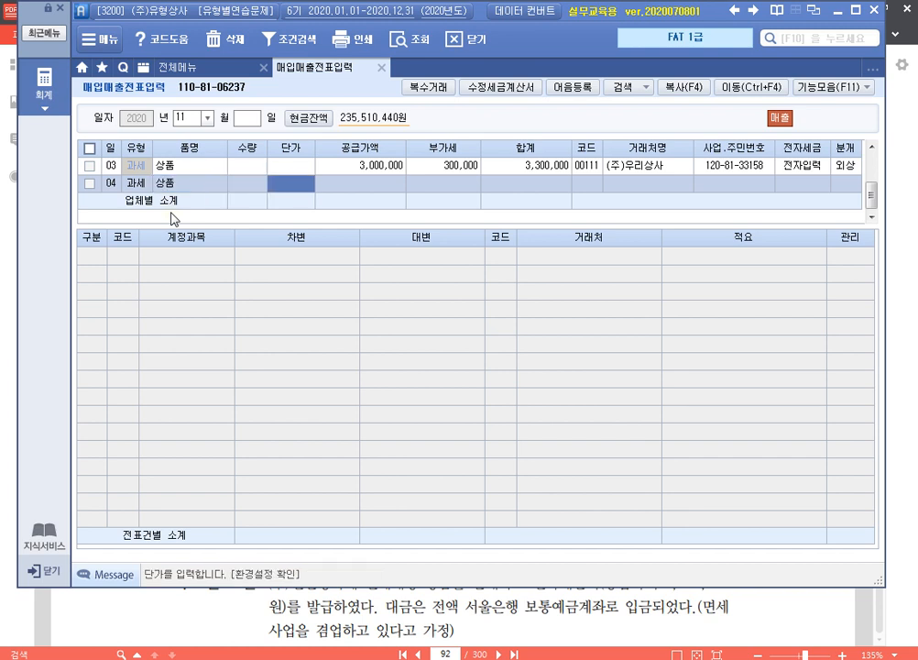
pyautogui.press('Return')
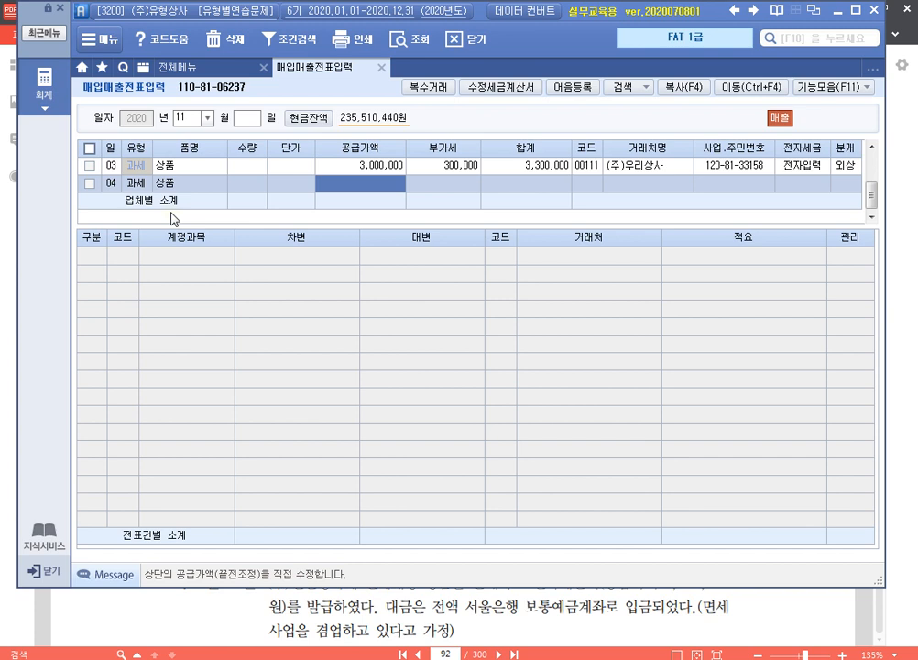
pyautogui.write('5000000')
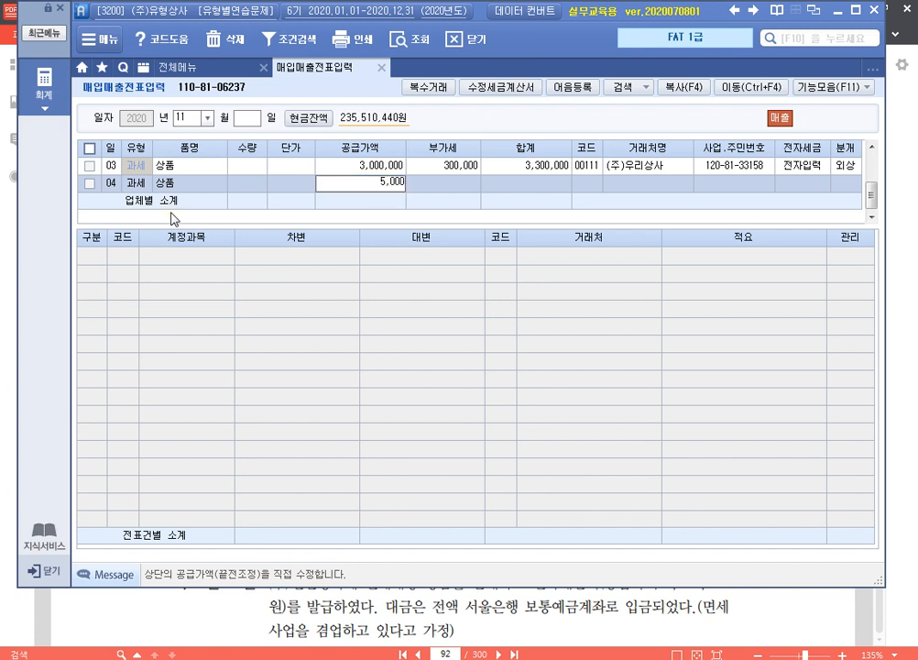
pyautogui.press('Return')
pyautogui.press('Return')
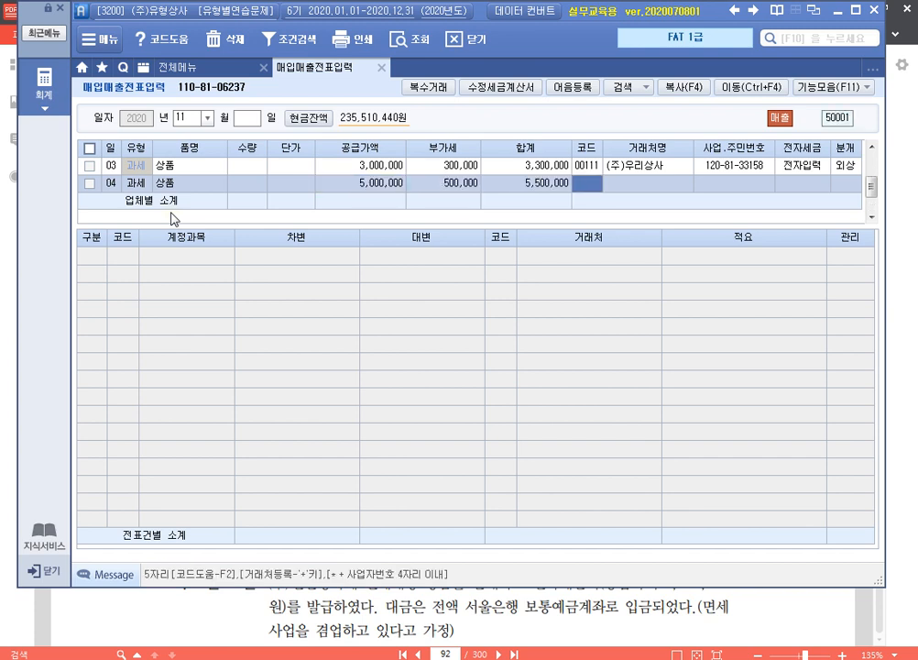
# Step: Set the customer of the day 04 voucher to (주)동신사
pyautogui.write('동신')
pyautogui.press('Return')
pyautogui.press('Return')
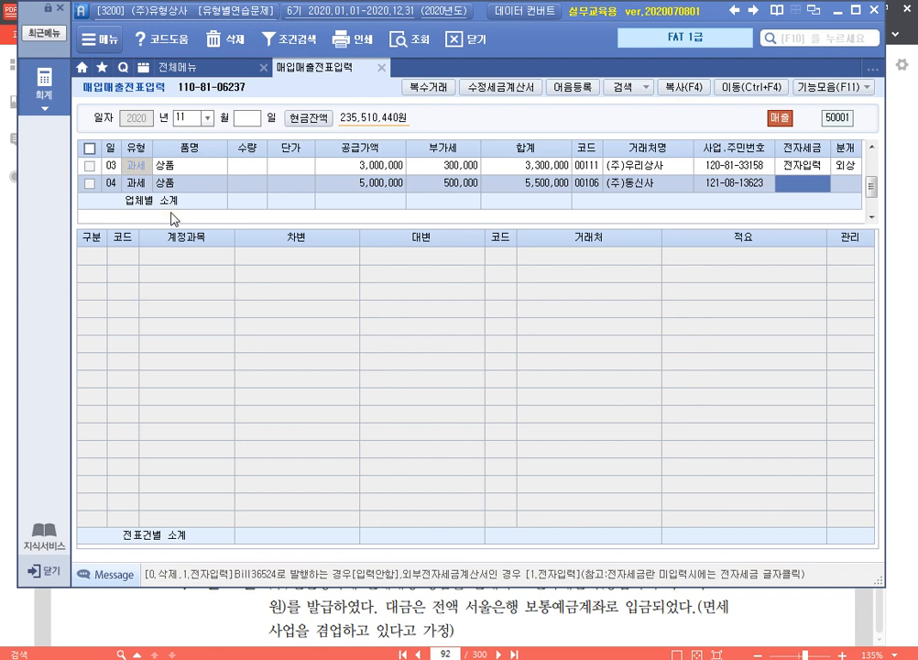
# Step: Set the day 04 voucher to 전자입력 with 혼합 journalizing and accept its 상품매출 credit line
pyautogui.write('1')
pyautogui.press('Return')
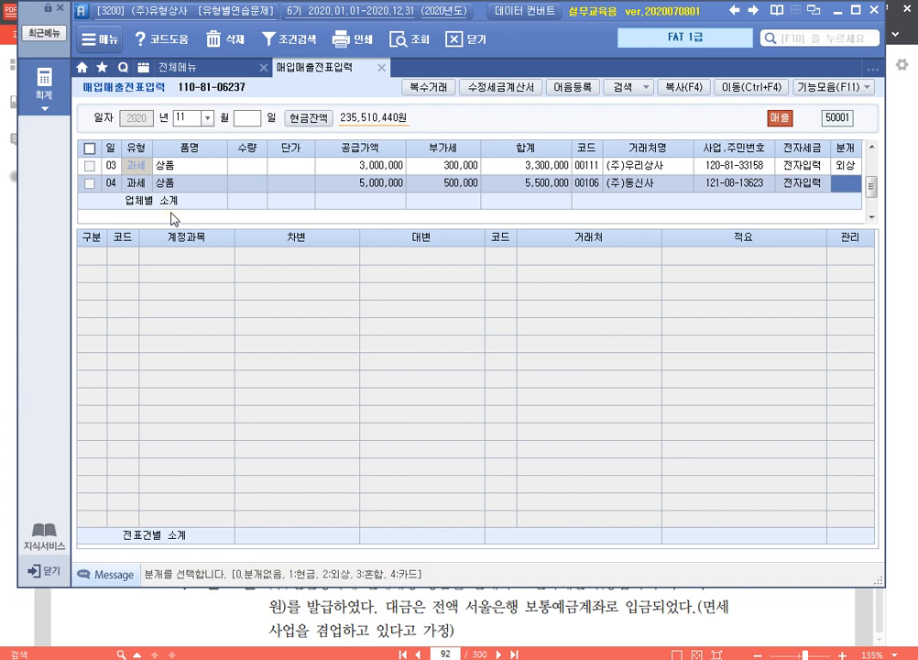
pyautogui.write('3')
pyautogui.press('Return')
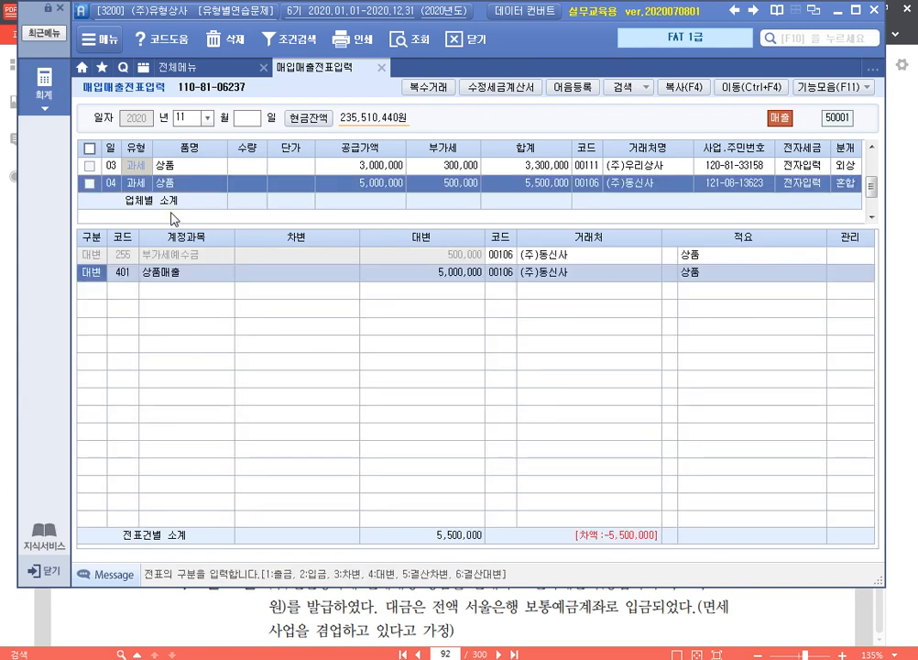
pyautogui.press('Return')
pyautogui.press('Return')
pyautogui.press('Return')
pyautogui.press('Return')
pyautogui.press('Return')
pyautogui.press('Return')
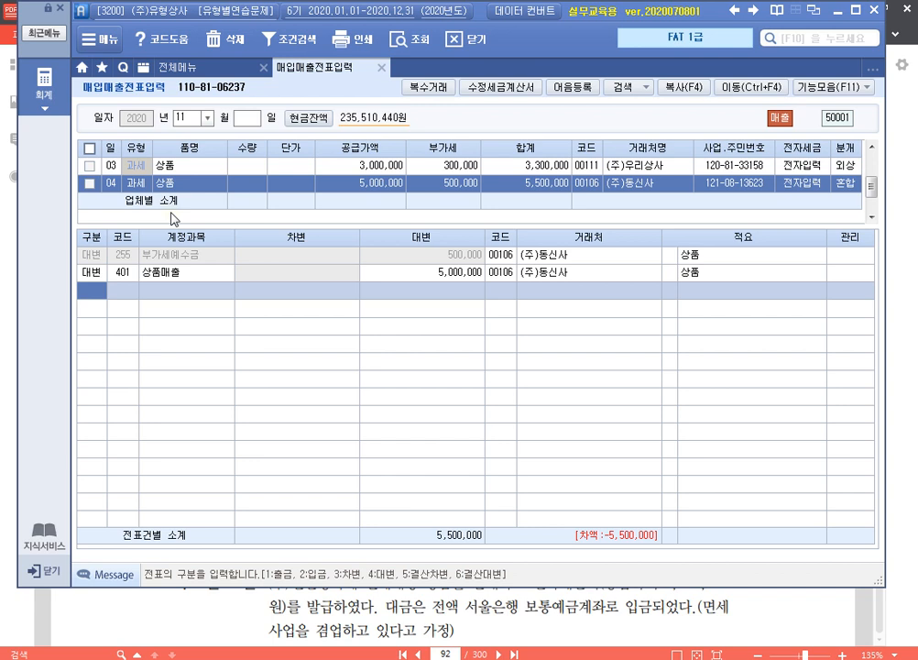
# Step: Add a 차변 line to the day 04 voucher for account 101 (현금) with 500,000
pyautogui.write('3')
pyautogui.press('Return')
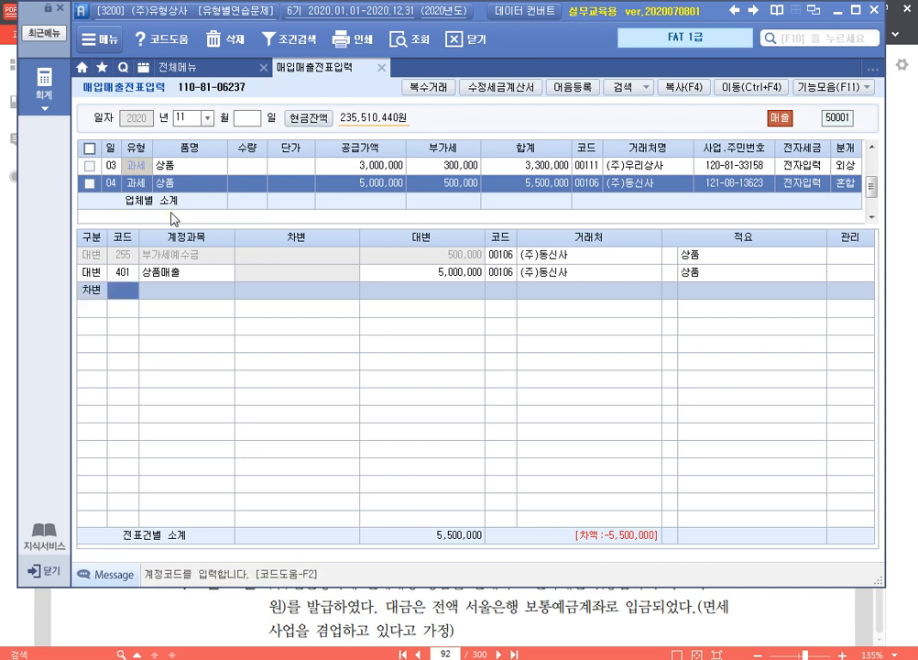
pyautogui.write('101')
pyautogui.press('Return')
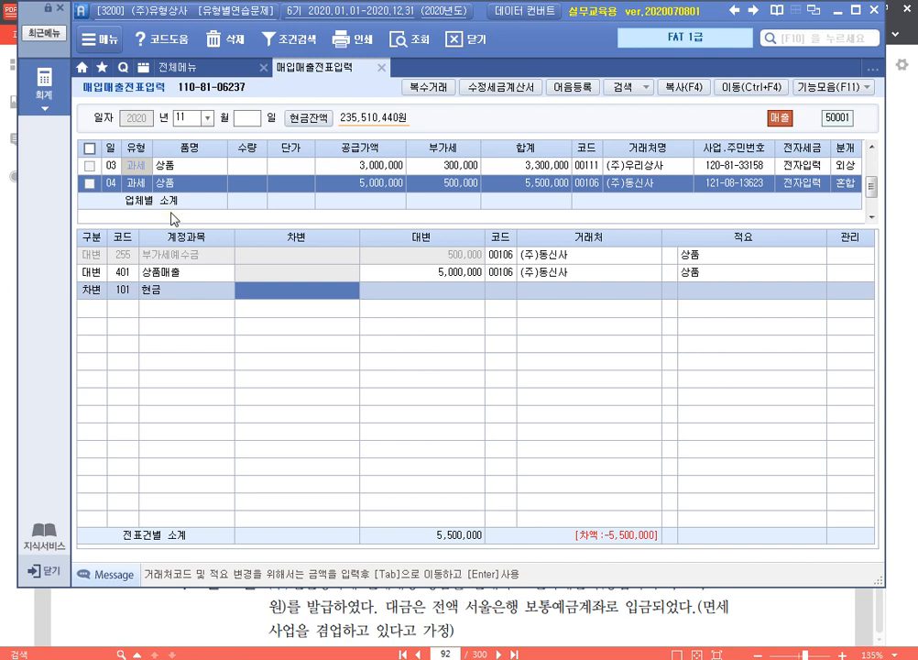
pyautogui.write('5000000')
pyautogui.press('Return')
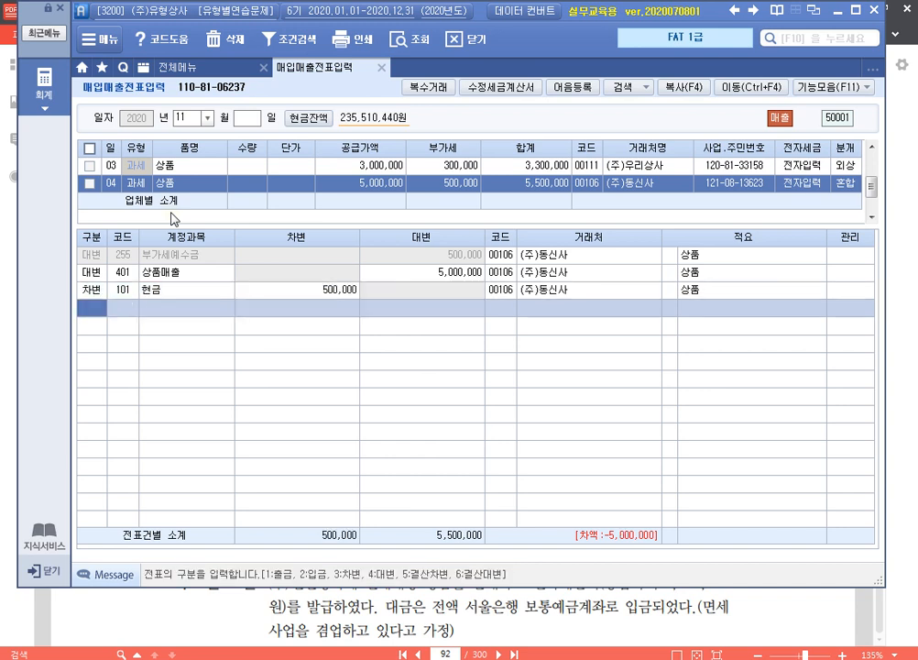
# Step: Add a 차변 line to the day 04 voucher for account 108 (외상매출금) with 5,000,000
pyautogui.write('3')
pyautogui.press('Return')
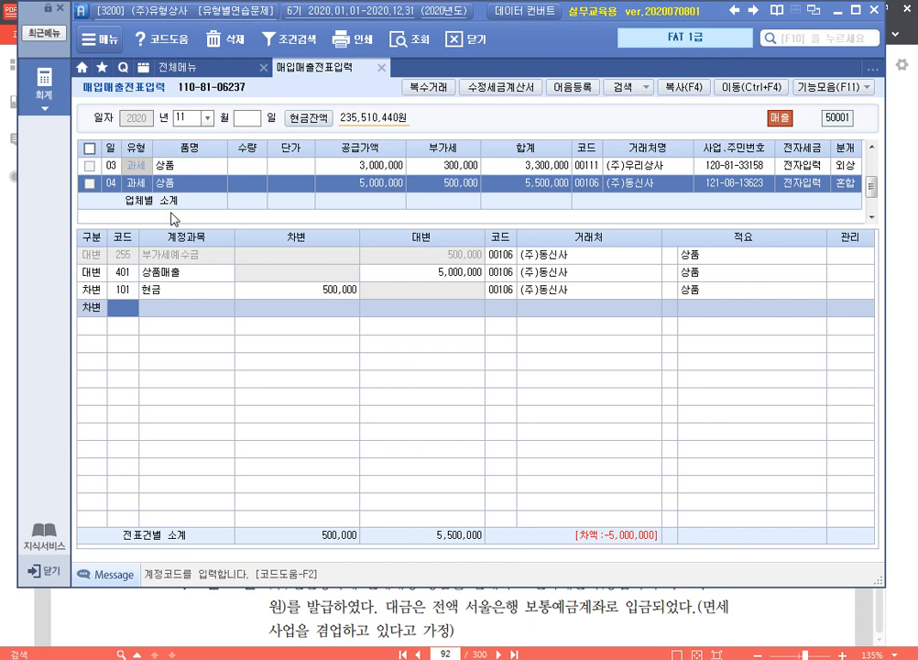
pyautogui.write('108')
pyautogui.press('Return')
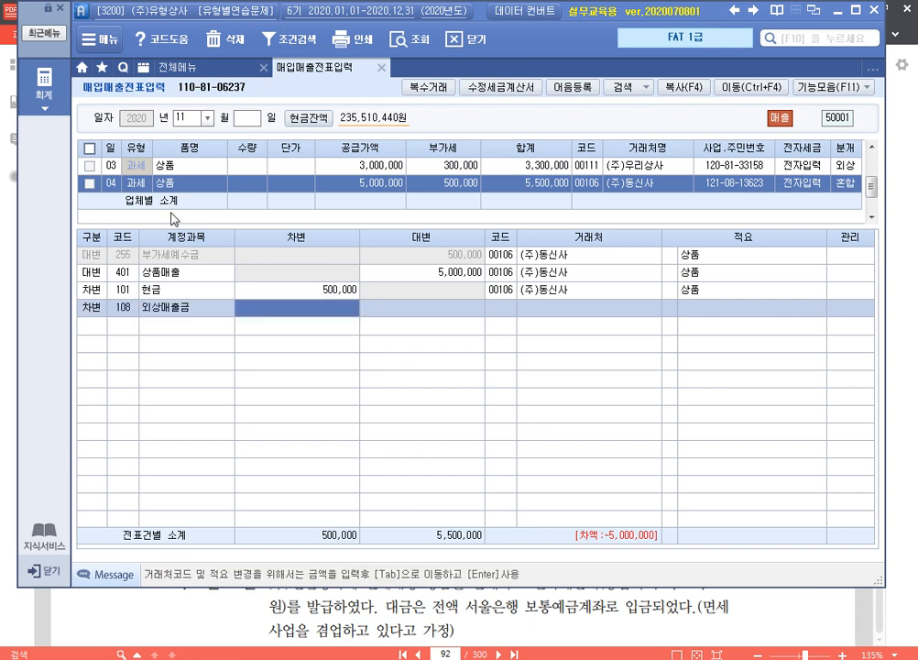
pyautogui.write('5000000')
pyautogui.press('Return')
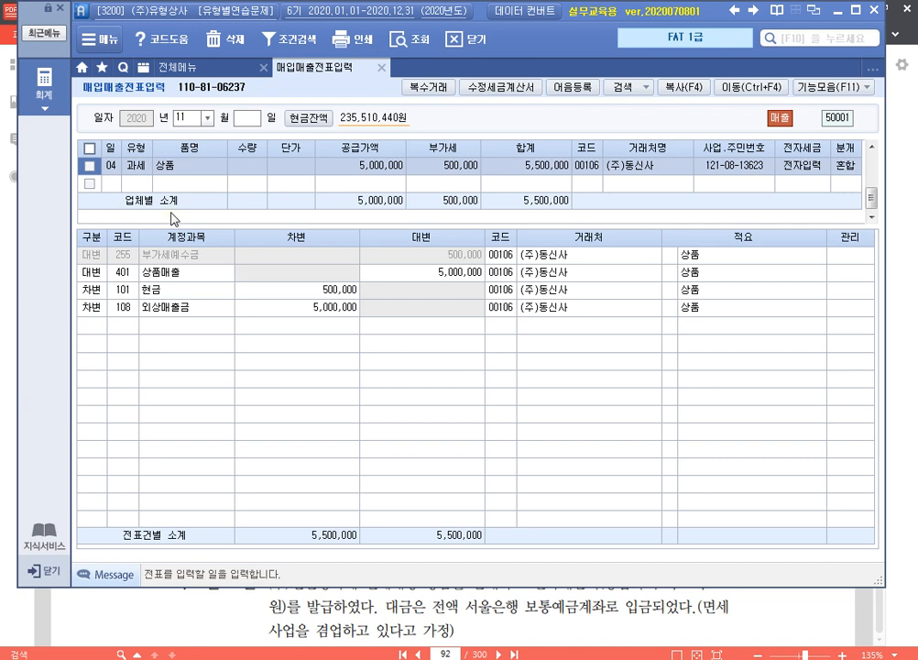
# Step: Switch to 알PDF and highlight "수정 전자세금계산서" and "발급하였다" in the 11월 05일 problem
pyautogui.click(668, 620)
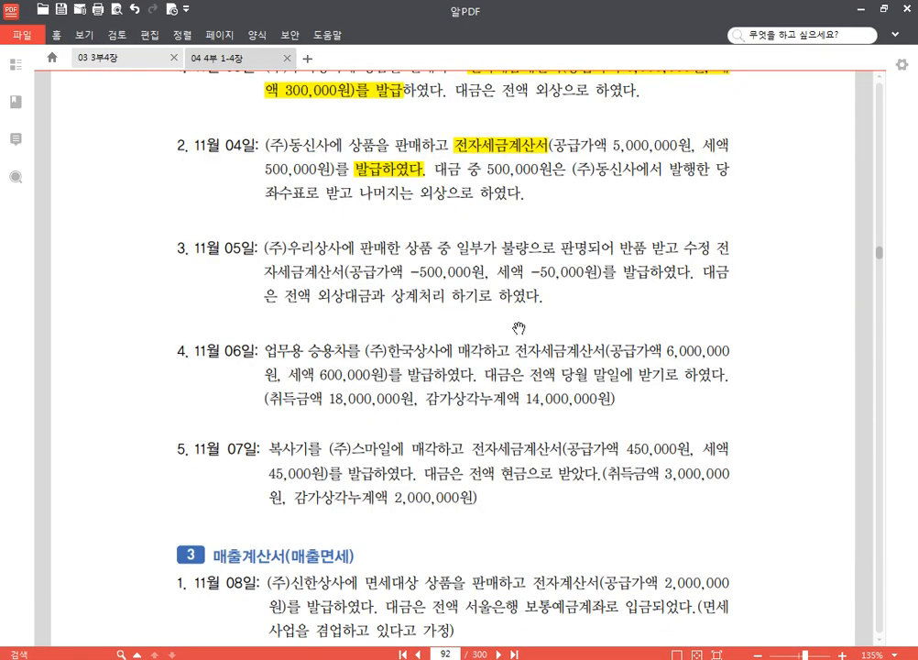
pyautogui.scroll(-2, 581, 330)
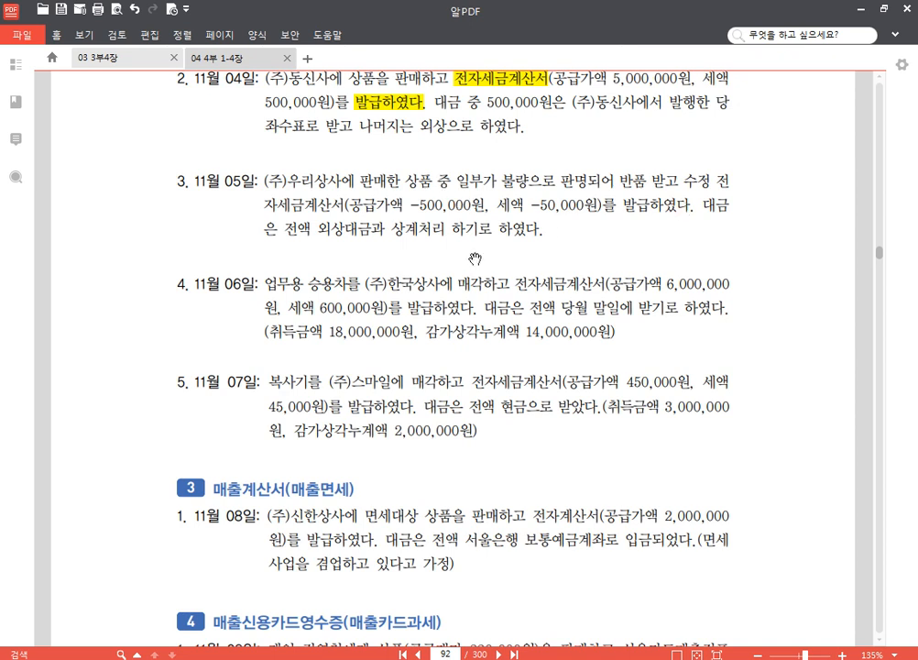
pyautogui.moveTo(413, 194); pyautogui.dragTo(202, 327)
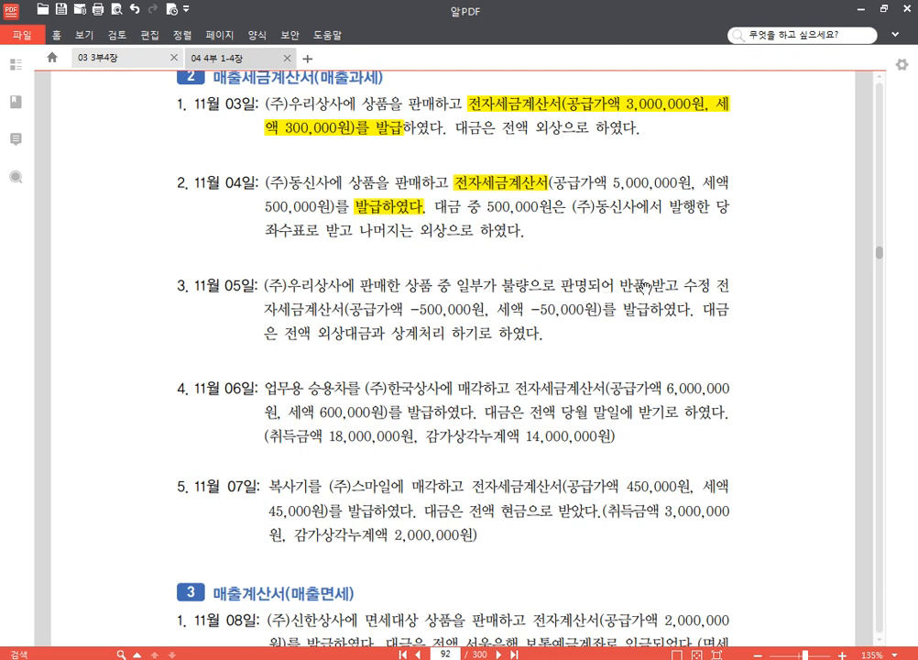
pyautogui.moveTo(682, 285)
pyautogui.mouseDown()
pyautogui.moveTo(464, 316)
pyautogui.moveTo(345, 312)
pyautogui.mouseUp()
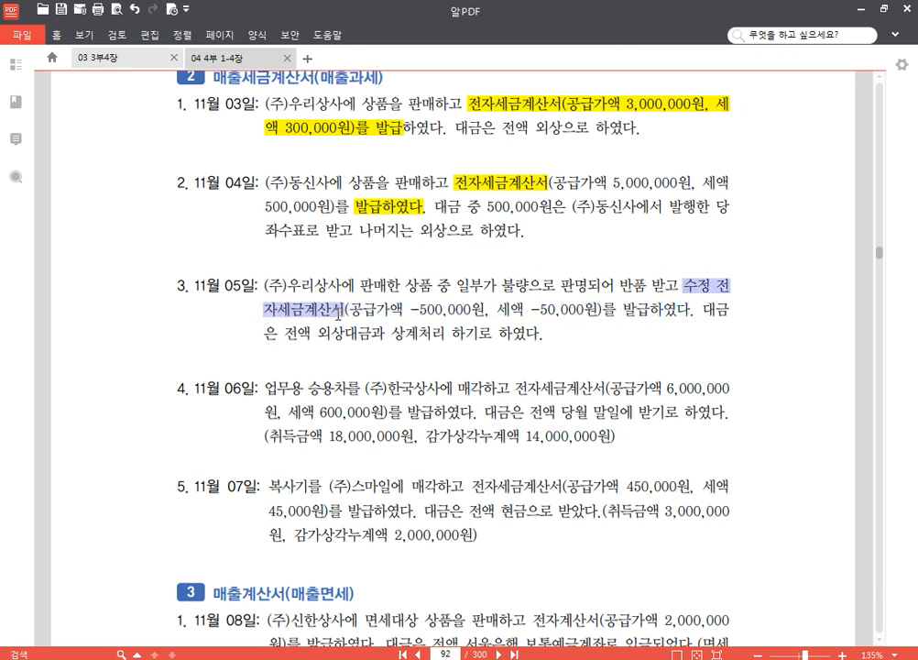
pyautogui.click(352, 231)
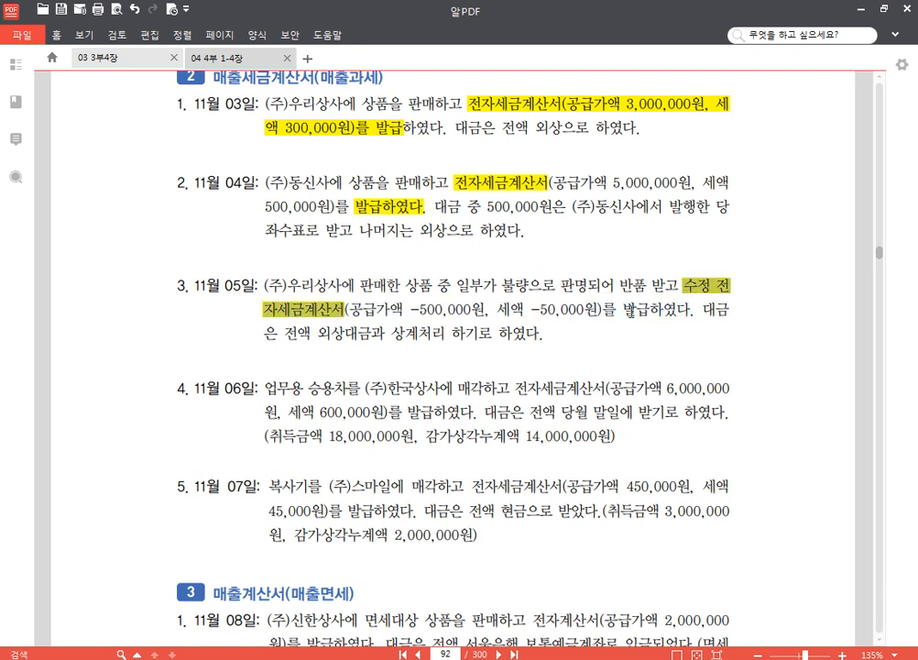
pyautogui.moveTo(624, 312); pyautogui.dragTo(694, 313)
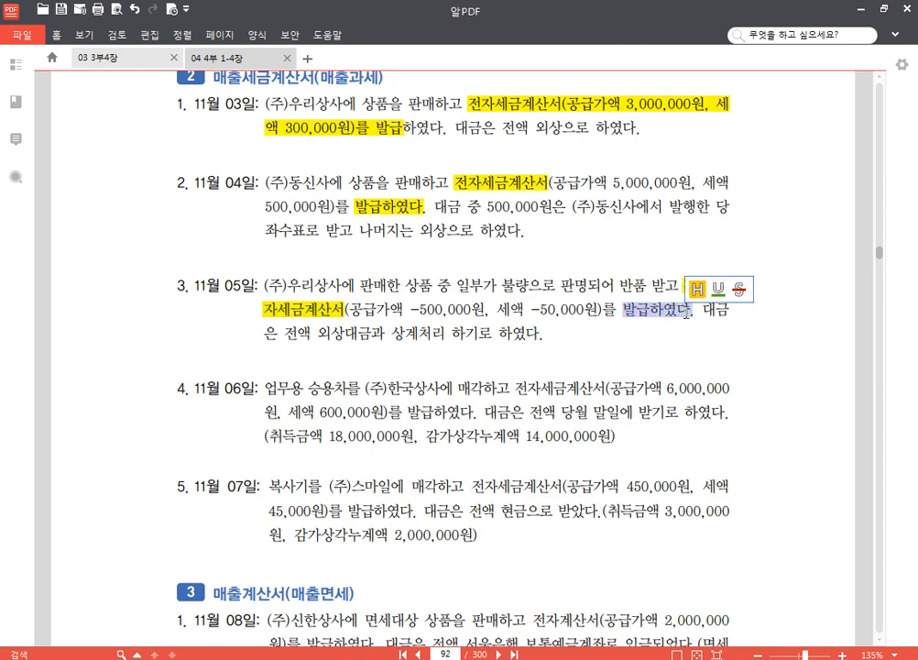
pyautogui.click(754, 285)
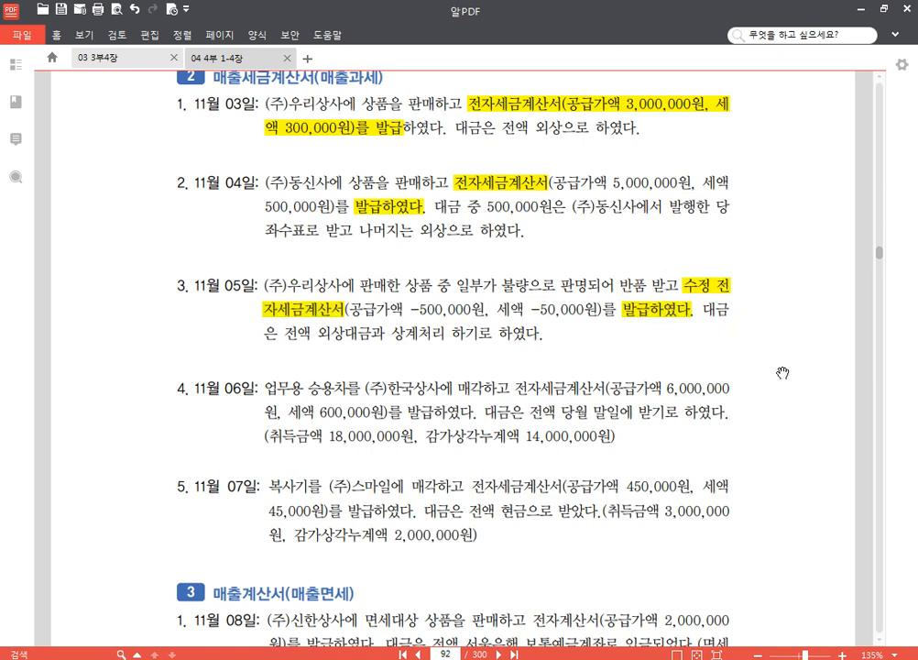
# Step: Return to 매입매출전표입력 and start a voucher for day 05 with type 11 (과세)
pyautogui.scroll(-1, 735, 370)
pyautogui.scroll(-1, 787, 314)
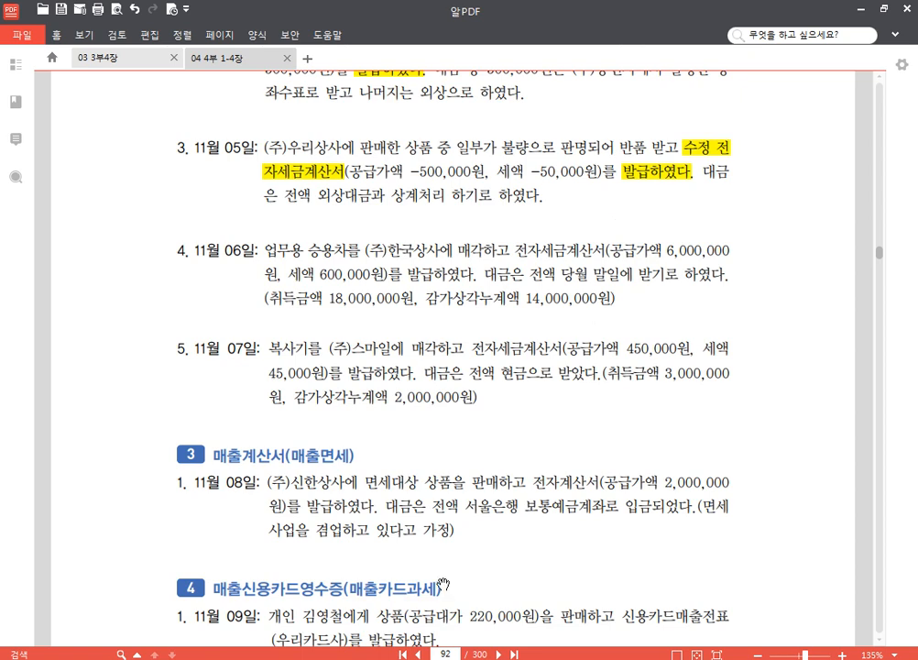
pyautogui.moveTo(292, 659)
pyautogui.click(293, 605)
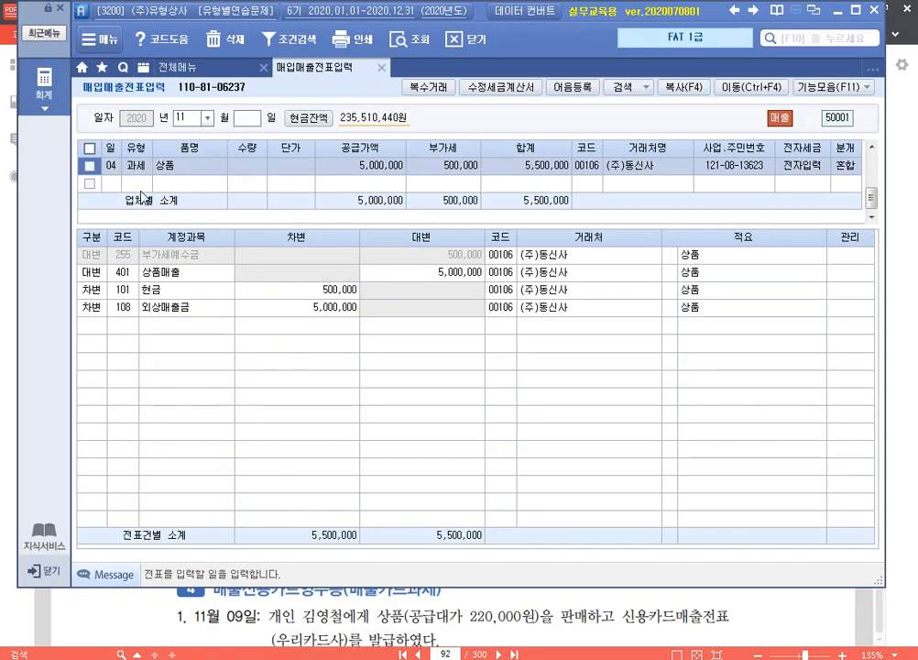
pyautogui.click(113, 184)
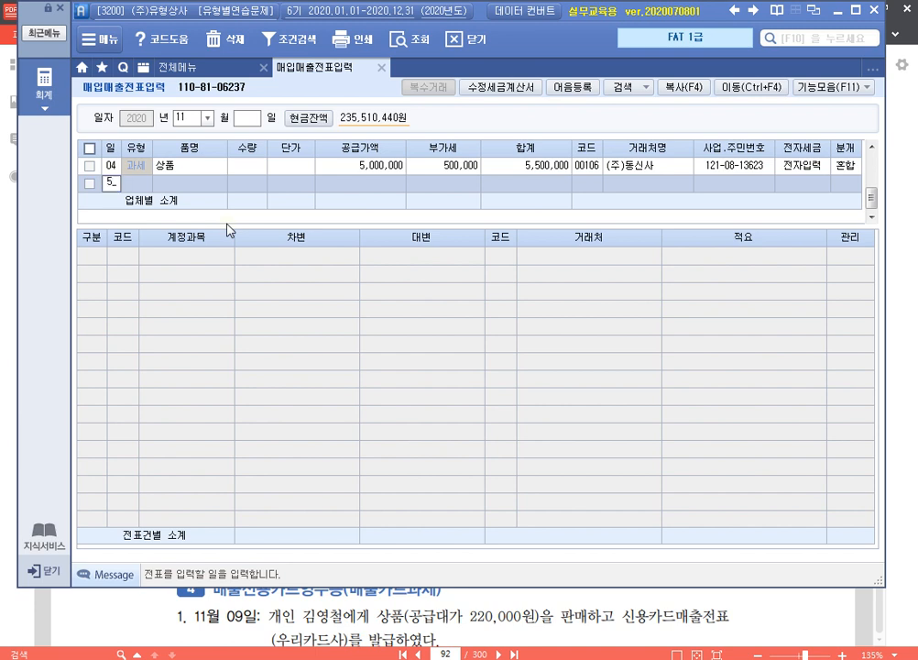
pyautogui.write('05')
pyautogui.press('Return')
pyautogui.write('11')
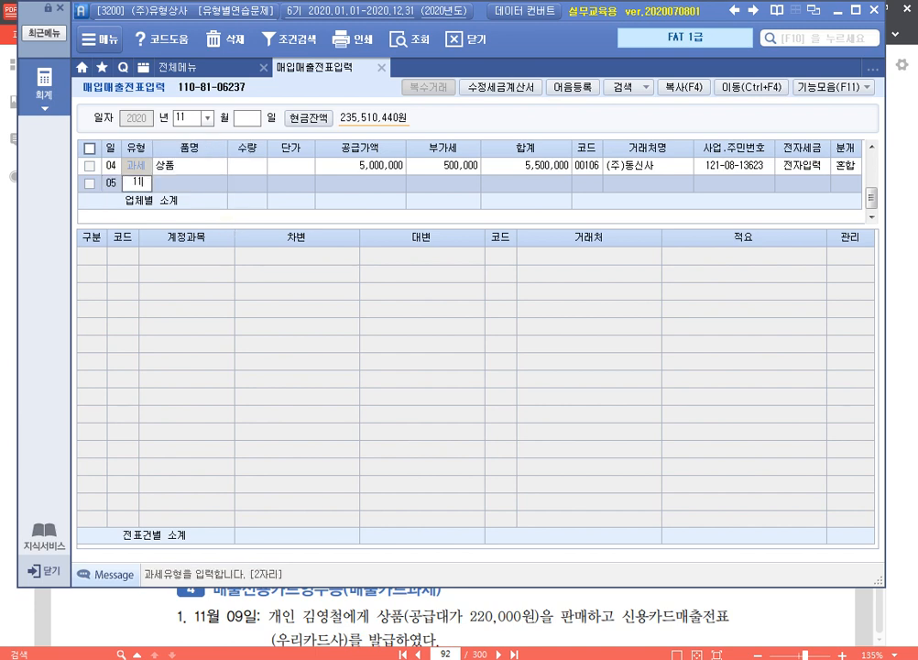
pyautogui.press('Return')
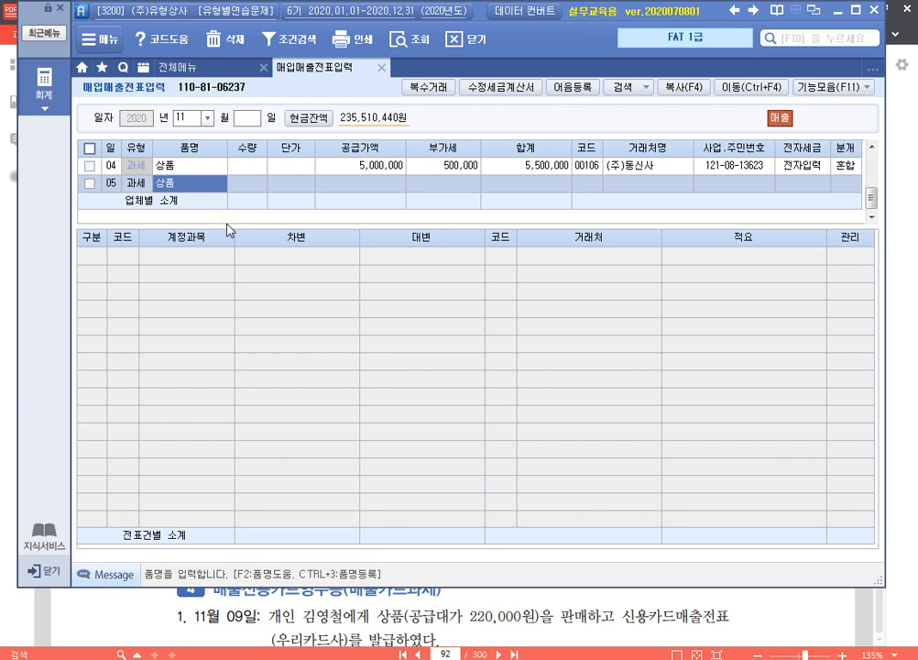
# Step: Enter 반품 as the item of the day 05 voucher with a 공급가액 of -500,000
pyautogui.write('반품')
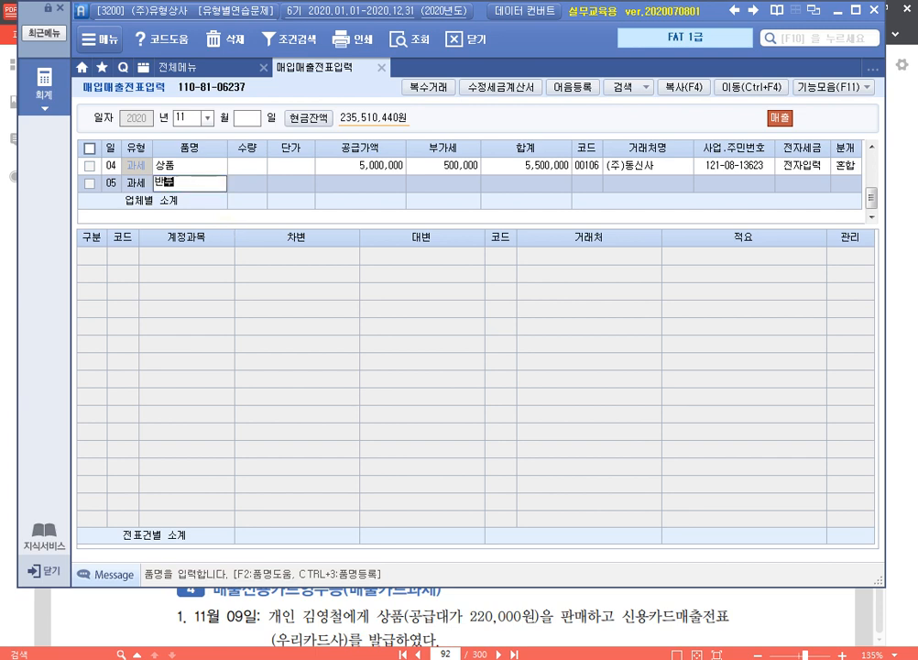
pyautogui.press('Return')
pyautogui.press('Return')
pyautogui.press('Return')
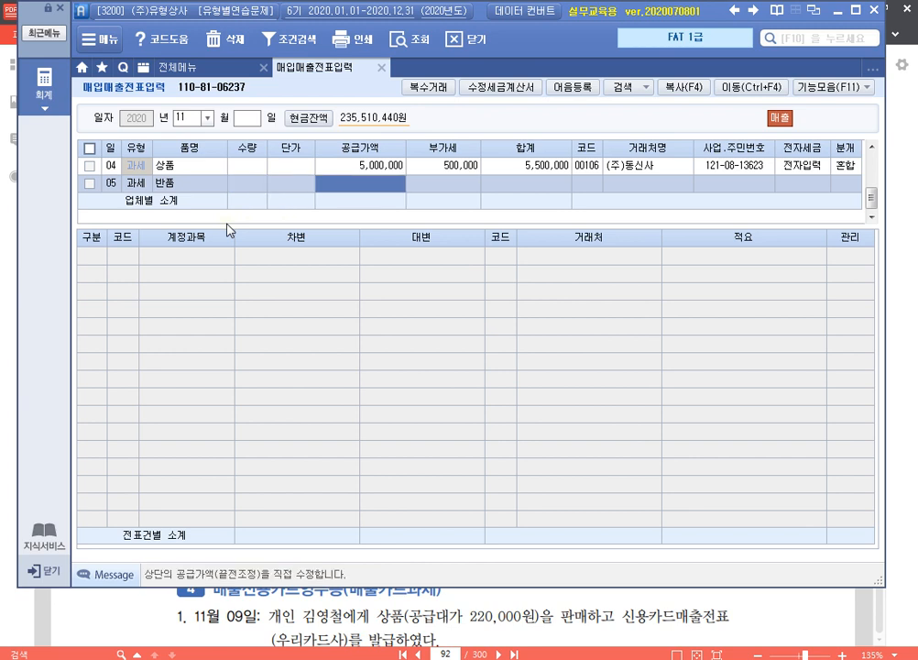
pyautogui.write('-')
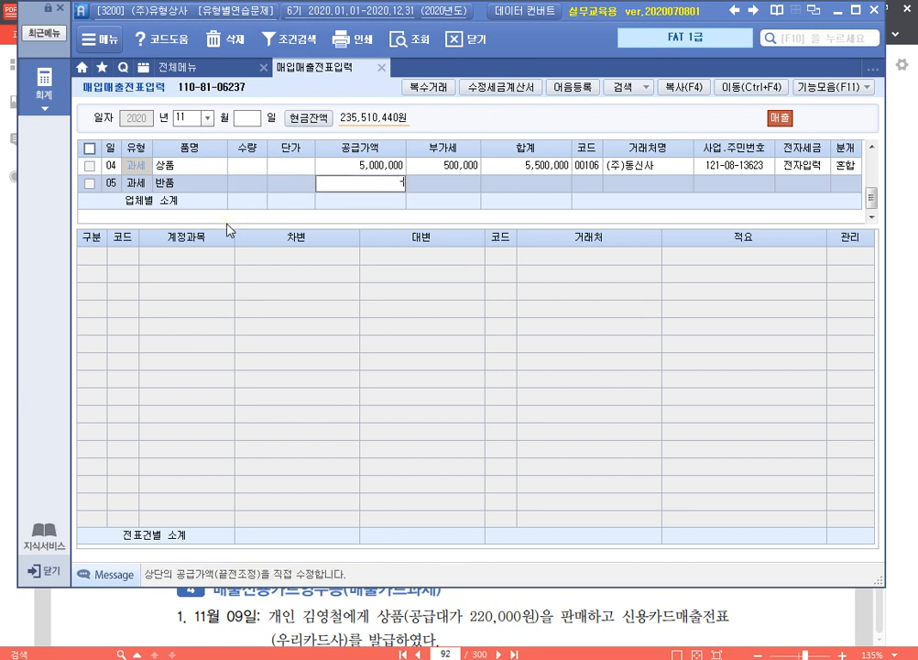
pyautogui.write('500,000')
pyautogui.press('Return')
pyautogui.press('Return')
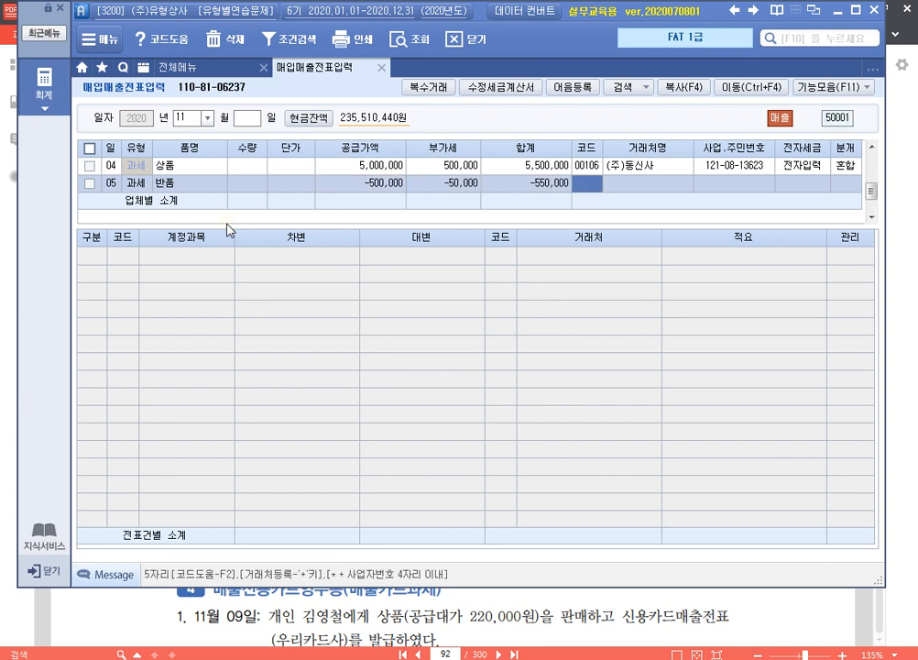
# Step: Set the day 05 voucher's customer to (주)우리상사 and its electronic tax invoice status to 전자입력
pyautogui.write('우리')
pyautogui.press('Return')
pyautogui.press('Return')
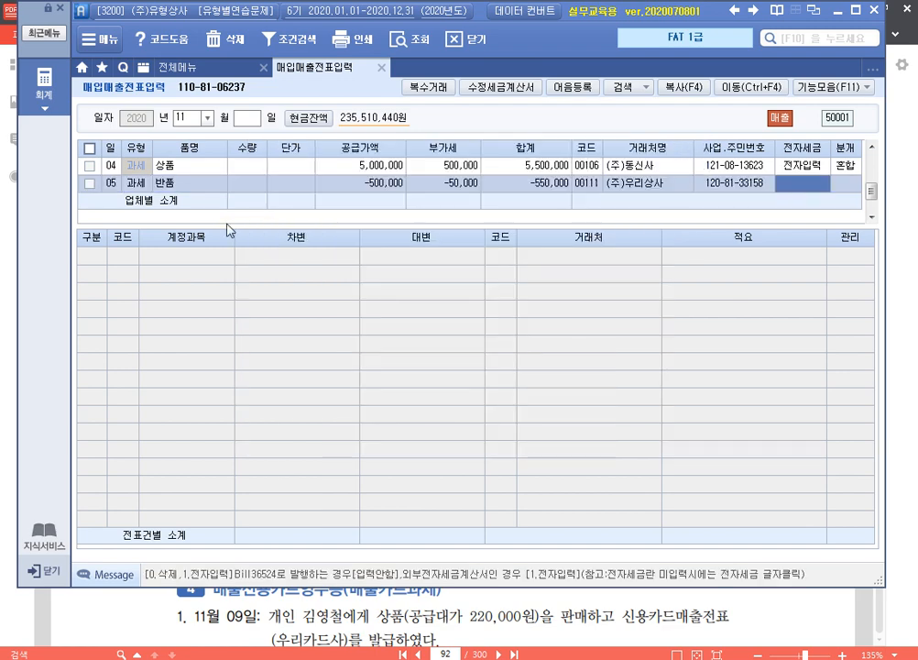
pyautogui.press('1')
pyautogui.press('Return')
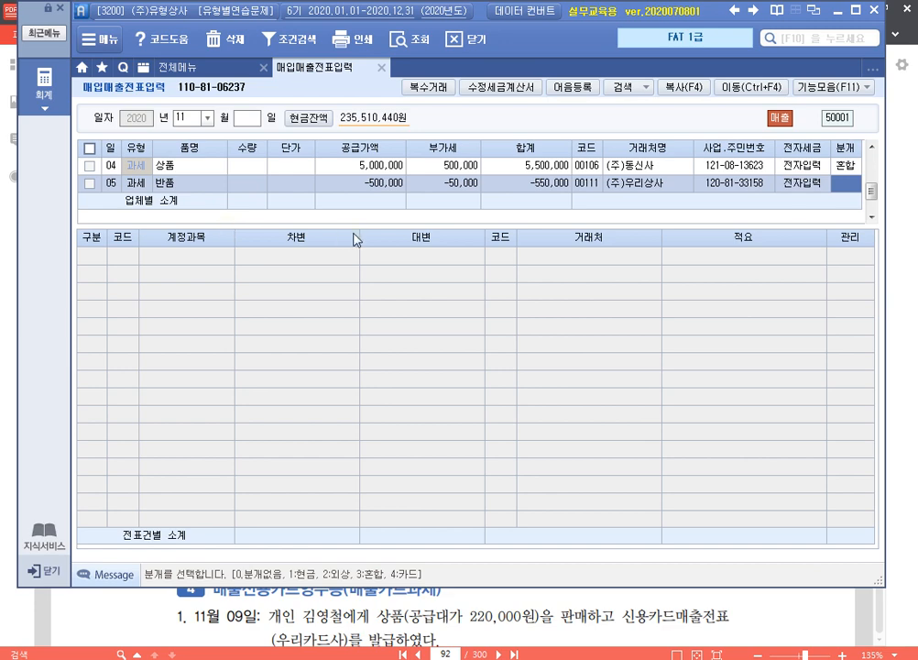
# Step: Check the 11월 05일 problem in 알PDF, then return and set the day 05 voucher's journalizing to 외상
pyautogui.click(910, 284)
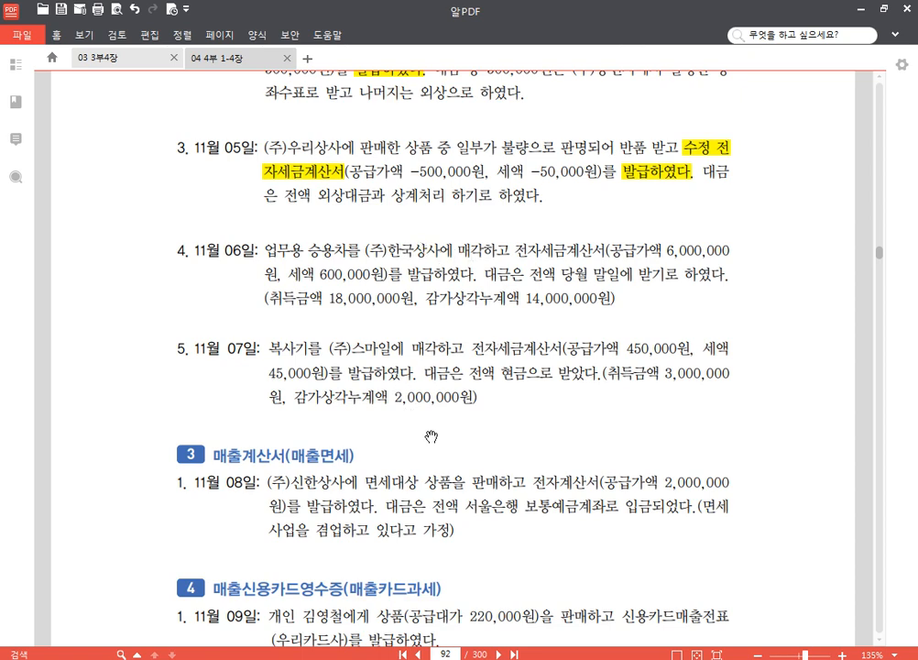
pyautogui.hotkey('alt', 'Tab')
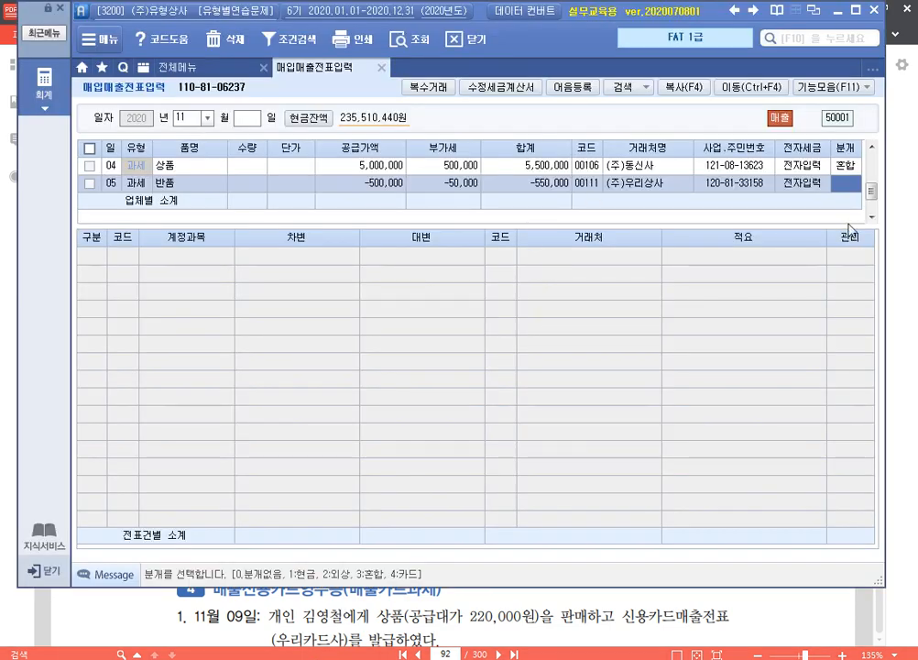
pyautogui.write('2')
pyautogui.press('Return')
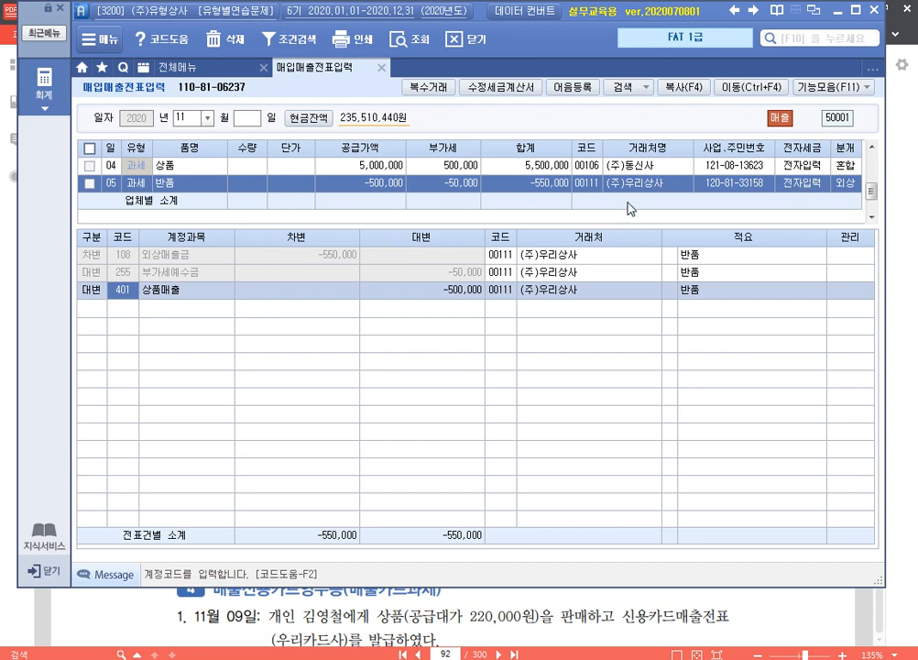
# Step: Display the journal entries of the day 03 (주)우리상사 voucher
pyautogui.click(872, 147)
pyautogui.click(803, 166)
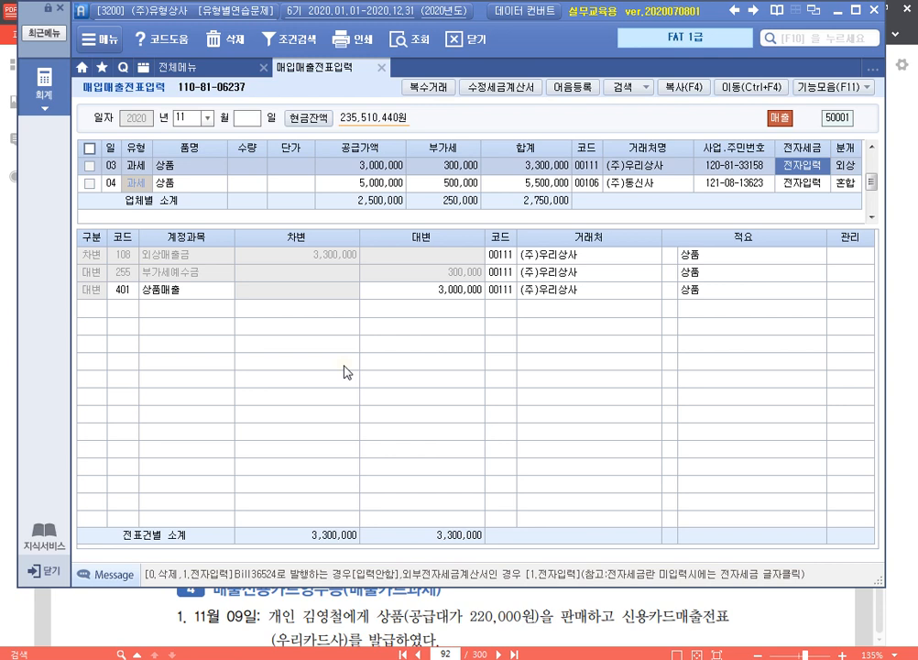
# Step: Set the journalizing of the day 05 반품 voucher to 혼합
pyautogui.moveTo(871, 183); pyautogui.dragTo(871, 203)
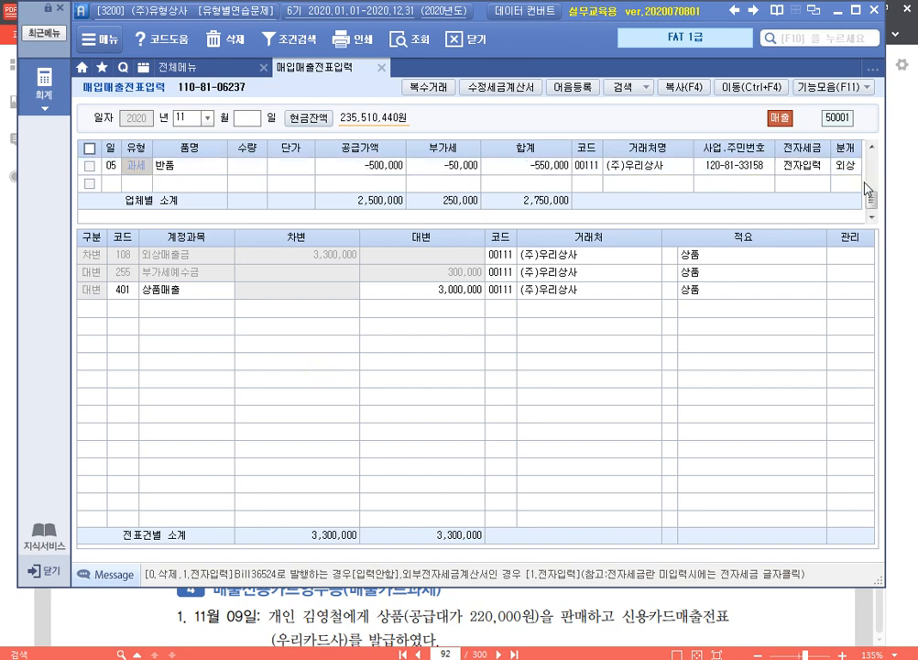
pyautogui.click(852, 172)
pyautogui.write('3')
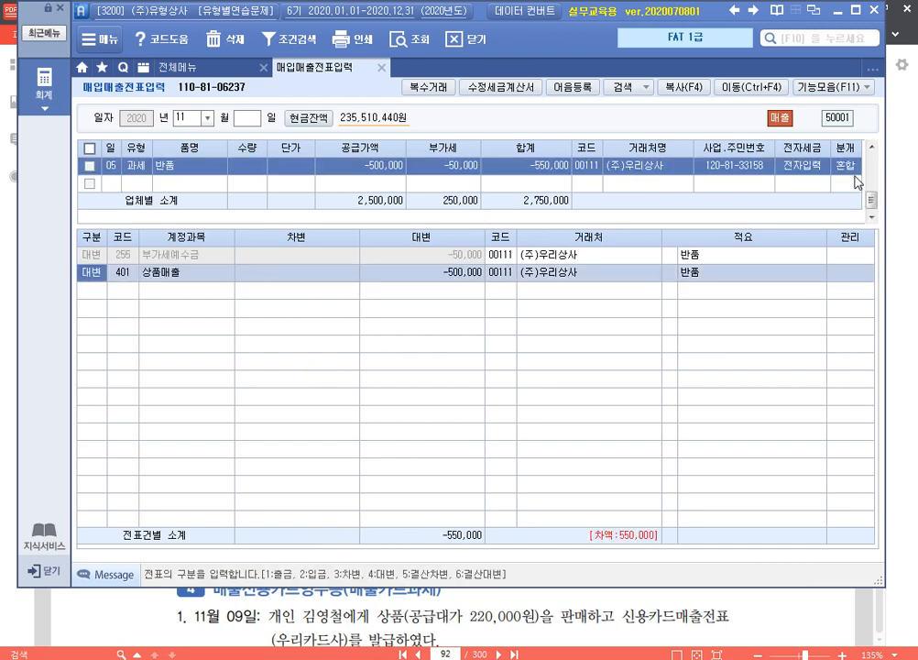
# Step: Add a 차변 line for account 108 외상매출금 with -550,000 to the day 05 voucher's journal entry
pyautogui.press('Return')
pyautogui.press('Return')
pyautogui.press('Return')
pyautogui.press('Return')
pyautogui.press('Return')
pyautogui.press('Return')
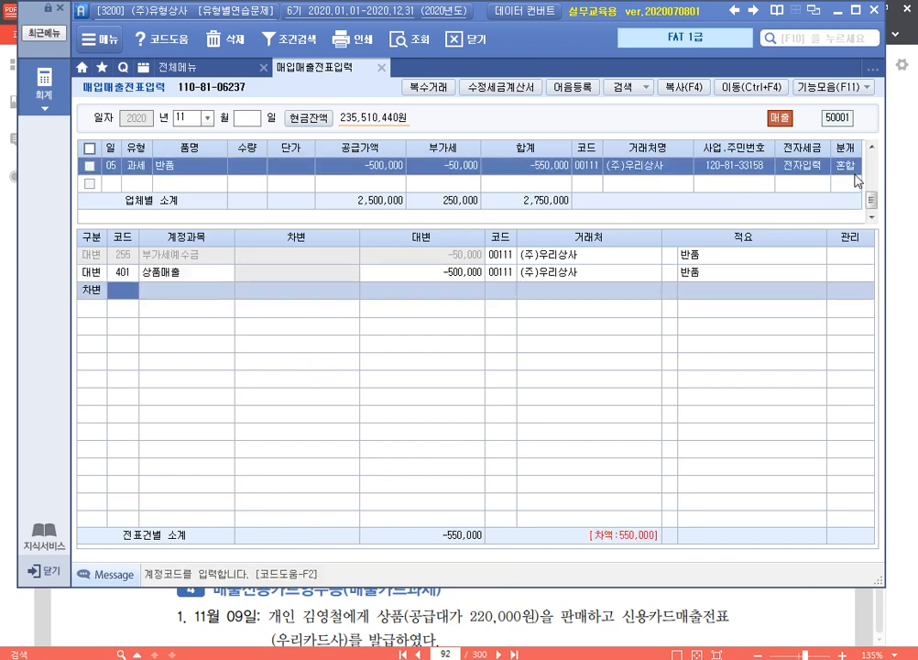
pyautogui.write('108')
pyautogui.press('Return')
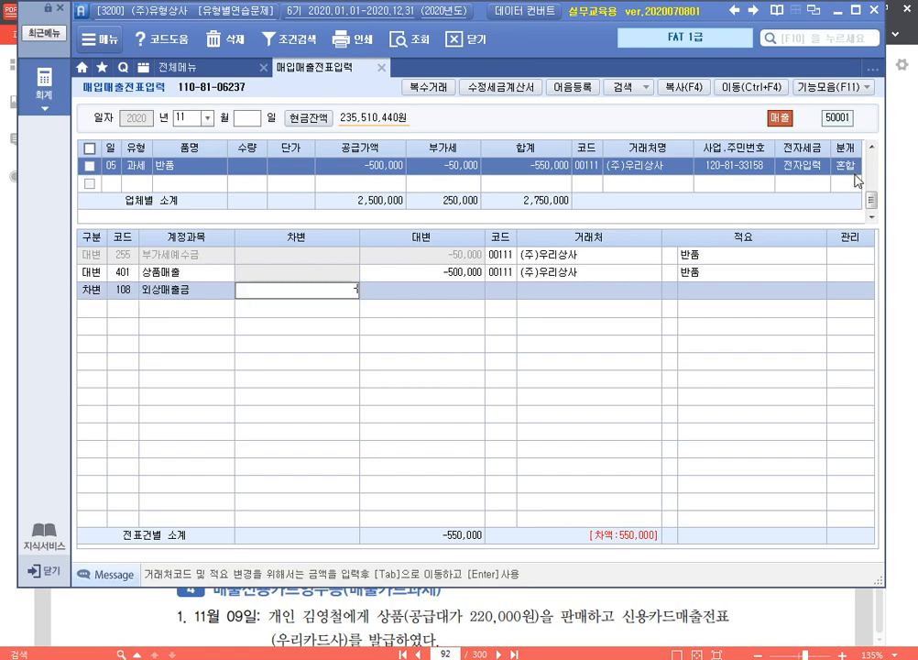
pyautogui.write('-550,000')
pyautogui.press('Return')
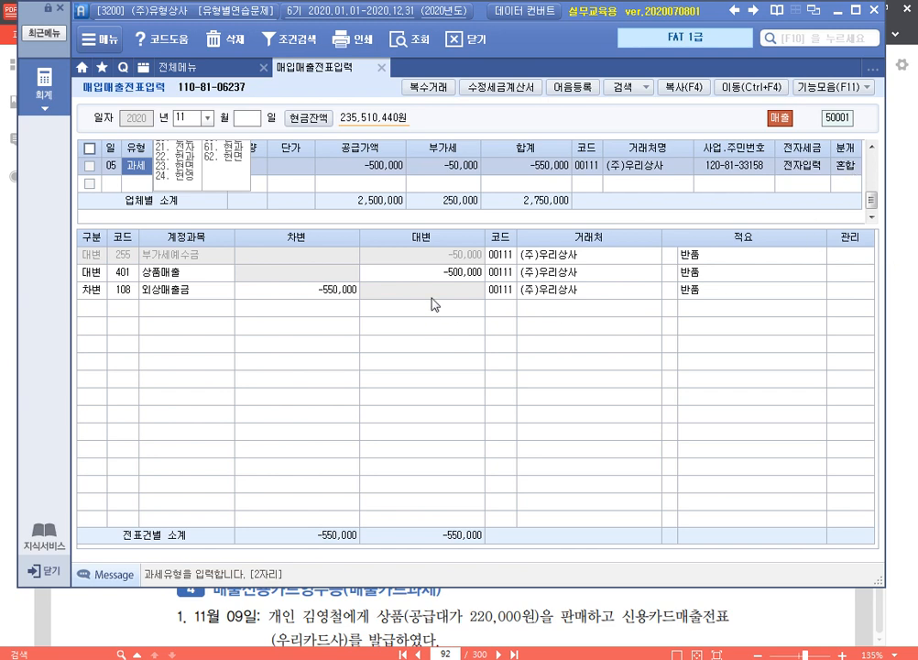
pyautogui.click(270, 292)
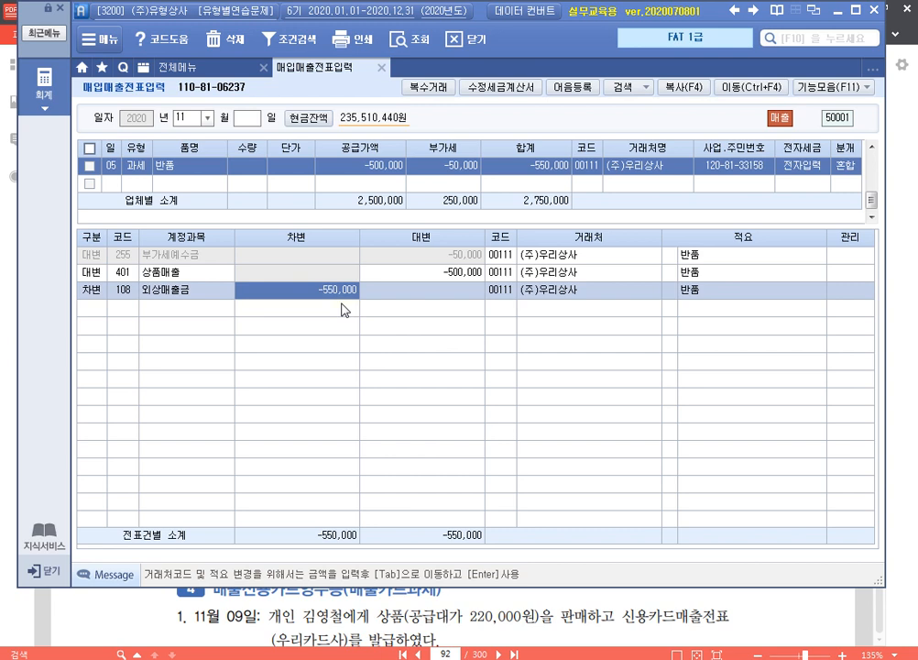
# Step: Try the 외상매출금 line of the day 05 voucher as a 대변 entry with an amount of 550,000
pyautogui.click(99, 290)
pyautogui.write('4')
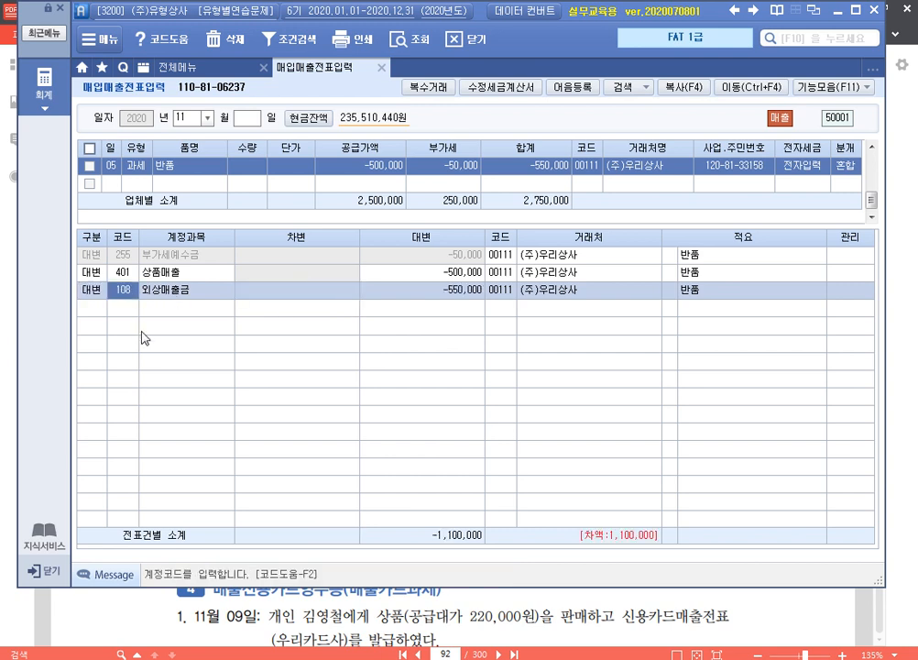
pyautogui.press('Return')
pyautogui.write('5500000')
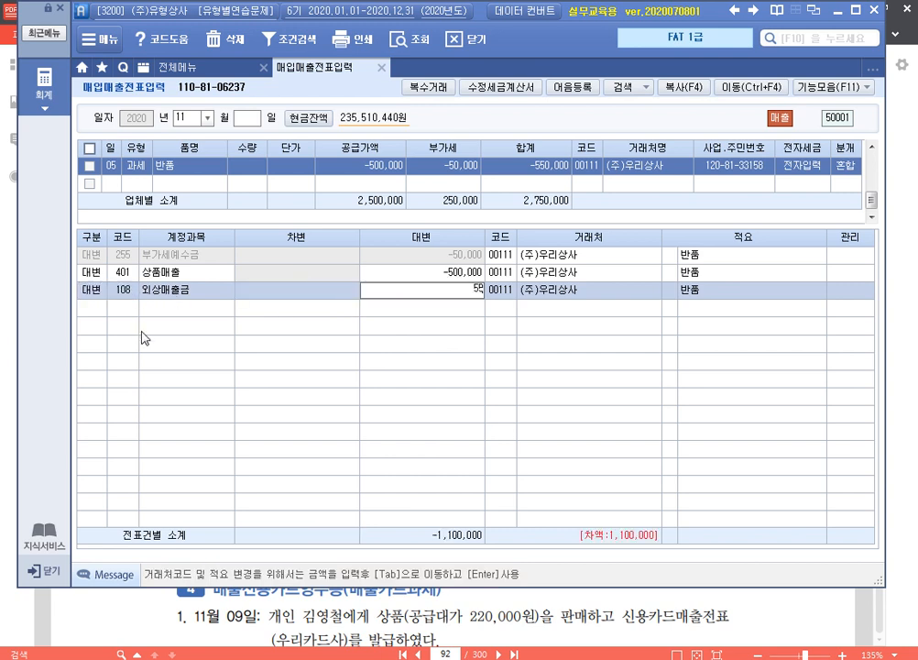
pyautogui.press('Return')
pyautogui.press('Left')
pyautogui.press('Left')
pyautogui.press('Left')
pyautogui.press('Left')
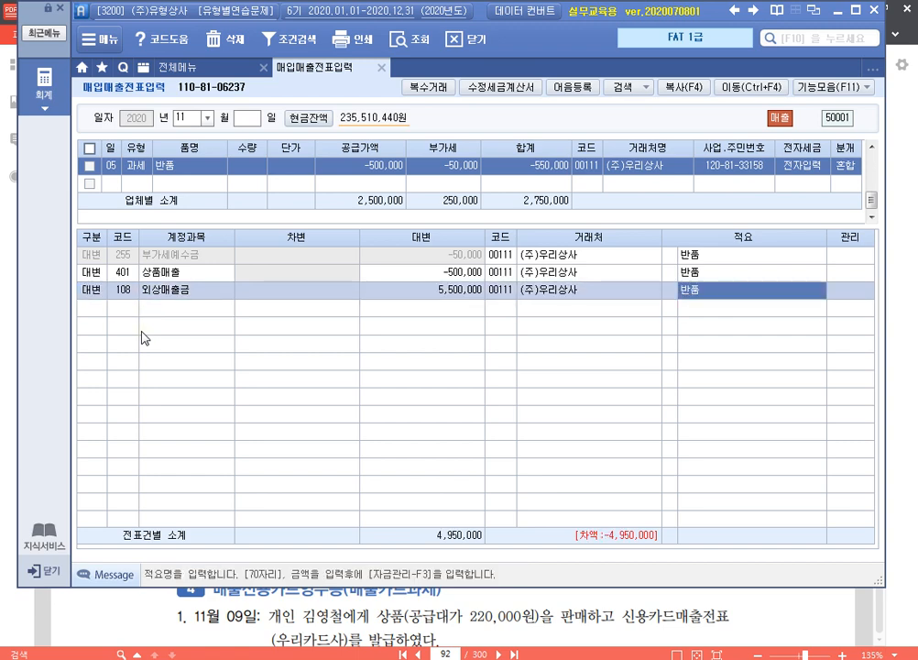
pyautogui.write('550000')
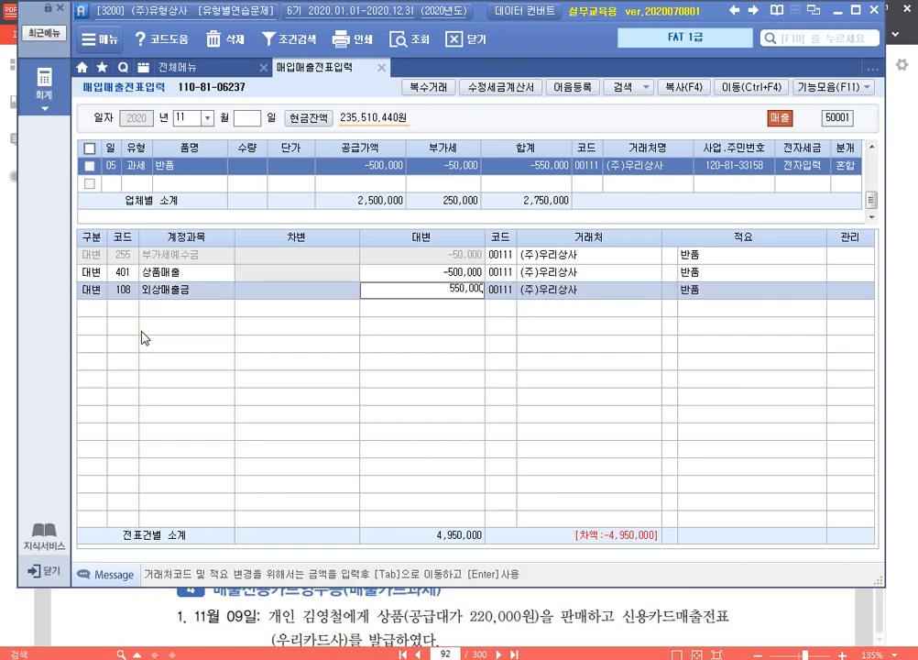
pyautogui.press('Return')
pyautogui.press('Up')
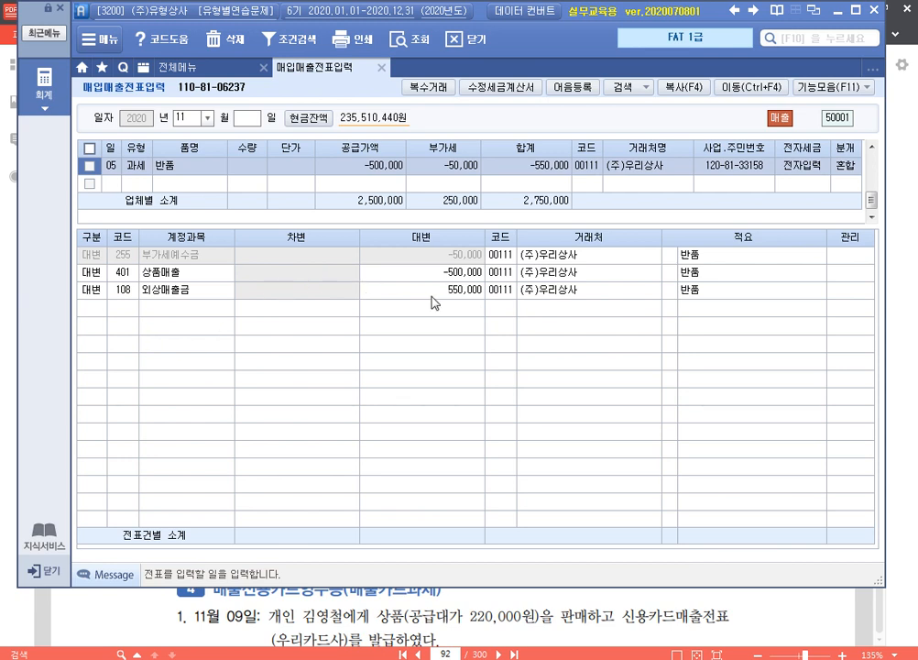
pyautogui.click(210, 295)
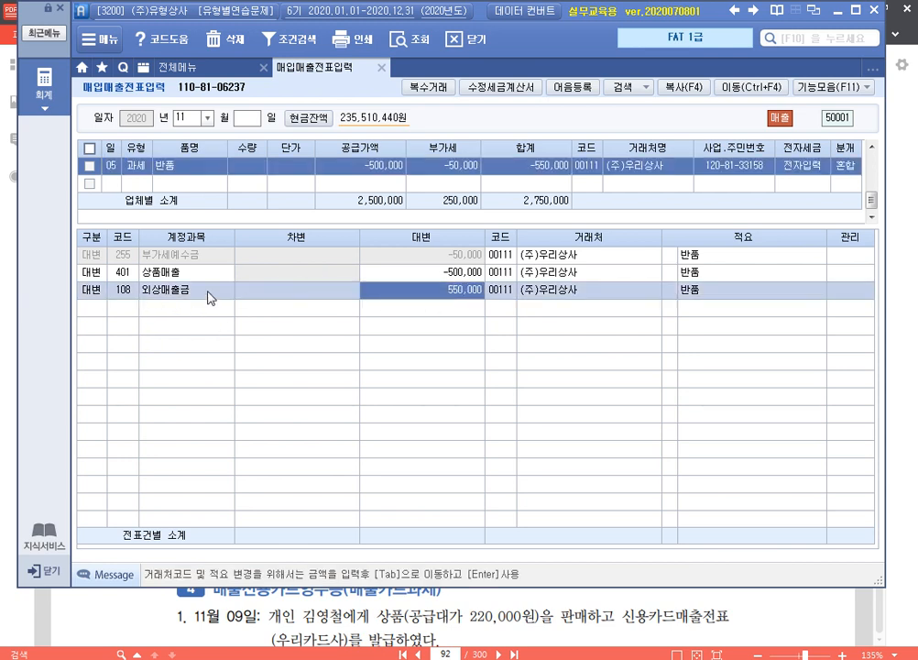
pyautogui.click(89, 290)
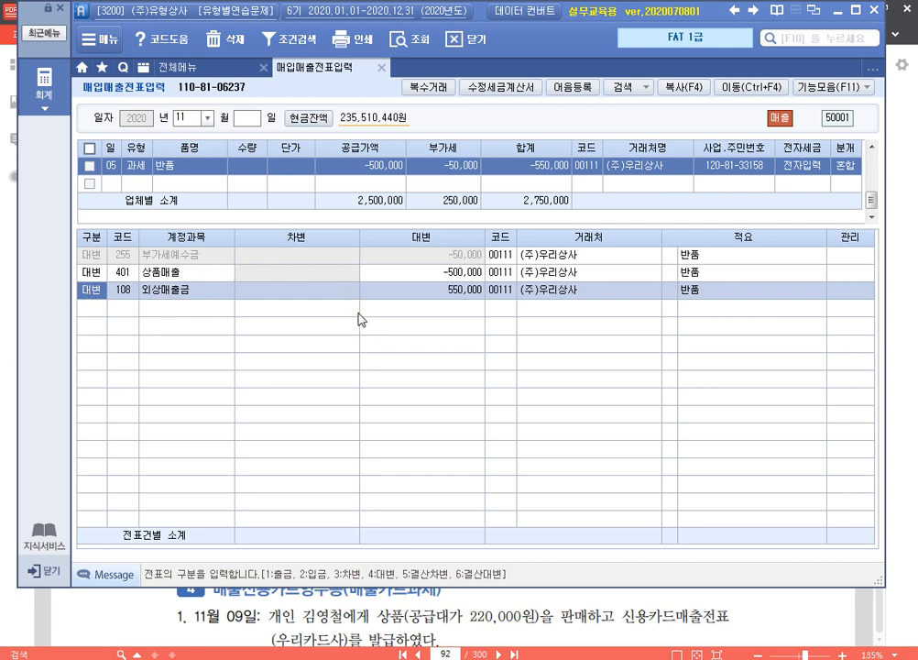
pyautogui.click(124, 274)
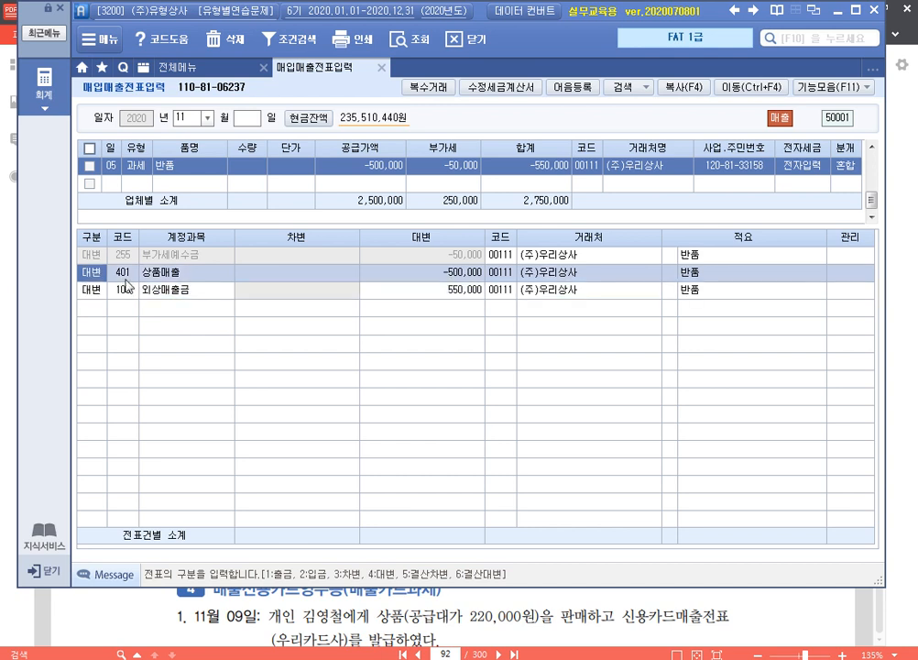
pyautogui.press('Return')
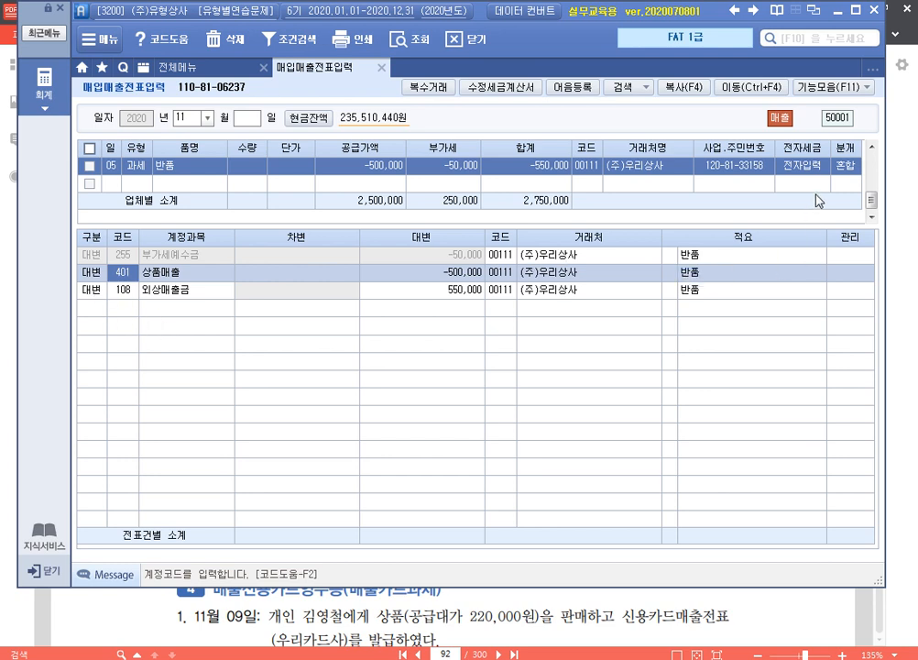
# Step: Set the day 05 voucher's 외상매출금 line back to 차변 with an amount of -550,000
pyautogui.click(99, 296)
pyautogui.write('3')
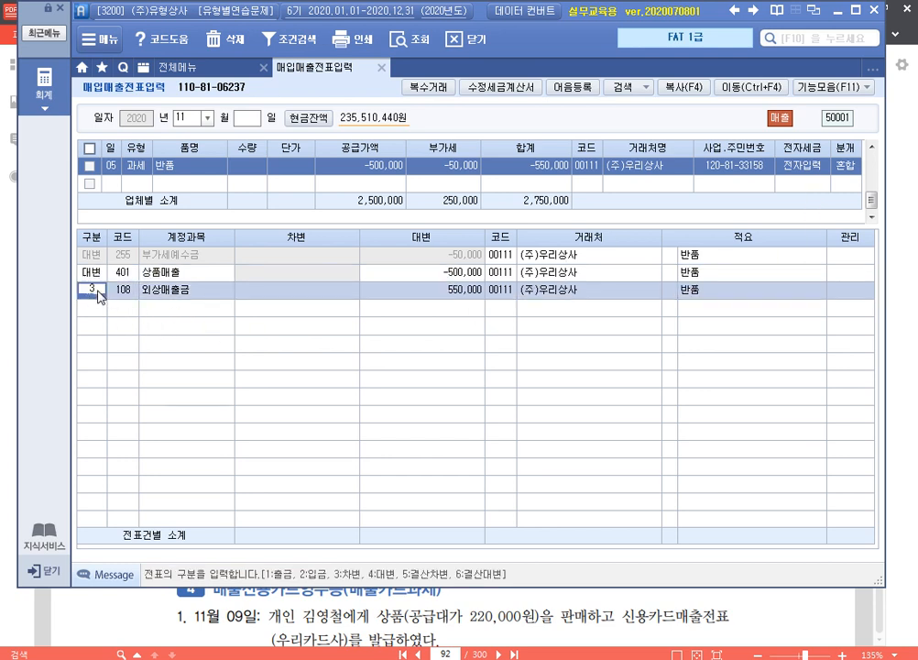
pyautogui.press('Return')
pyautogui.press('Down')
pyautogui.press('Up')
pyautogui.press('Return')
pyautogui.press('Return')
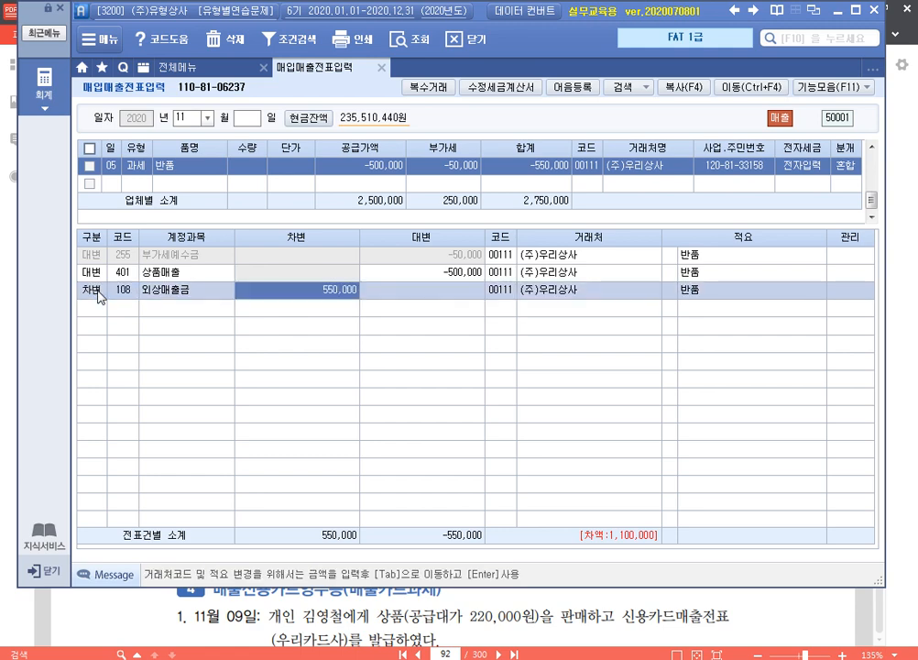
pyautogui.write('-550000')
pyautogui.press('Return')
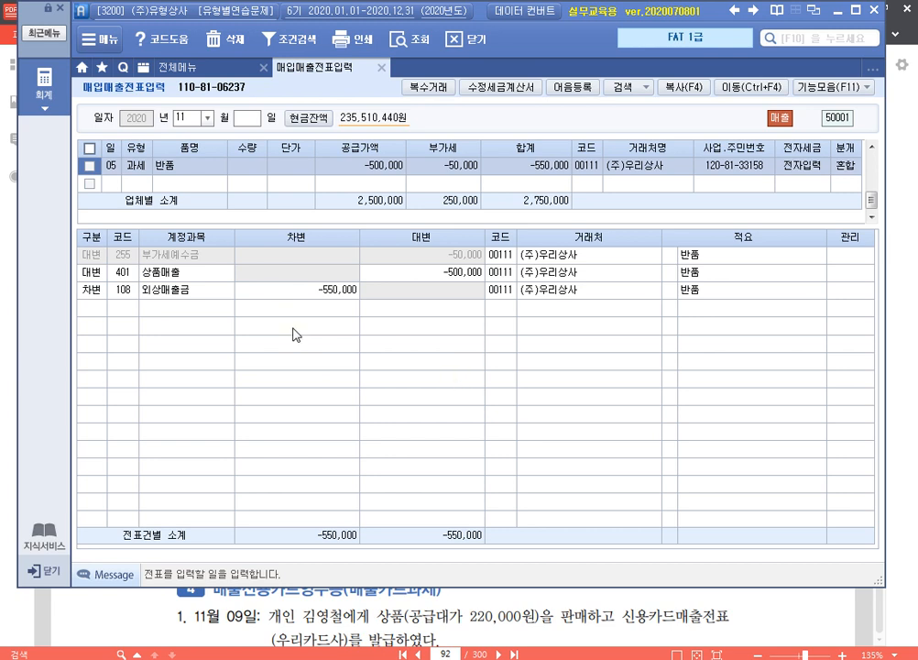
pyautogui.click(126, 277)
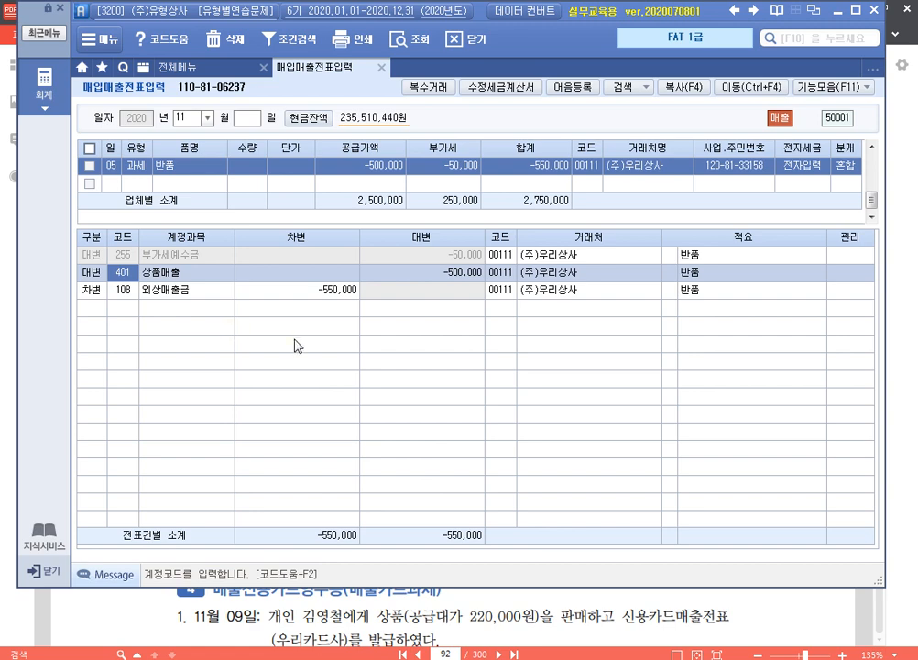
# Step: Switch to 알PDF and highlight 전자세금계산서 and 발급하였다 in the 11월 06일 problem
pyautogui.click(773, 604)
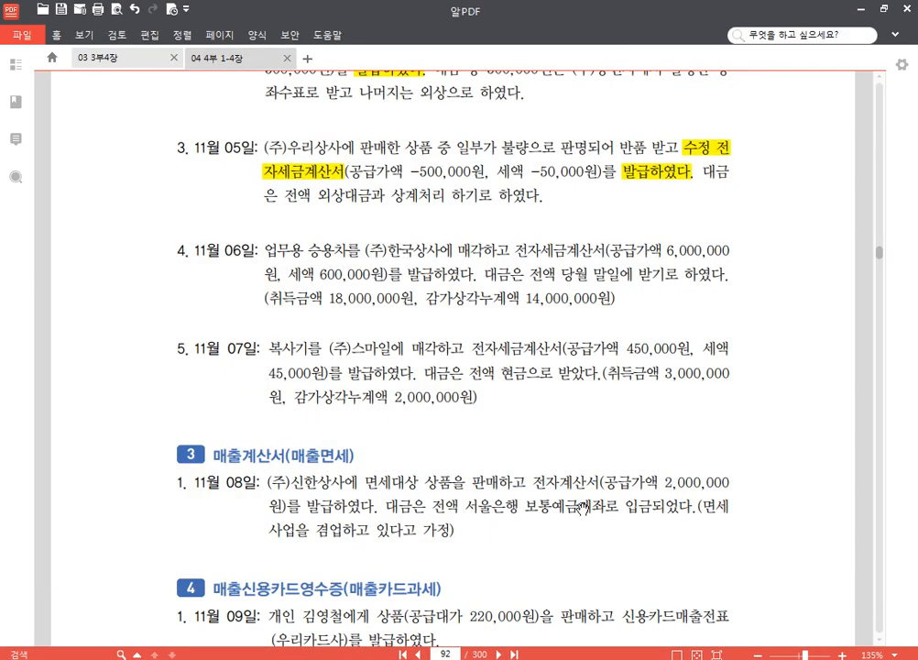
pyautogui.moveTo(590, 504); pyautogui.dragTo(586, 431)
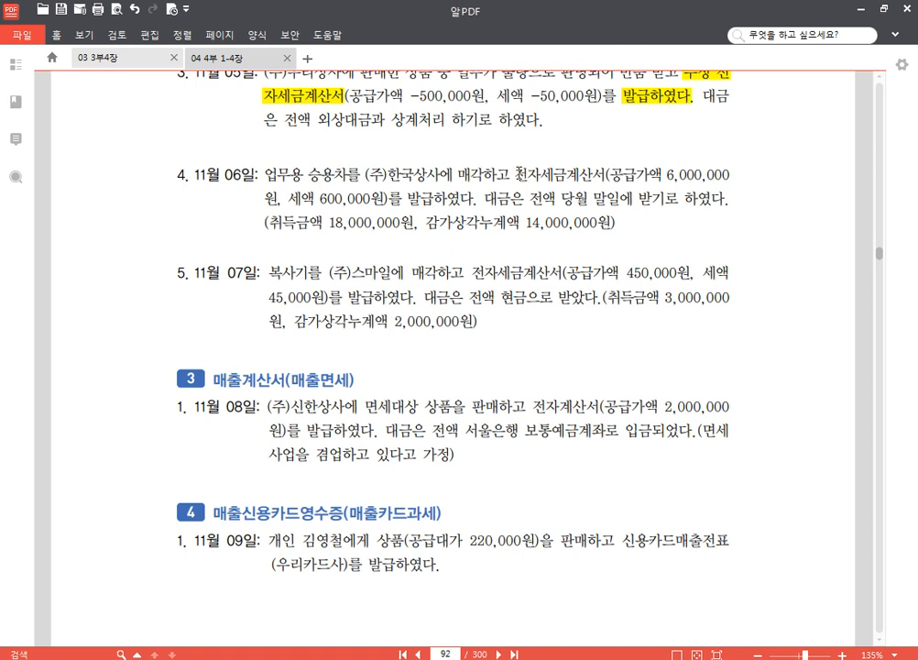
pyautogui.moveTo(516, 173); pyautogui.dragTo(599, 173)
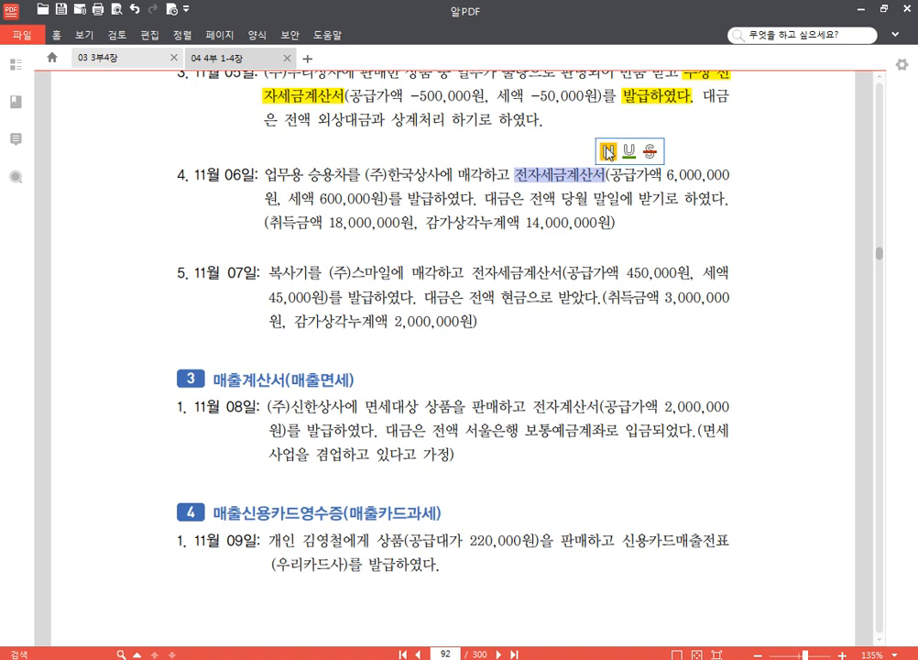
pyautogui.click(607, 150)
pyautogui.moveTo(410, 197); pyautogui.dragTo(475, 198)
pyautogui.click(478, 171)
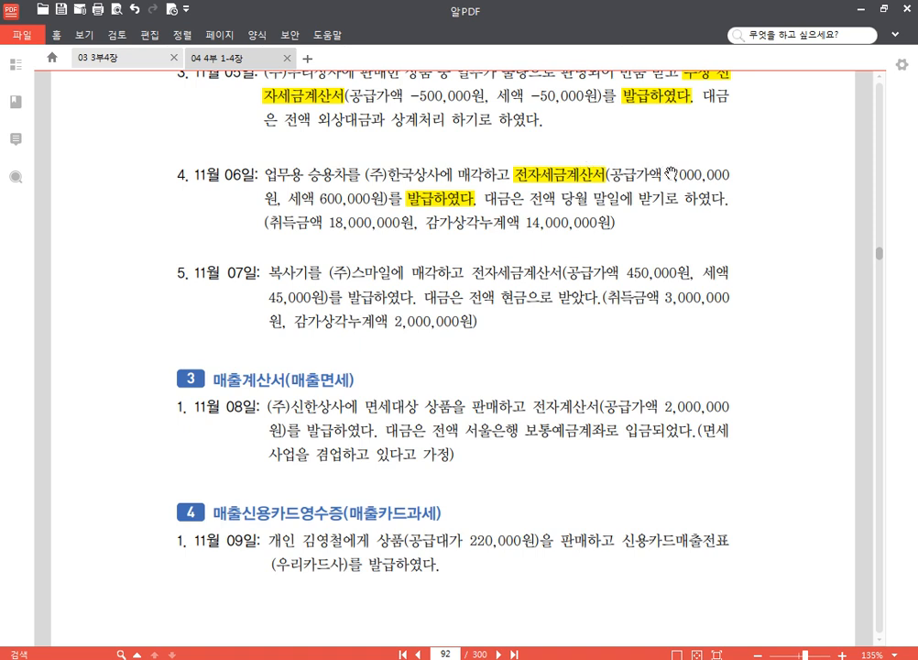
# Step: Underline the 6,000,000 supply value in the 11월 06일 problem and review its 취득금액 and 감가상각누계액 figures
pyautogui.moveTo(669, 174); pyautogui.dragTo(730, 174)
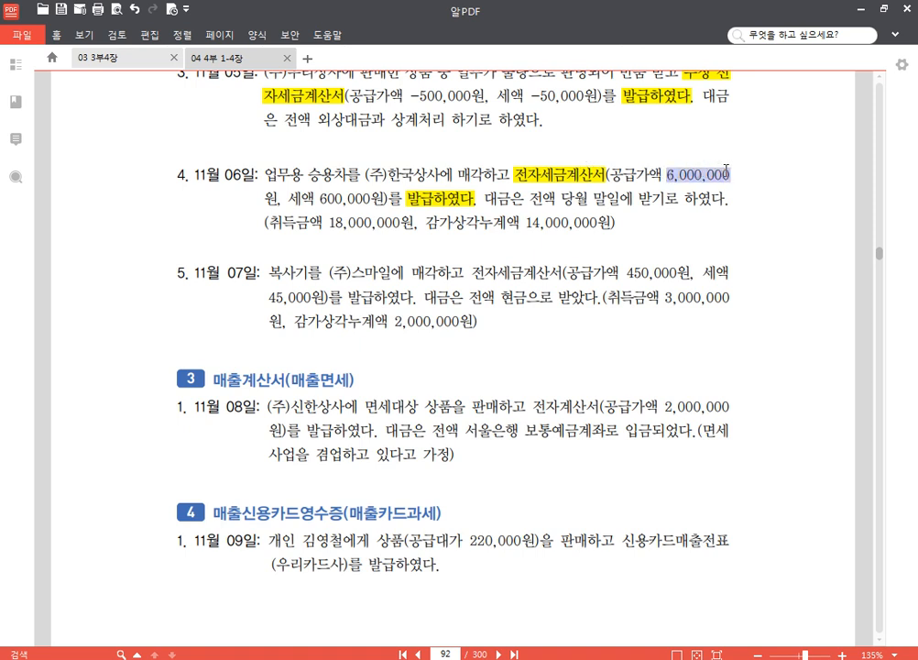
pyautogui.click(759, 148)
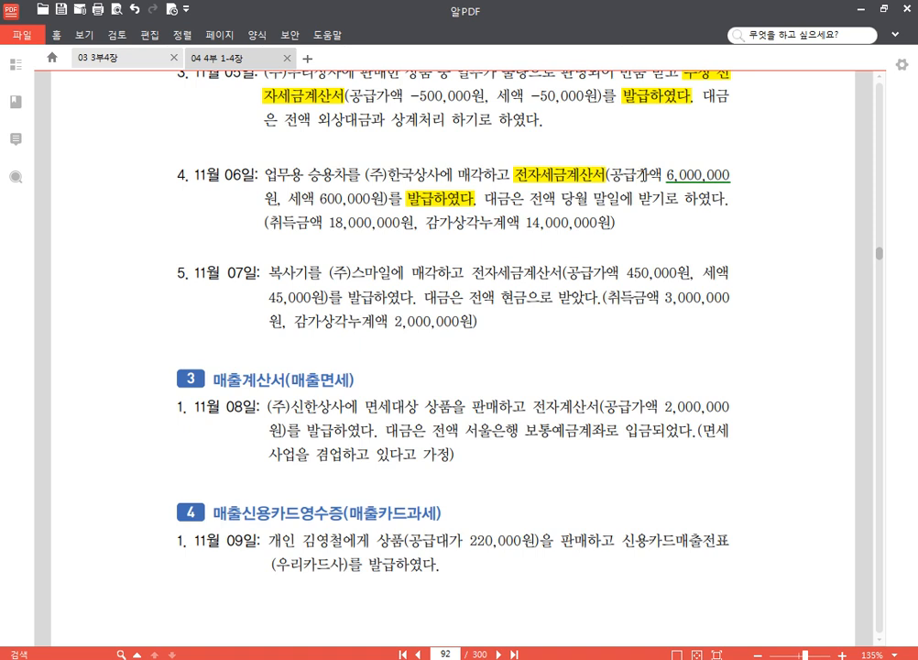
pyautogui.click(688, 177)
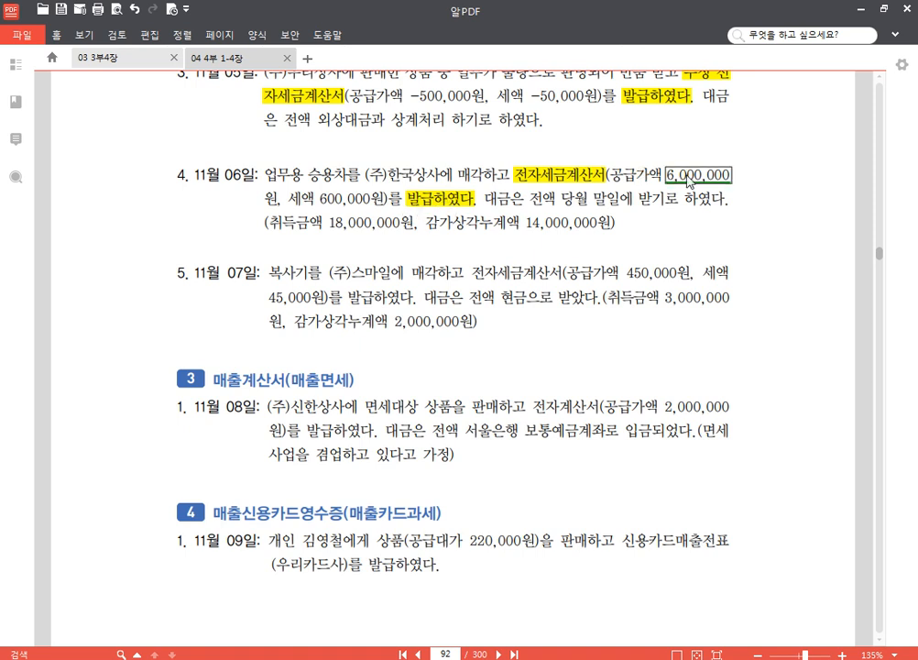
pyautogui.click(368, 198)
pyautogui.click(706, 177)
pyautogui.click(328, 173)
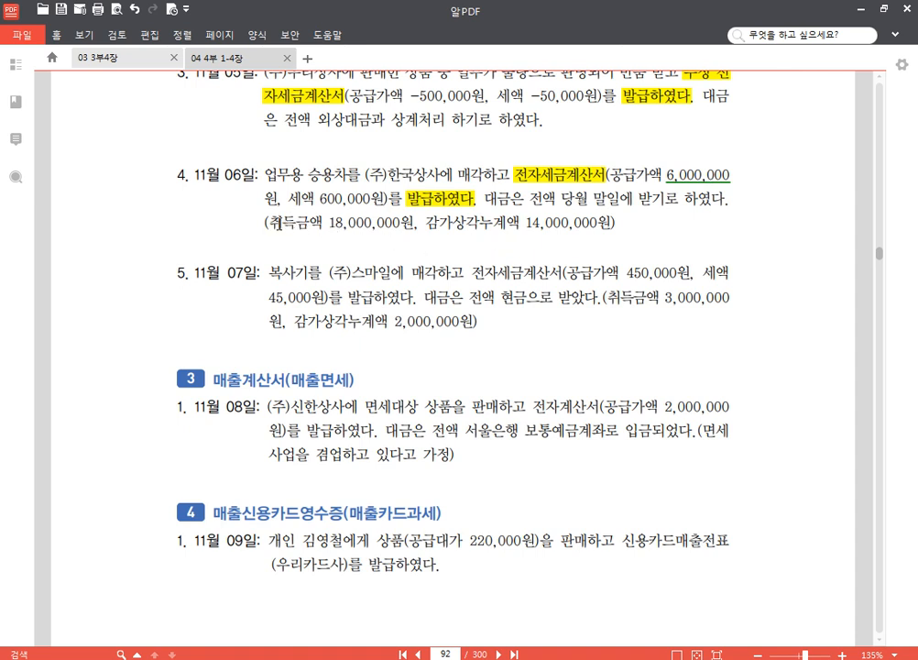
pyautogui.moveTo(267, 223); pyautogui.dragTo(604, 226)
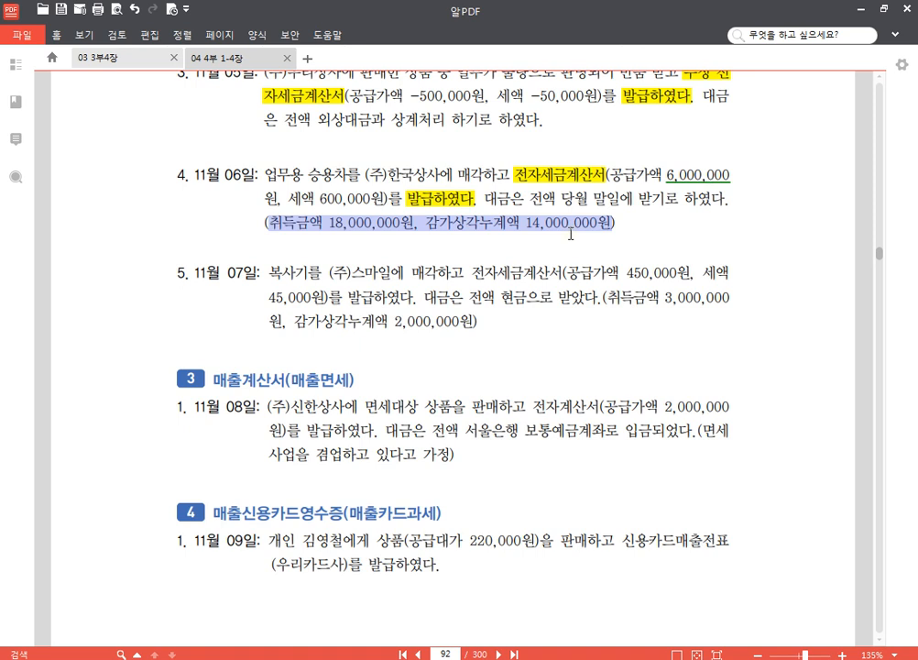
pyautogui.click(486, 158)
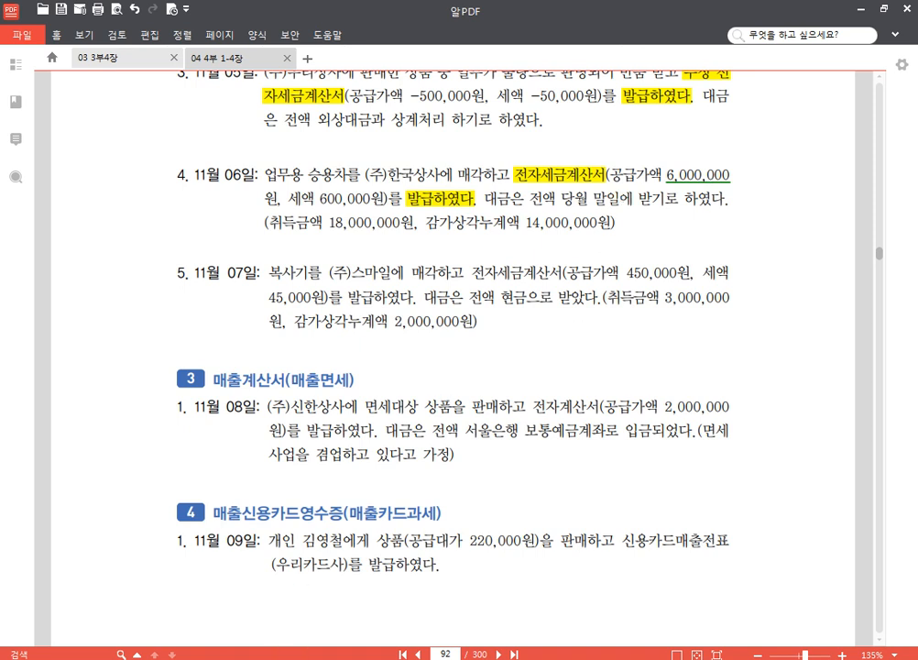
# Step: Return to 매입매출전표입력 and start a new voucher for day 06 with tax type 11 과세
pyautogui.hotkey('alt', 'Tab')
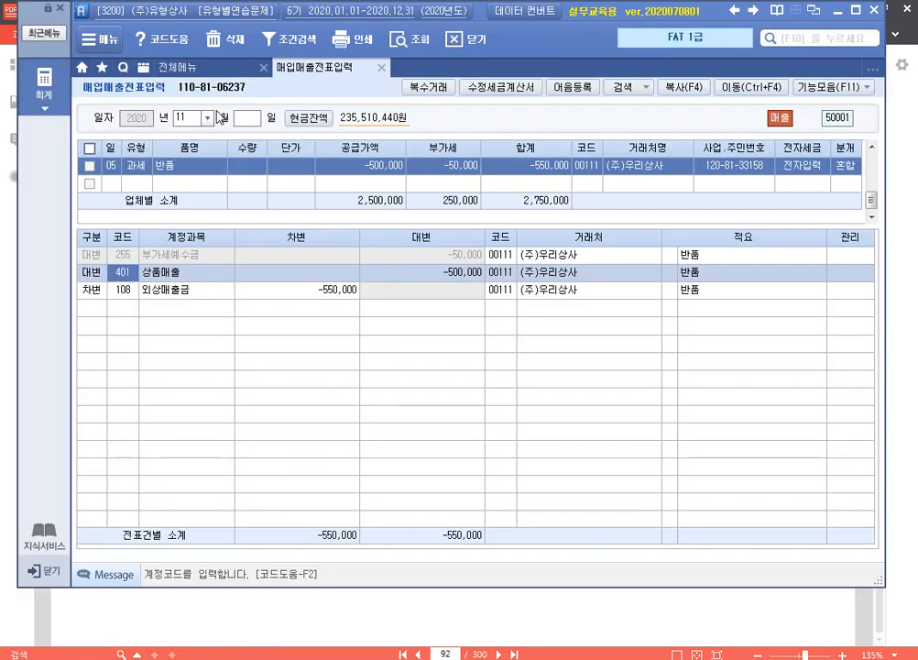
pyautogui.click(112, 185)
pyautogui.write('6')
pyautogui.press('Return')
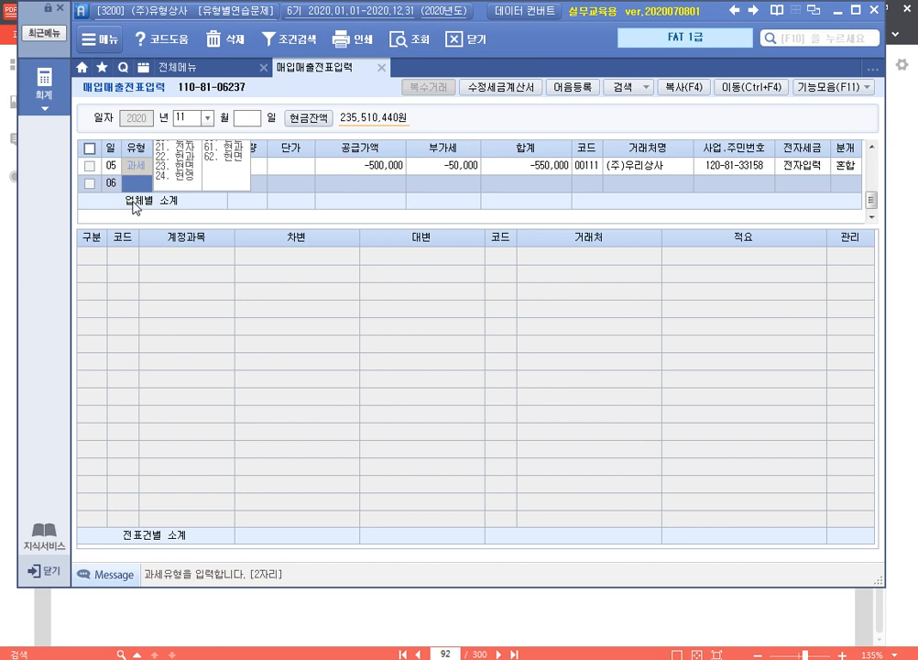
pyautogui.write('11')
pyautogui.press('Return')
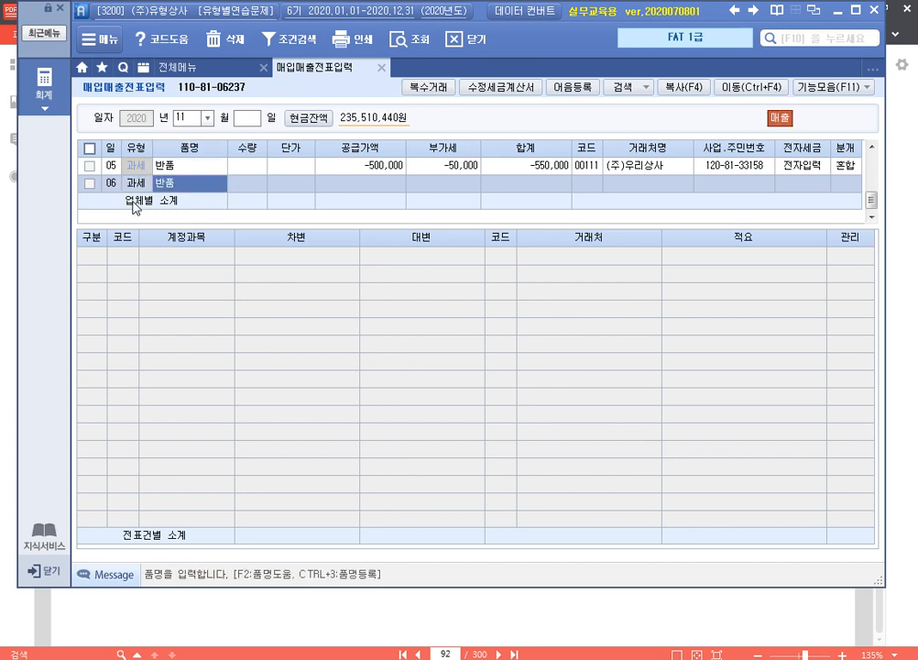
# Step: Enter 업무용 승용차 as the day 06 voucher's item name with a supply value of 6,000,000
pyautogui.write('업무용 승')
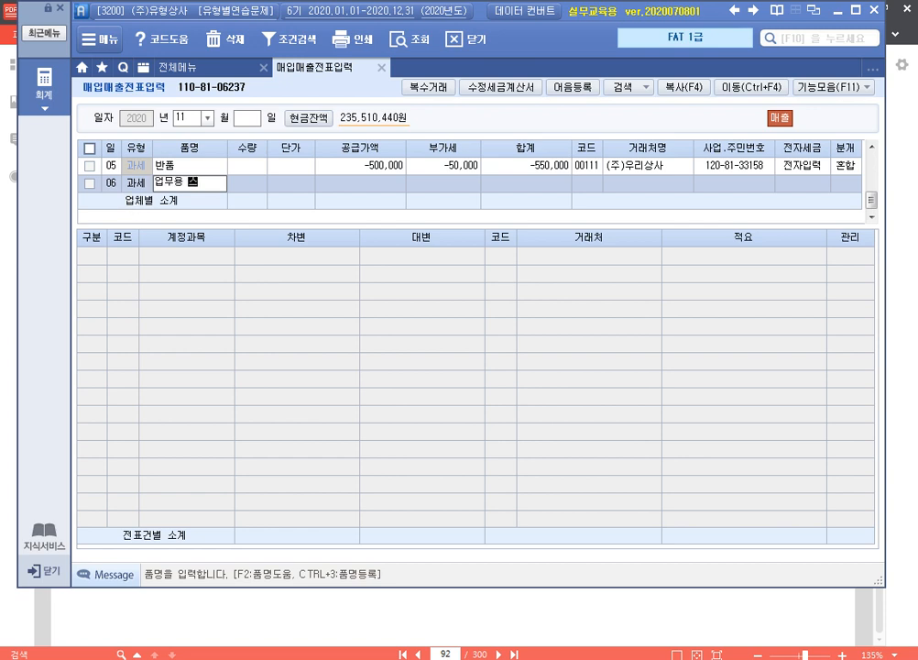
pyautogui.write('용차')
pyautogui.press('Return')
pyautogui.press('Return')
pyautogui.press('Return')
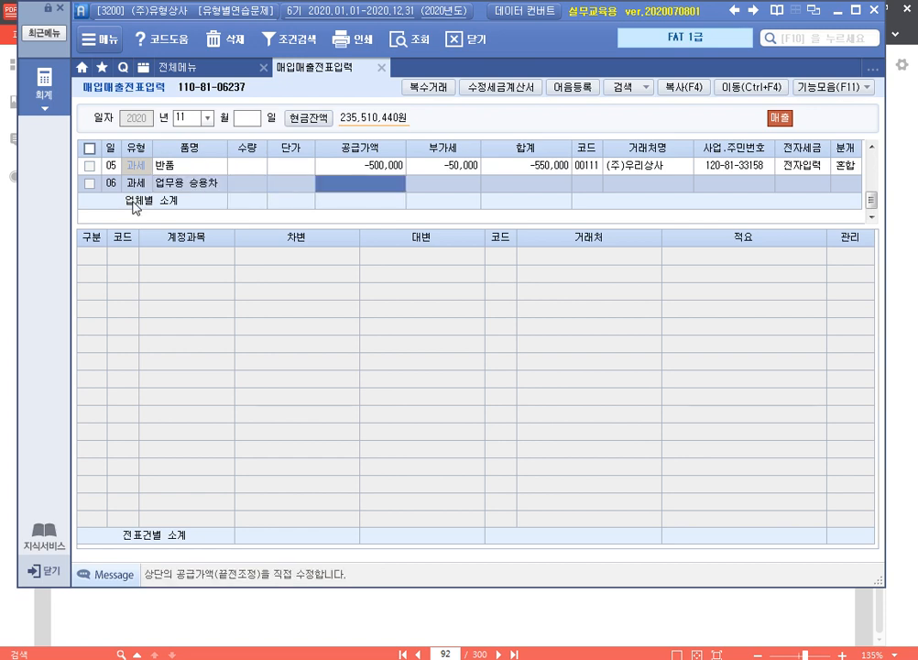
pyautogui.write('6000000')
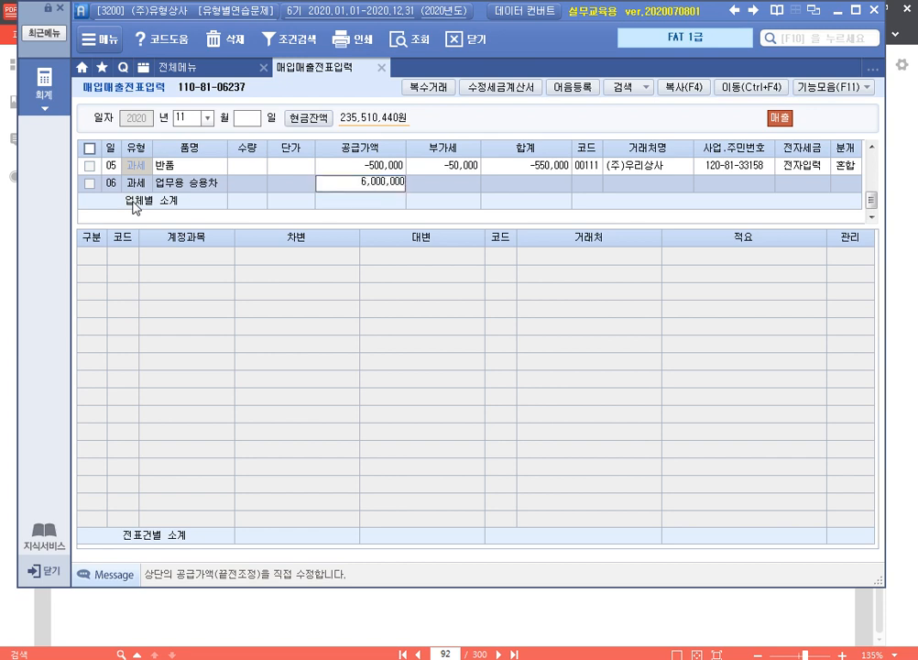
pyautogui.press('Return')
pyautogui.press('Return')
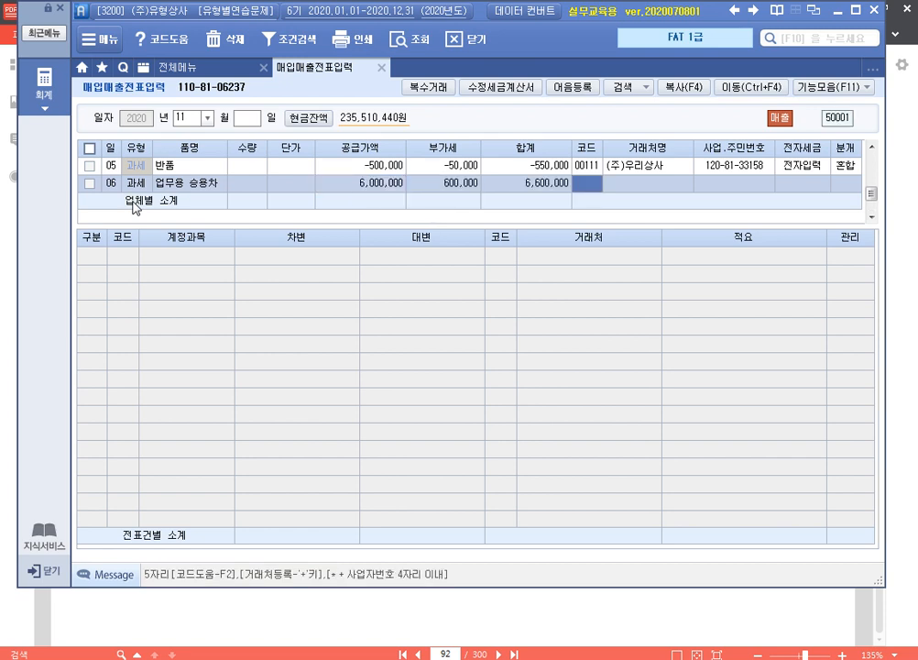
# Step: Assign (주)한국상사 as the day 06 voucher's trading partner, with 전자입력 for the electronic tax invoice and 혼합 as the journal type
pyautogui.write('한국')
pyautogui.press('Return')
pyautogui.press('Down')
pyautogui.press('Return')
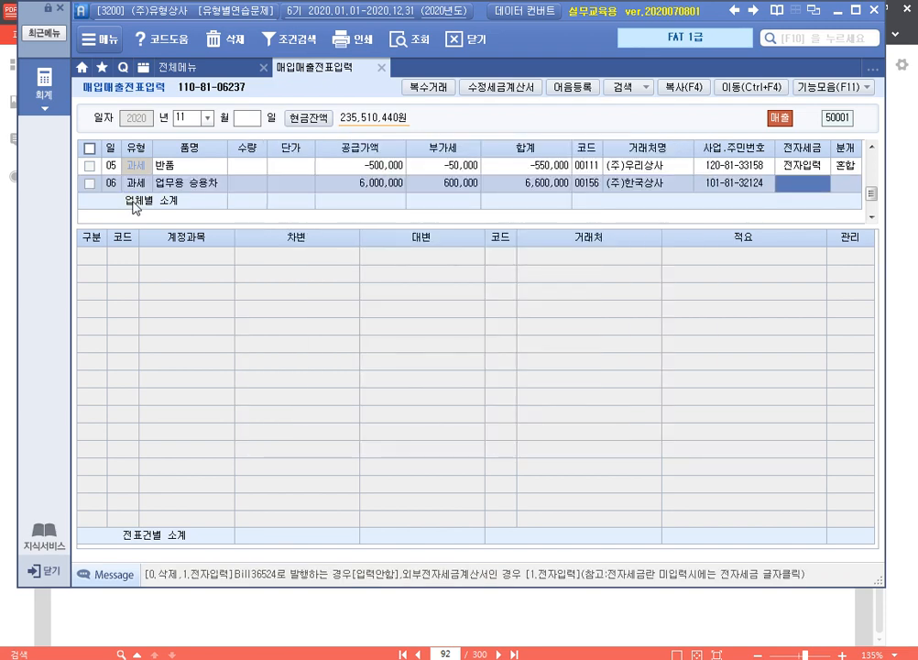
pyautogui.write('1')
pyautogui.press('Return')
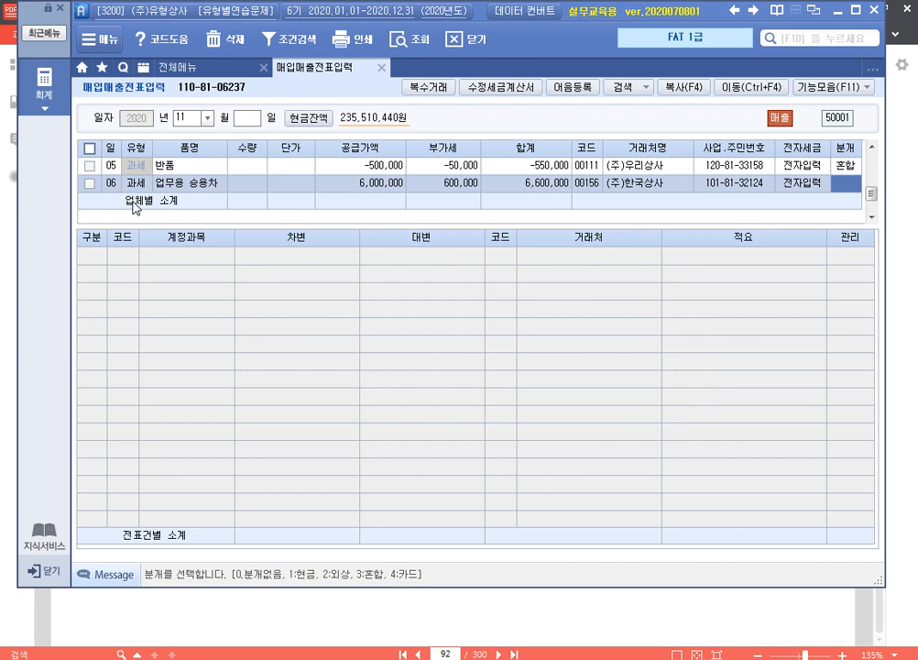
pyautogui.write('3')
pyautogui.press('Return')
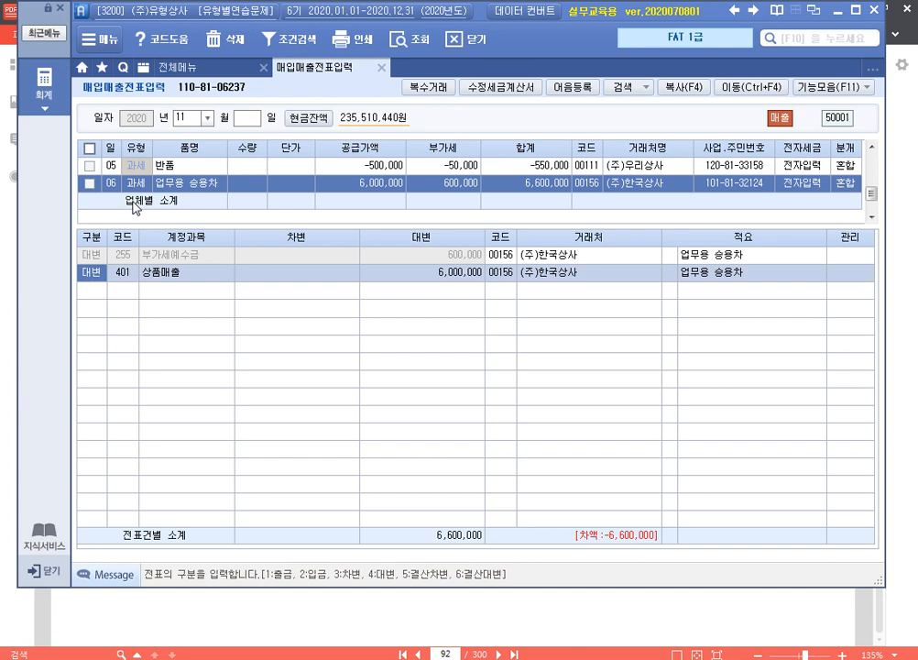
# Step: Change the day 06 voucher's 상품매출 line to account 208 차량운반구, keeping it on 대변
pyautogui.press('Return')
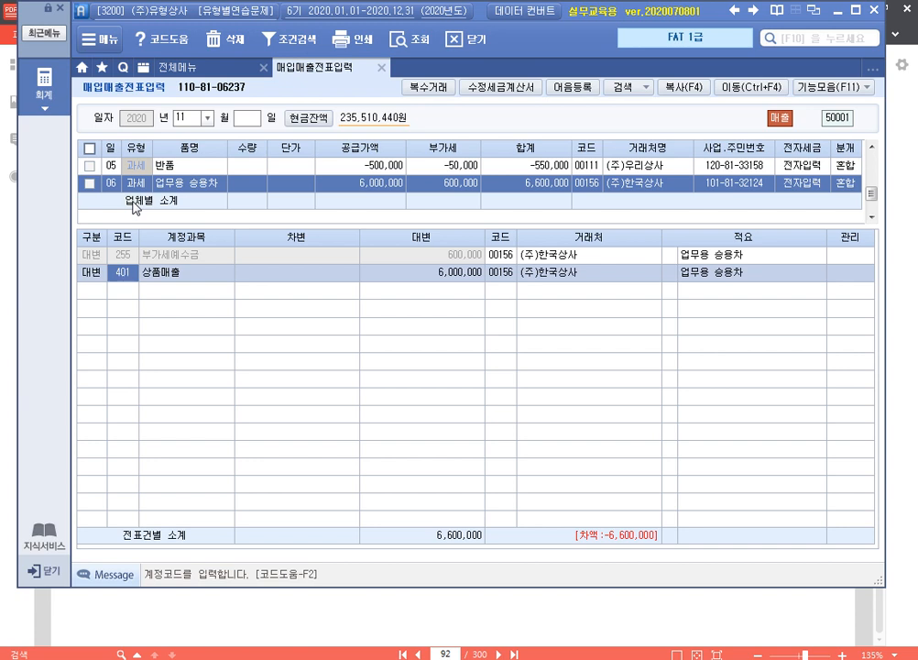
pyautogui.write('208')
pyautogui.press('Return')
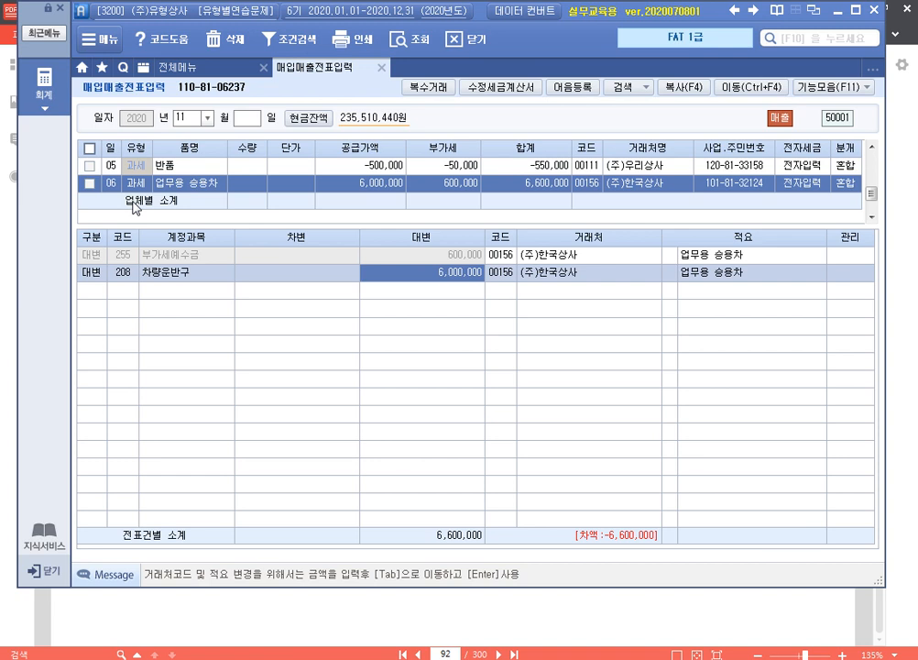
# Step: Frame the journal rows from the 차량운반구 line downward with a blue screen-pen box and clear the annotation
pyautogui.hotkey('ctrl', '1')
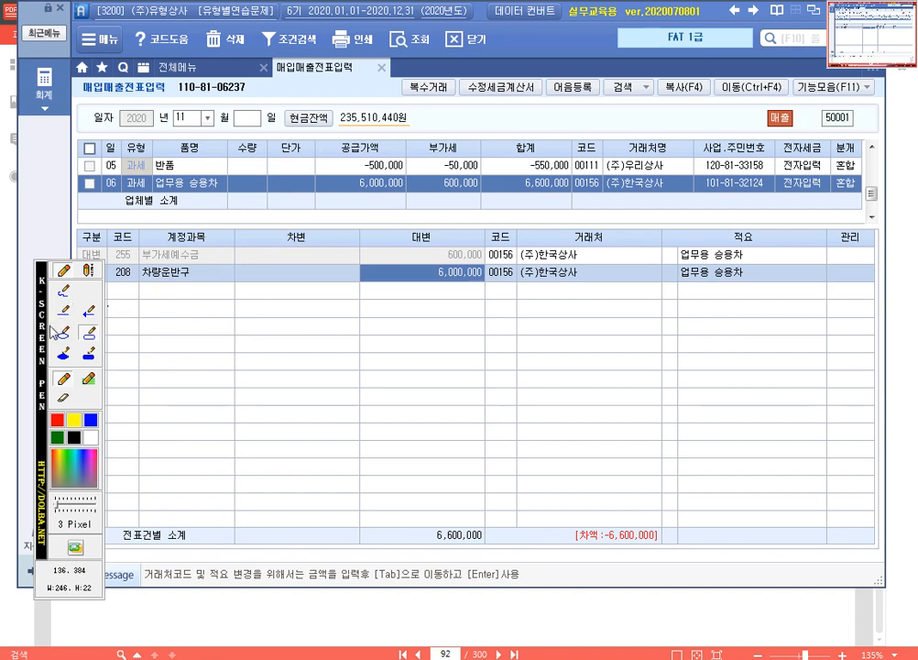
pyautogui.moveTo(41, 330); pyautogui.dragTo(854, 424)
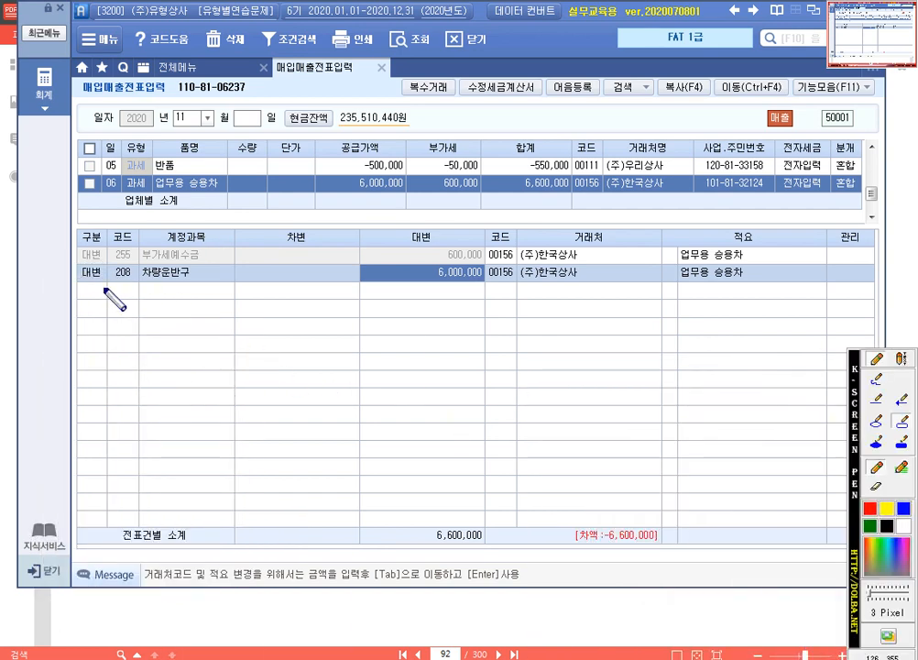
pyautogui.moveTo(77, 264); pyautogui.dragTo(875, 387)
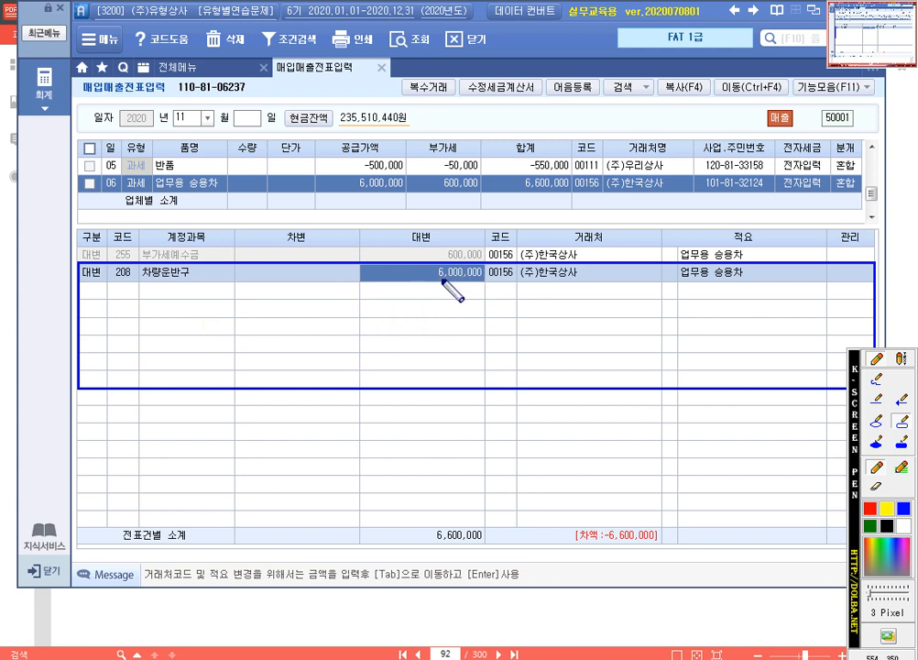
pyautogui.press('Escape')
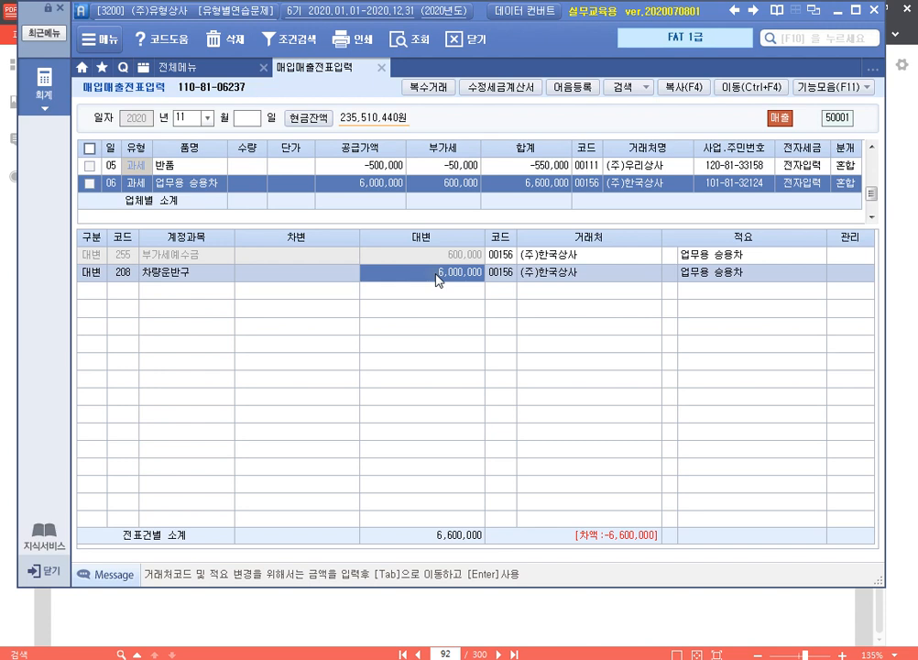
# Step: Set the 차량운반구 credit amount to 18,000,000 and start a 차변 line below it
pyautogui.write('18000000')
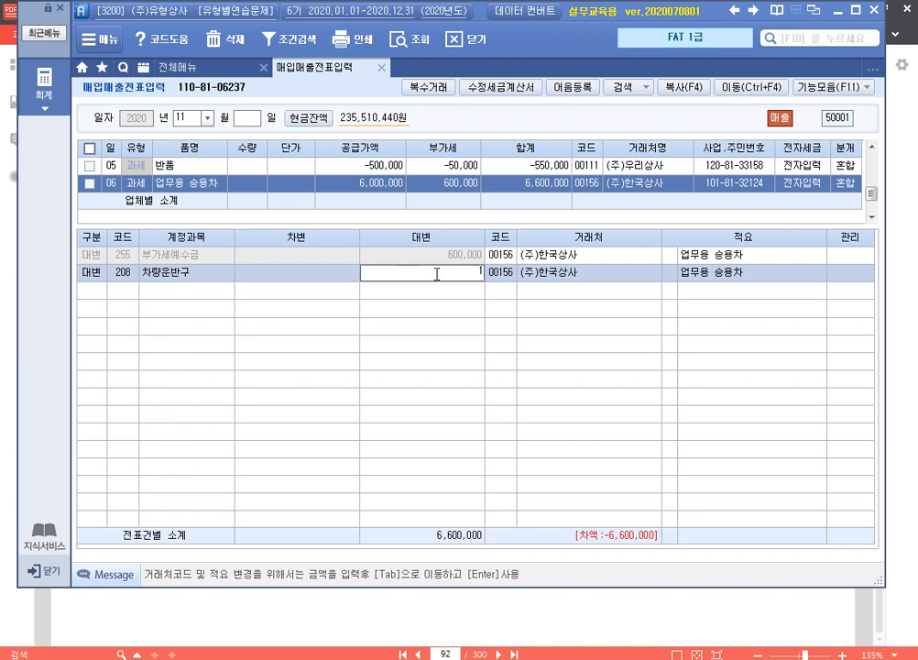
pyautogui.press('Return')
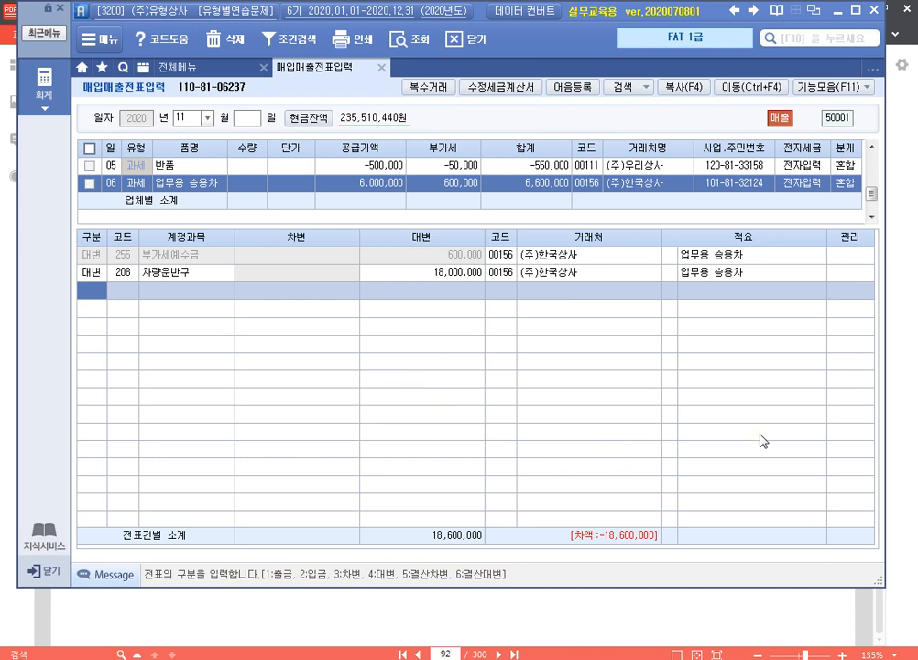
pyautogui.write('3')
pyautogui.press('Return')
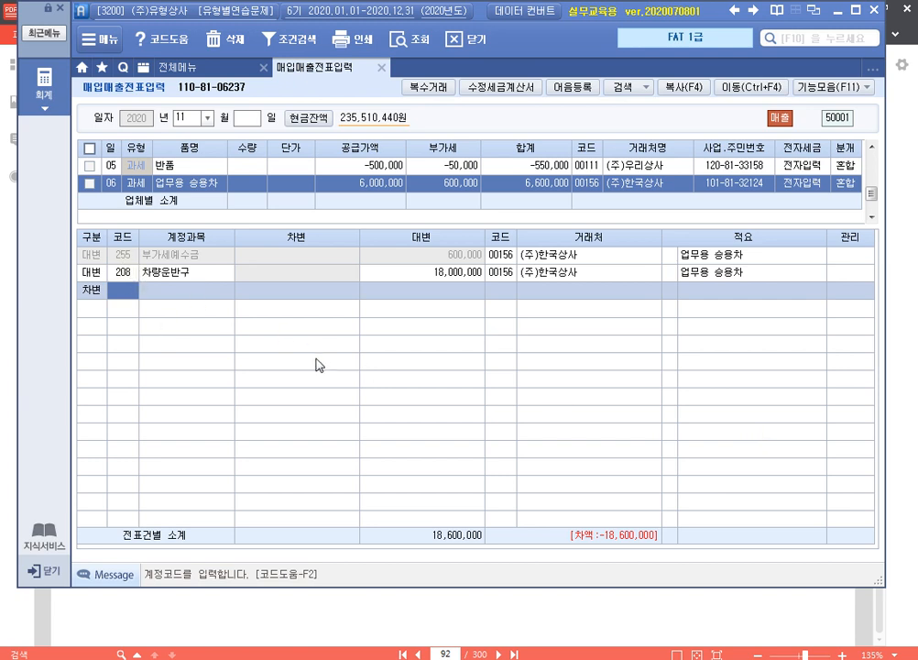
pyautogui.write('감가')
pyautogui.press('Return')
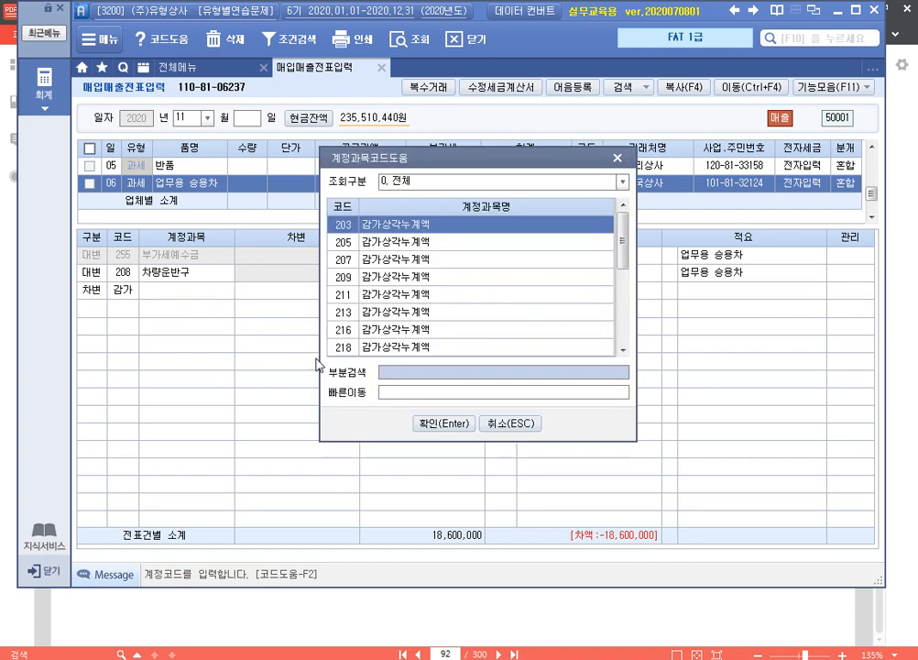
pyautogui.press('Down')
pyautogui.press('Down')
pyautogui.press('Down')
pyautogui.press('Down')
pyautogui.press('Down')
pyautogui.press('Up')
pyautogui.press('Up')
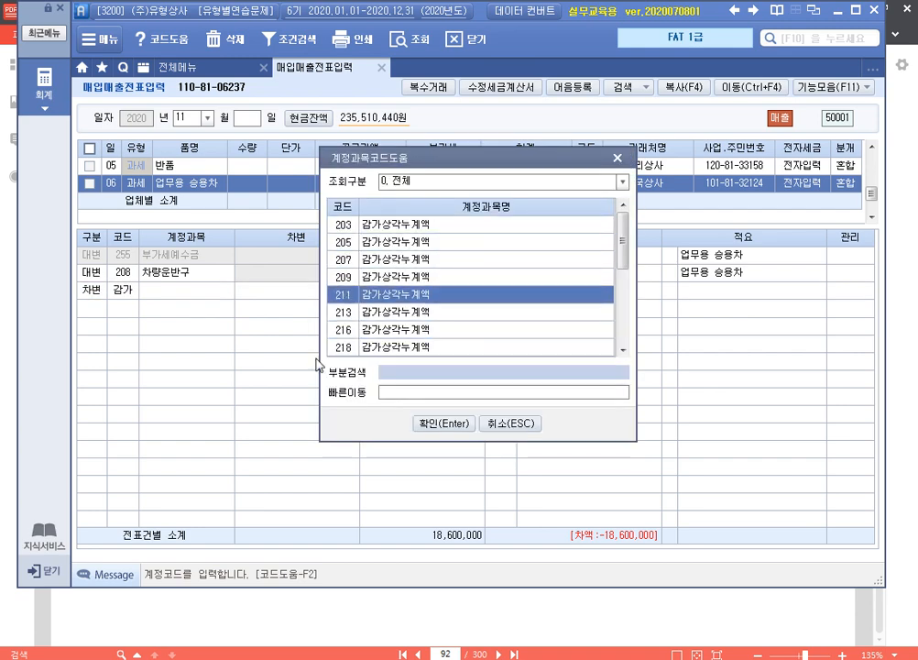
pyautogui.press('Return')
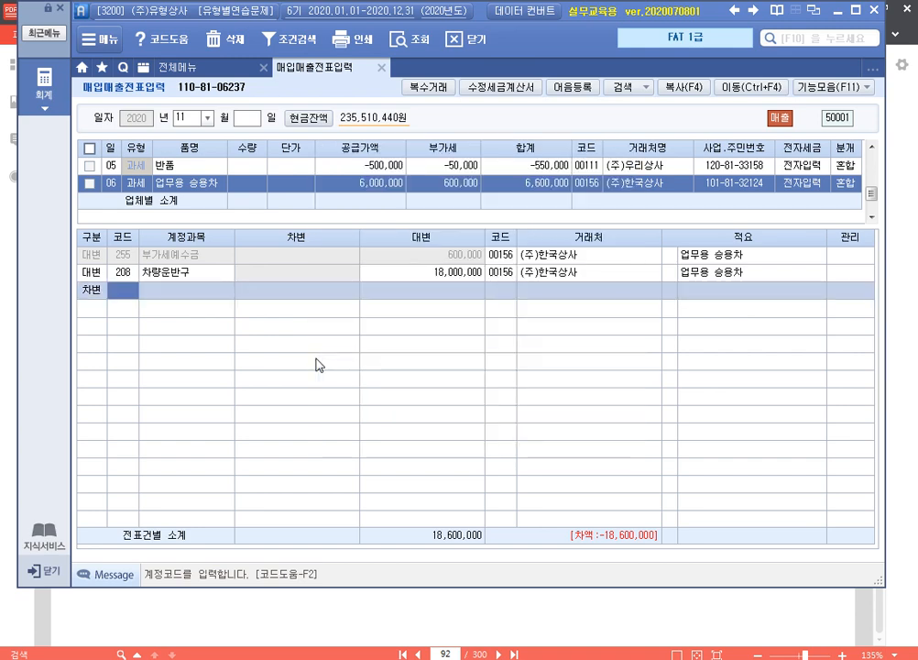
# Step: Fill the new 차변 line with account 209 감가상각누계액 and an amount of 14,000,000
pyautogui.write('209')
pyautogui.press('Return')
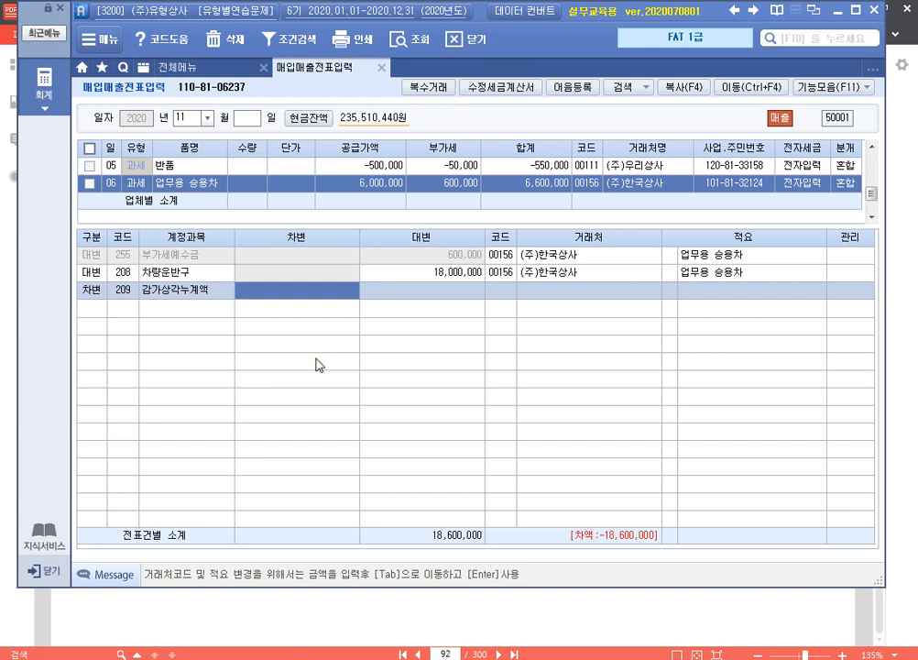
pyautogui.write('14000000')
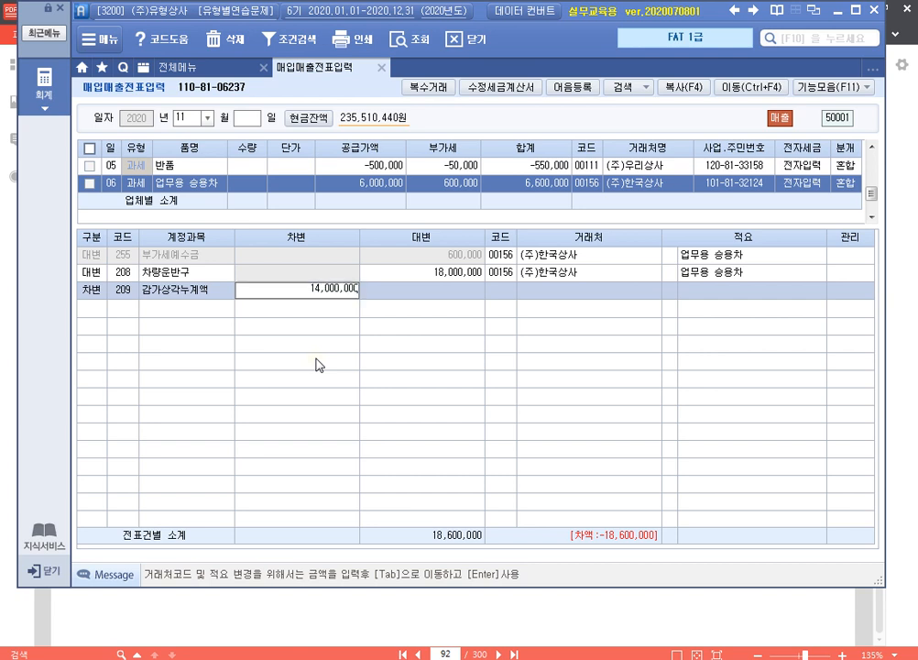
pyautogui.press('Return')
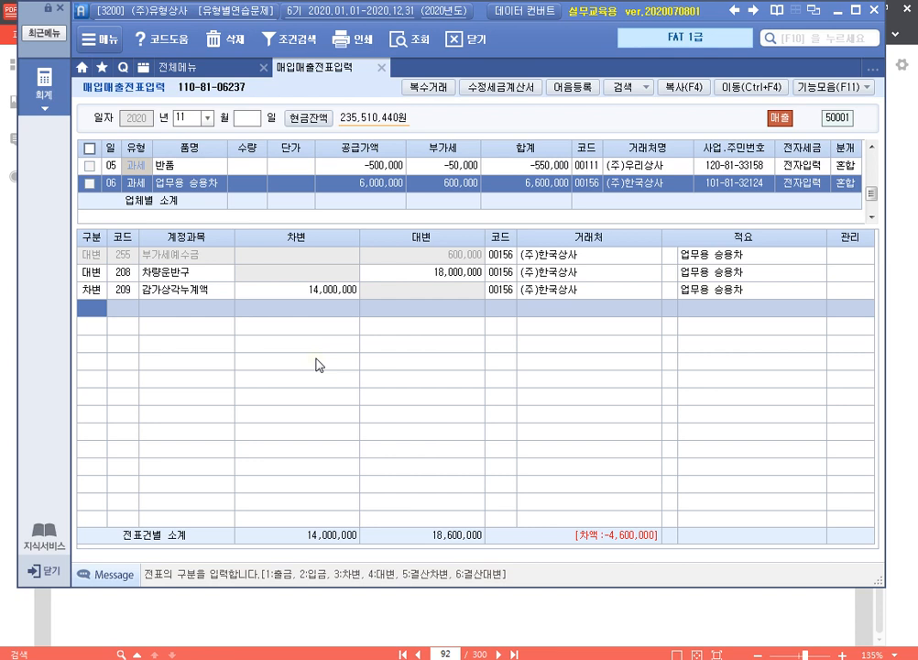
# Step: Add a 차변 line for account 120 미수금 with an amount of 6,600,000
pyautogui.write('3')
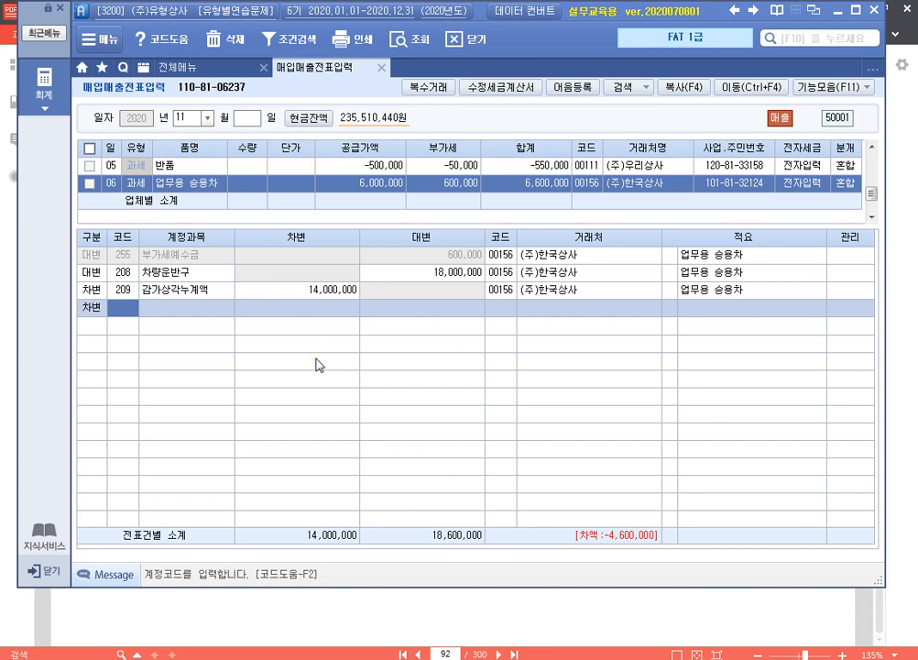
pyautogui.write('120')
pyautogui.press('Return')
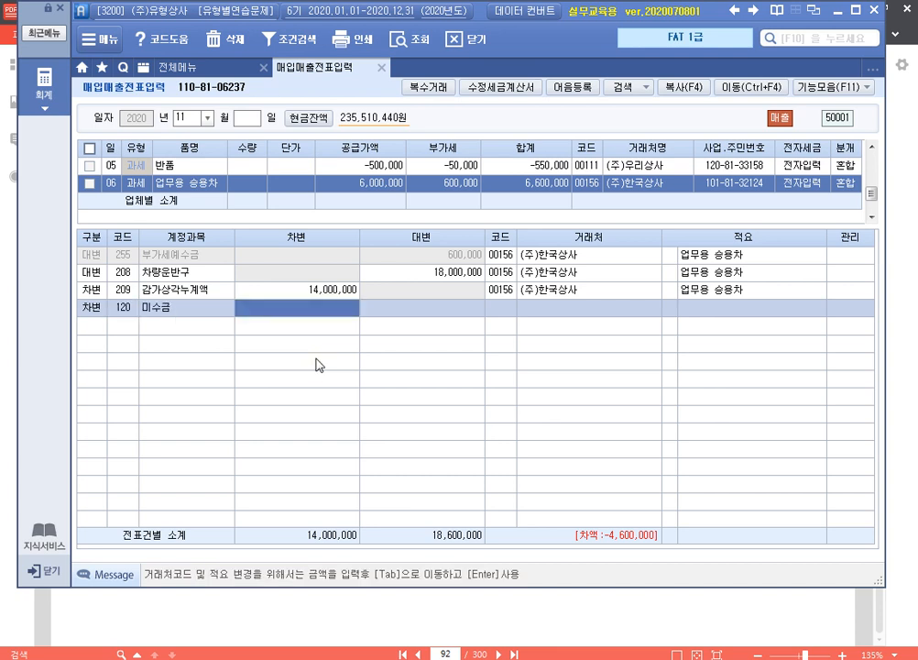
pyautogui.write('6600000')
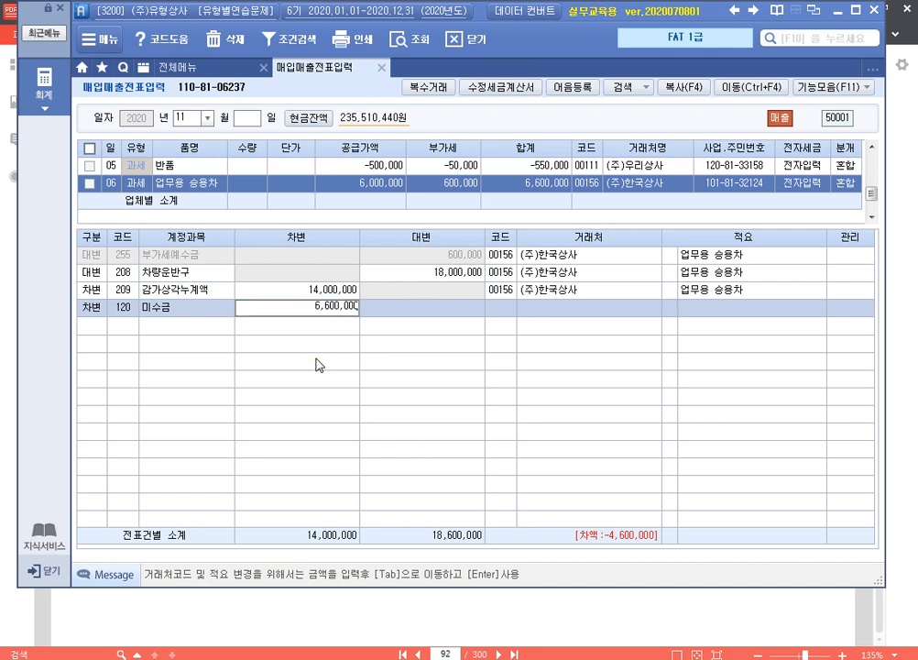
pyautogui.press('Return')
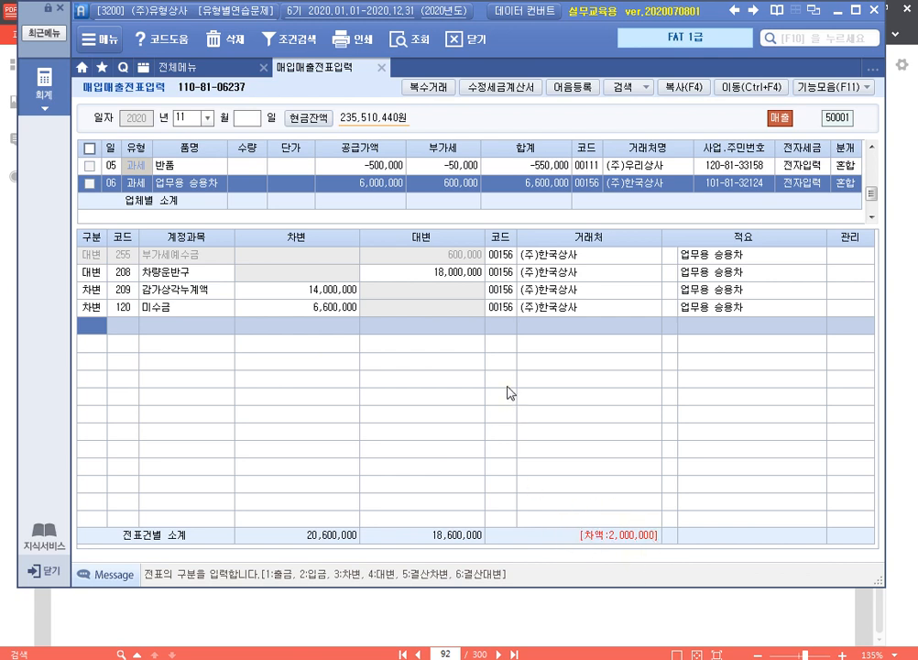
# Step: Add a 대변 line for account 914 유형자산처분이익 with an amount of 2,000,000 and complete the voucher
pyautogui.write('4')
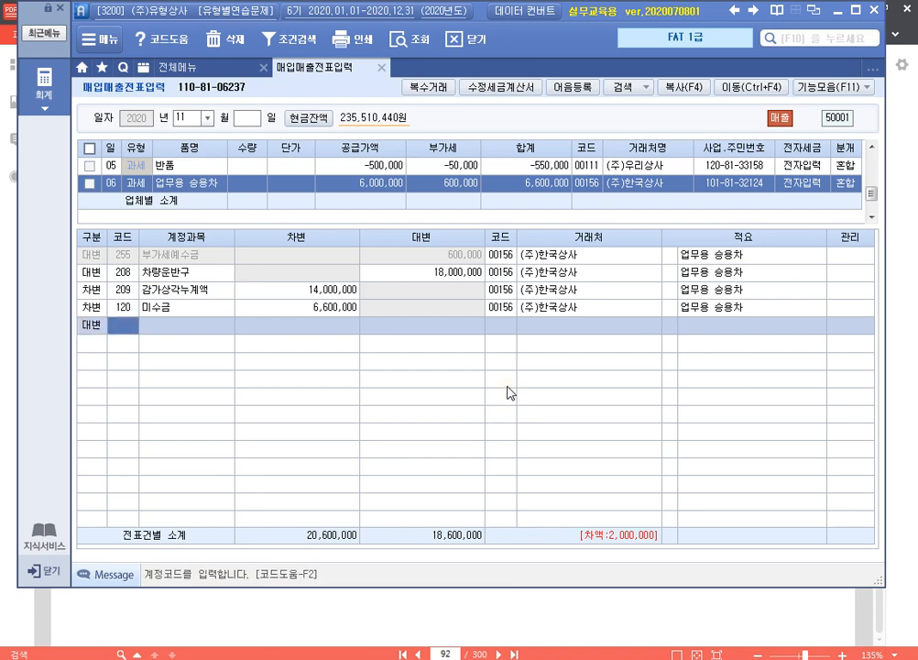
pyautogui.write('유형')
pyautogui.press('Return')
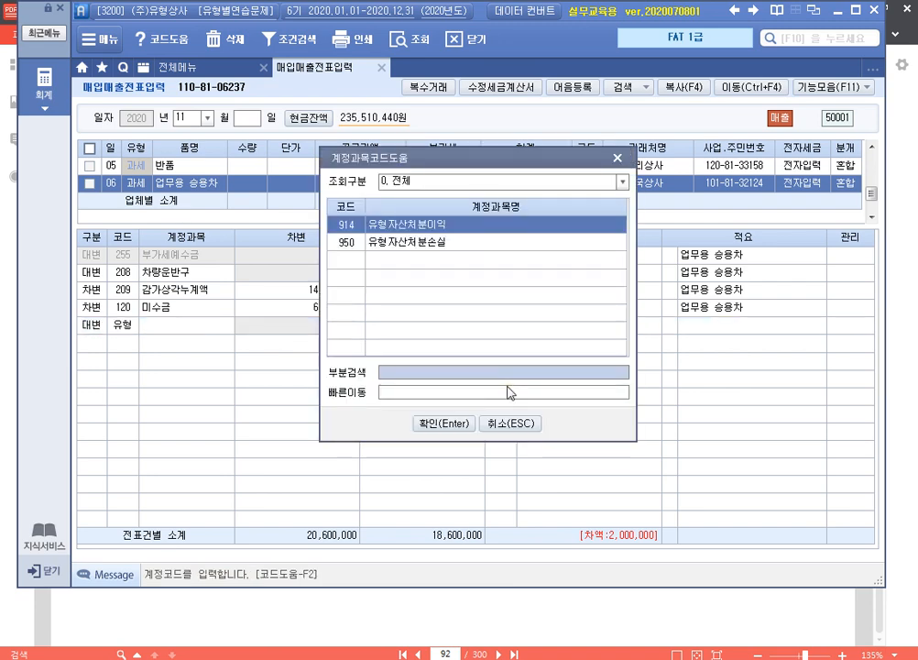
pyautogui.press('Return')
pyautogui.write('2000000')
pyautogui.press('Return')
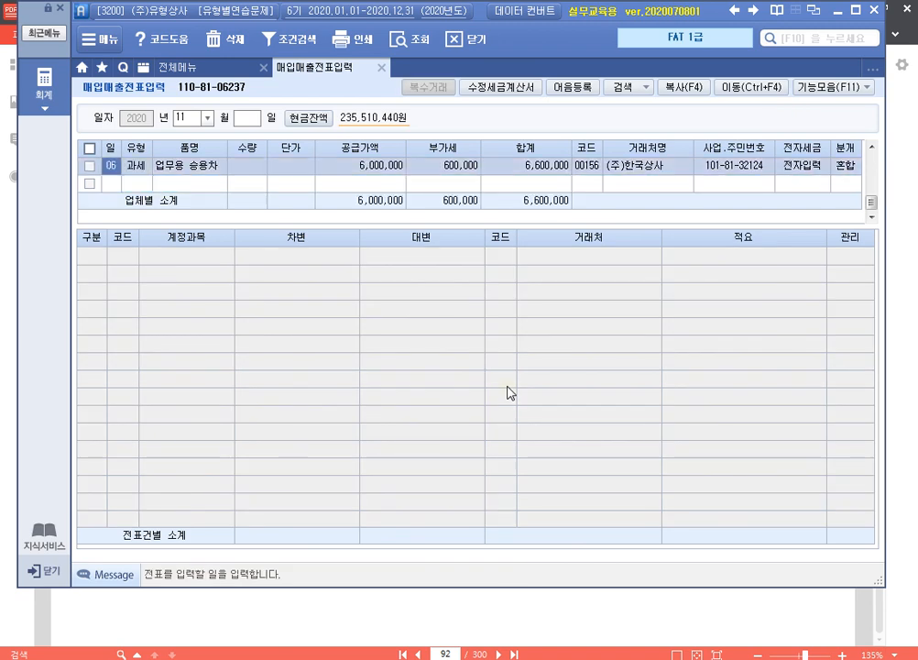
# Step: Reopen the day 06 업무용 승용차 voucher and review the accounts and amounts of its 차량운반구, 감가상각누계액, 미수금 and 유형자산처분이익 lines
pyautogui.press('Up')
pyautogui.press('Up')
pyautogui.press('Return')
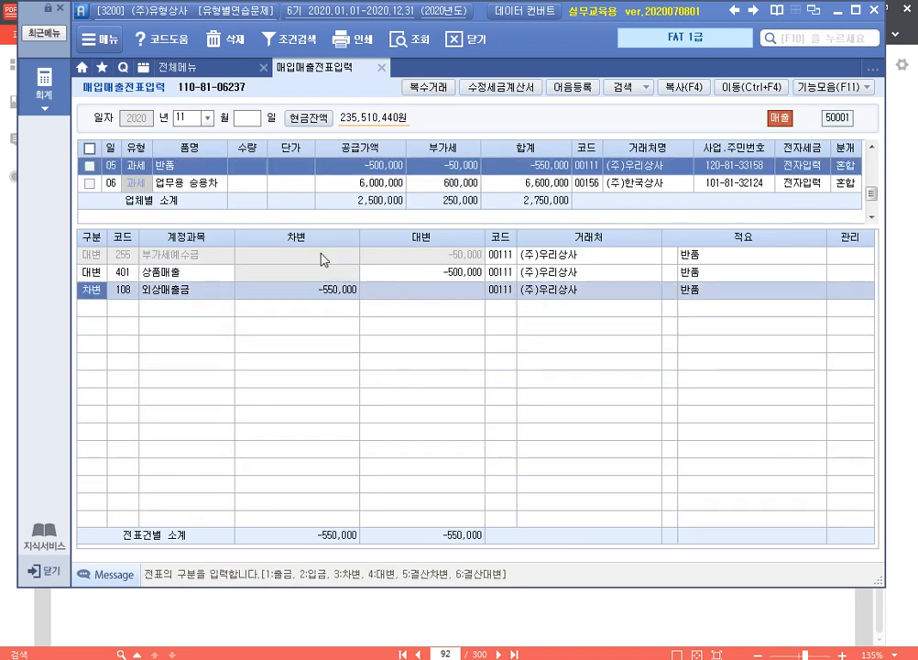
pyautogui.click(91, 185)
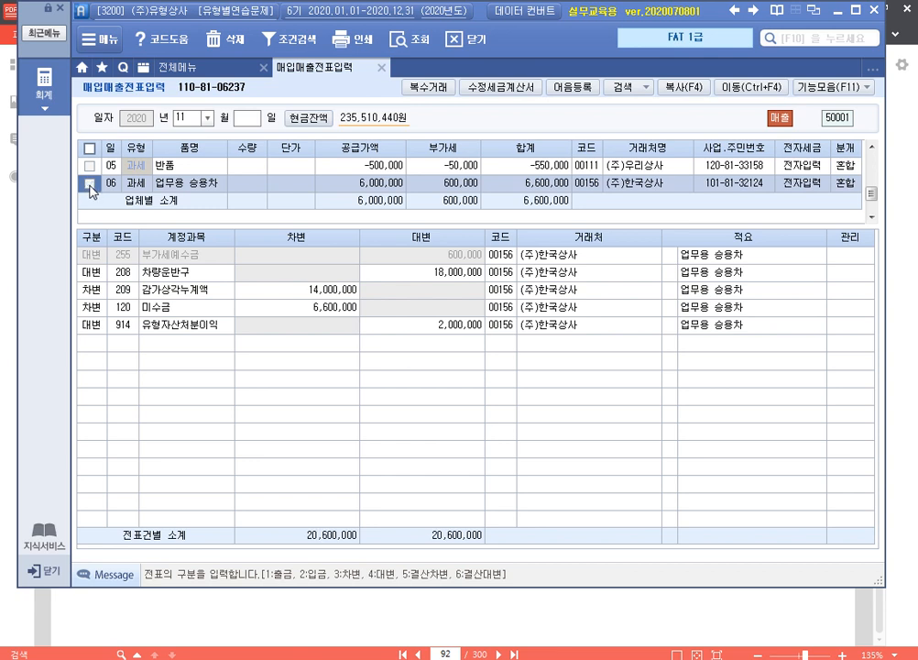
pyautogui.click(92, 185)
pyautogui.click(138, 275)
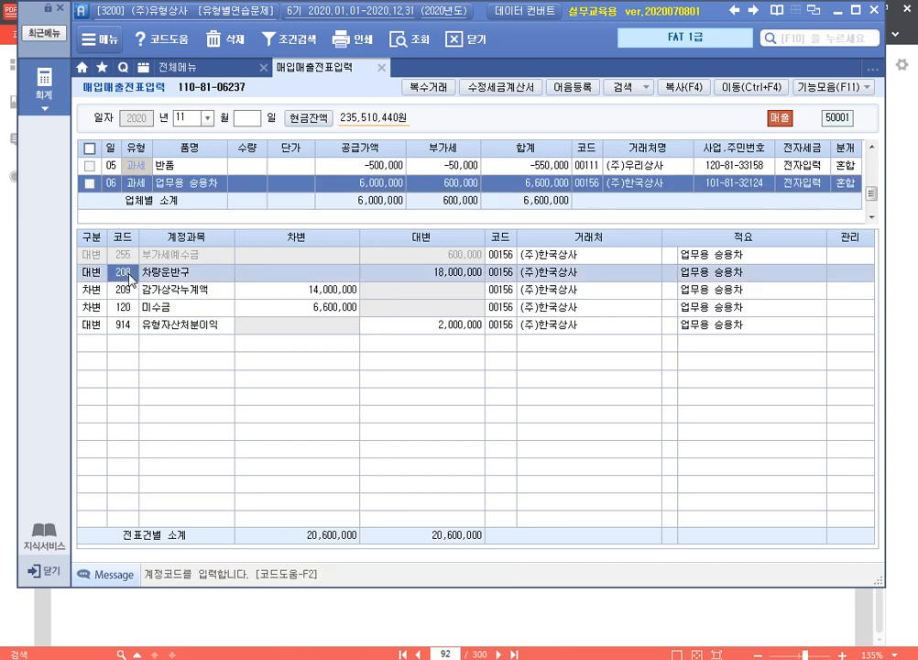
pyautogui.click(459, 273)
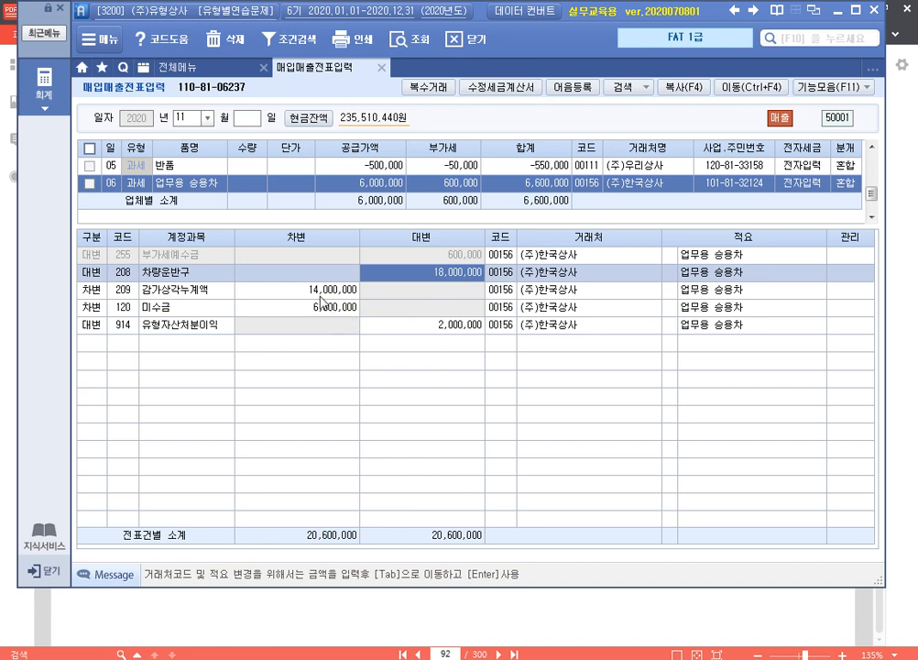
pyautogui.click(124, 292)
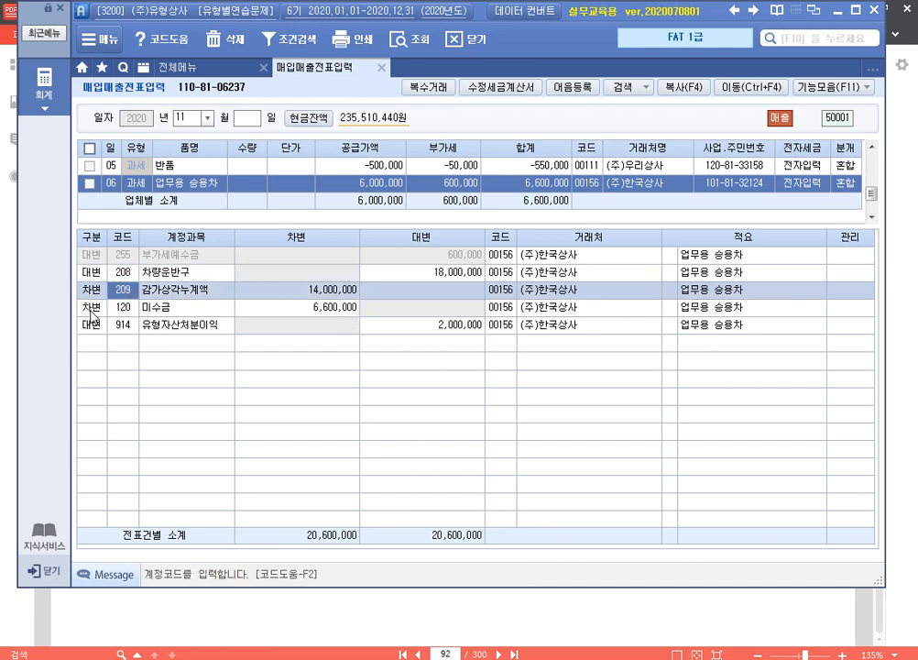
pyautogui.click(123, 307)
pyautogui.click(334, 309)
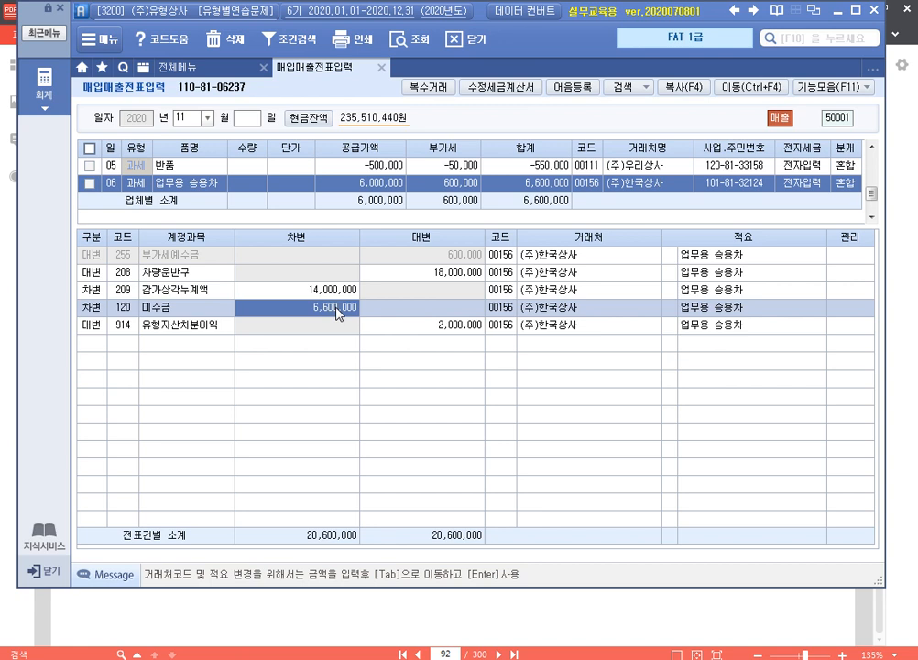
pyautogui.click(449, 327)
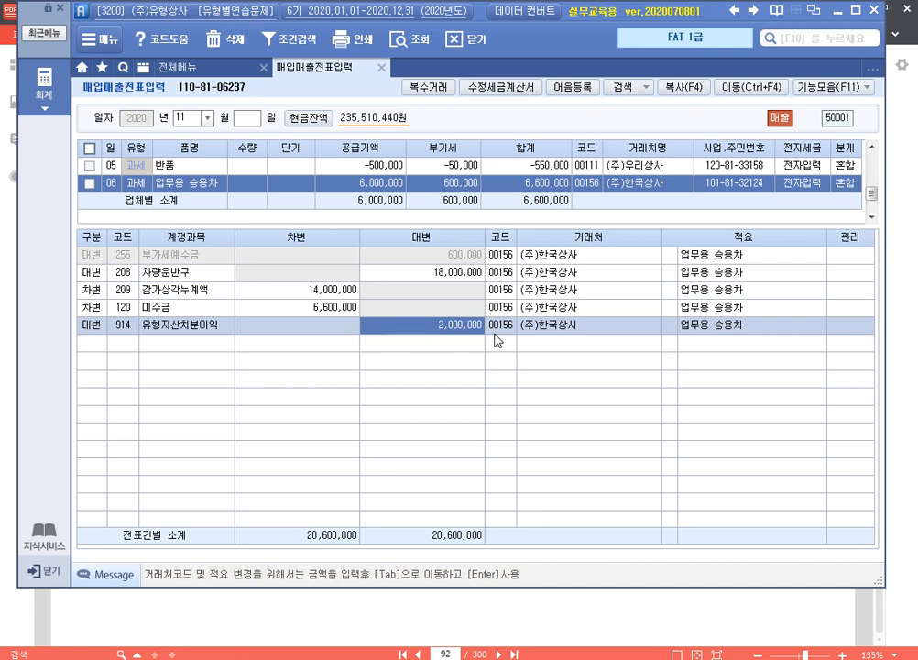
pyautogui.click(440, 273)
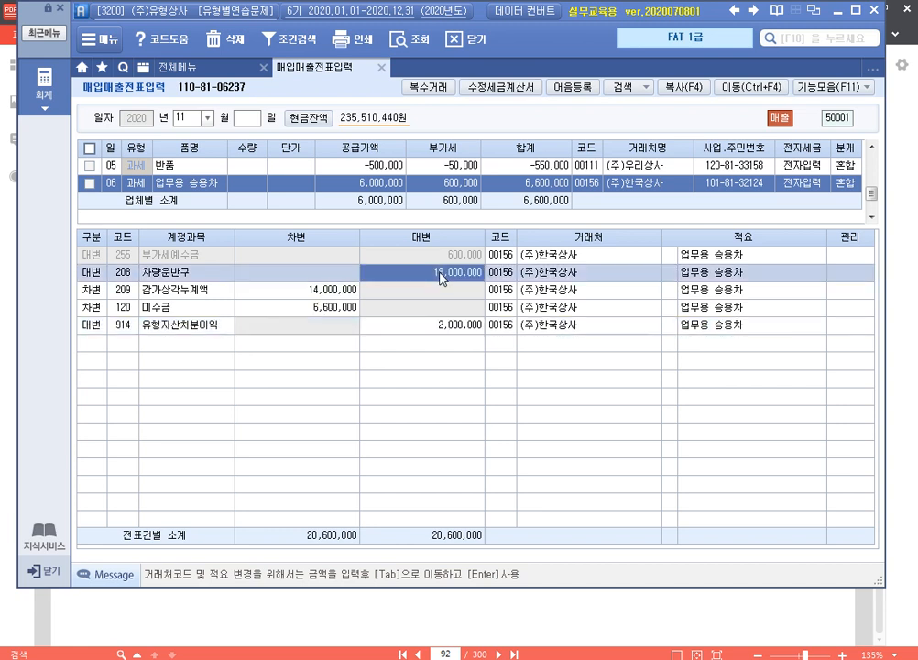
pyautogui.click(321, 290)
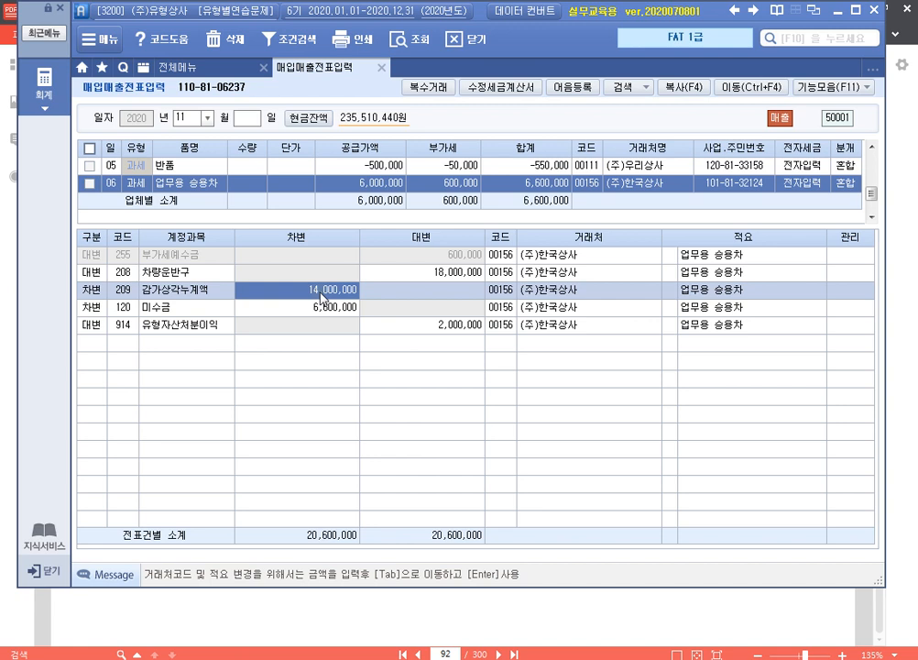
pyautogui.click(328, 313)
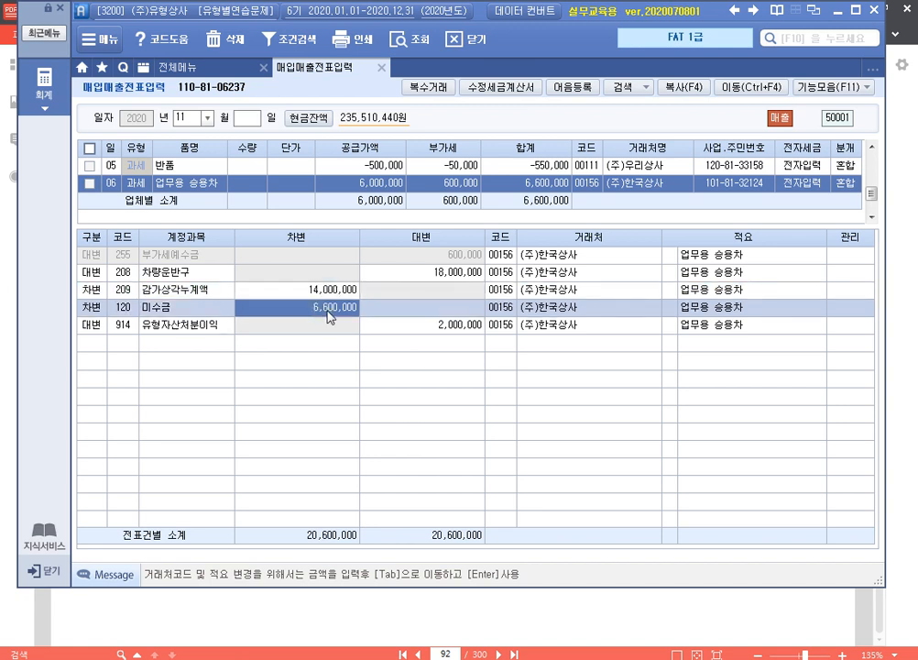
pyautogui.click(383, 328)
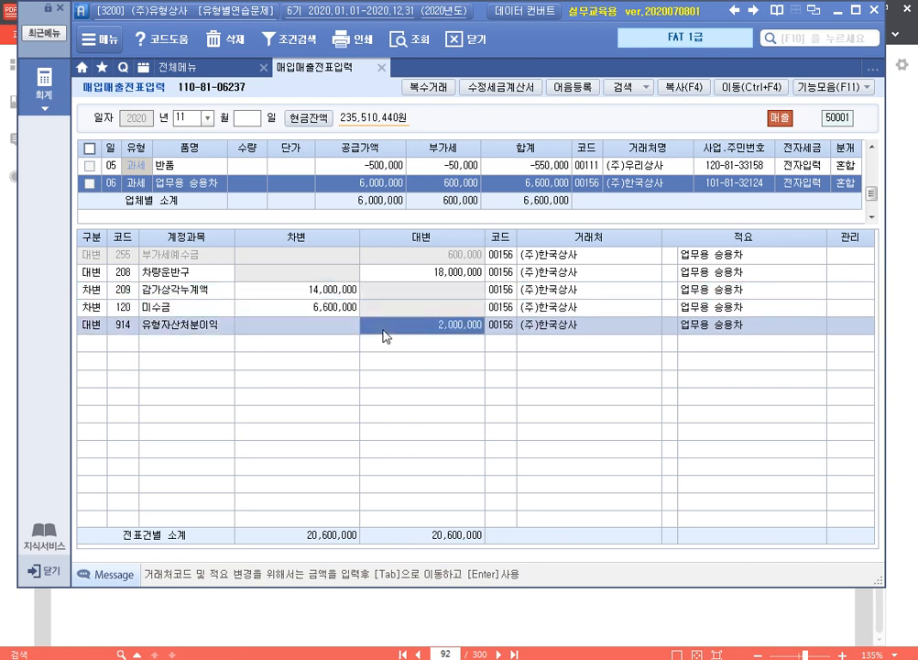